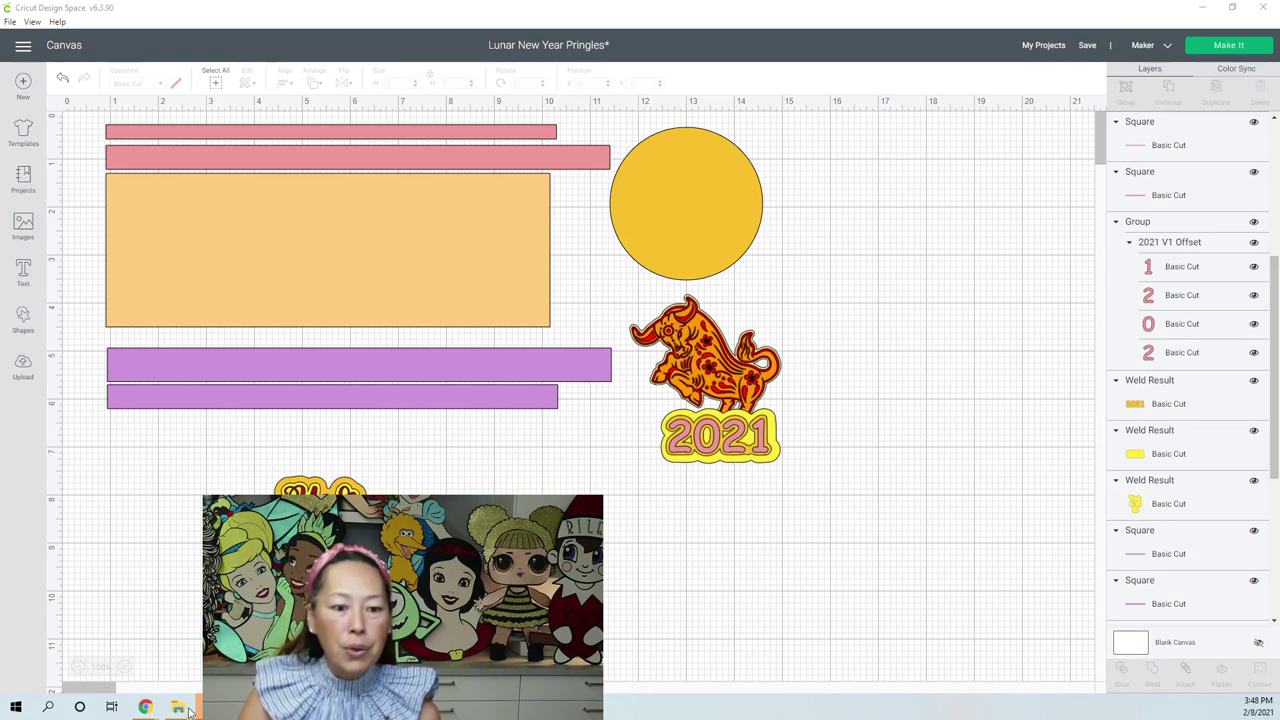
Step: Bring the Etsy Metal Ox SVG listing window to the front
mouse_move(148, 708)
left_click(330, 650)
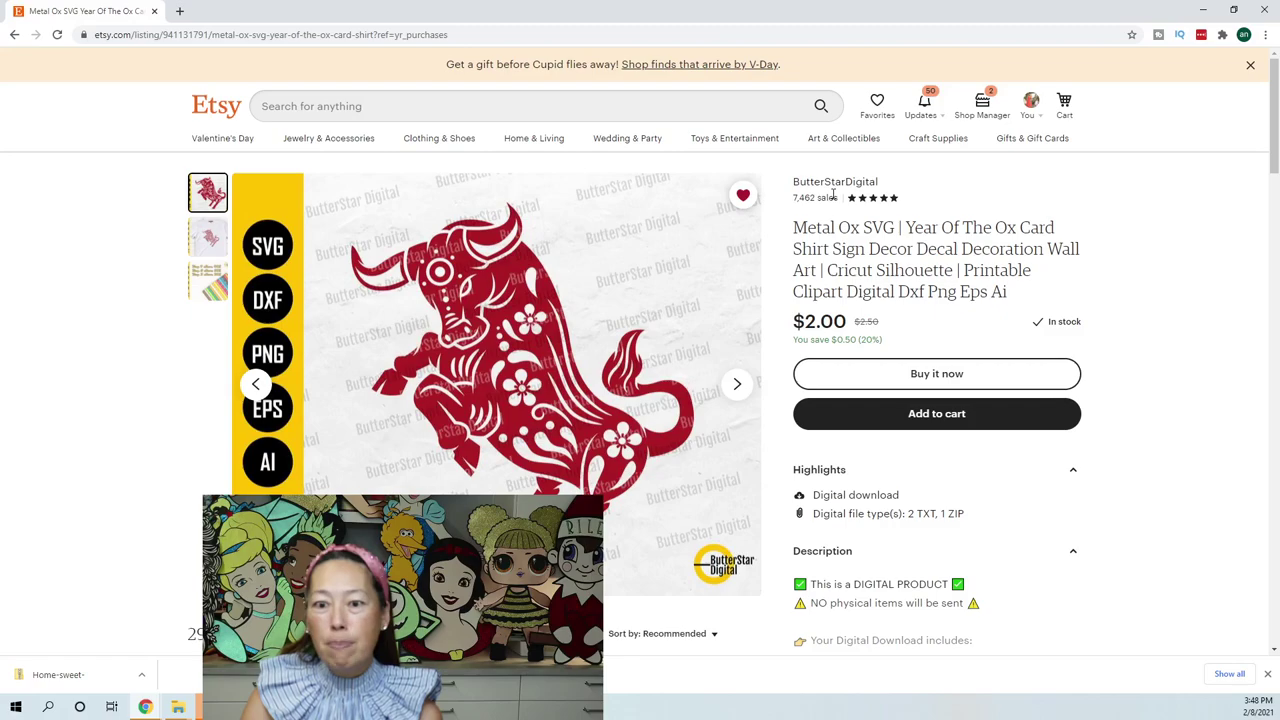
Step: Load creativefabrica.com in a new browser tab
left_click(179, 11)
left_click(275, 34)
type("creat")
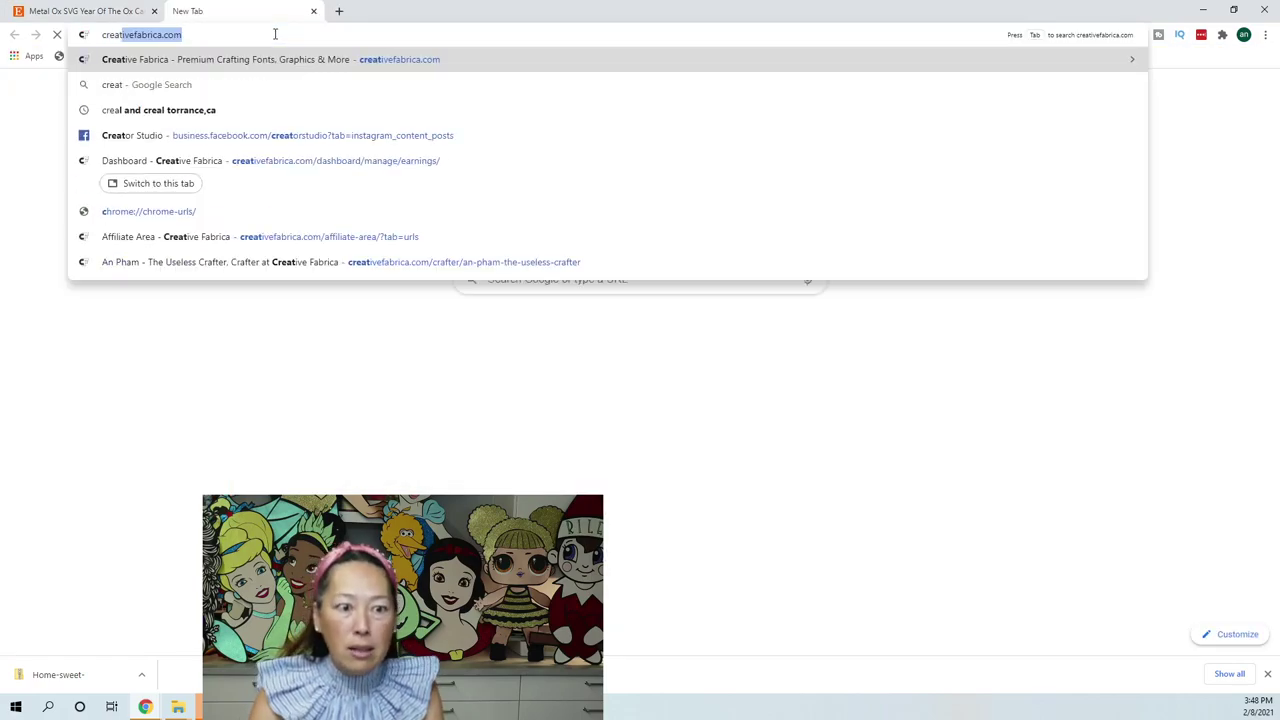
key("Return")
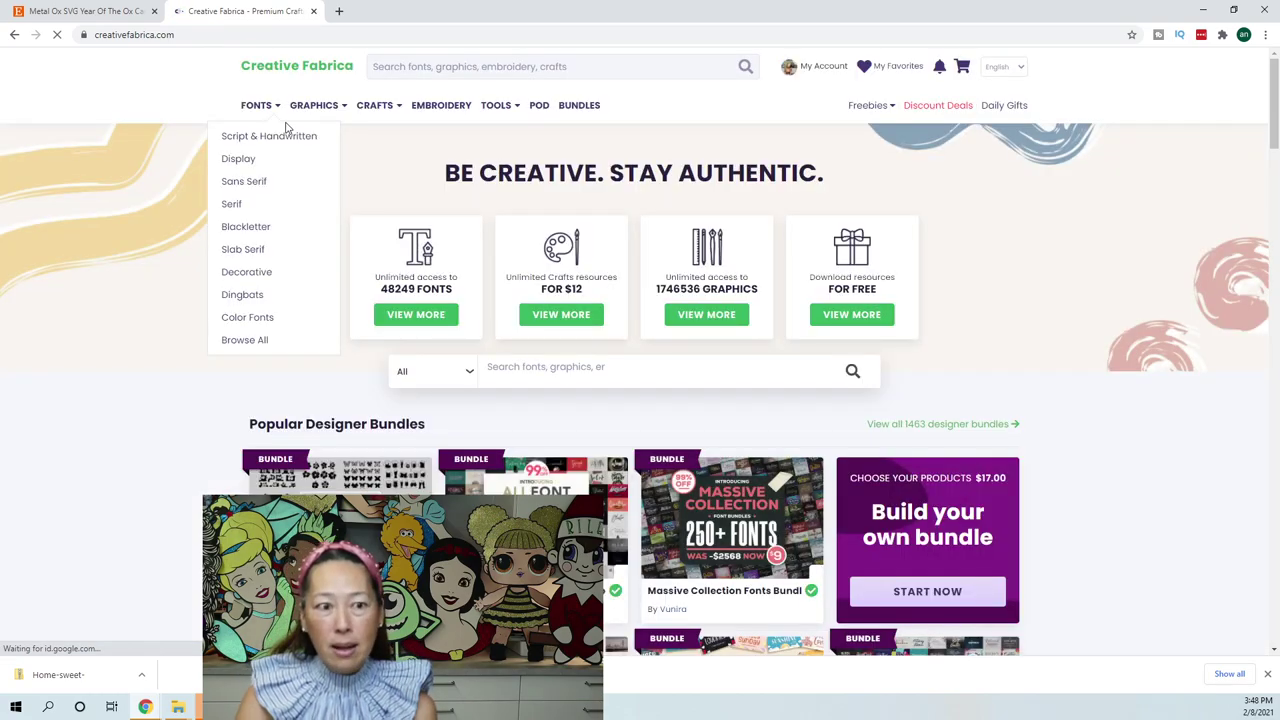
Step: Search Creative Fabrica for 'haniberryku'
left_click(508, 63)
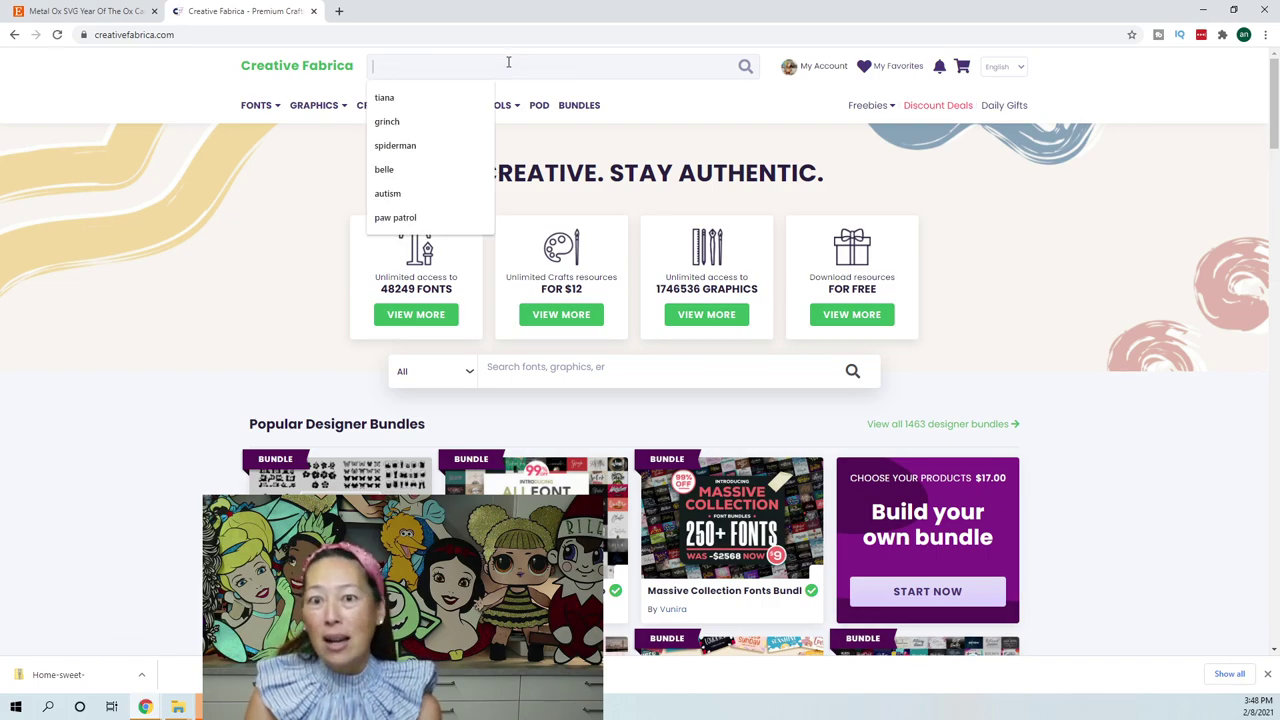
key("Escape")
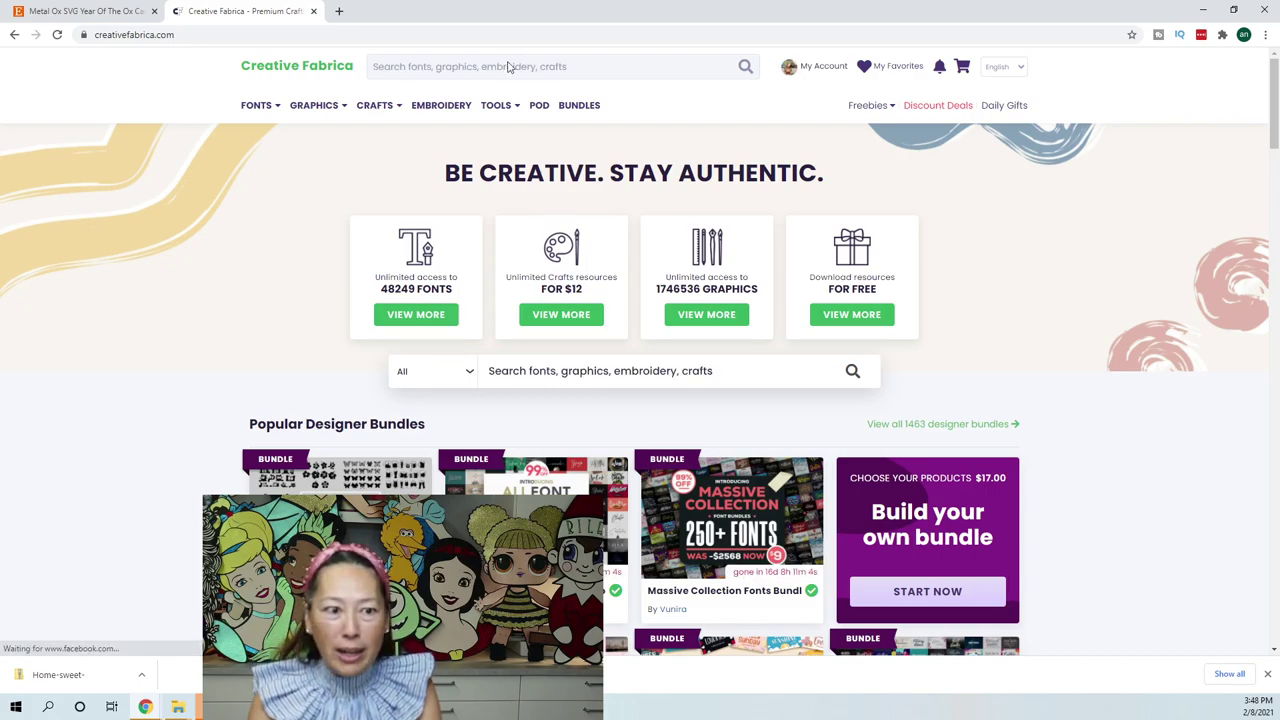
type("haniberry")
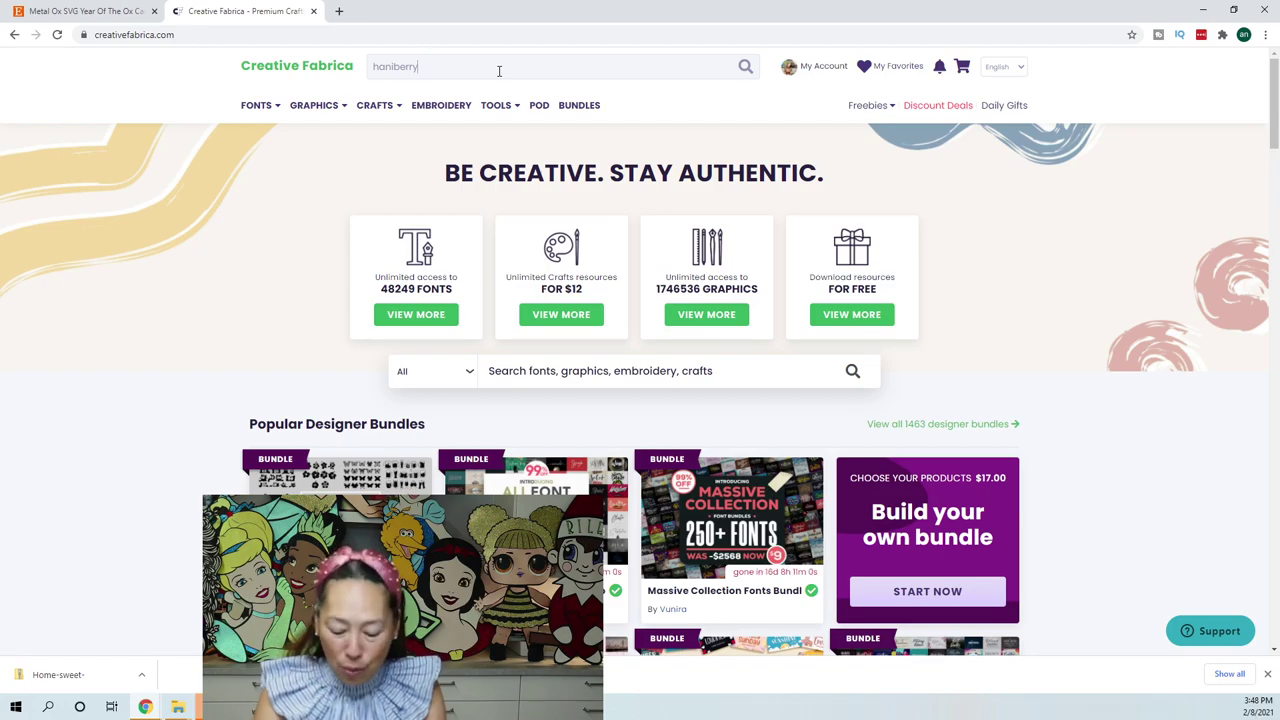
type("ku")
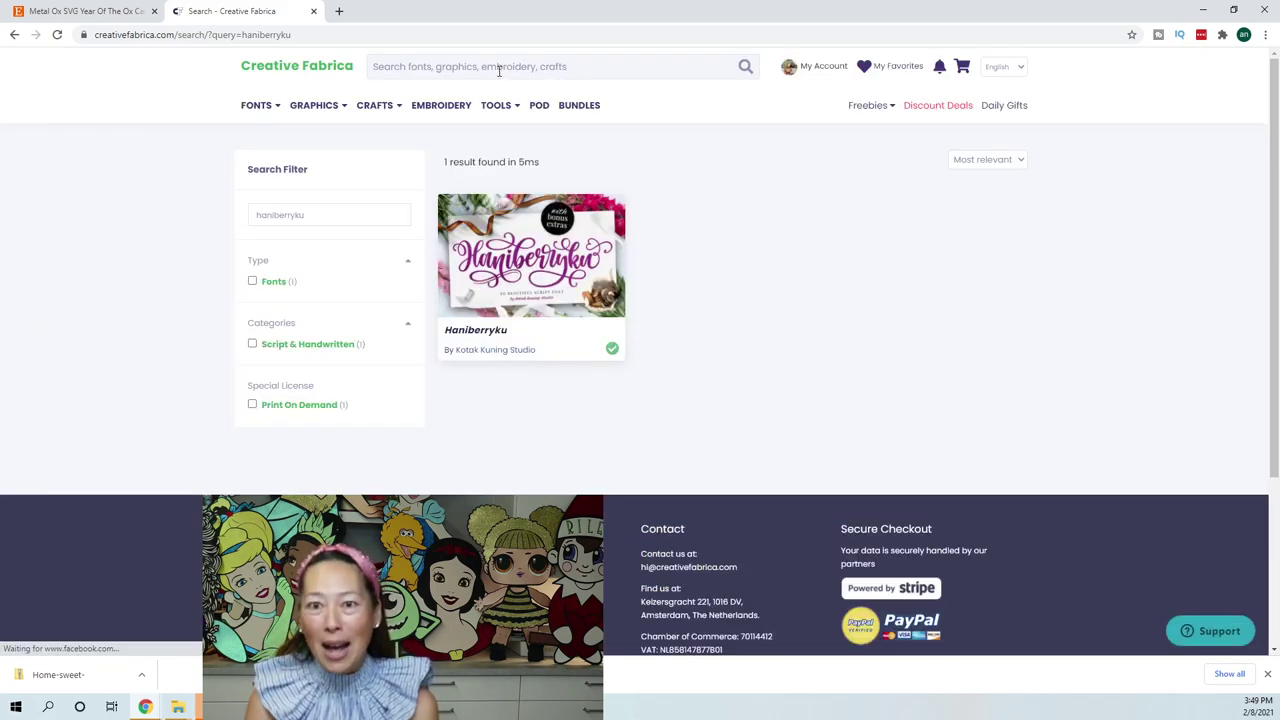
Step: Open the Haniberryku script font's product page from the search result
left_click(563, 249)
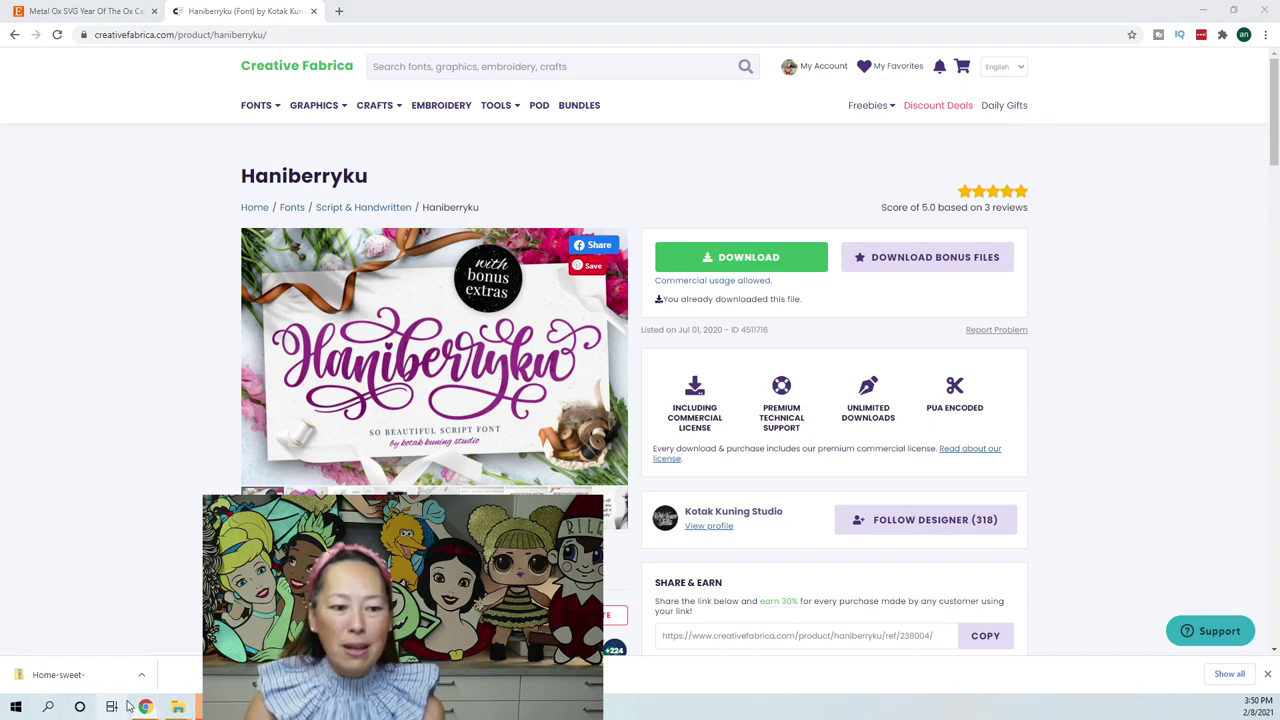
Step: Launch Inkscape from Windows search, then search again for the font app
left_click(48, 706)
type("inkscape")
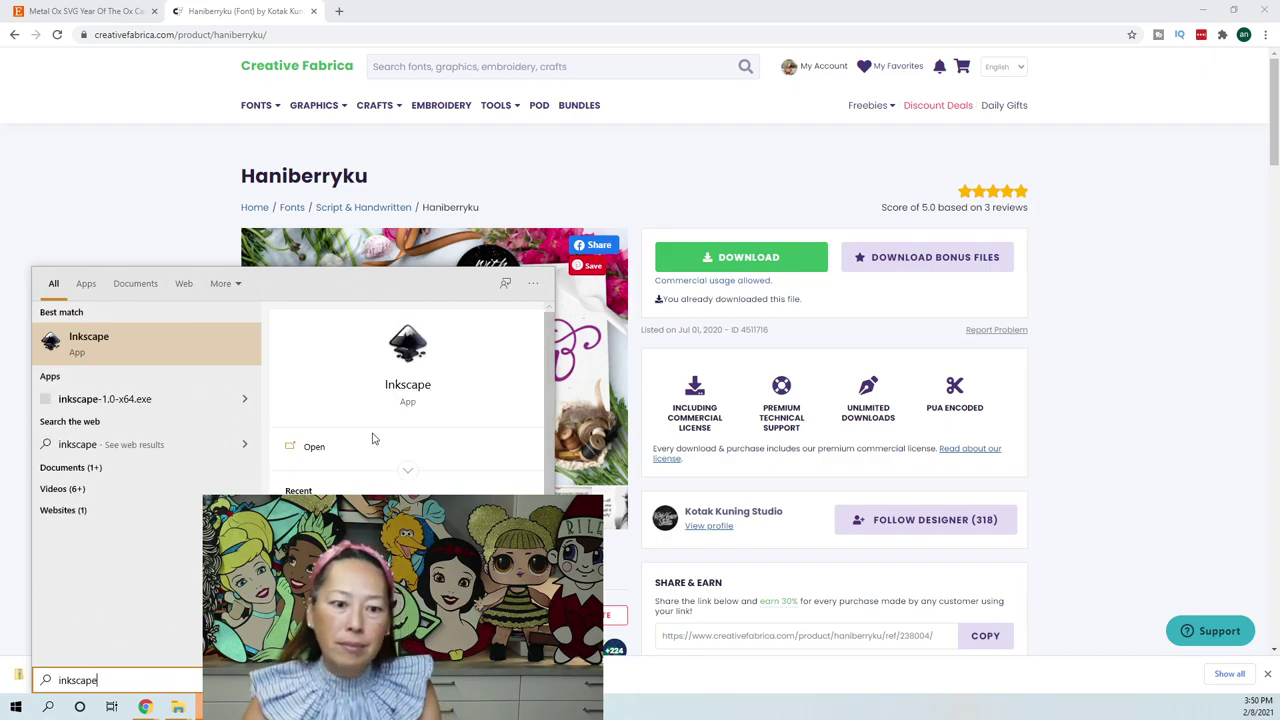
left_click(361, 446)
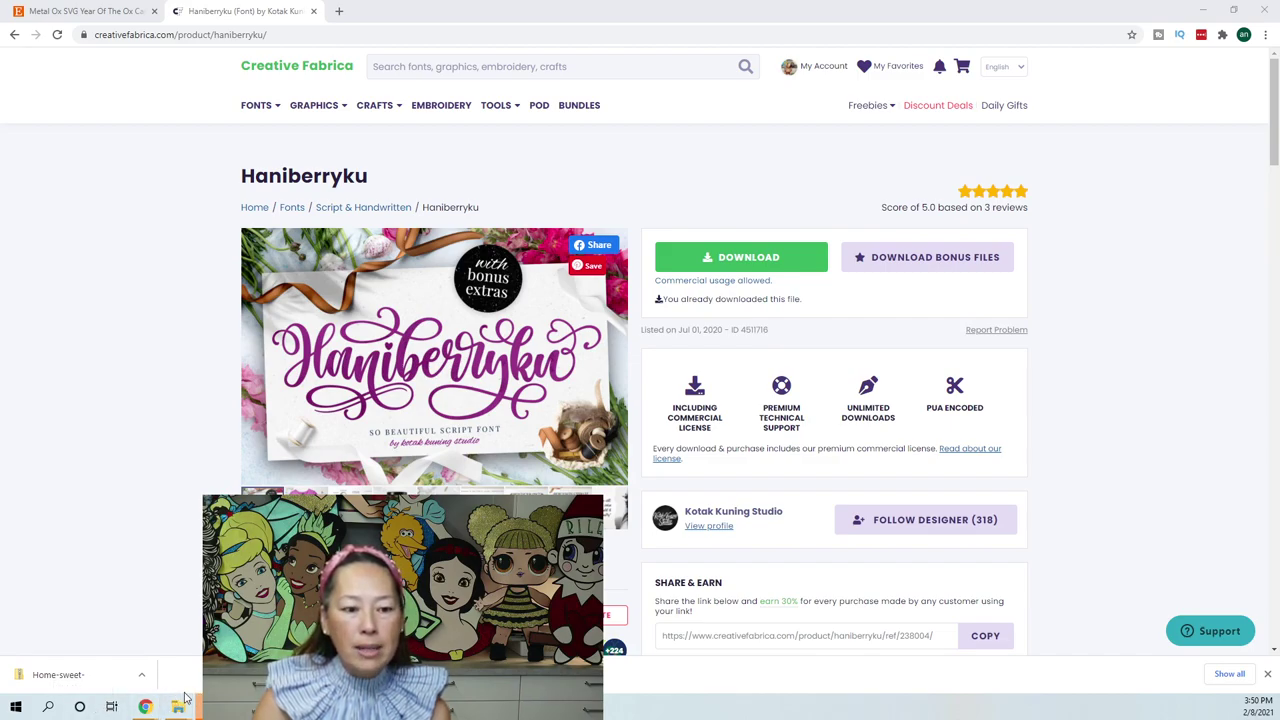
left_click(50, 708)
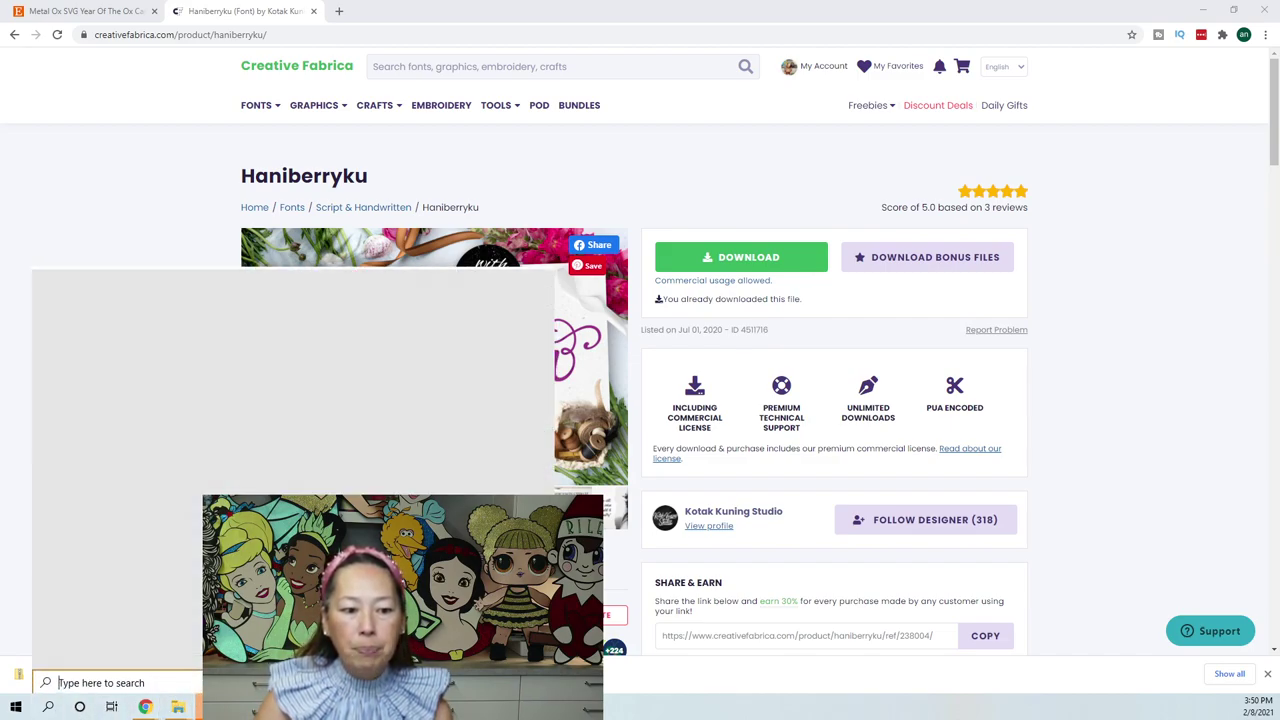
type("d")
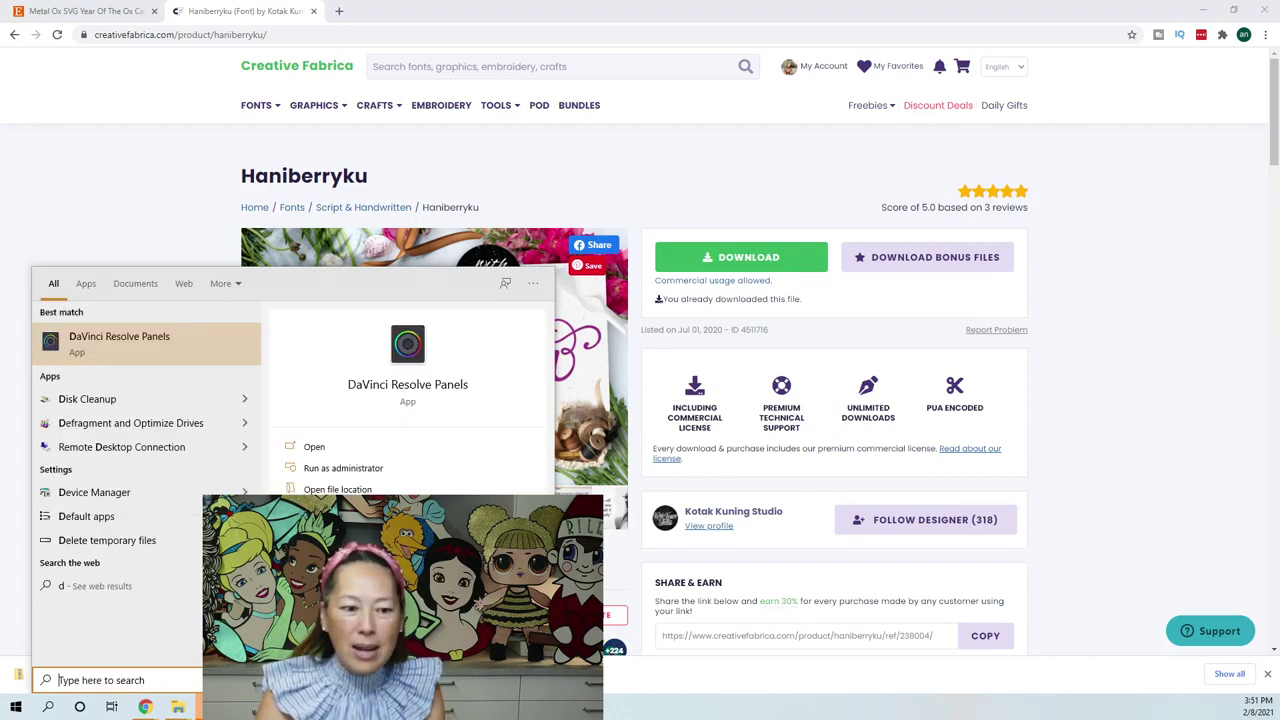
type("font")
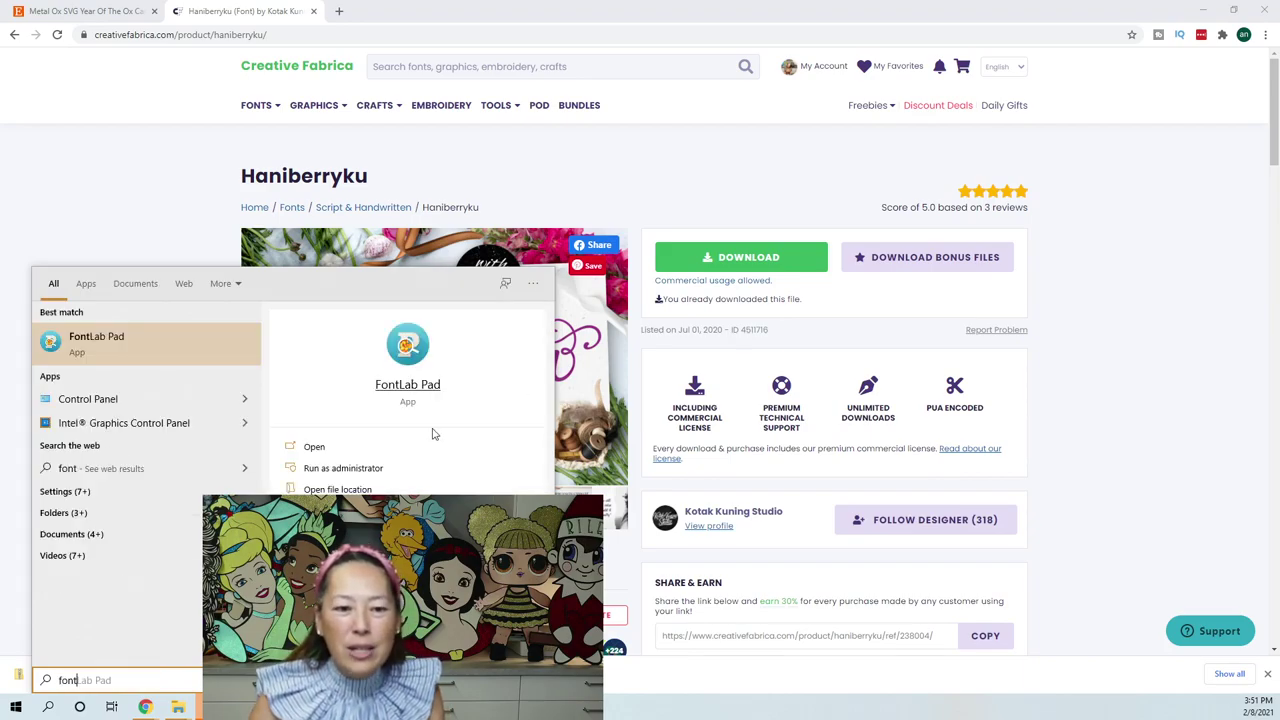
Step: Launch FontLab Pad and load the recent font Haniberryku.otf
left_click(395, 452)
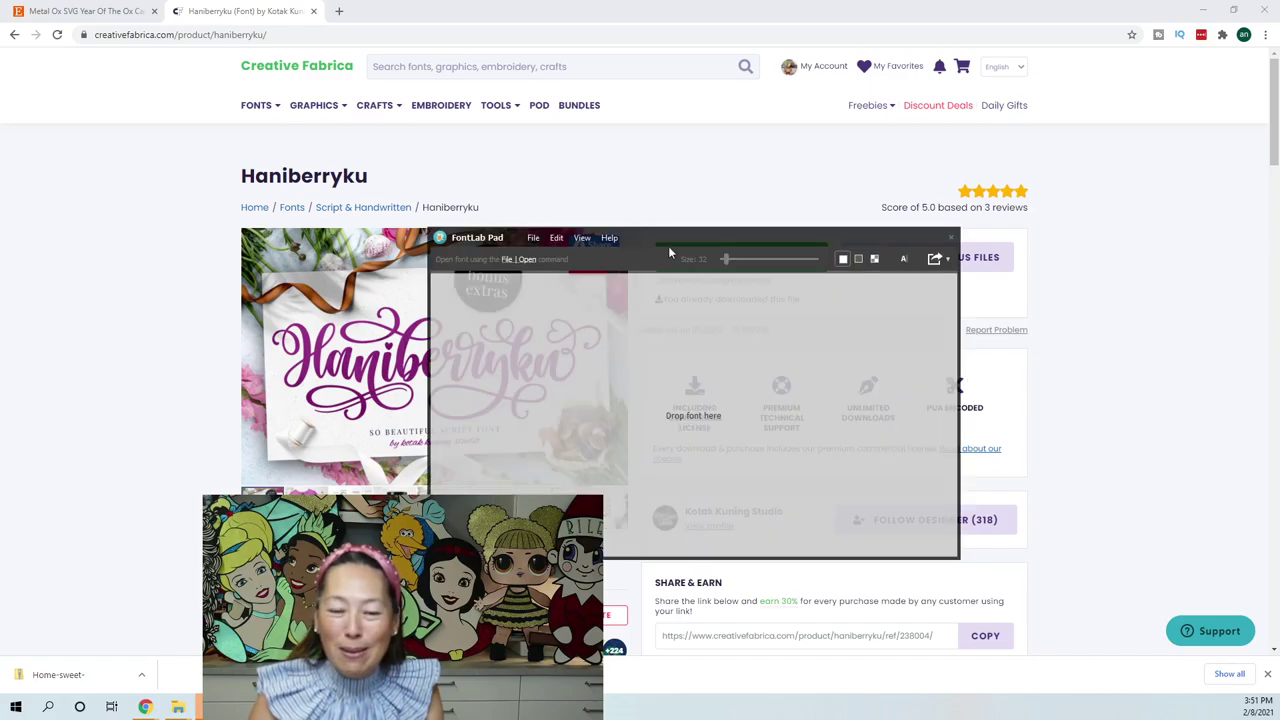
left_click(534, 239)
mouse_move(541, 287)
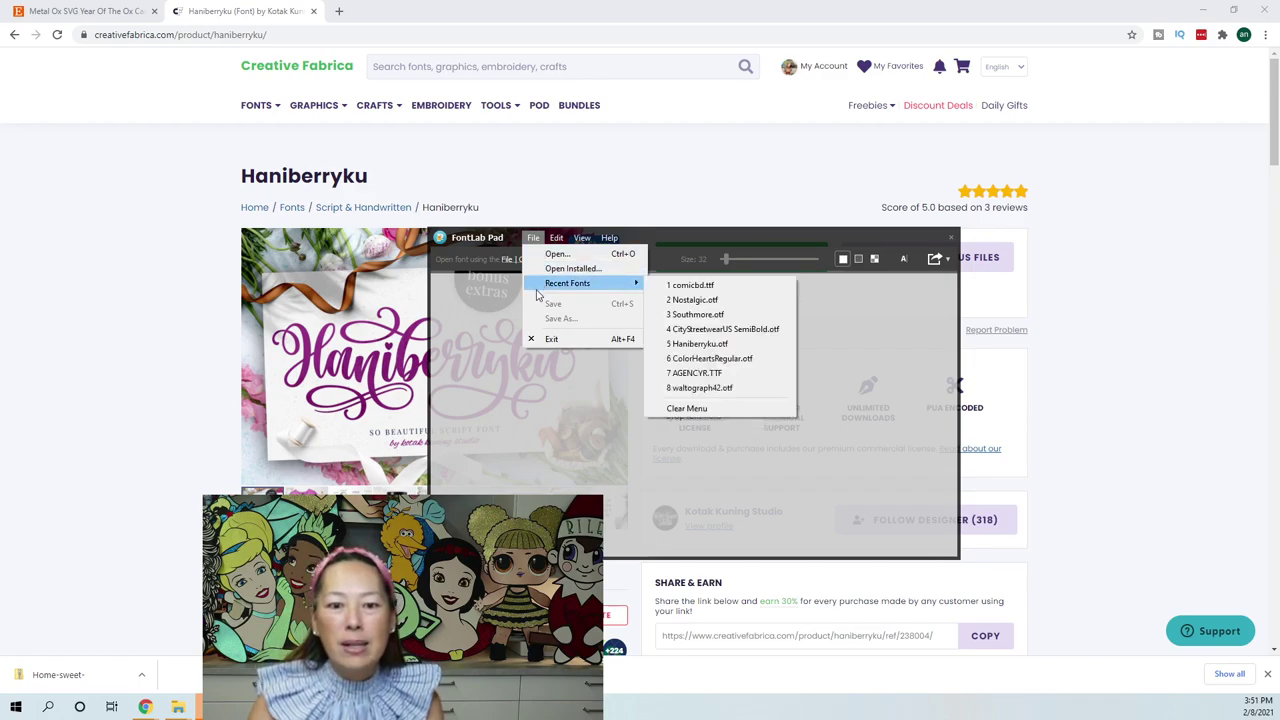
left_click(690, 344)
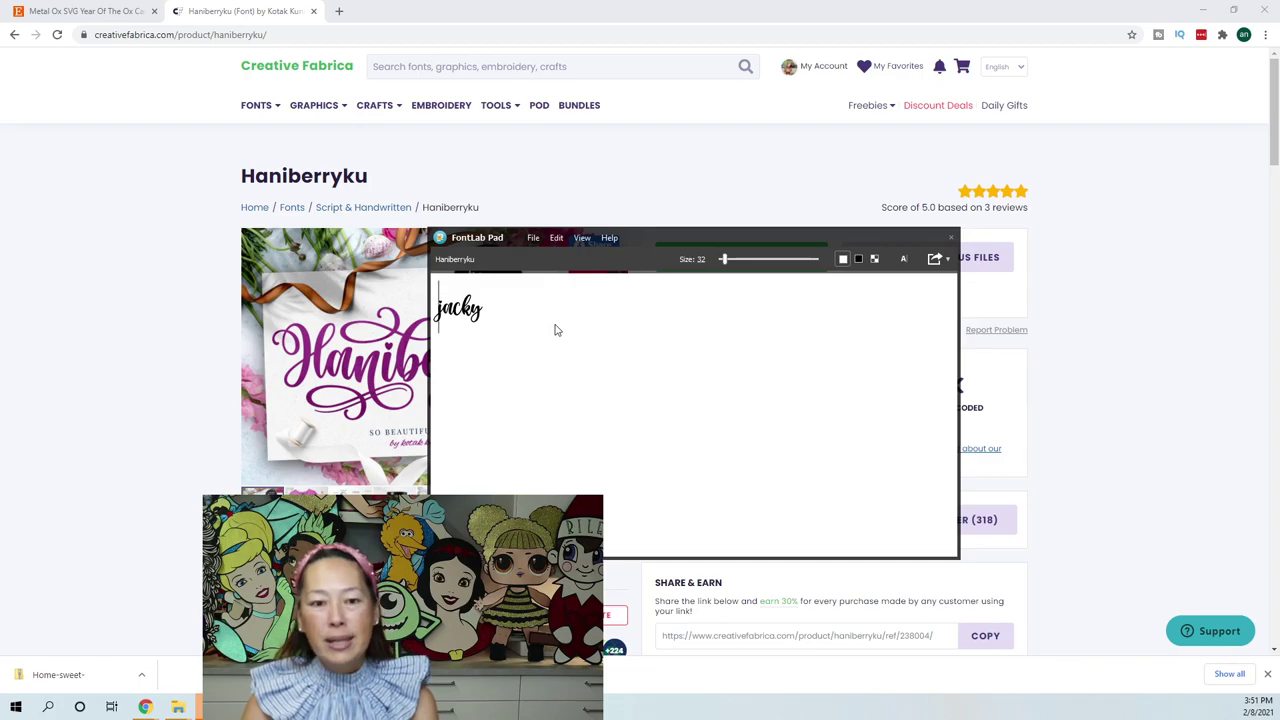
Step: Replace the sample word with 'year of the ox' to preview the font
left_click_drag(540, 312, 418, 307)
type("yea")
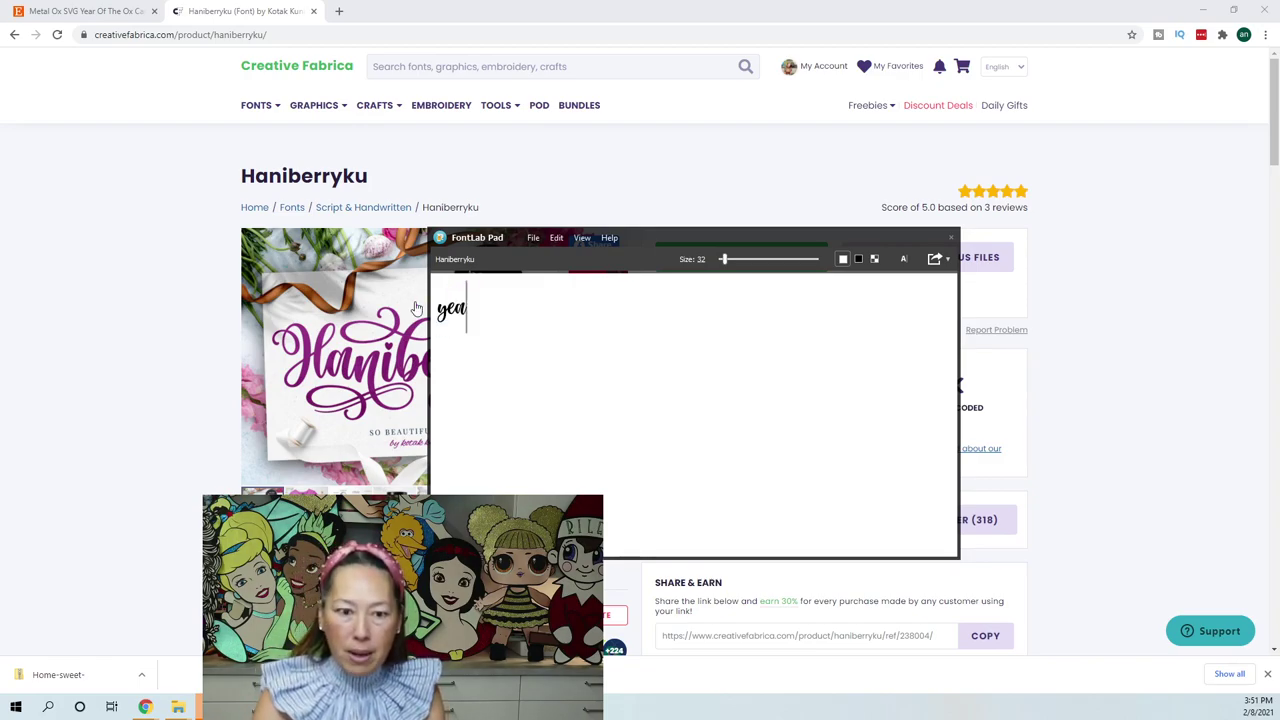
type("r of the")
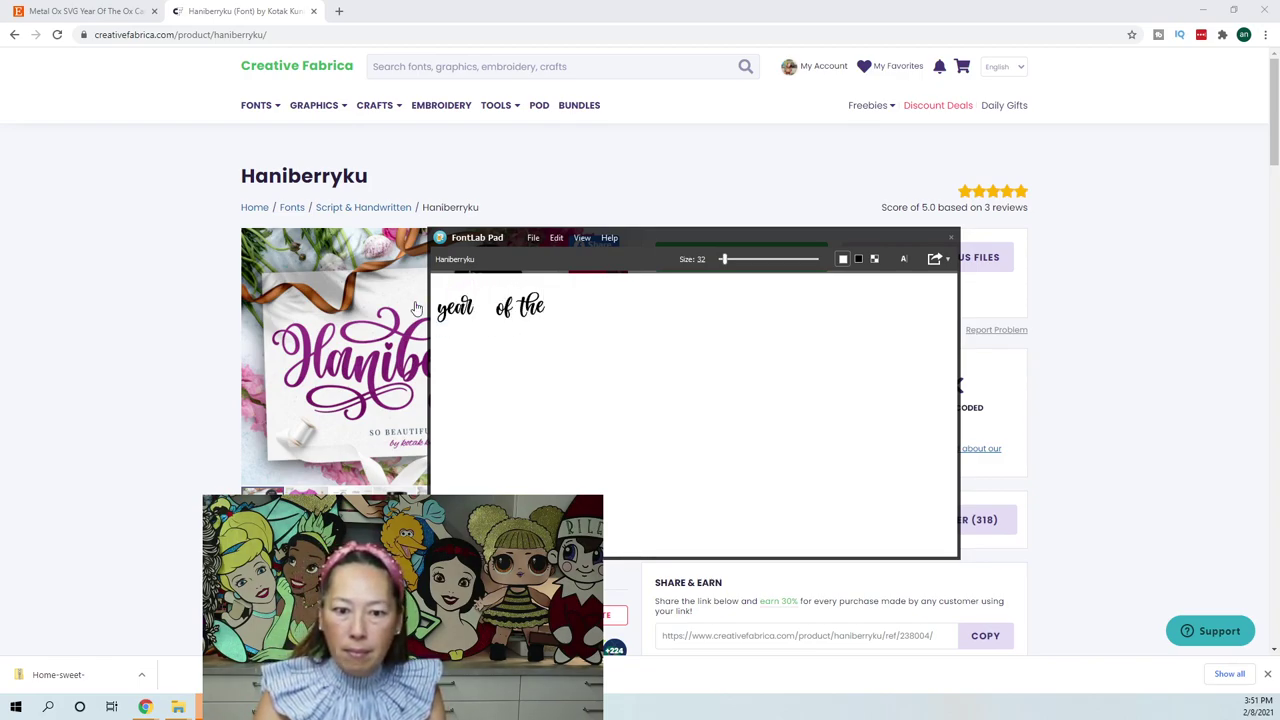
key("BackSpace")
key("BackSpace")
key("BackSpace")
type("the ox")
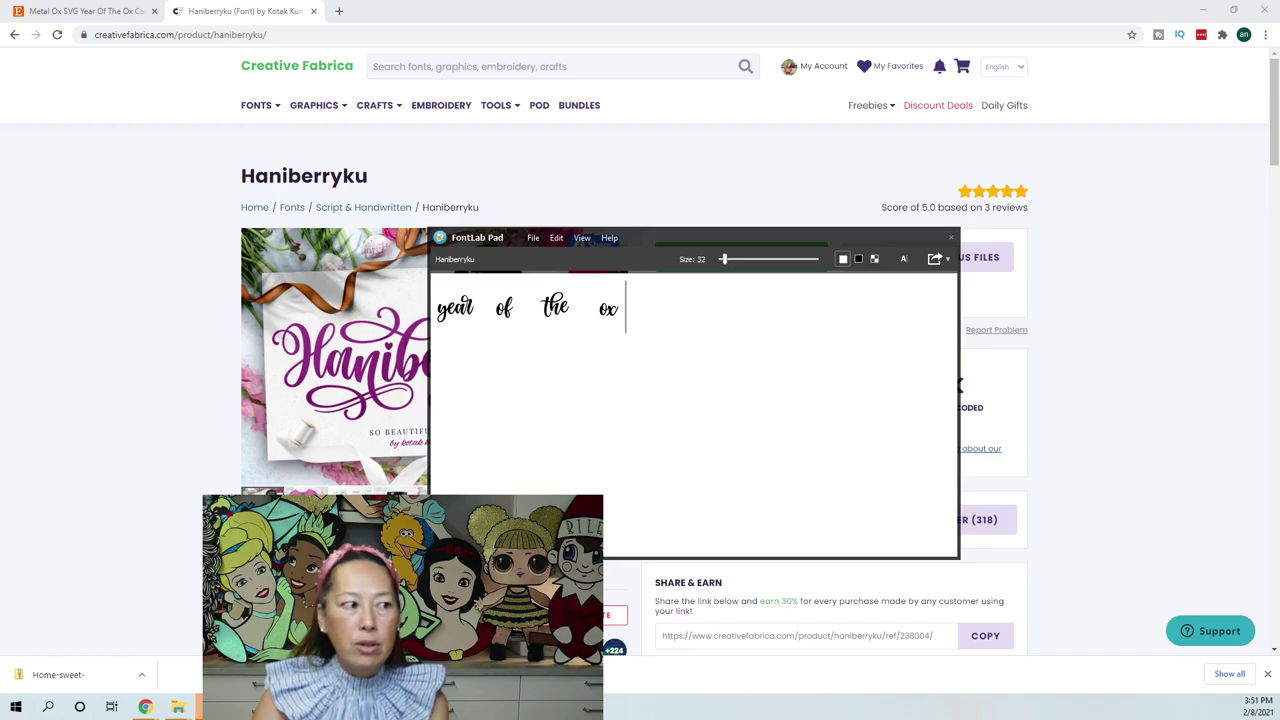
key("alt+Tab")
Step: Set the Text tool font to Haniberryku and draw a text frame above the page
left_click_drag(235, 43, 645, 37)
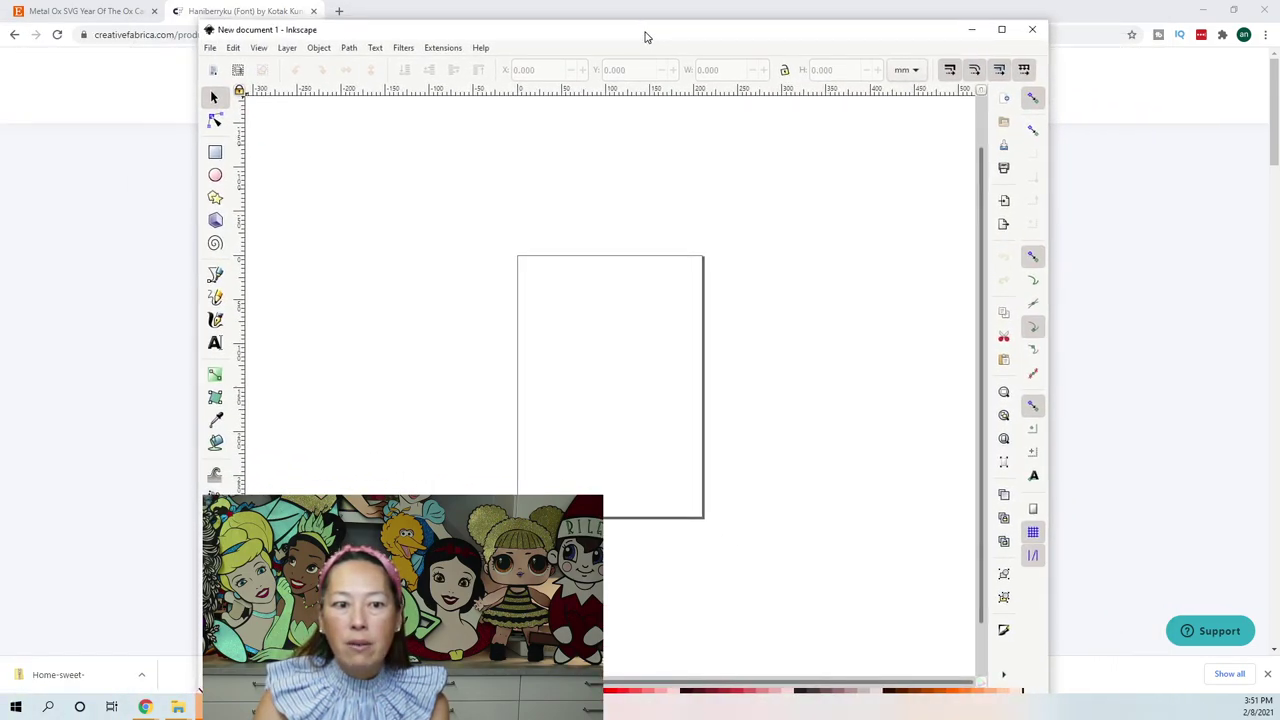
left_click(216, 344)
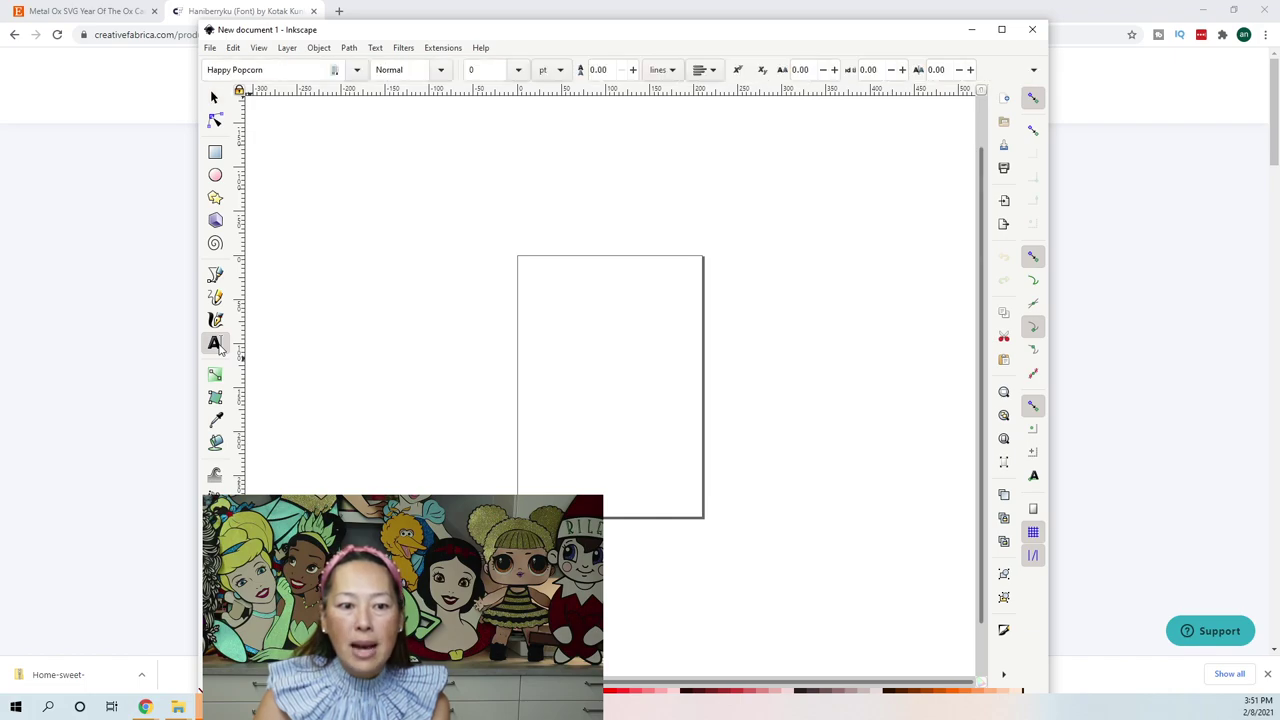
left_click(357, 72)
left_click(357, 72)
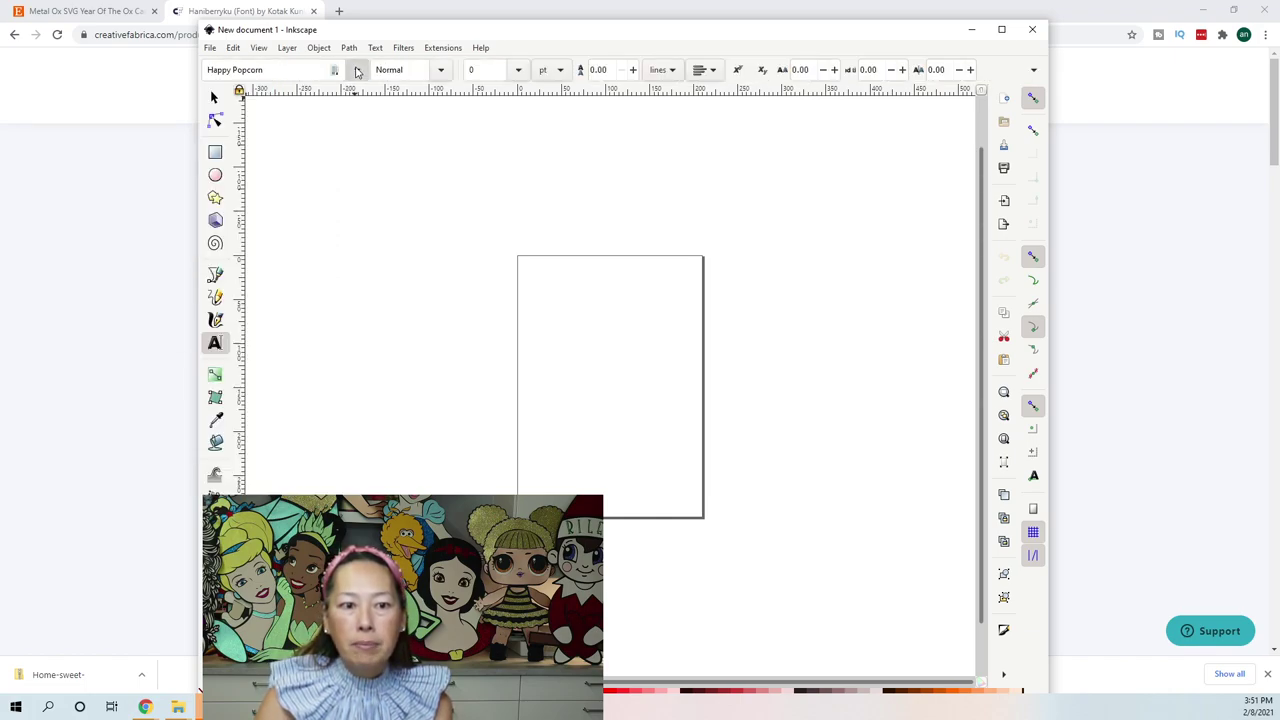
left_click(357, 72)
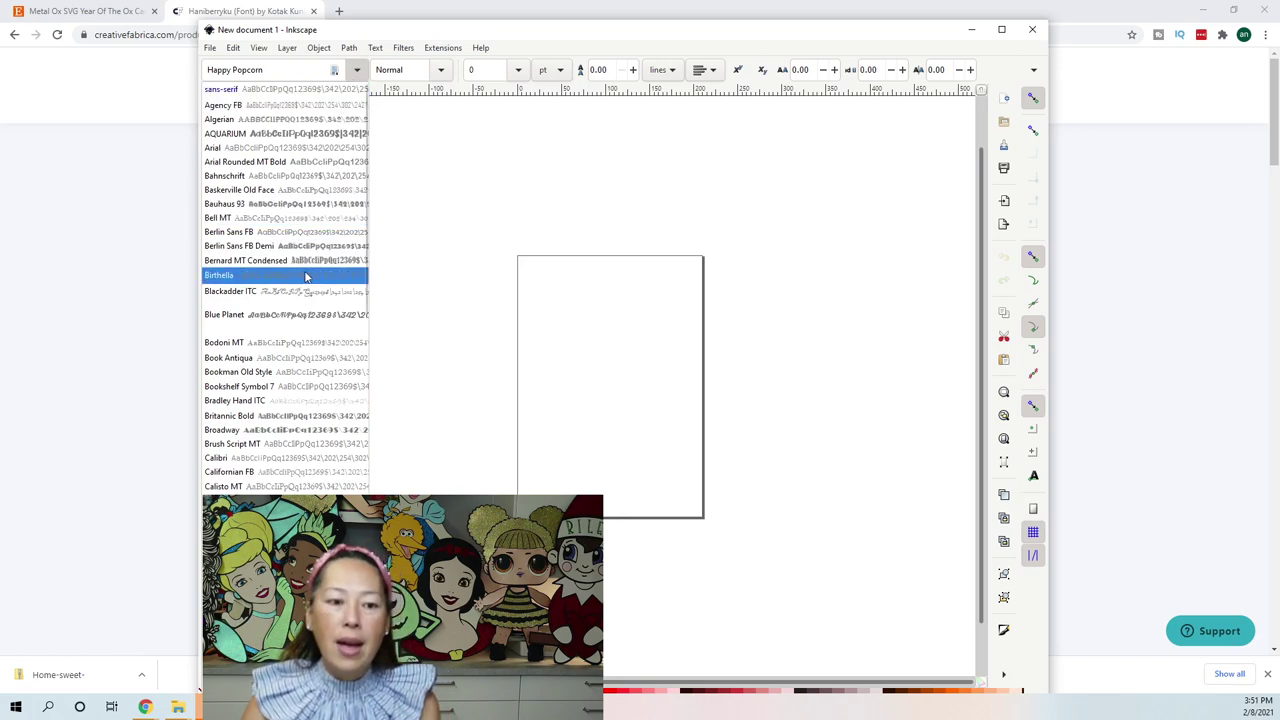
scroll(262, 410, "down", 15)
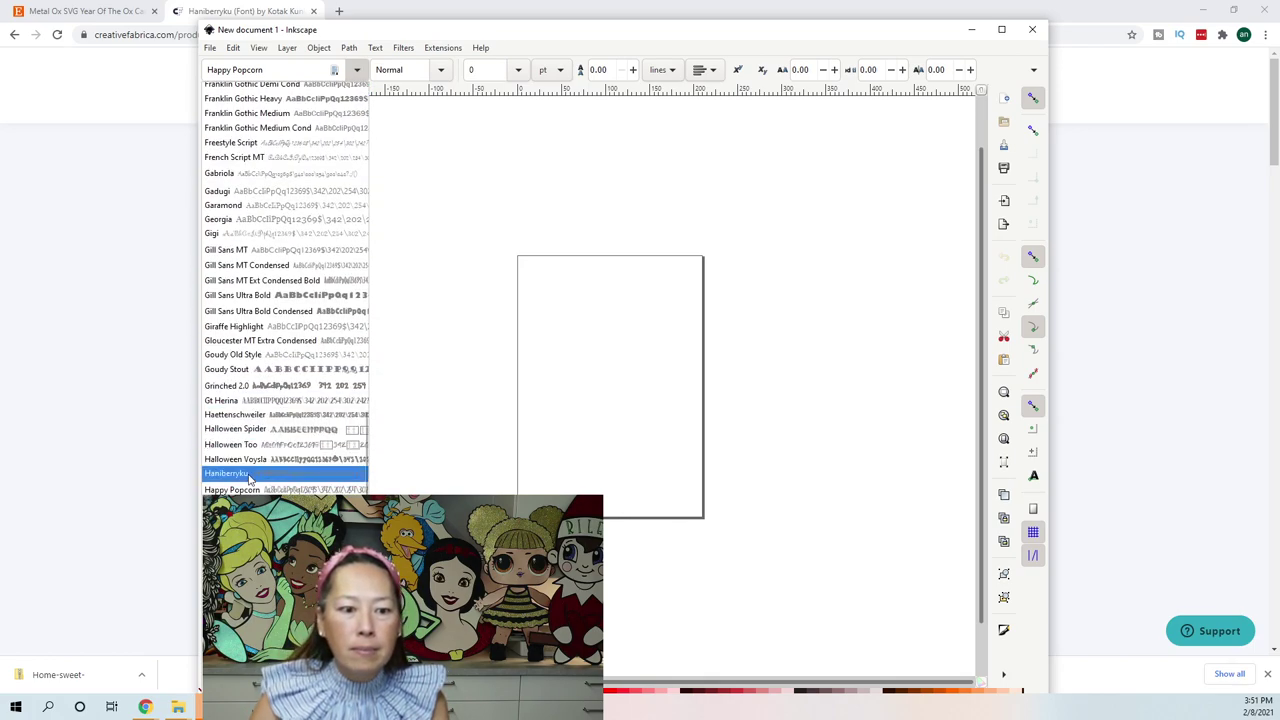
left_click(250, 477)
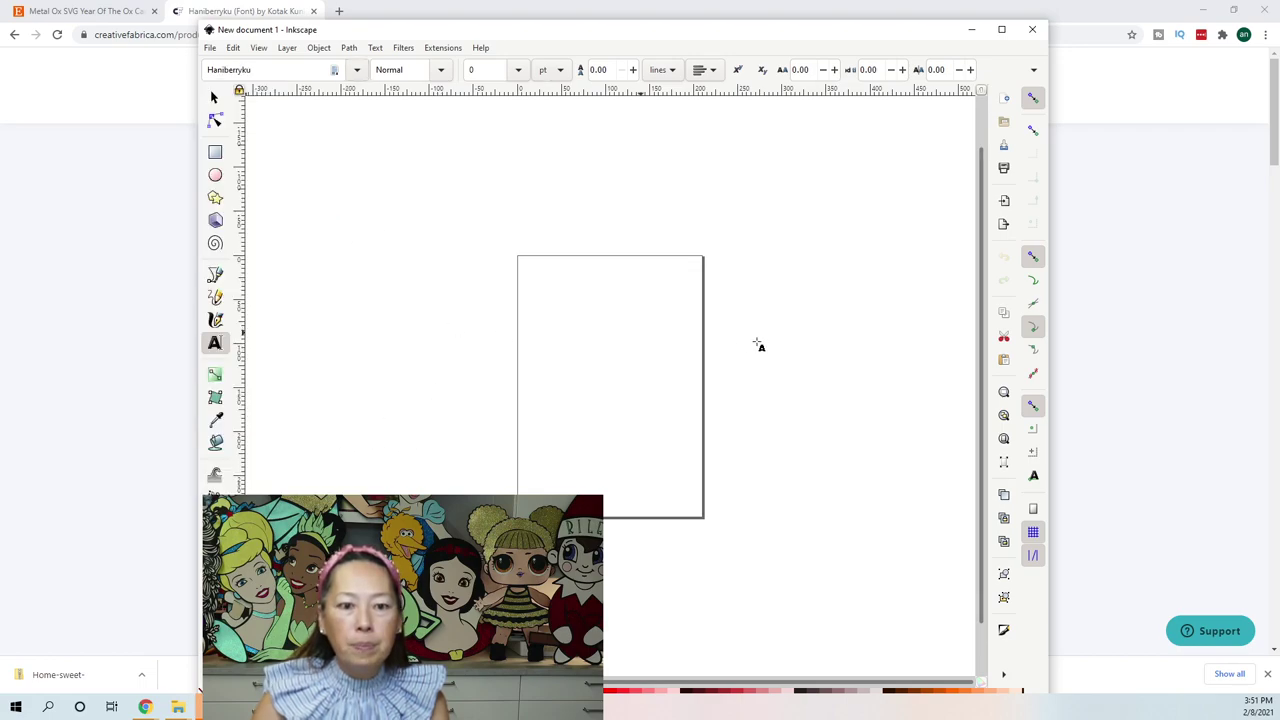
left_click_drag(834, 357, 355, 199)
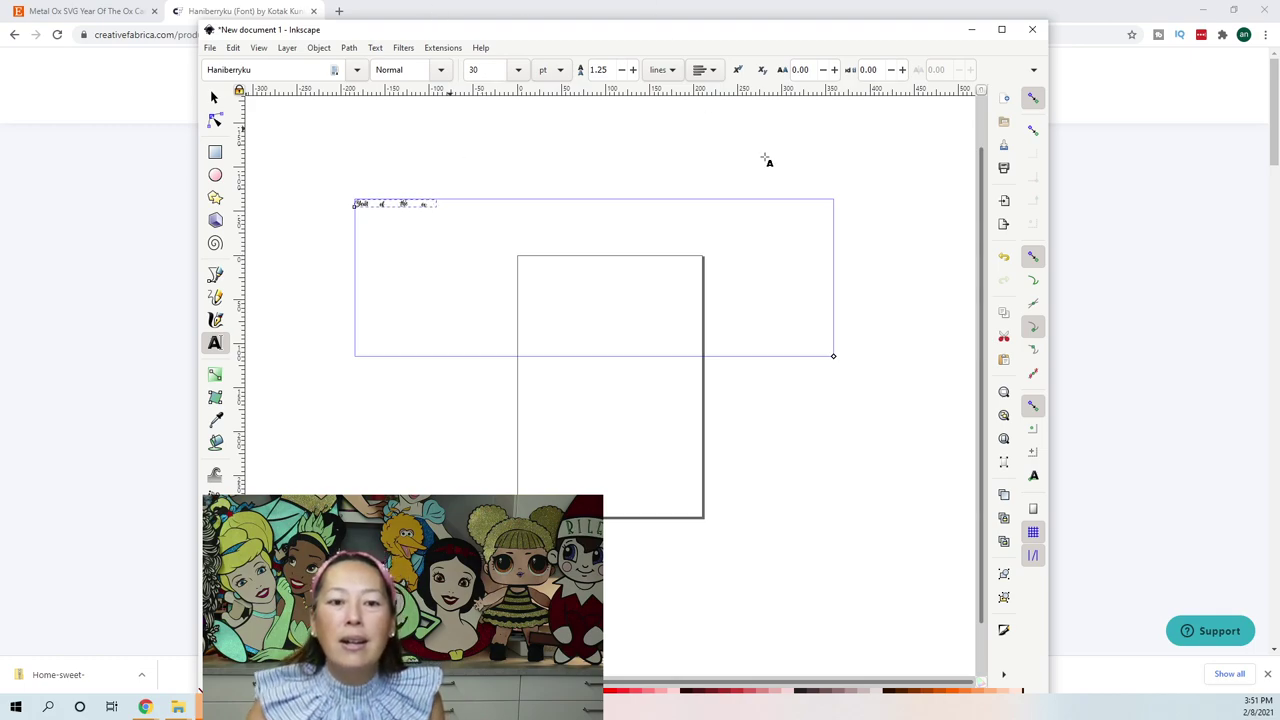
Step: Scale the 'Year of the ox' text proportionally to about 642 wide
left_click(757, 122)
left_click(214, 97)
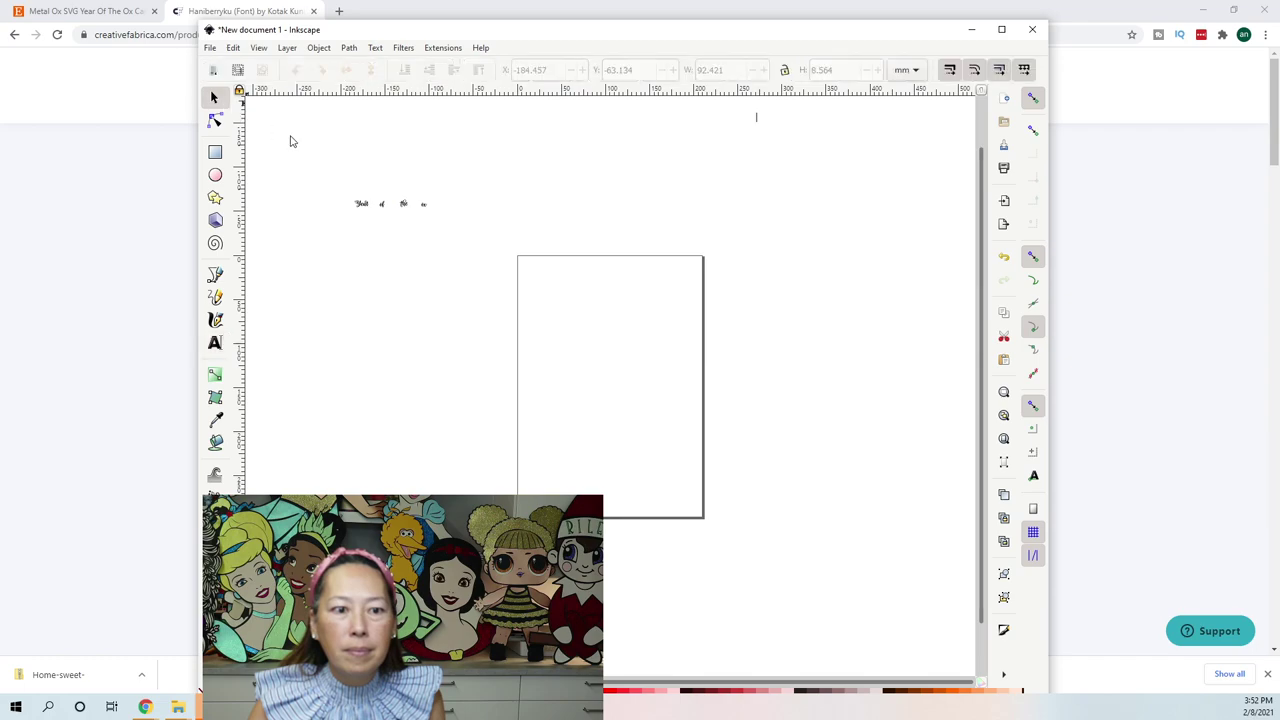
left_click(398, 210)
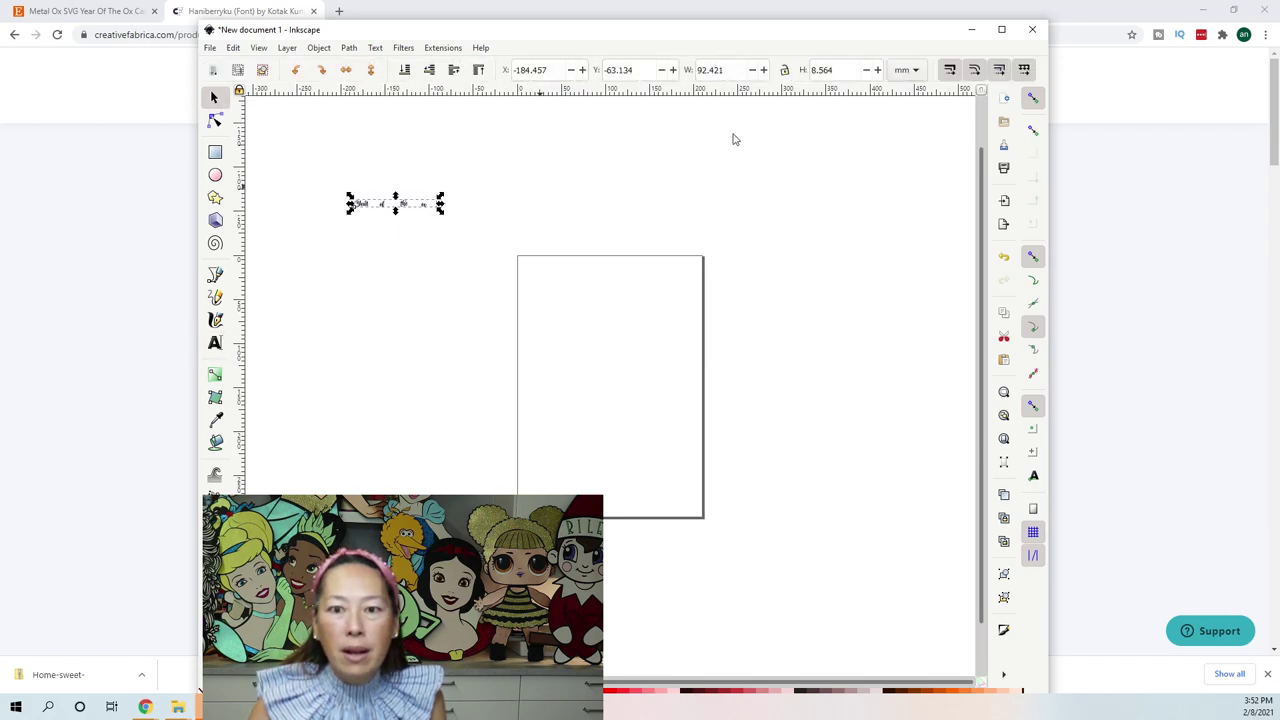
left_click(786, 72)
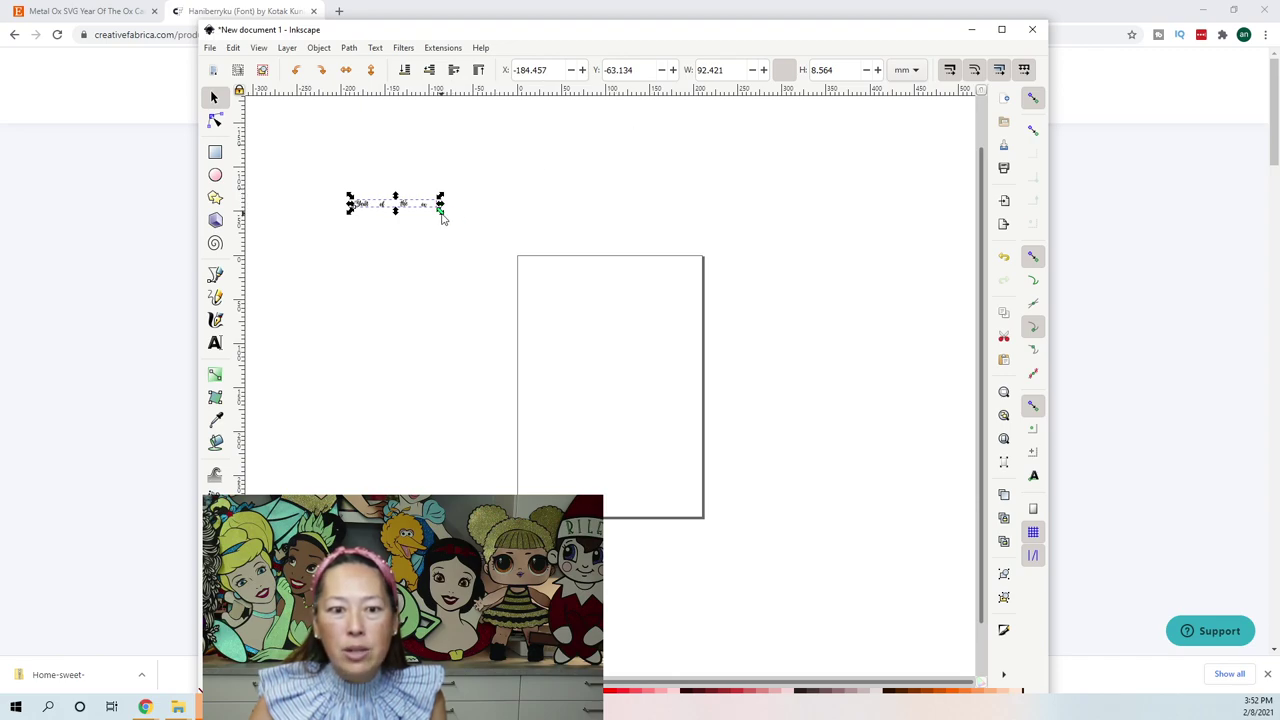
left_click_drag(442, 218, 617, 223)
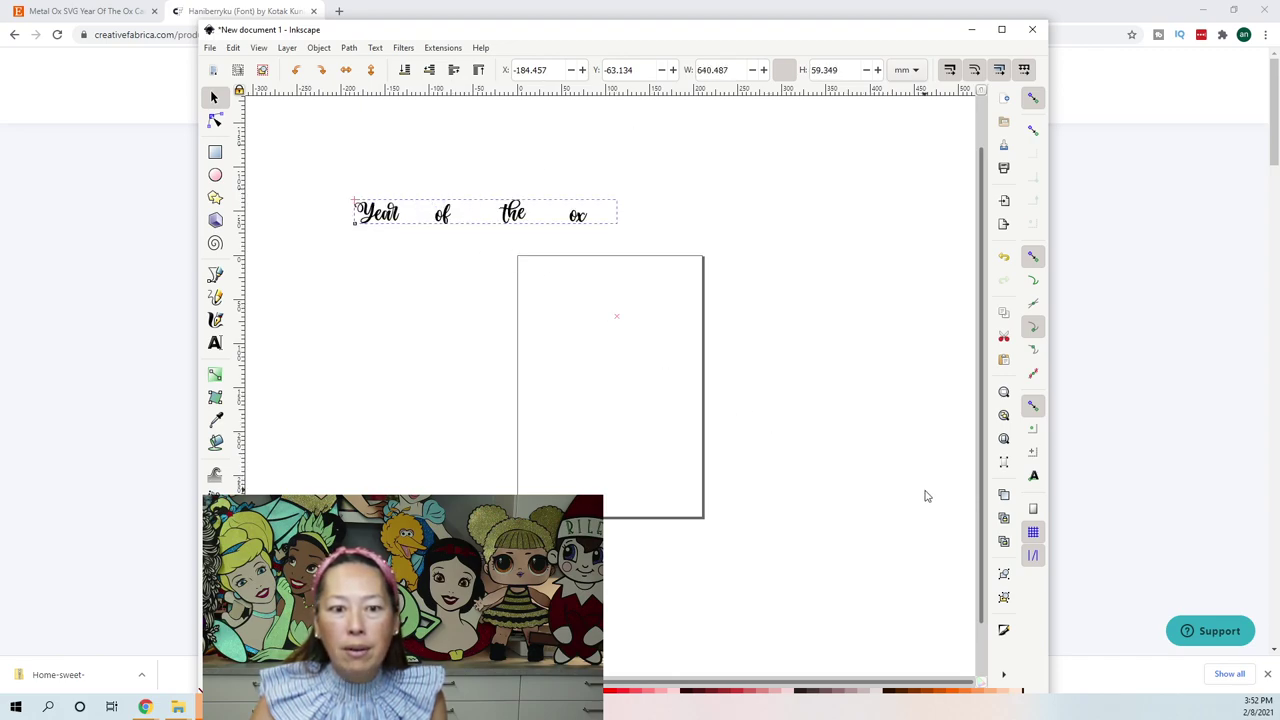
left_click_drag(925, 496, 926, 496)
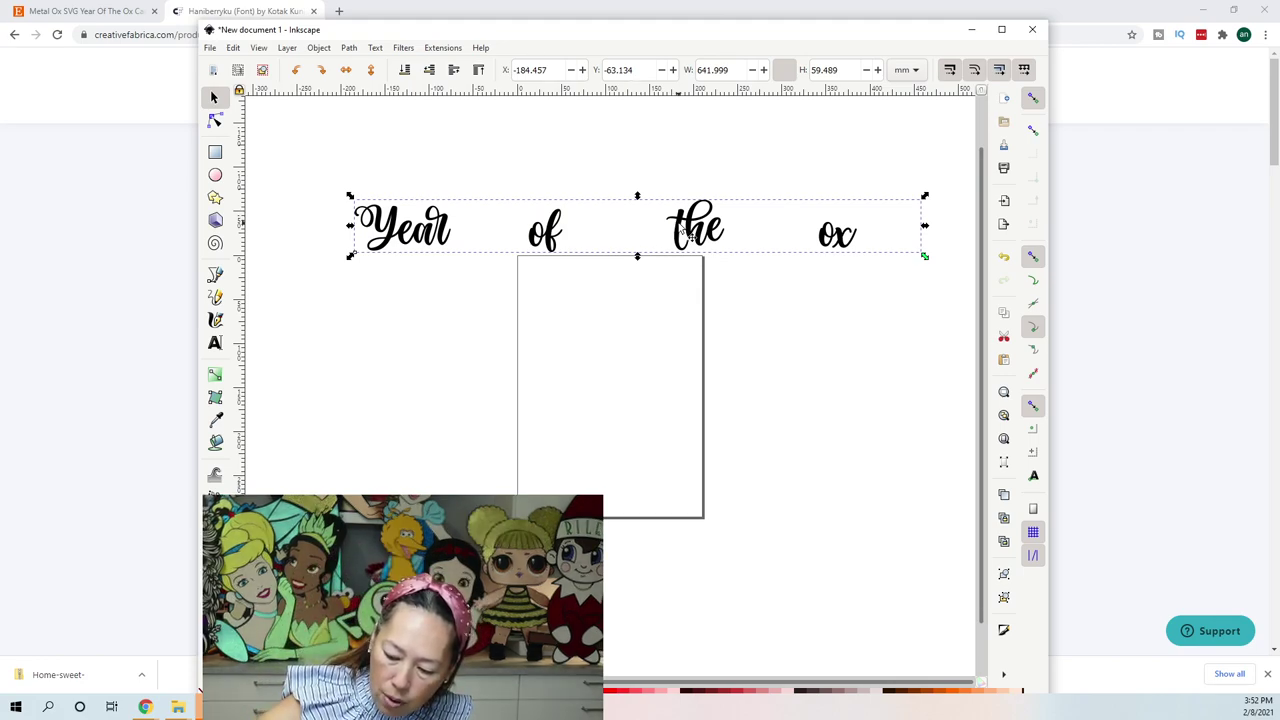
Step: Capitalize 'ox' to 'Ox', finish editing, and clear the selection
double_click(830, 235)
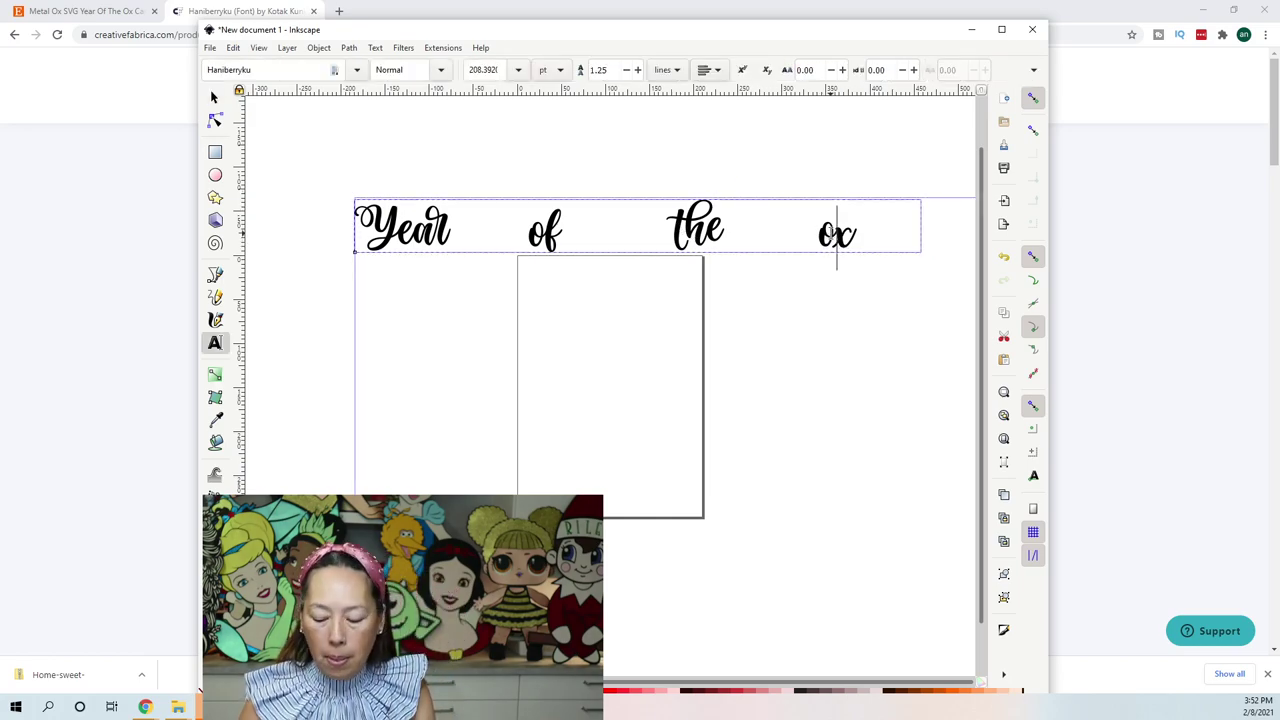
key("BackSpace")
type("O")
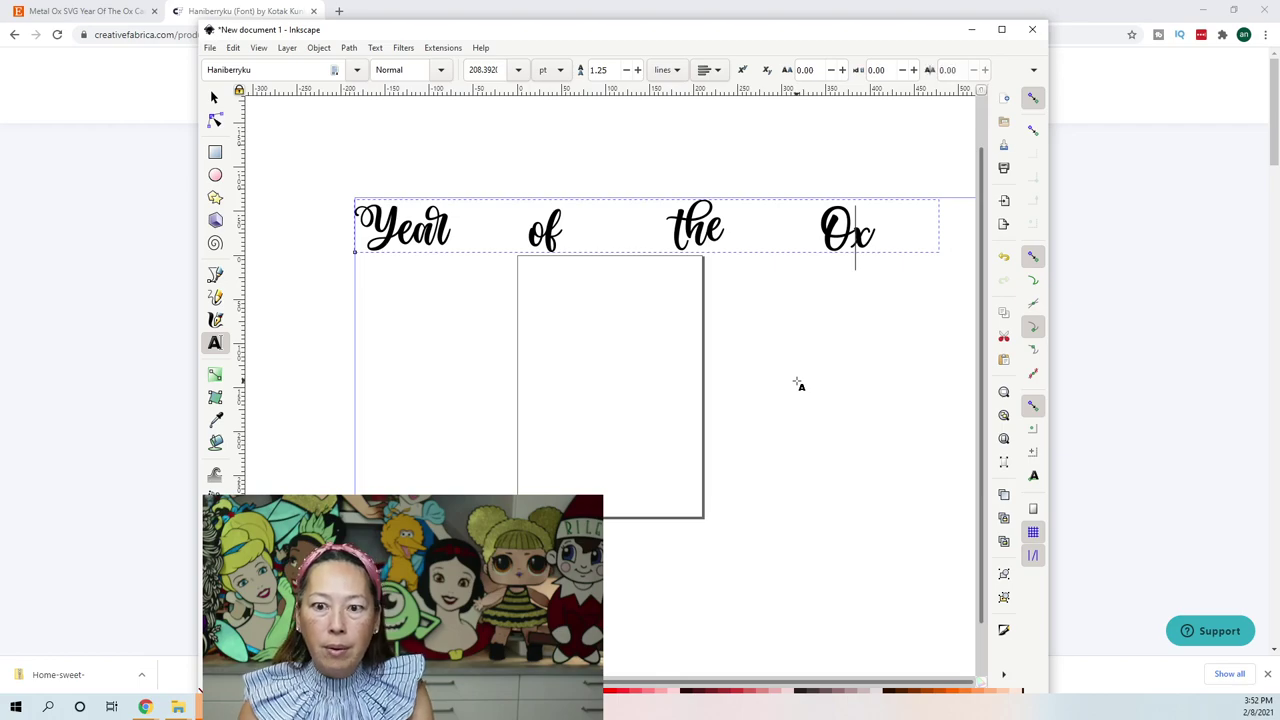
key("Escape")
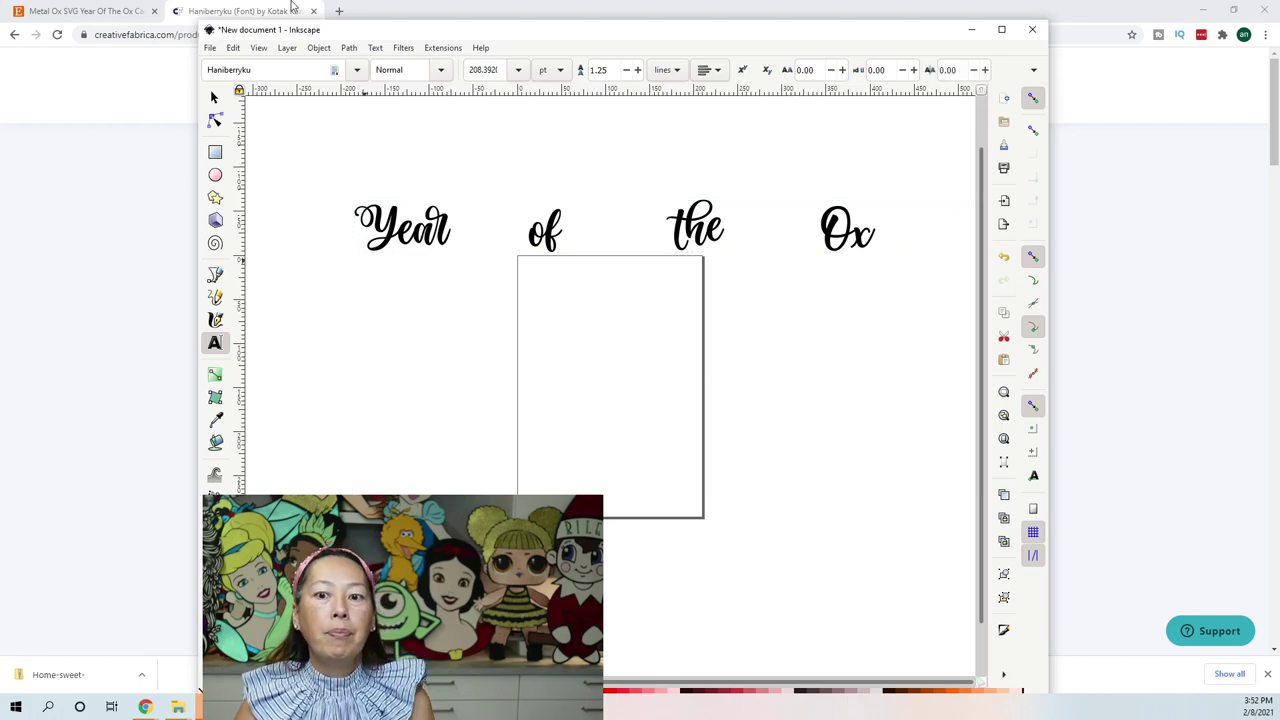
left_click(214, 98)
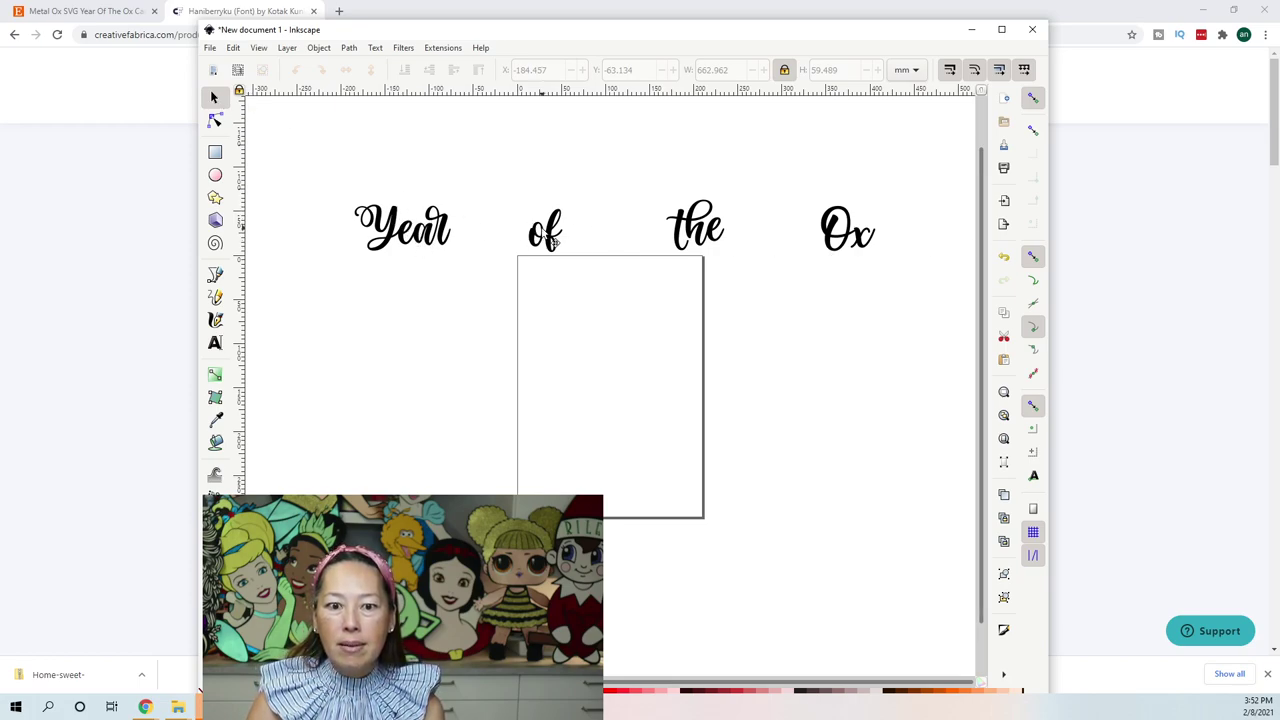
left_click(550, 238)
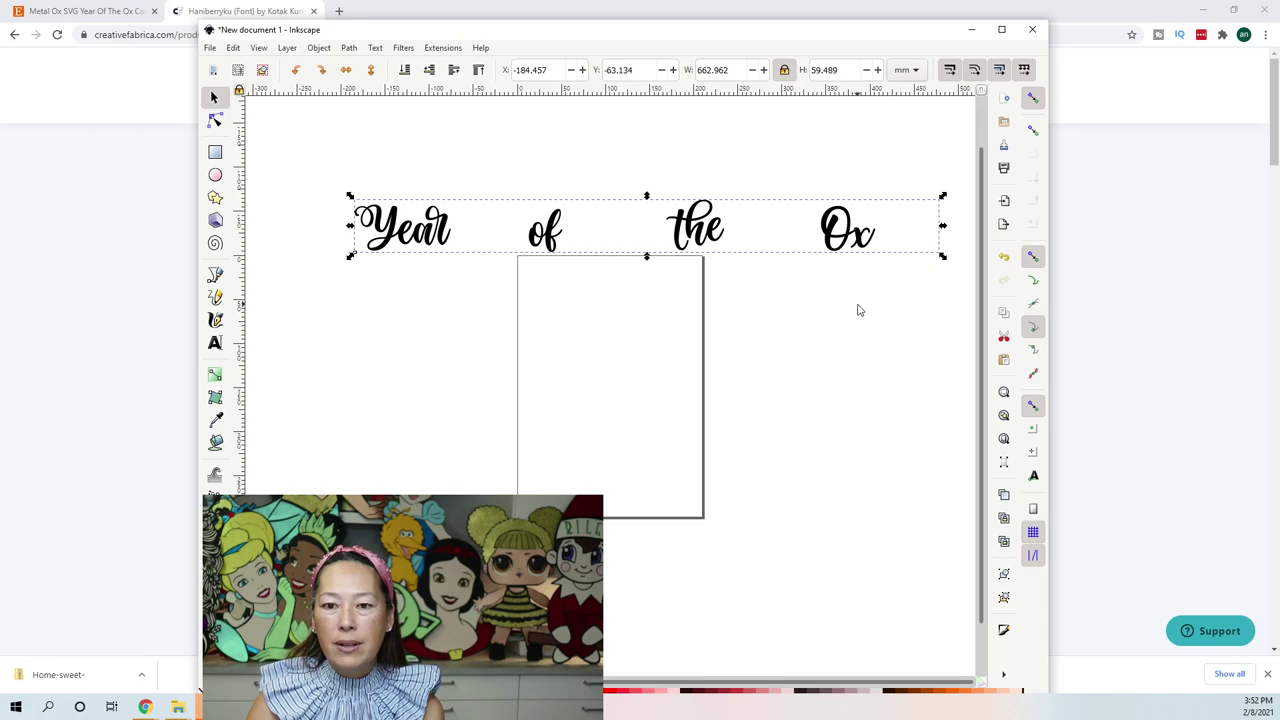
left_click(352, 148)
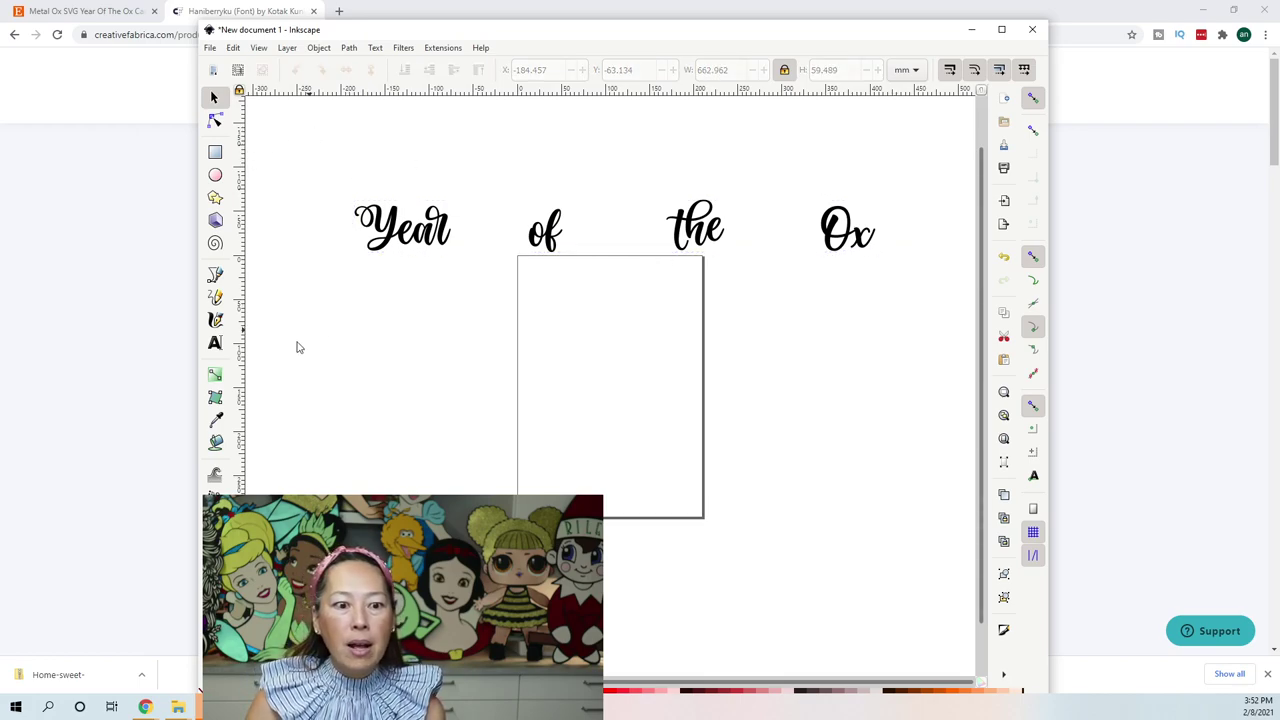
Step: Set the Paint Bucket grow/shrink amount to 20 mm
left_click(217, 444)
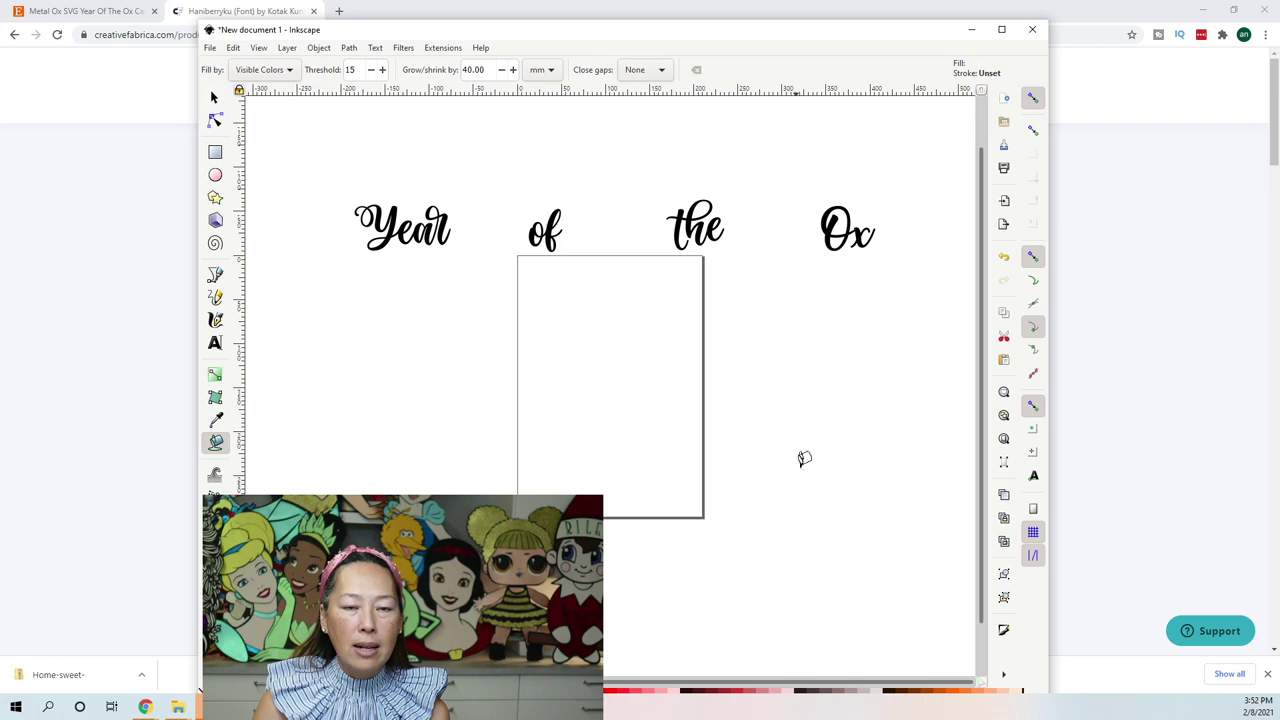
left_click_drag(484, 69, 435, 62)
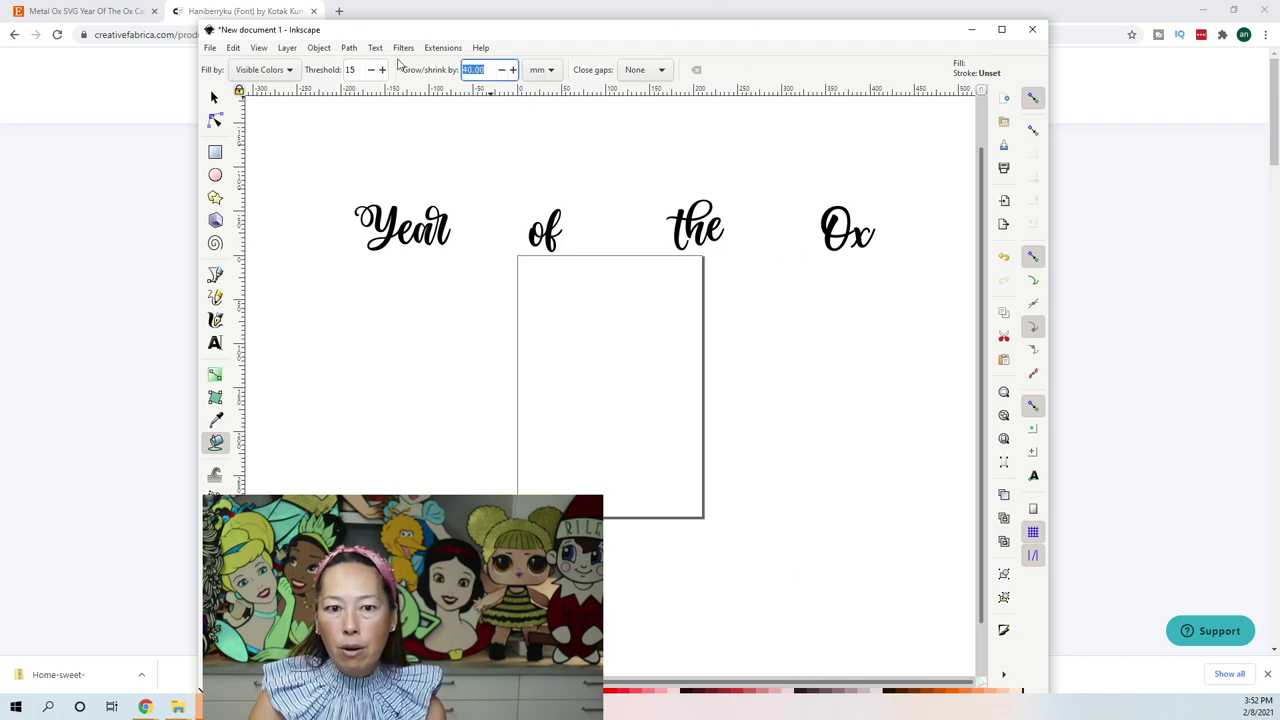
type("20")
key("Return")
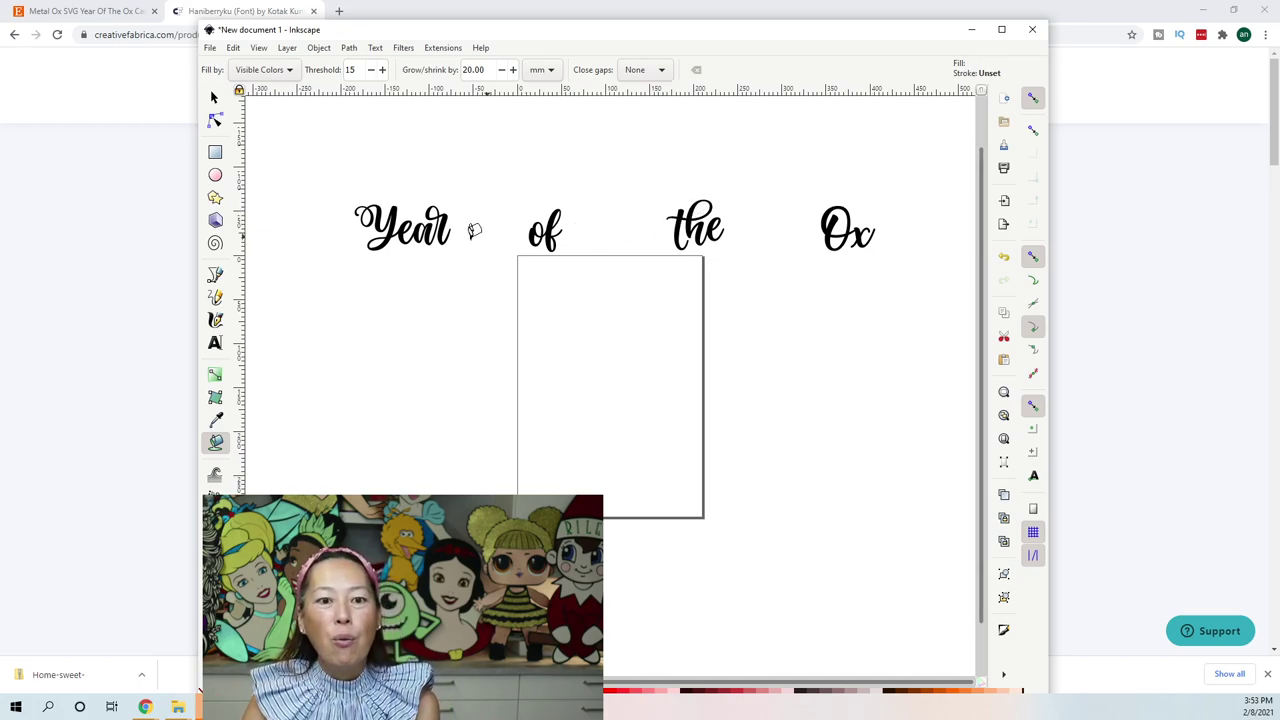
Step: Fill a blob around each word: Year, of, the and Ox
left_click(418, 222)
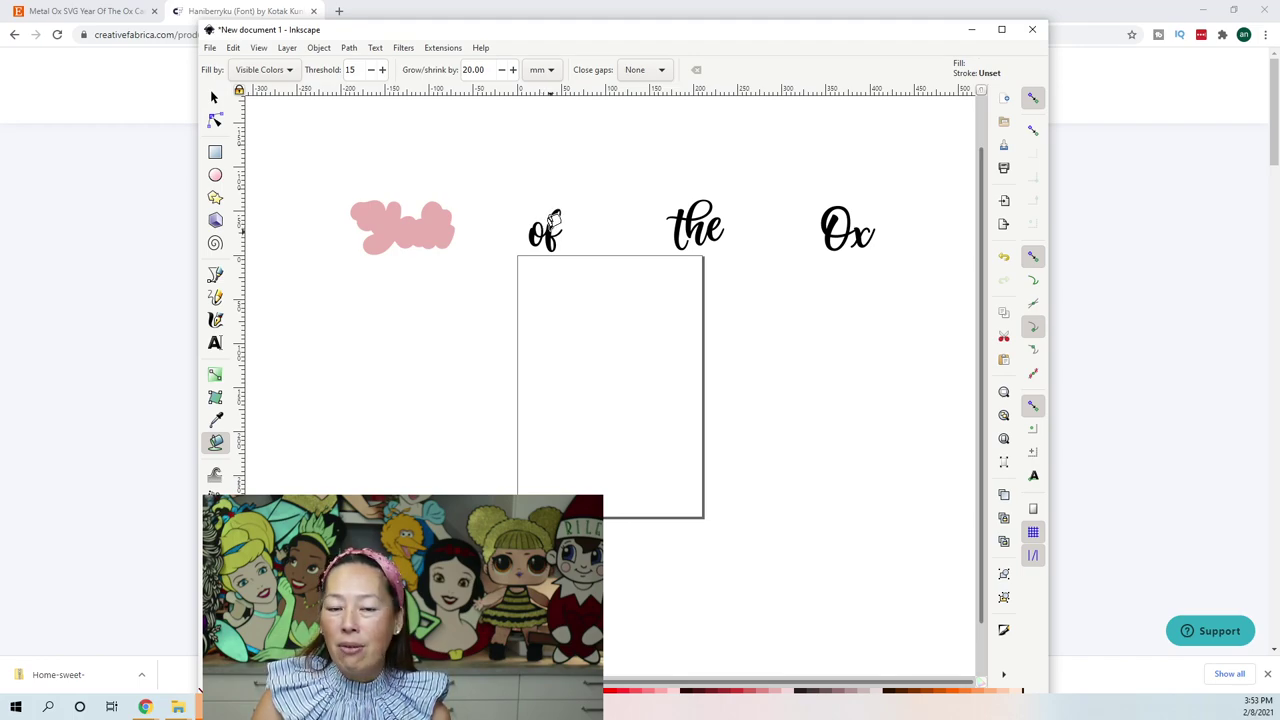
left_click(553, 220)
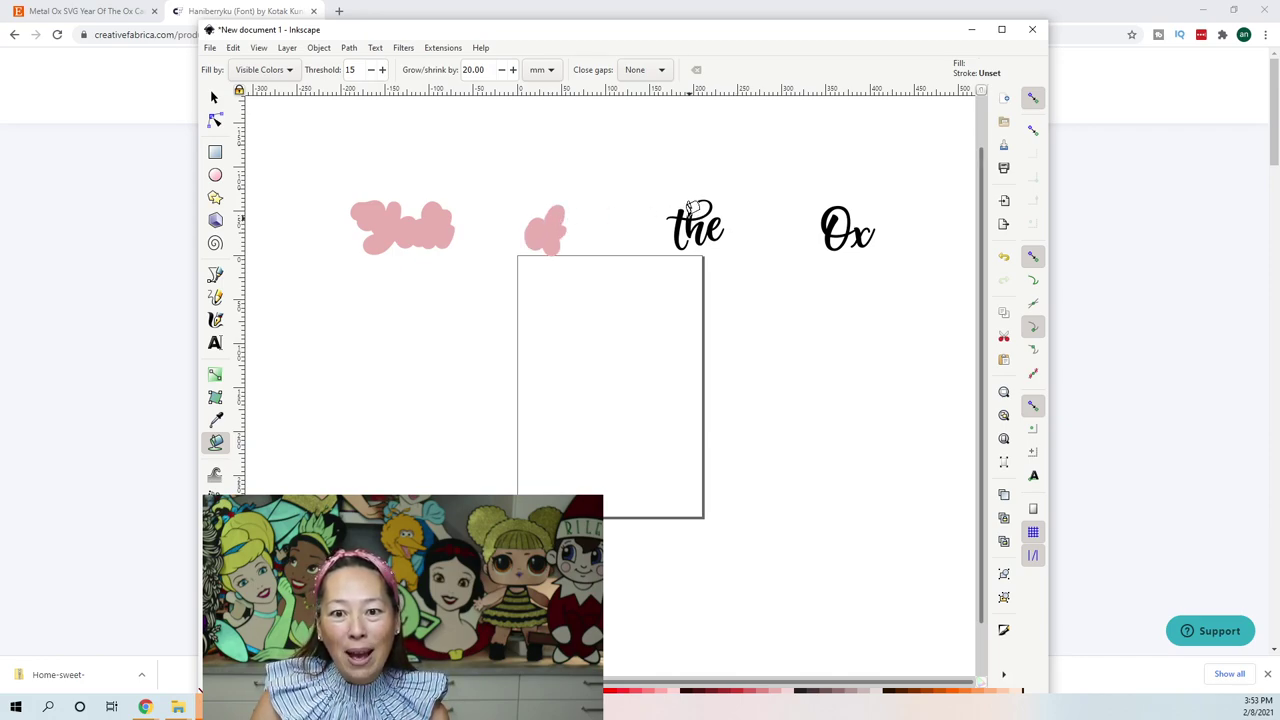
left_click(689, 208)
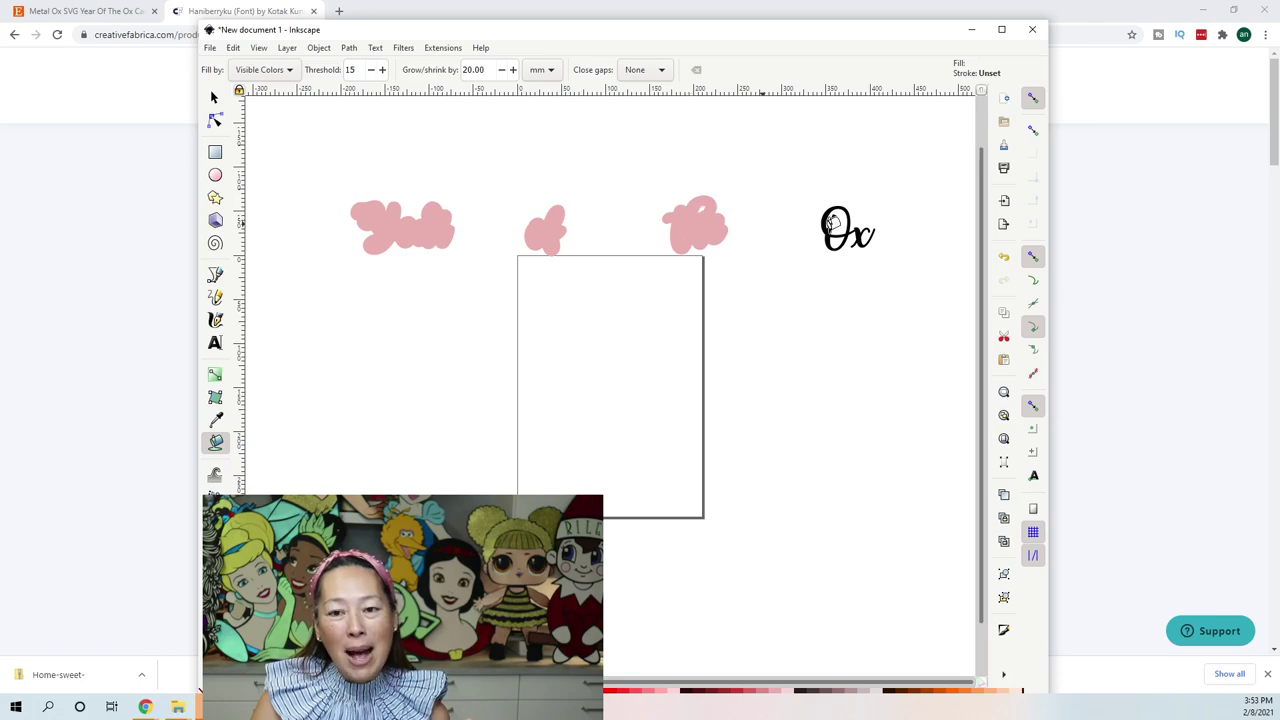
left_click(860, 228)
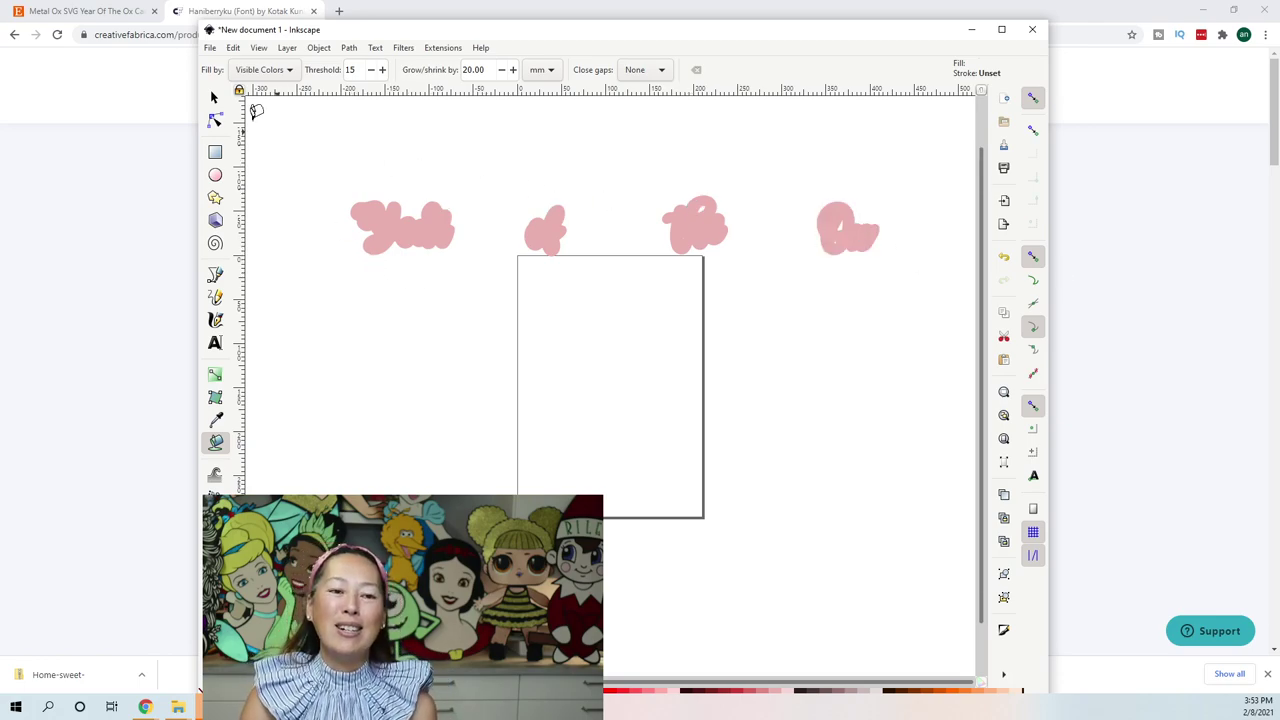
left_click(213, 98)
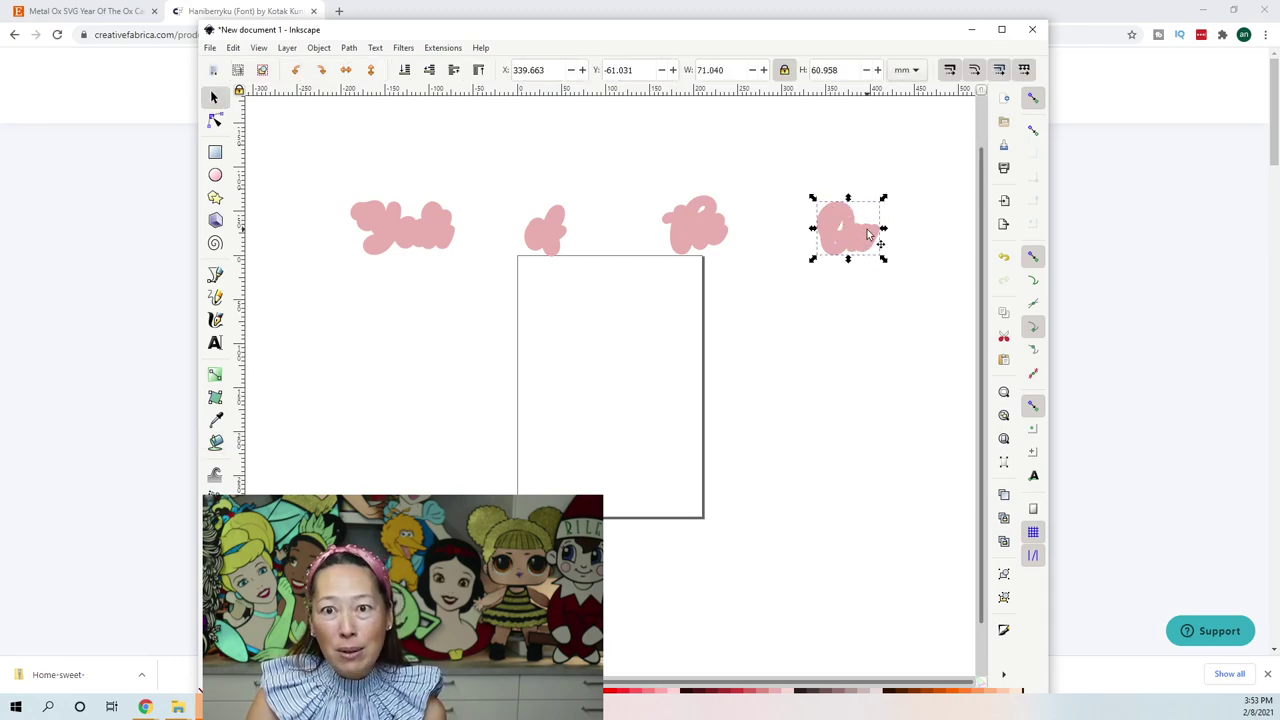
Step: Change the Paint Bucket grow/shrink amount to 40 mm
left_click(343, 140)
left_click(216, 442)
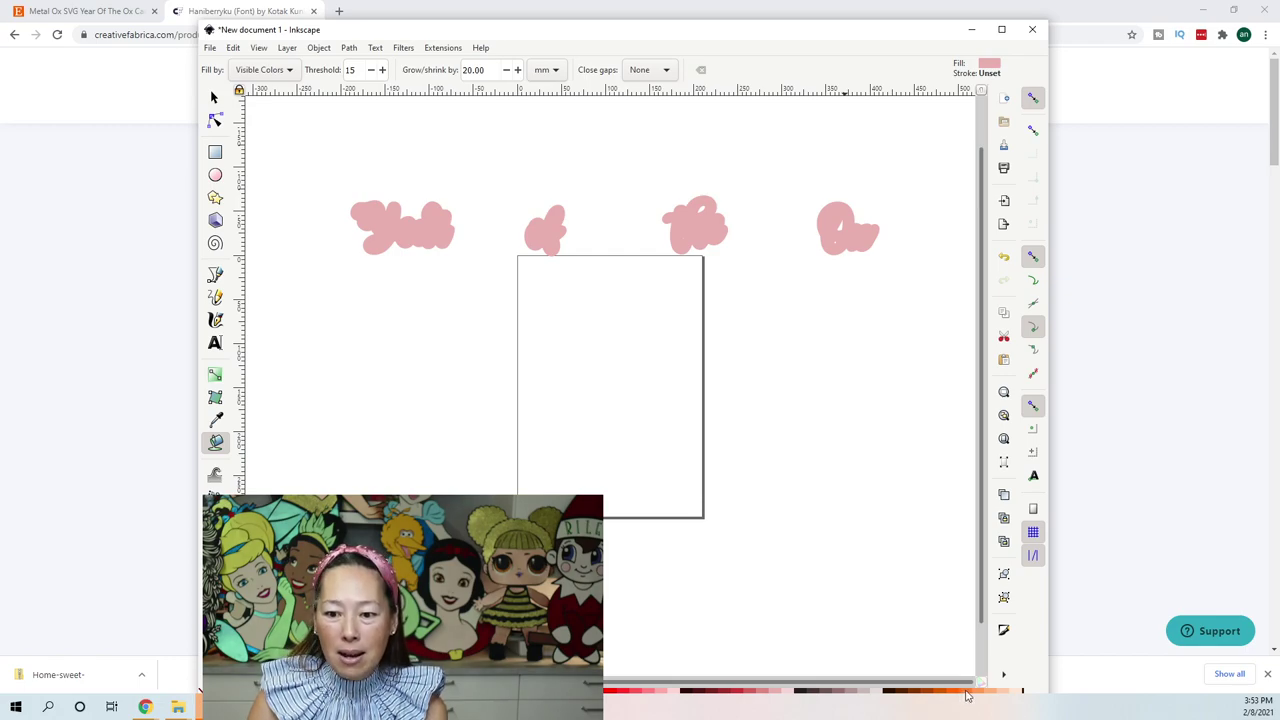
left_click_drag(490, 70, 402, 60)
type("40")
key("Return")
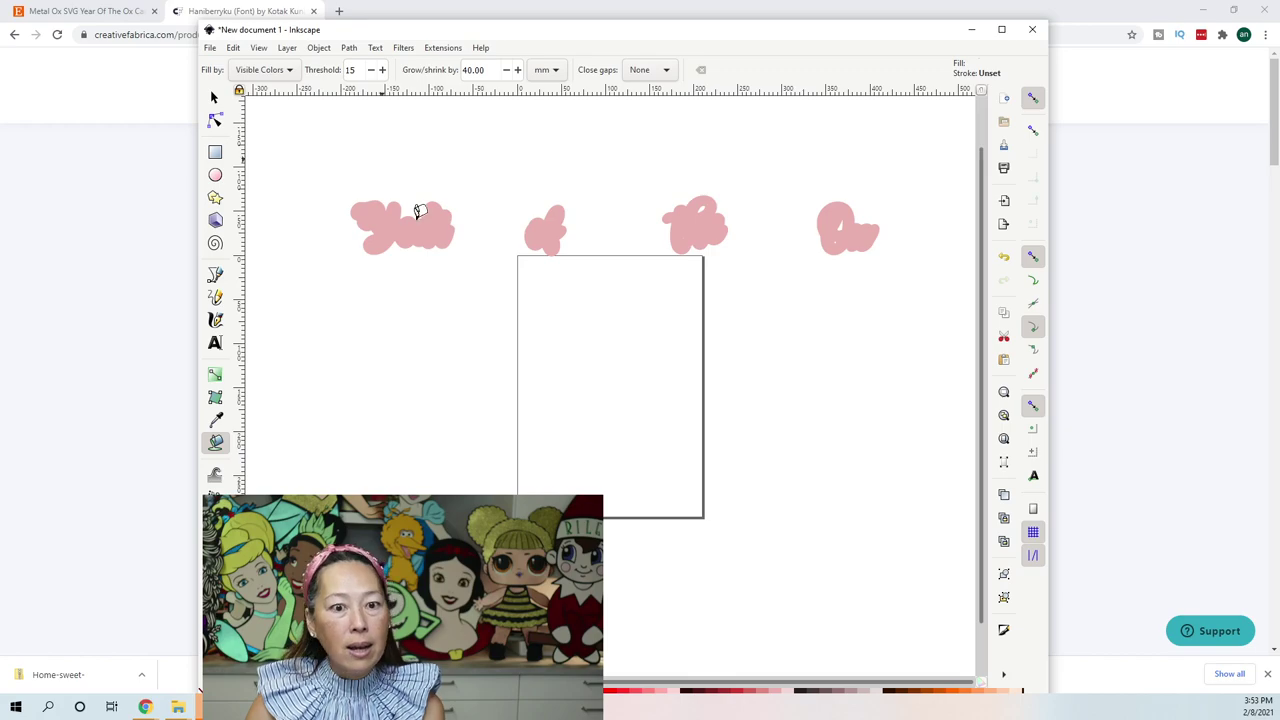
Step: Refill the Year, of, the and Ox blobs larger in orange
left_click(430, 220)
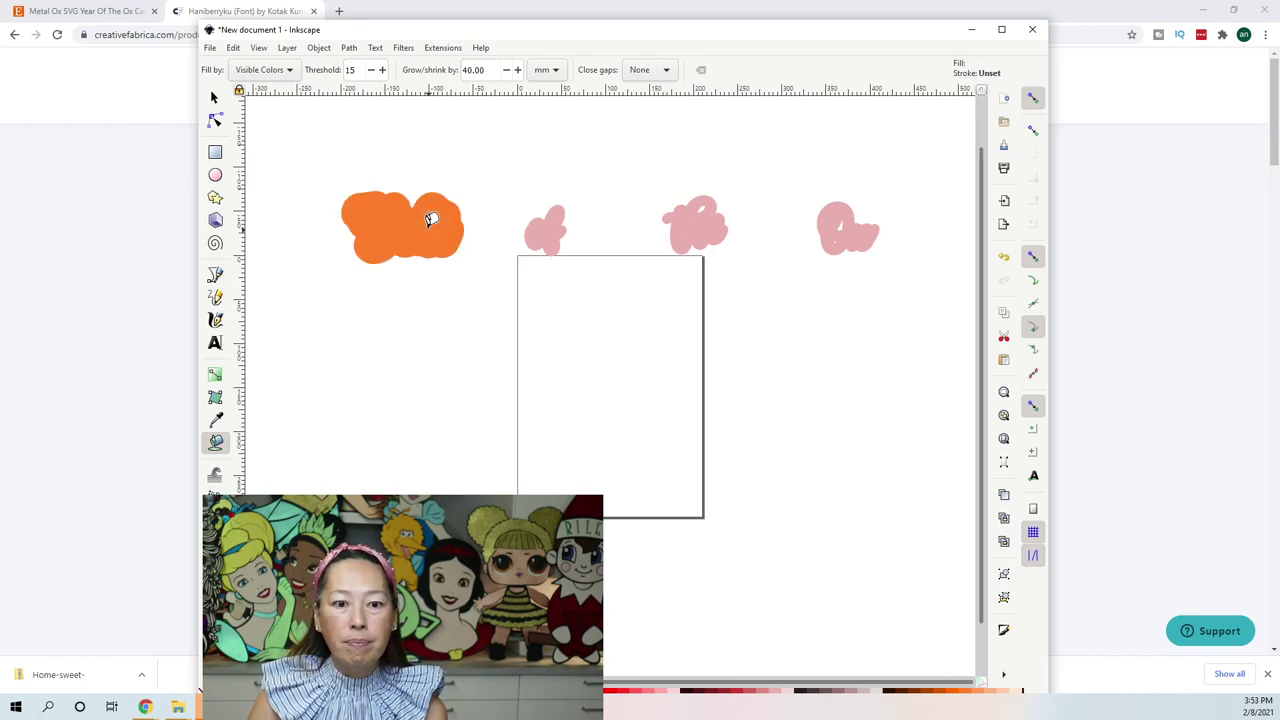
left_click(546, 218)
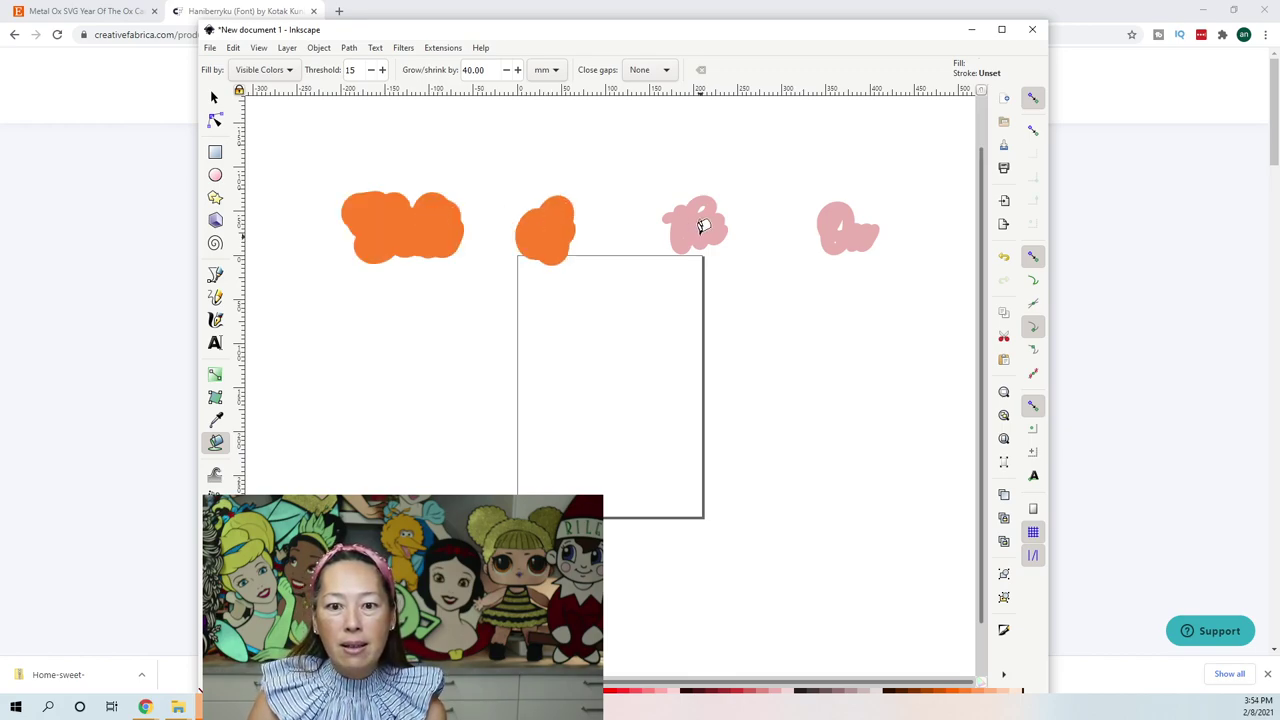
left_click(702, 225)
left_click(846, 222)
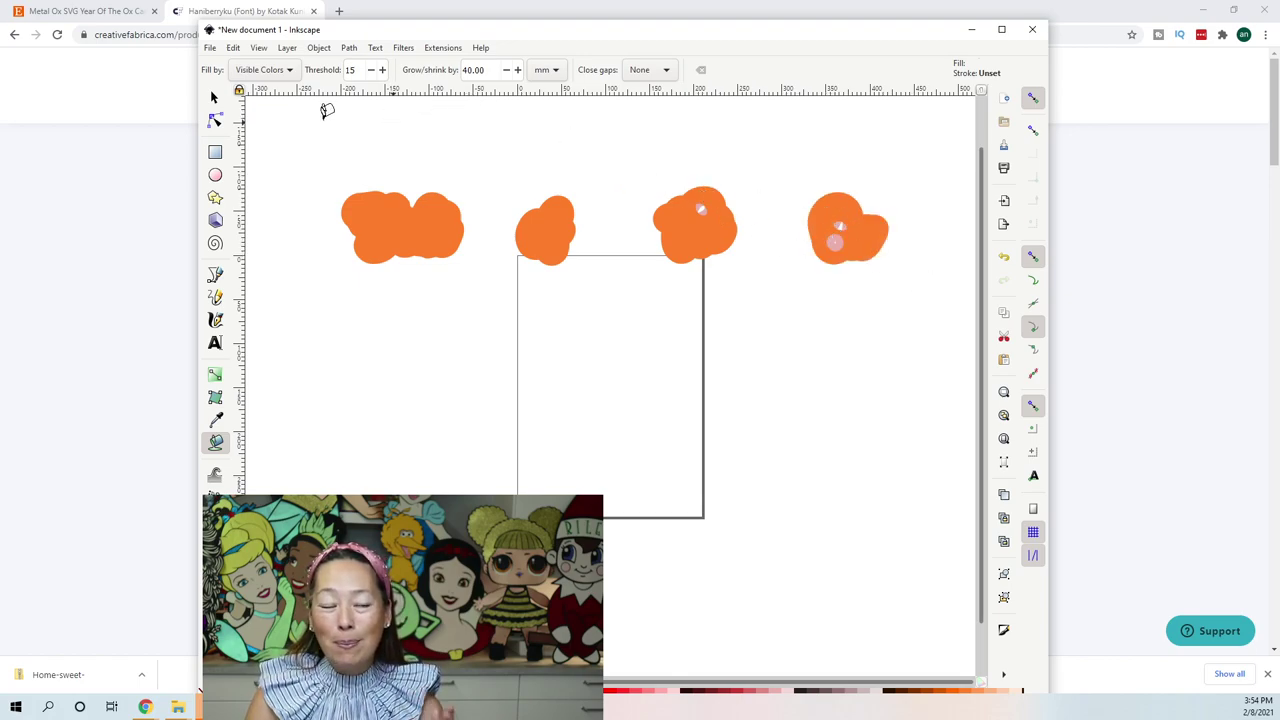
left_click(214, 97)
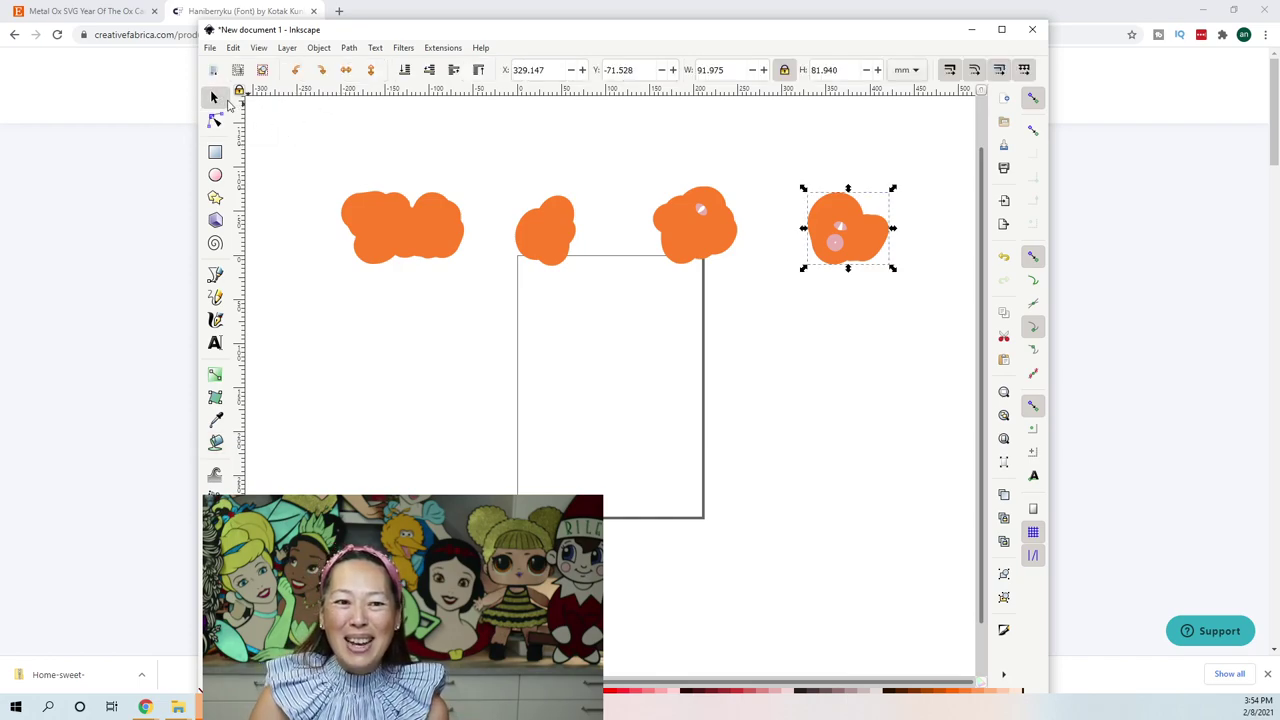
Step: Select all four orange blobs
left_click_drag(297, 154, 938, 349)
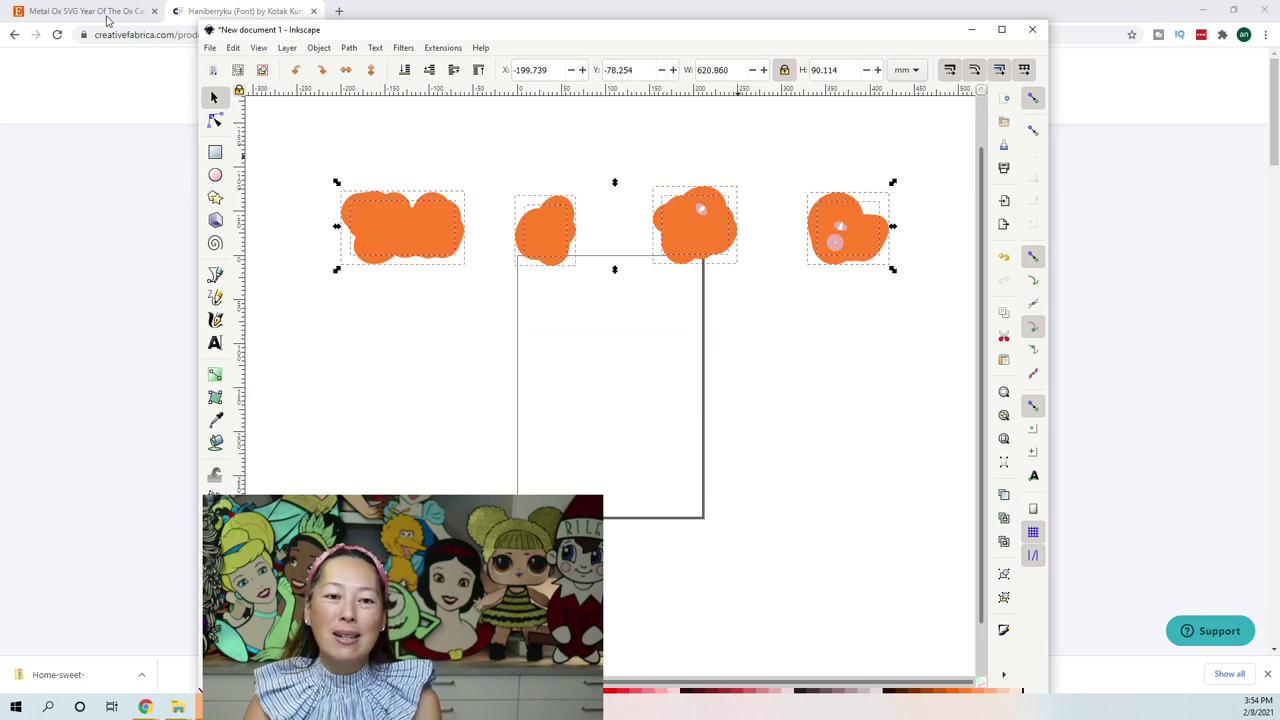
left_click(348, 48)
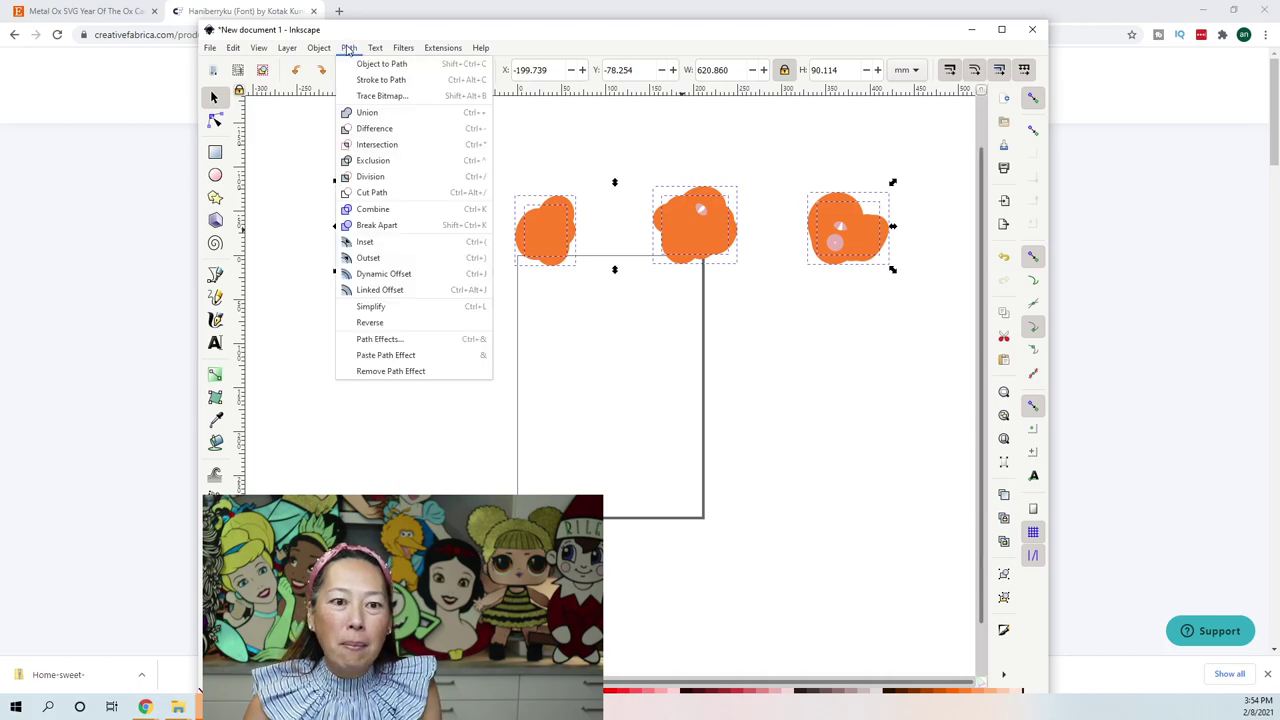
left_click(364, 64)
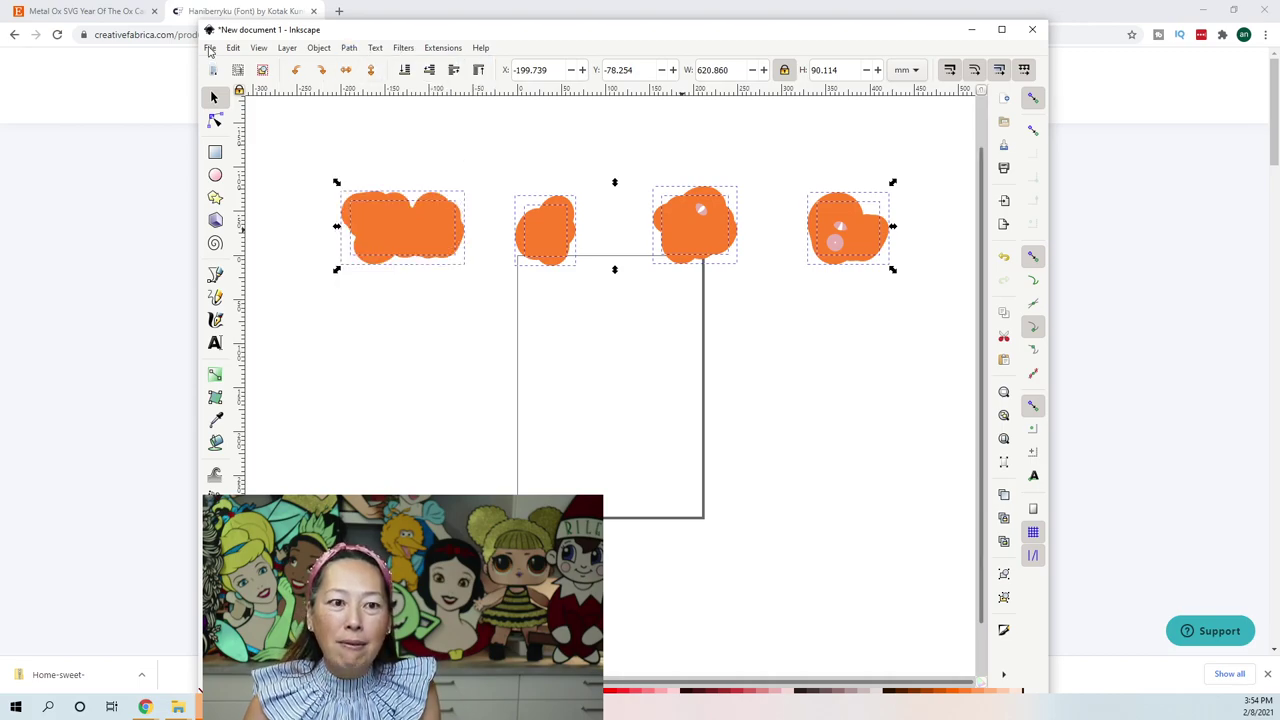
Step: Save the drawing as 'Year of the ox offset demo.svg'
left_click(210, 48)
left_click(240, 170)
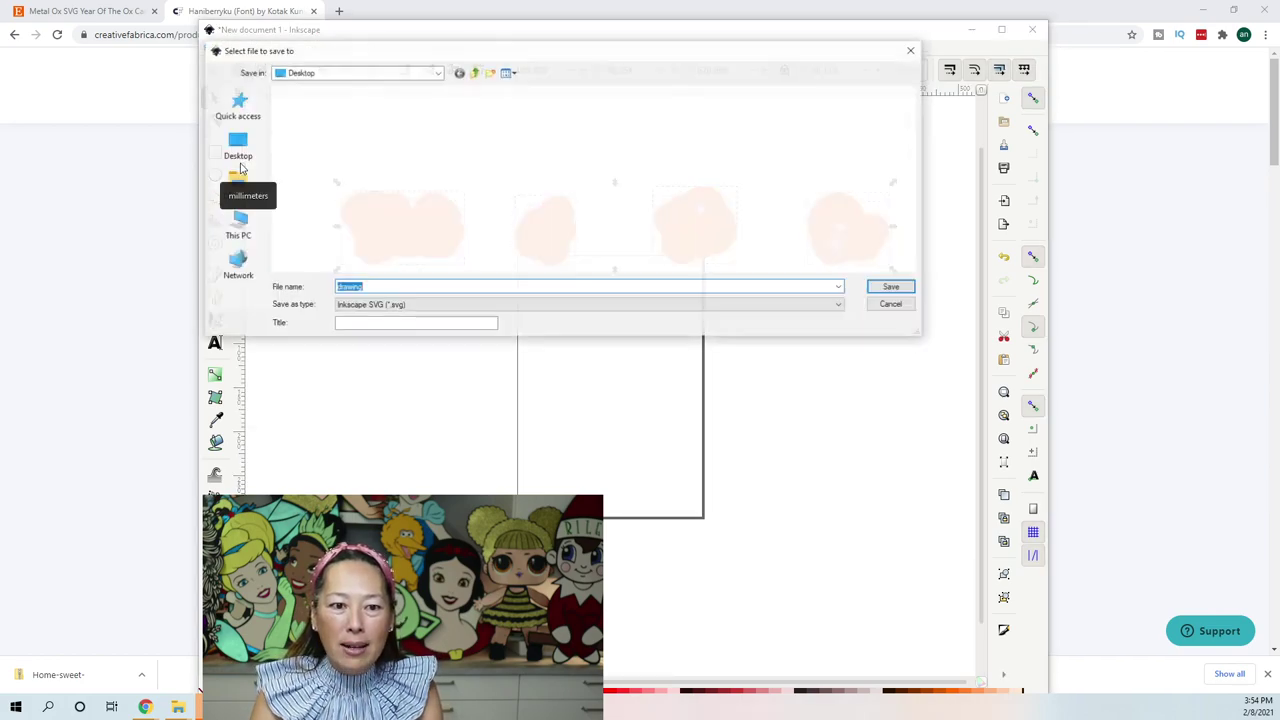
type("Year of")
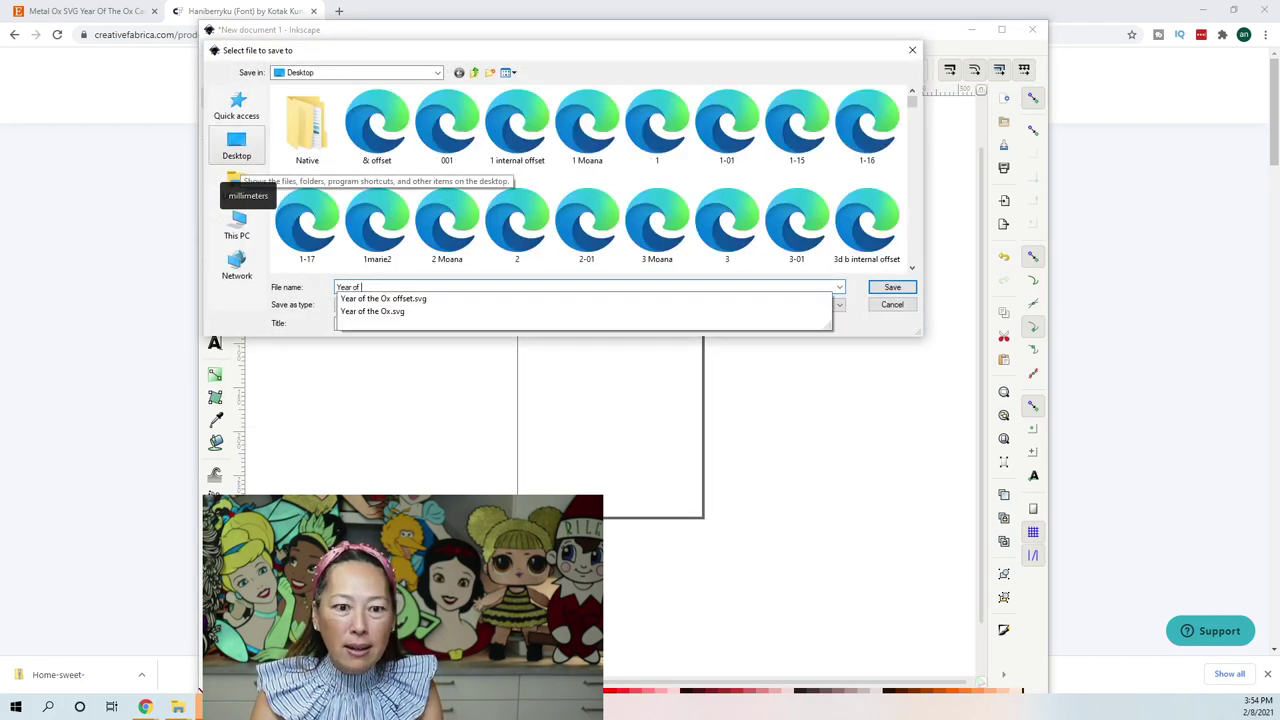
type(" the ox offset demo")
key("Return")
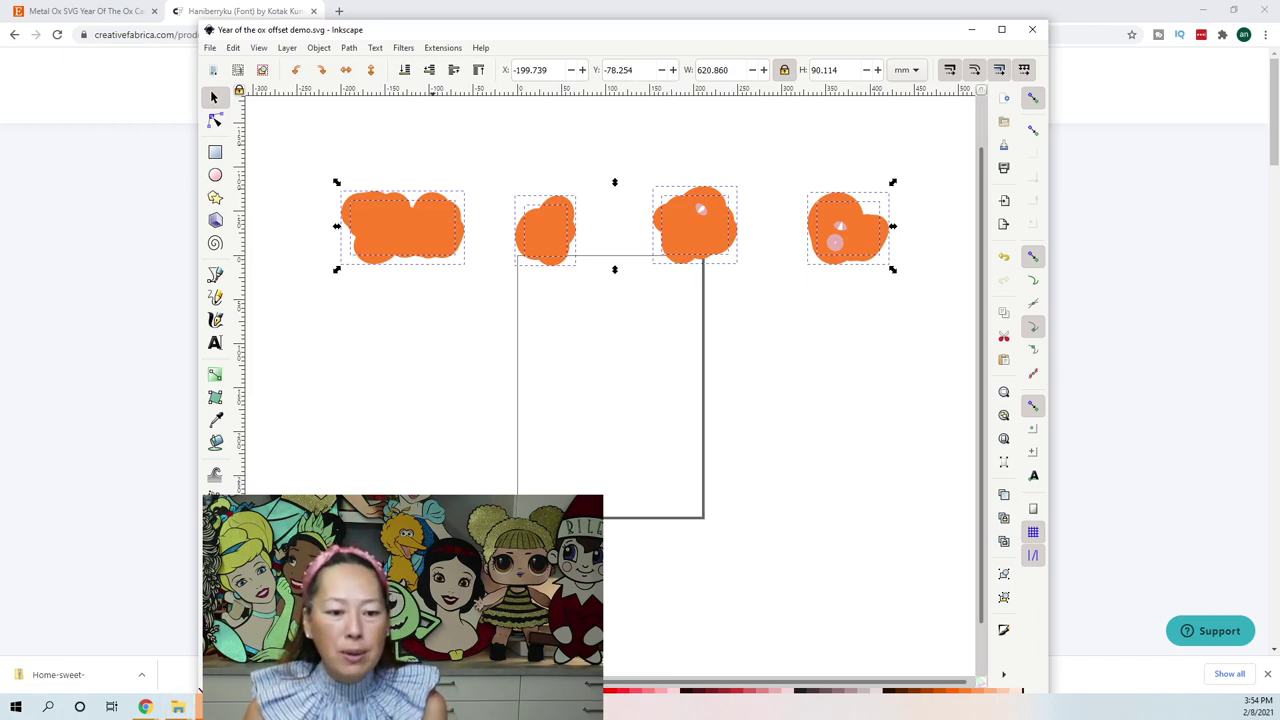
Step: Move the 2.084 × 2.679 in Year of the Ox sticker beside the yellow circle, then deselect it
key("alt+Tab")
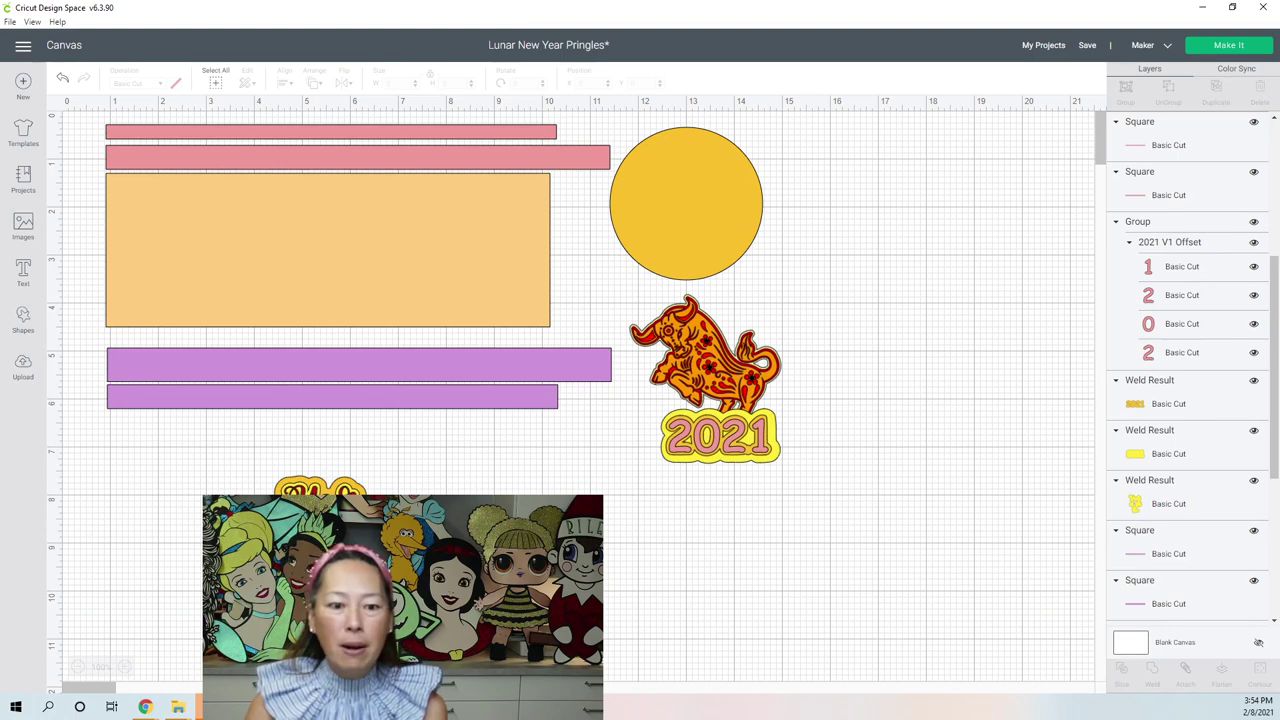
left_click(318, 490)
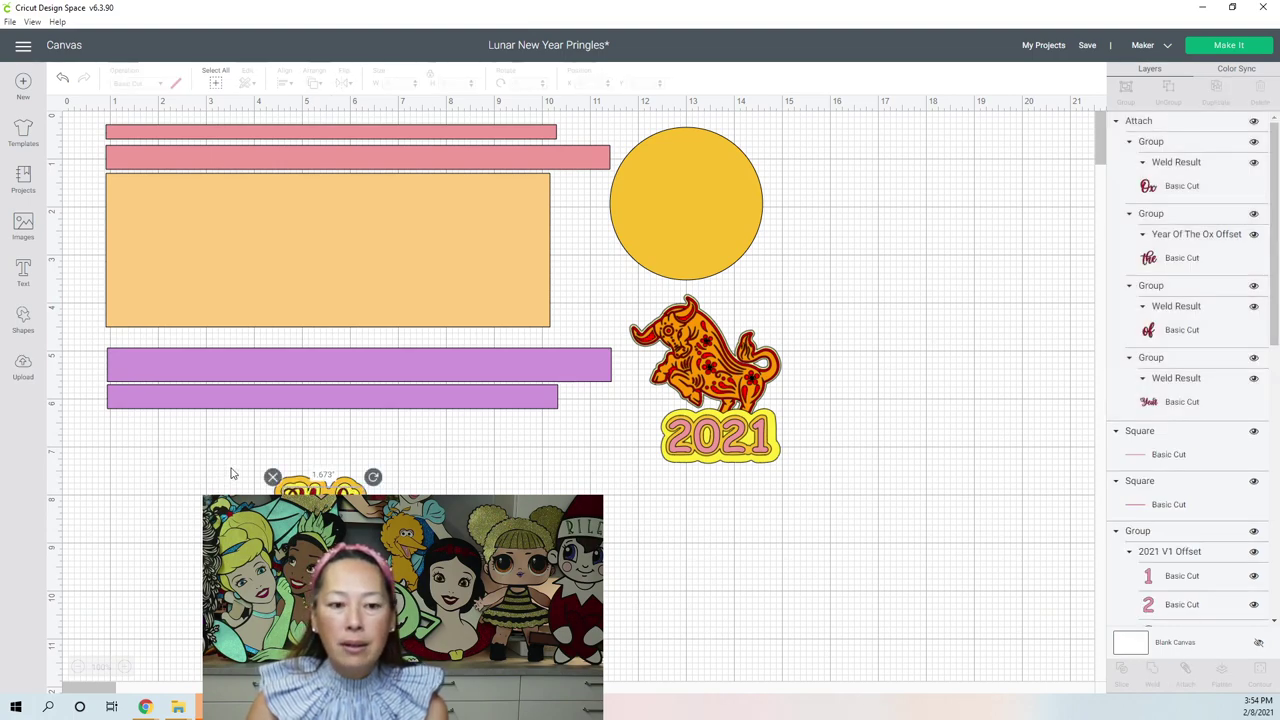
left_click_drag(230, 473, 843, 200)
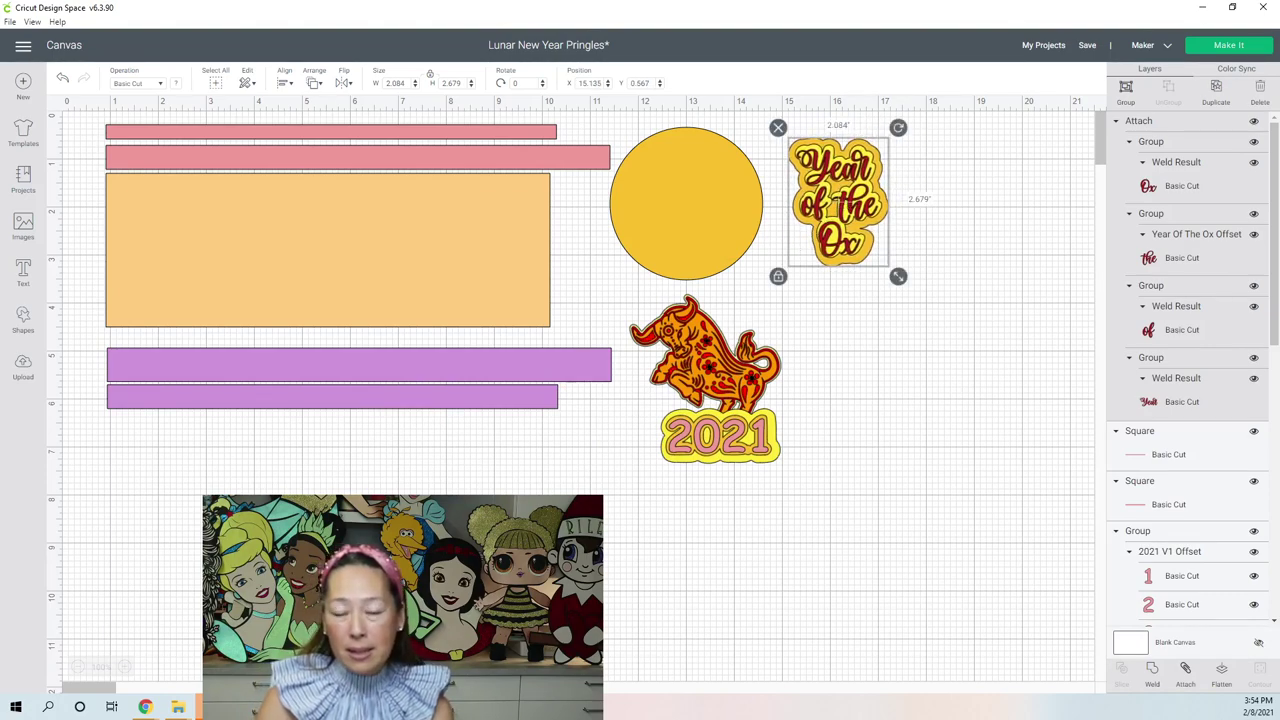
key("Escape")
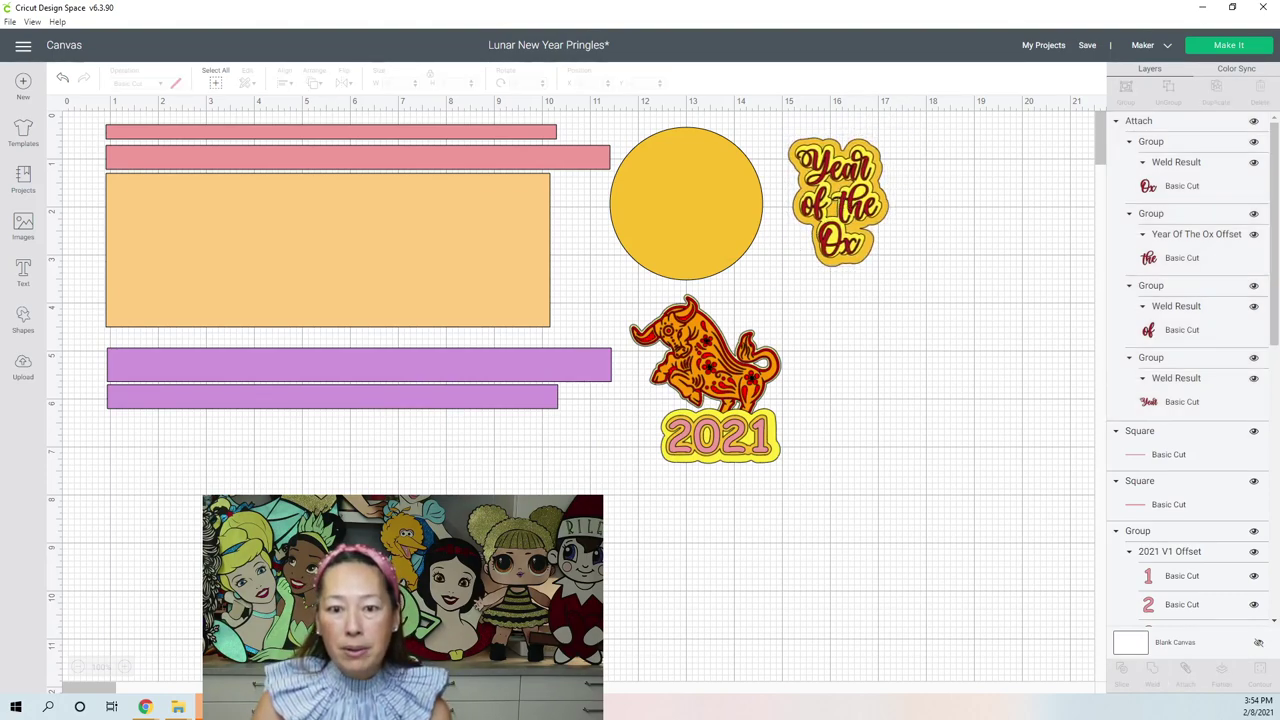
Step: Nudge the yellow circle down to Y 0.639, then select the 9.25 × 3.2 in orange panel
left_click(676, 203)
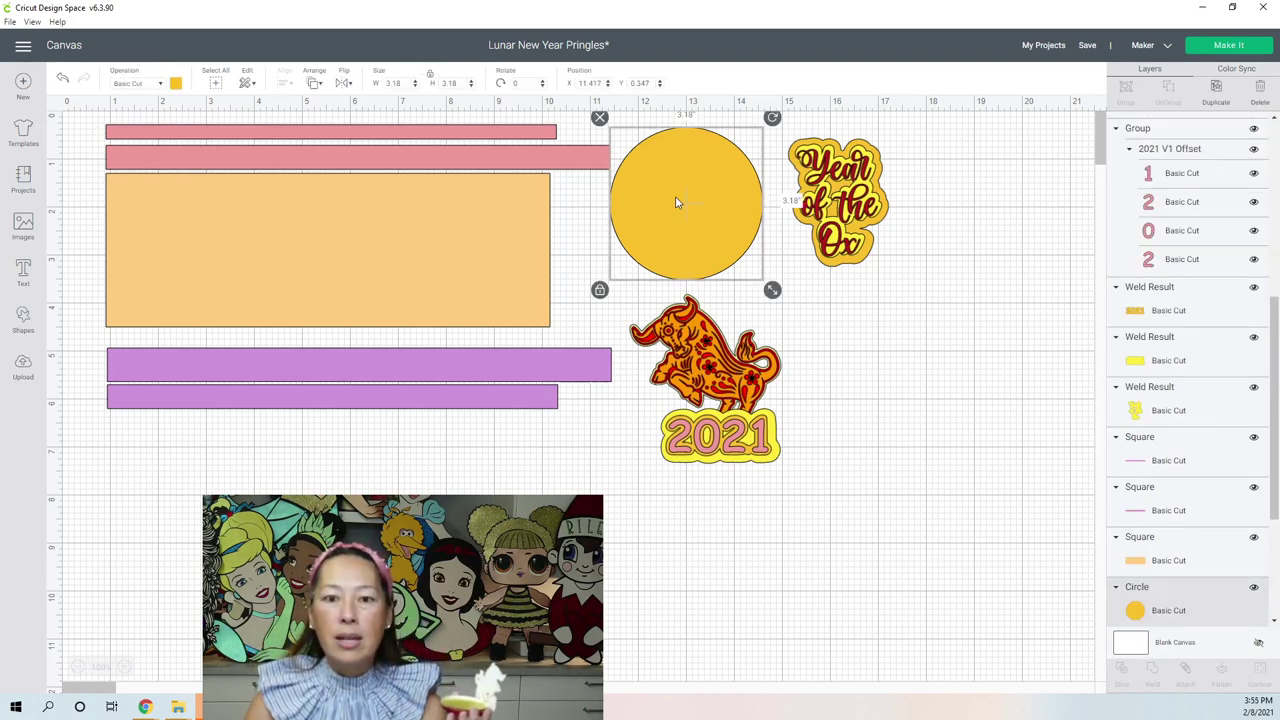
left_click_drag(676, 203, 675, 217)
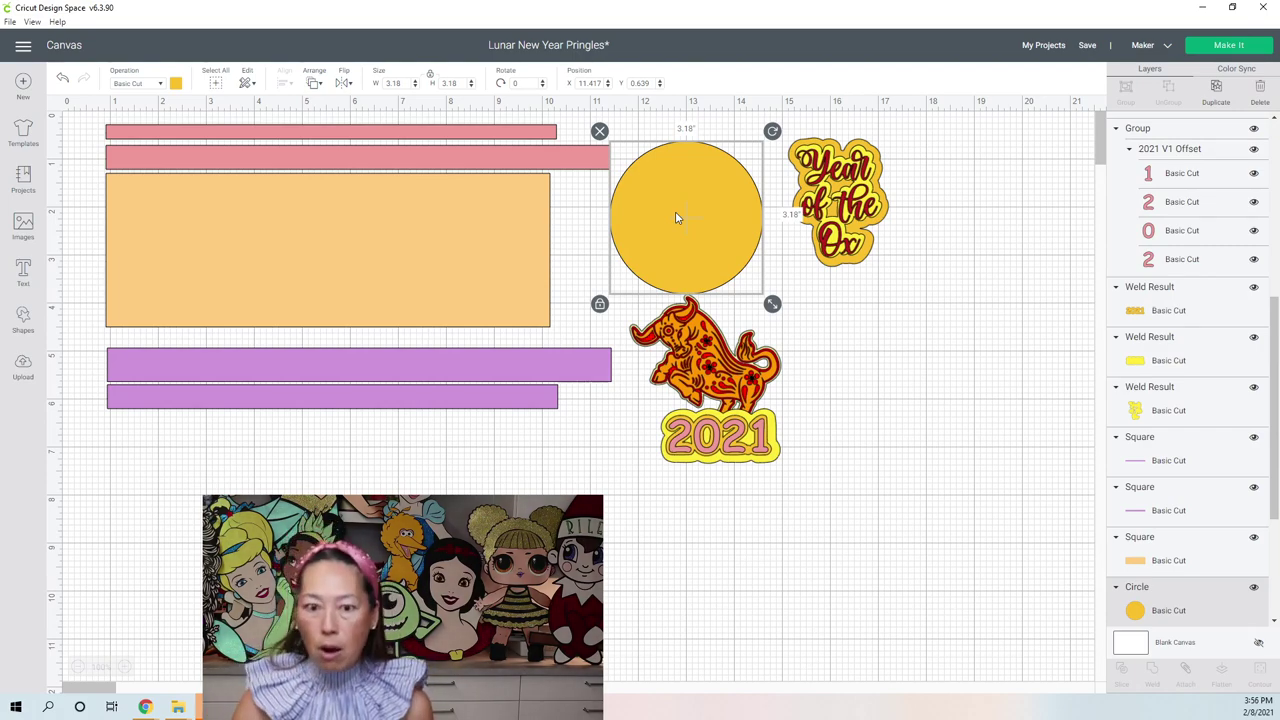
left_click(406, 216)
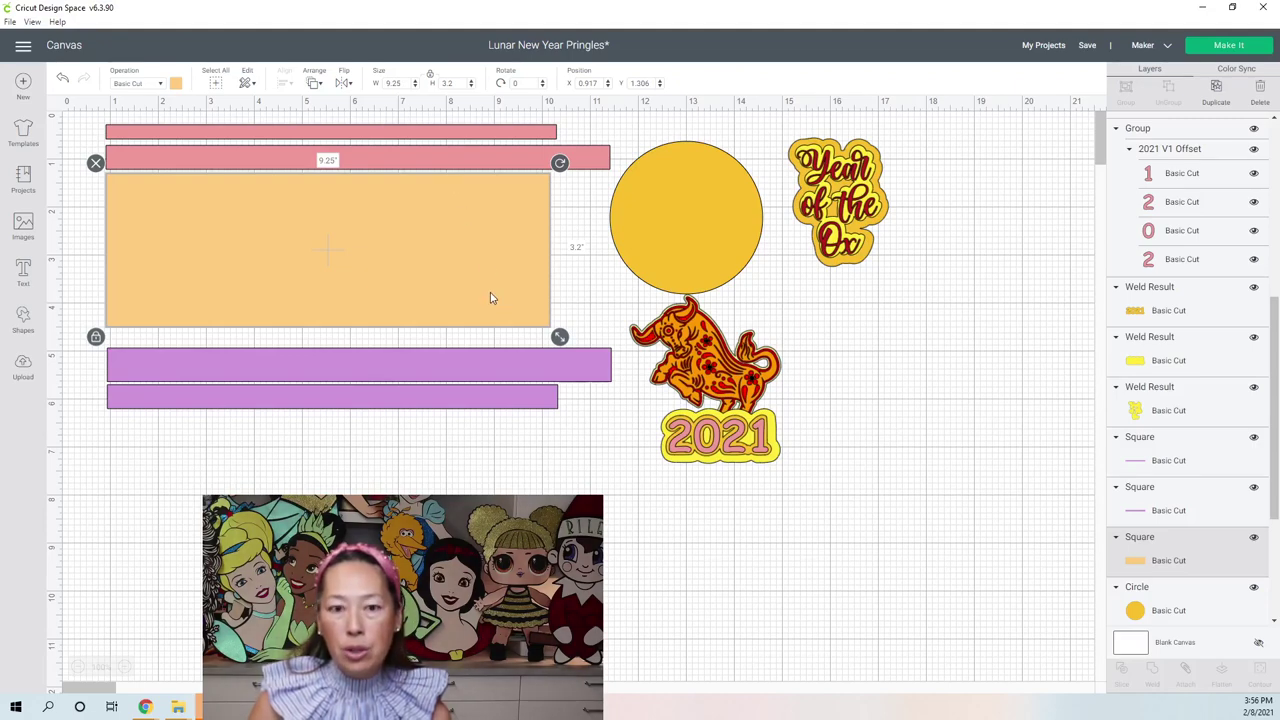
Step: Lower the thin pink band to sit just above the 10.5 × 0.5 in pink band, then select the wider band
left_click(477, 136)
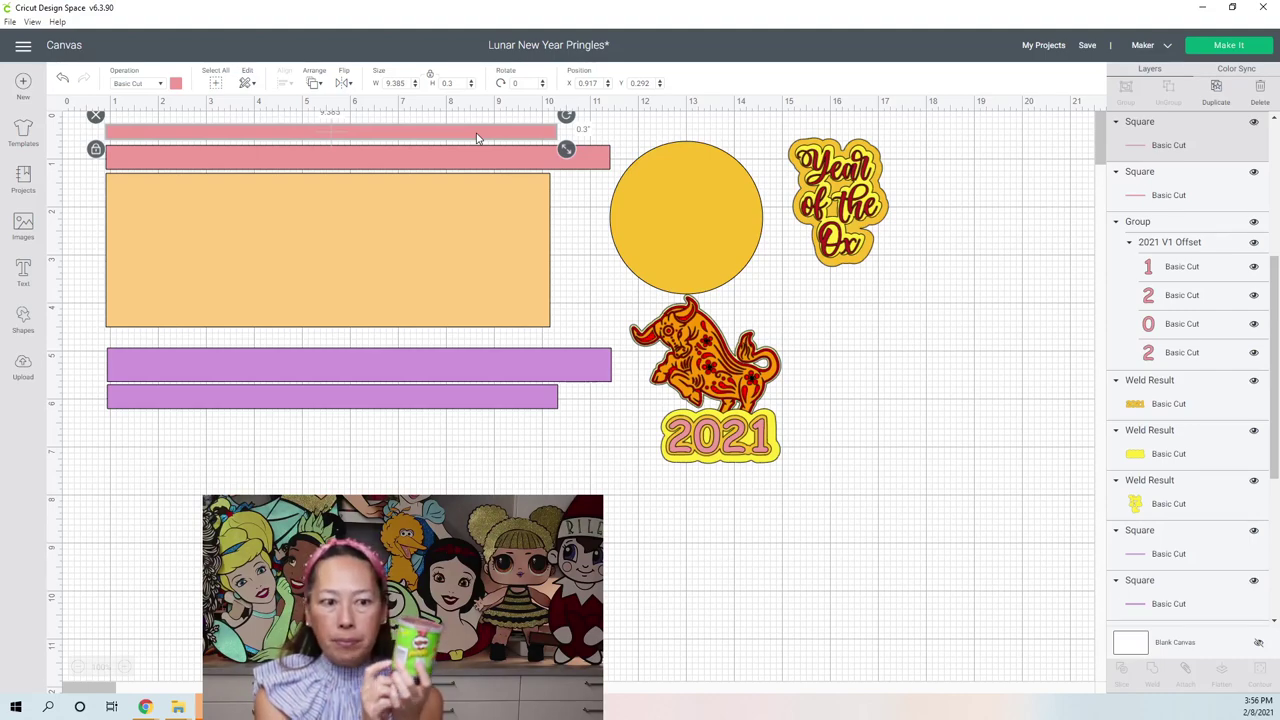
left_click(372, 141)
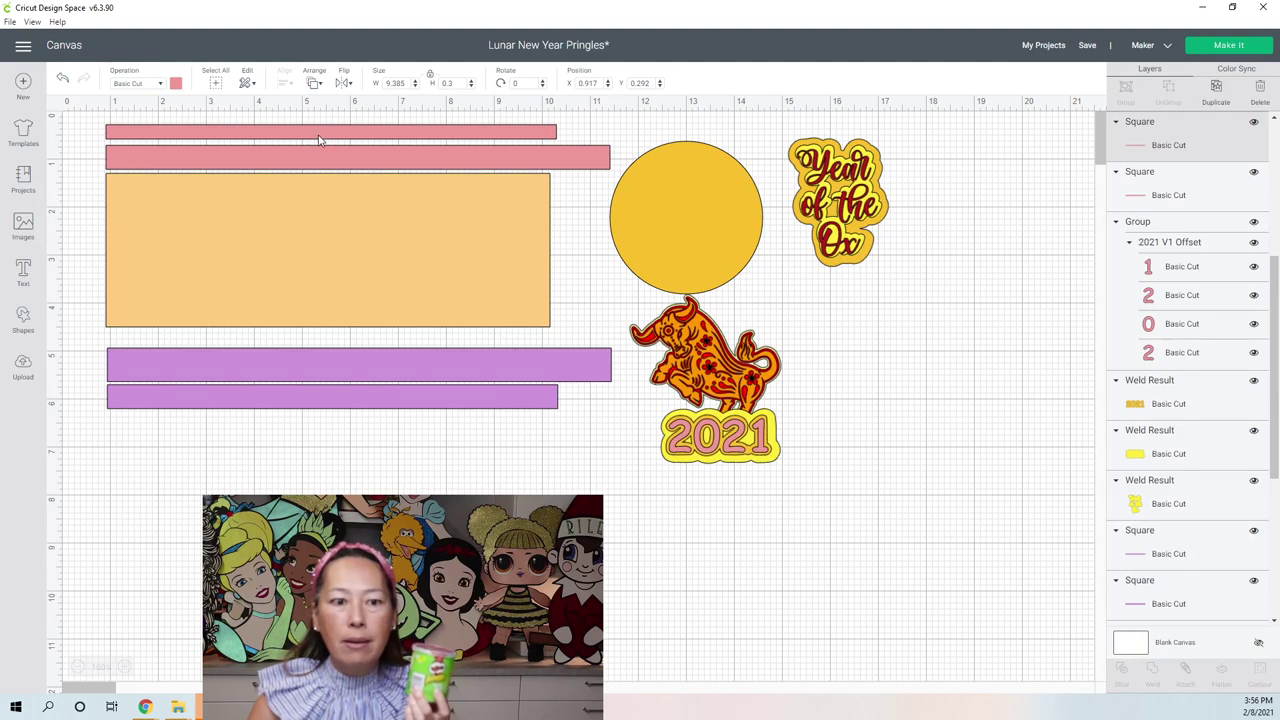
left_click_drag(317, 137, 321, 146)
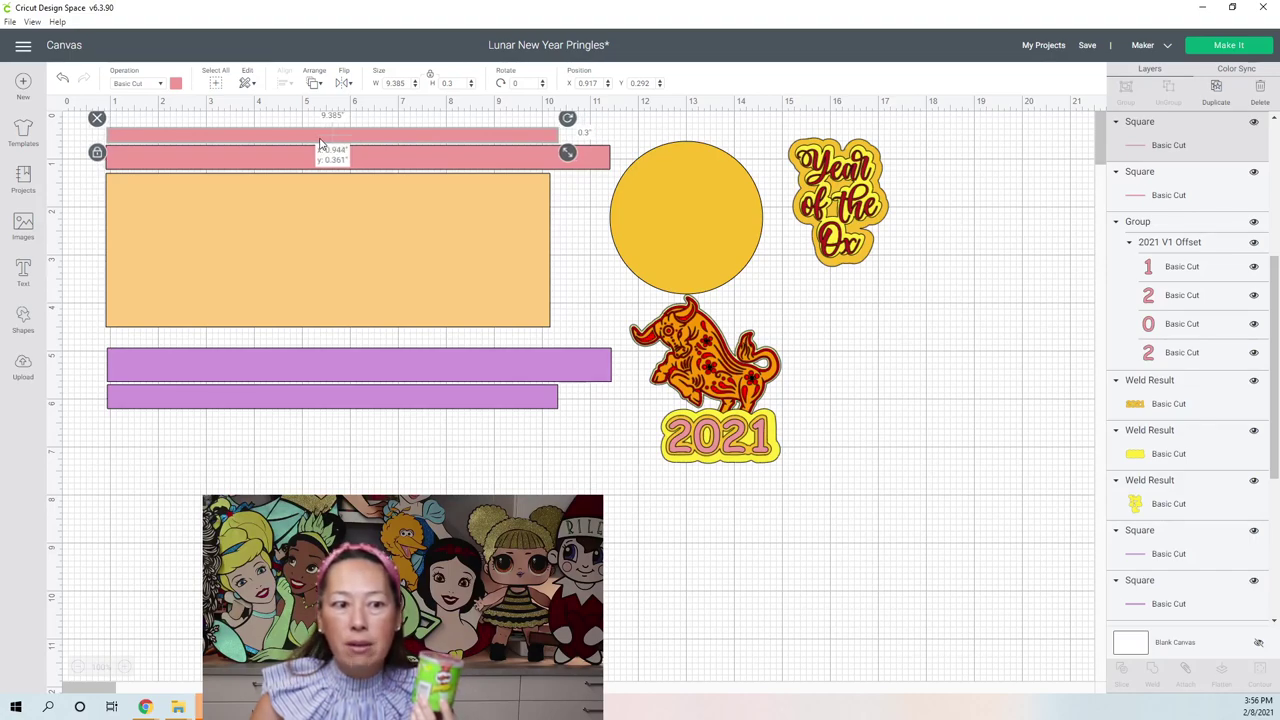
left_click(526, 153)
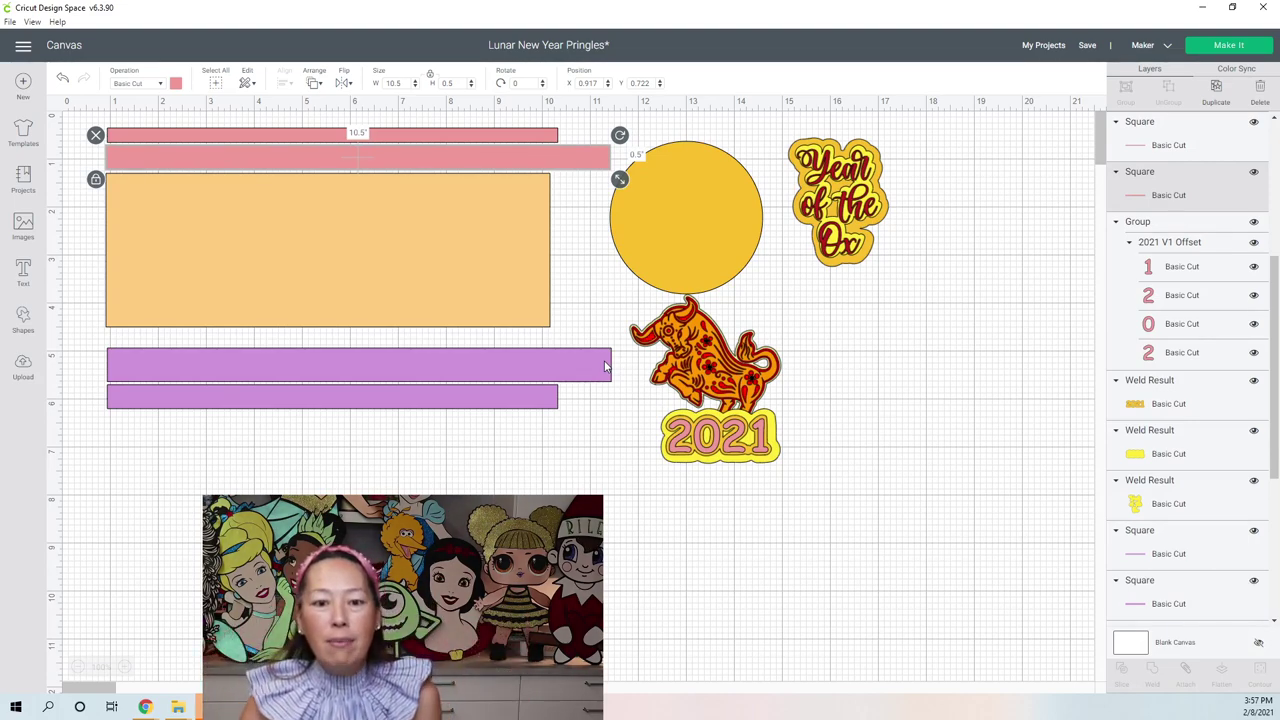
left_click(604, 367)
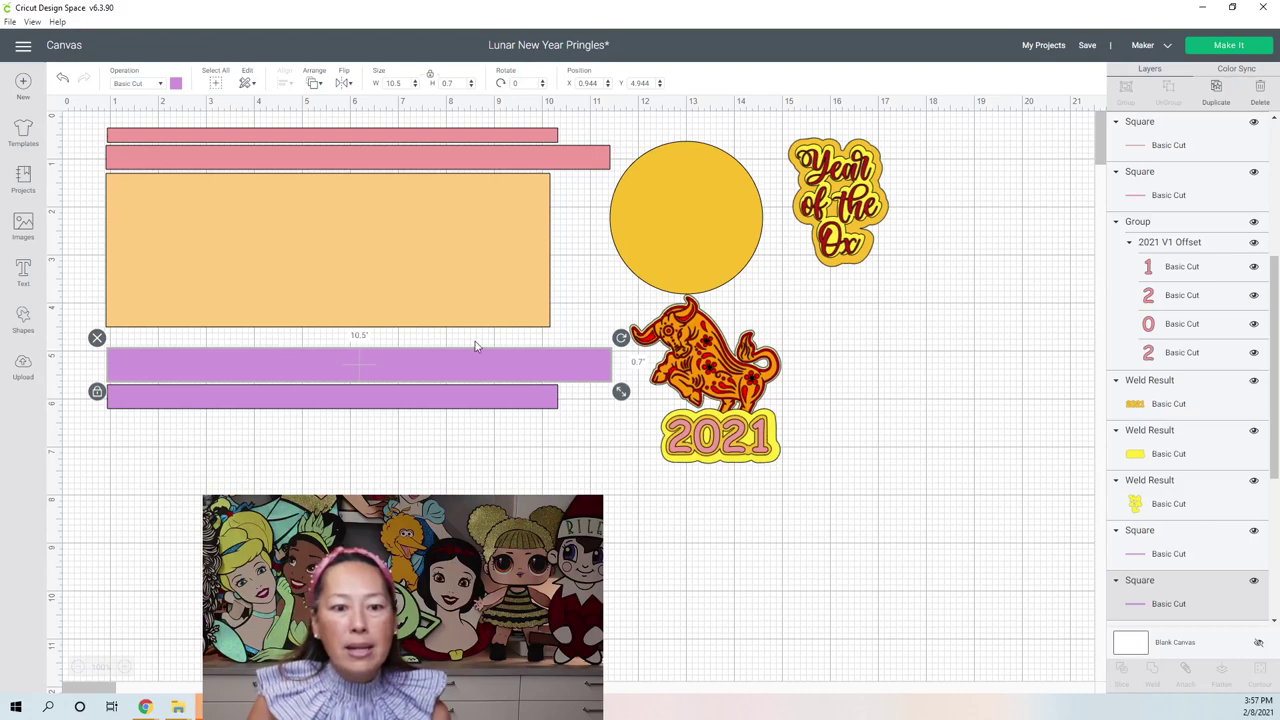
left_click(501, 396)
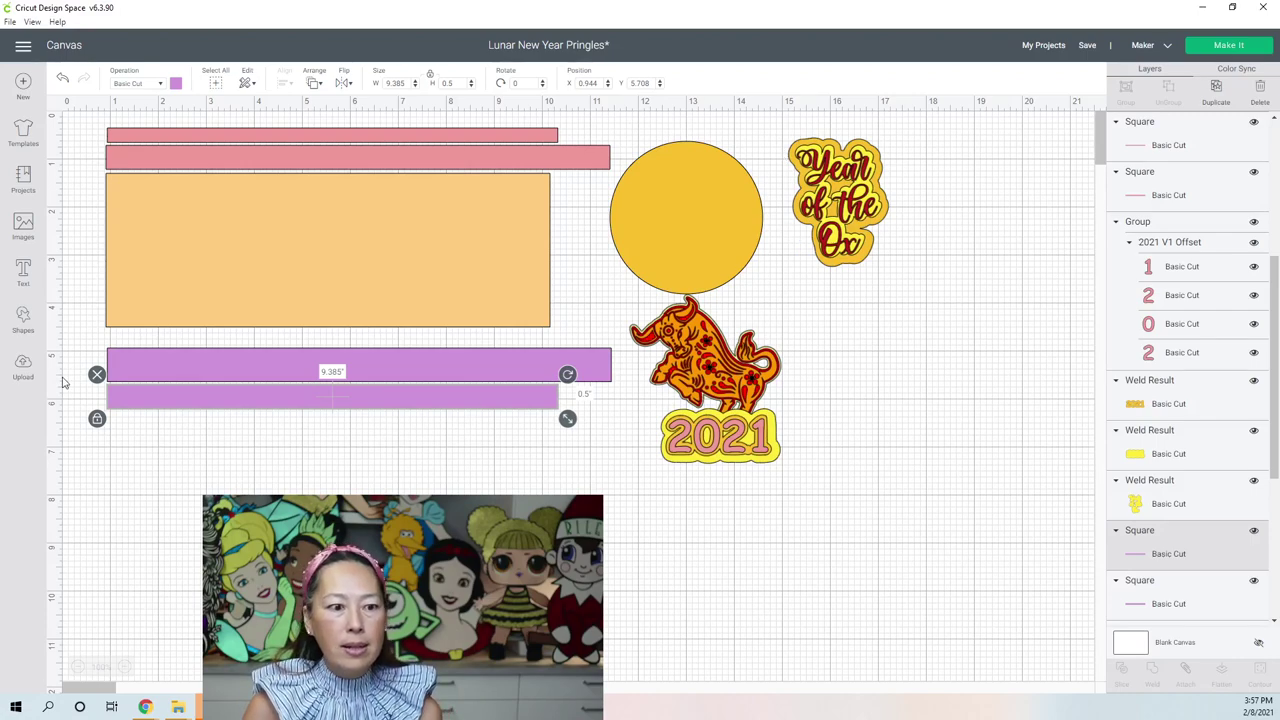
Step: Upload and save the 'Year of the ox offset demo' SVG, then insert its orange cloud image onto the canvas
left_click(23, 366)
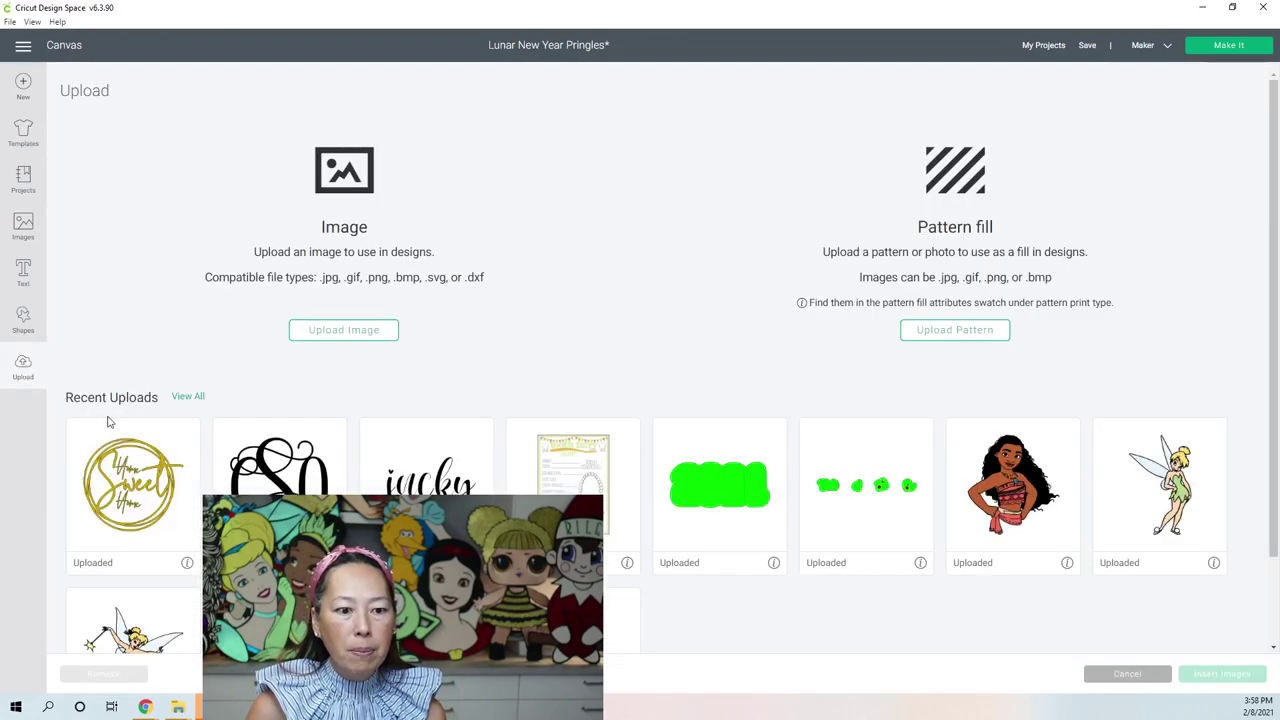
left_click(372, 332)
left_click(670, 365)
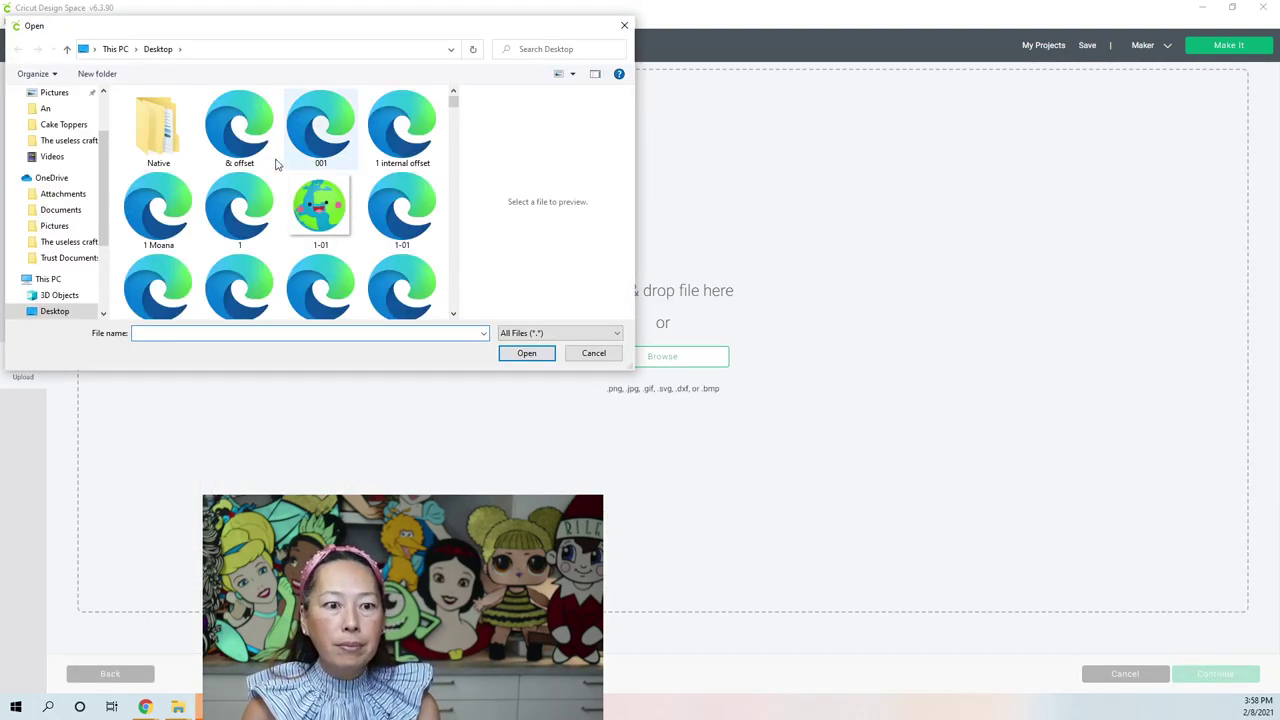
scroll(255, 180, "down", 2)
scroll(255, 180, "down", 3)
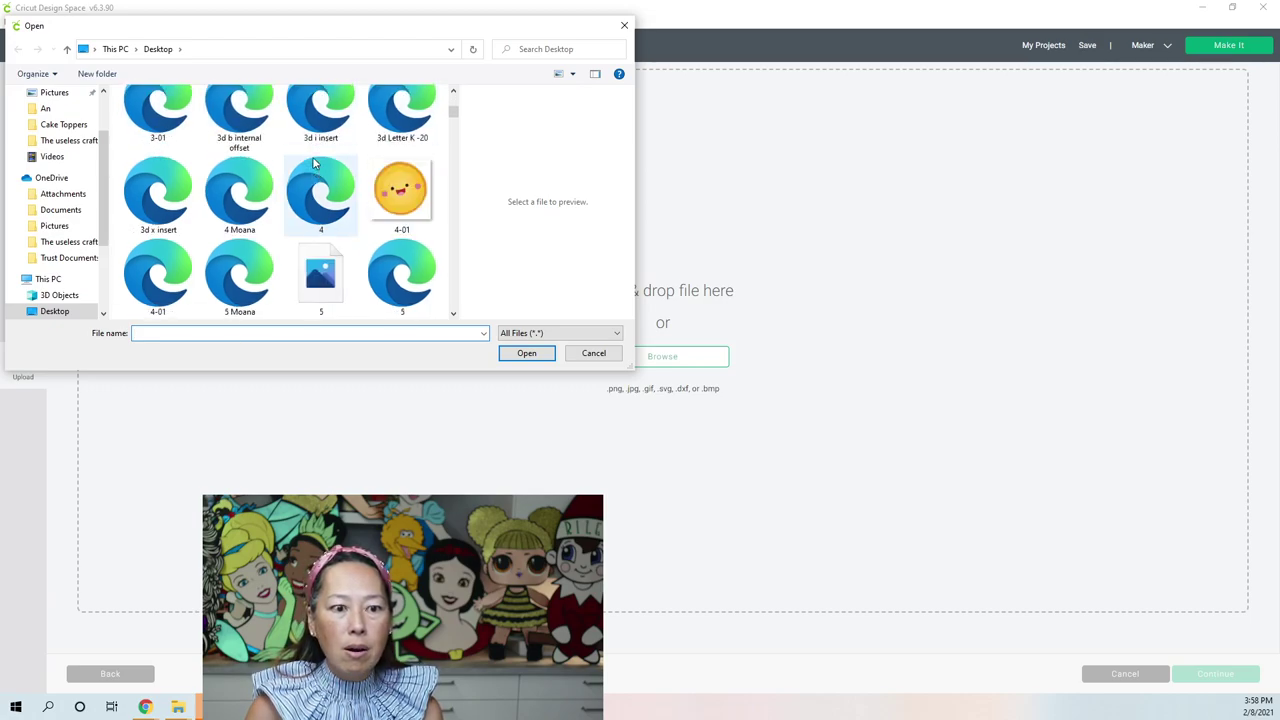
left_click_drag(455, 118, 466, 320)
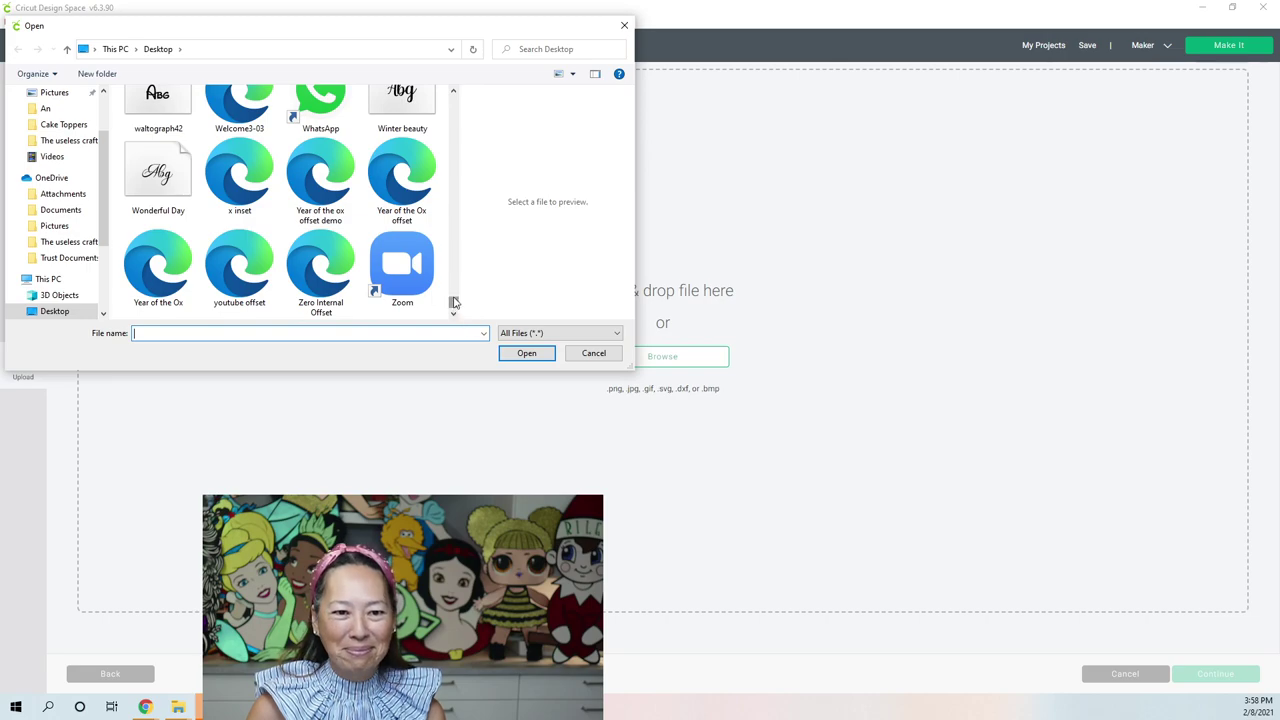
double_click(329, 188)
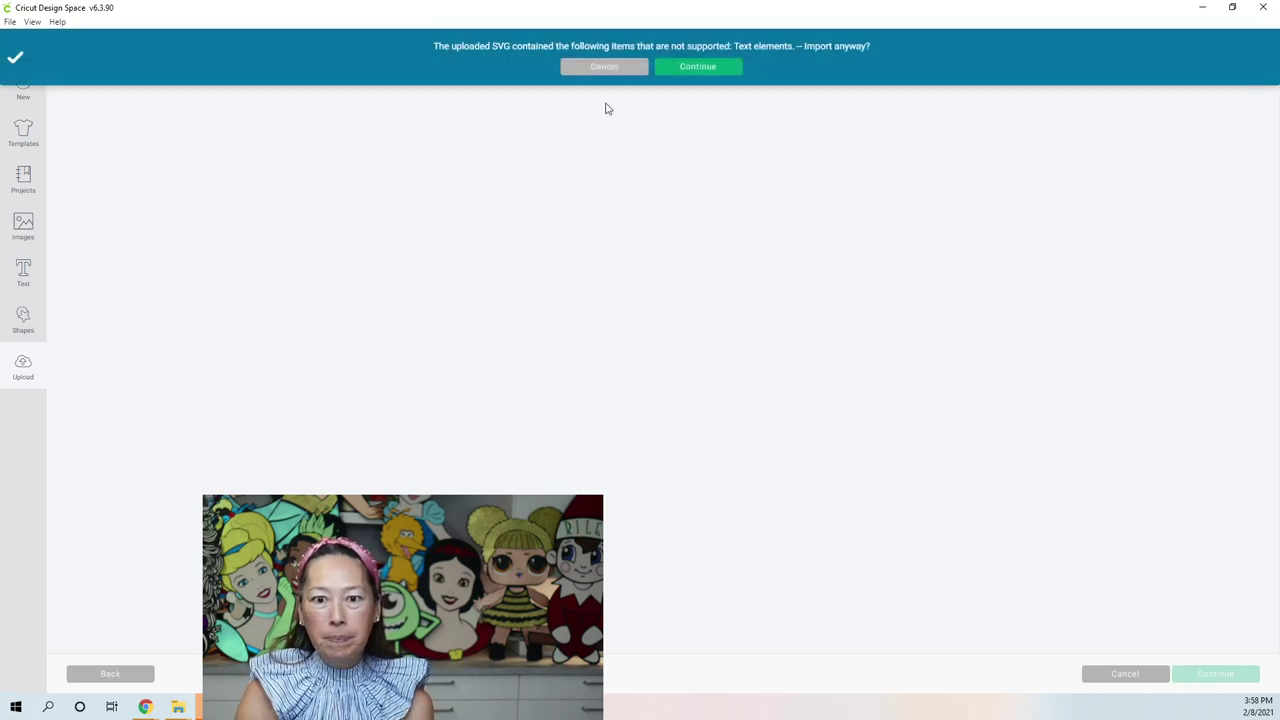
left_click(720, 70)
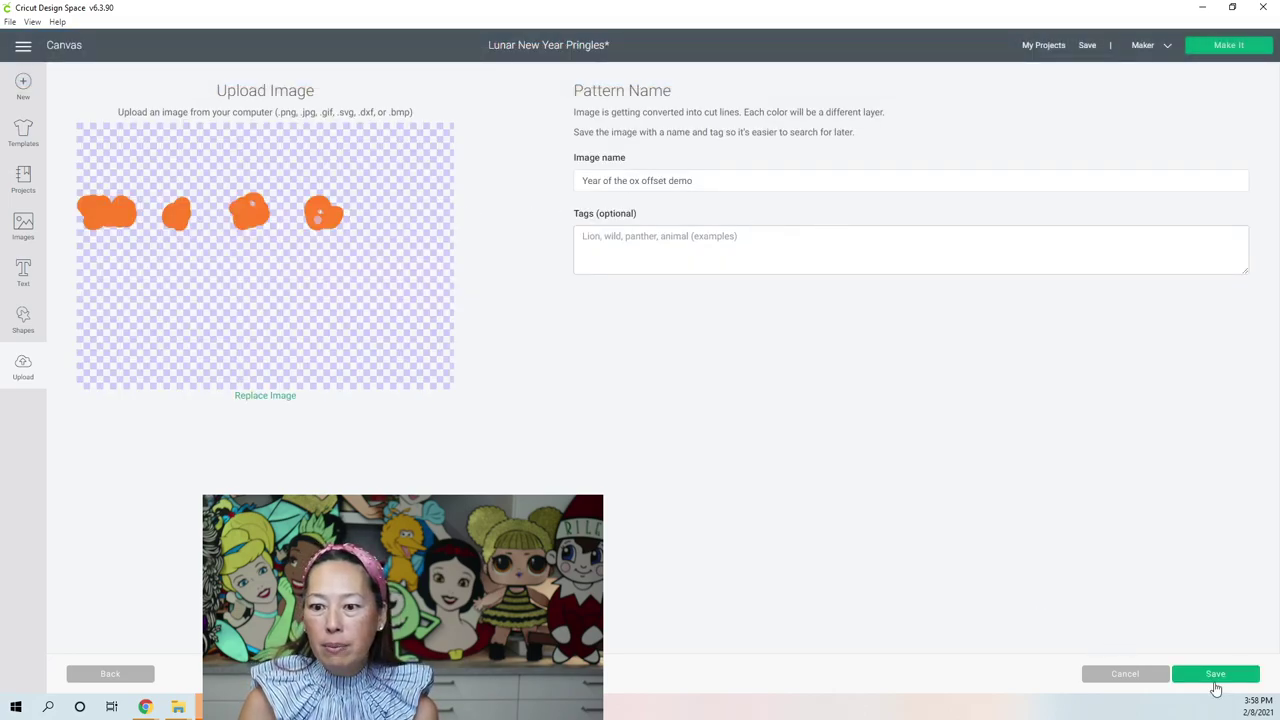
left_click(1245, 676)
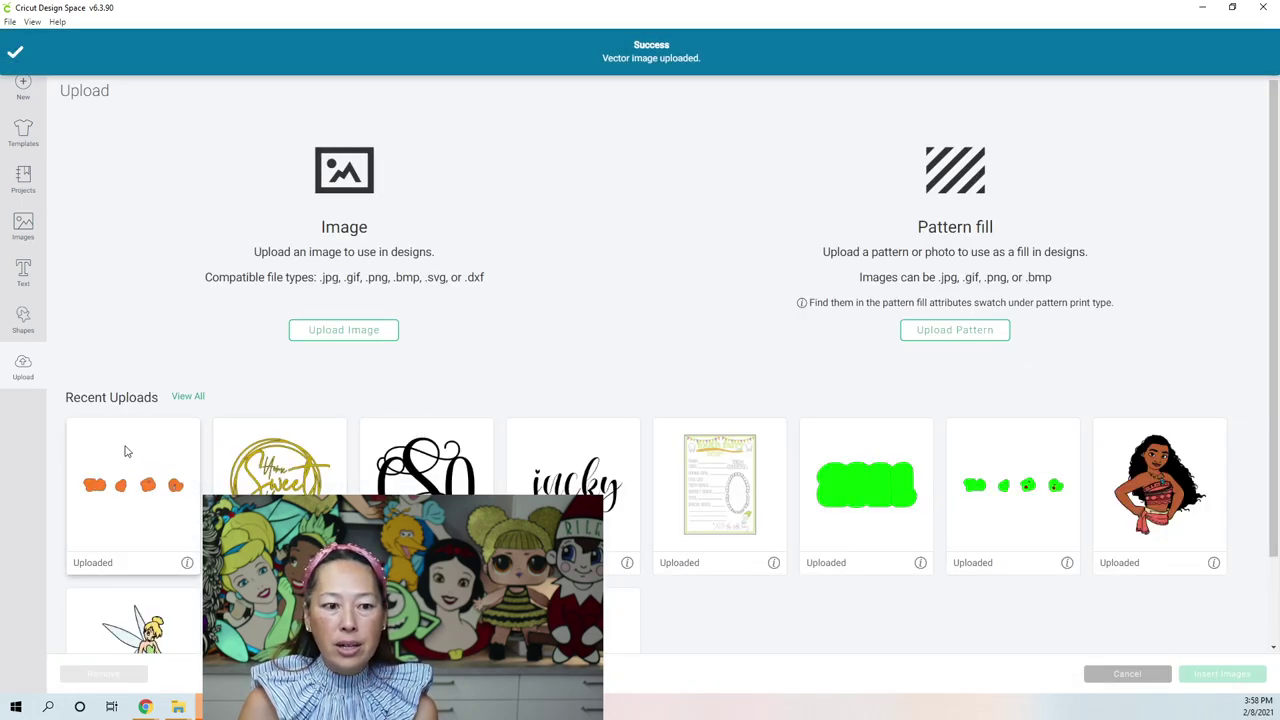
left_click(140, 448)
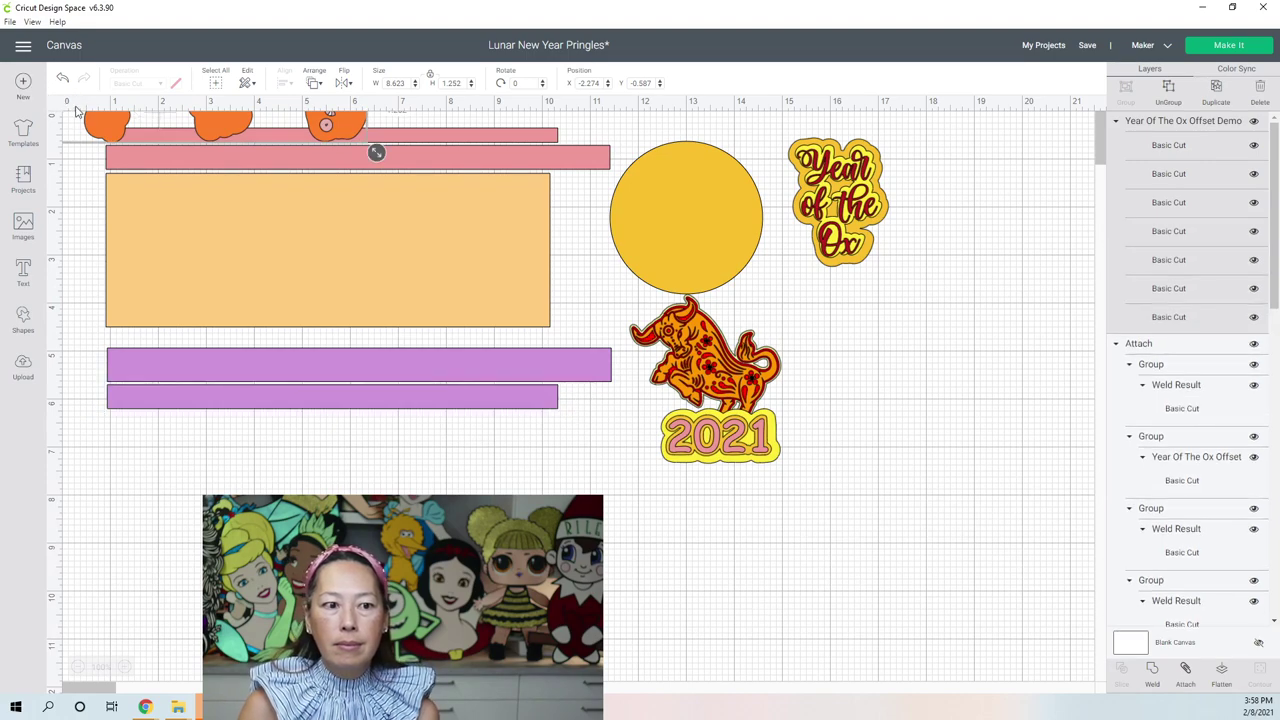
Step: Move the cloud image below the wrap bands and enlarge it to 14.747 in wide
left_click_drag(180, 160, 306, 458)
scroll(308, 455, "down", 1)
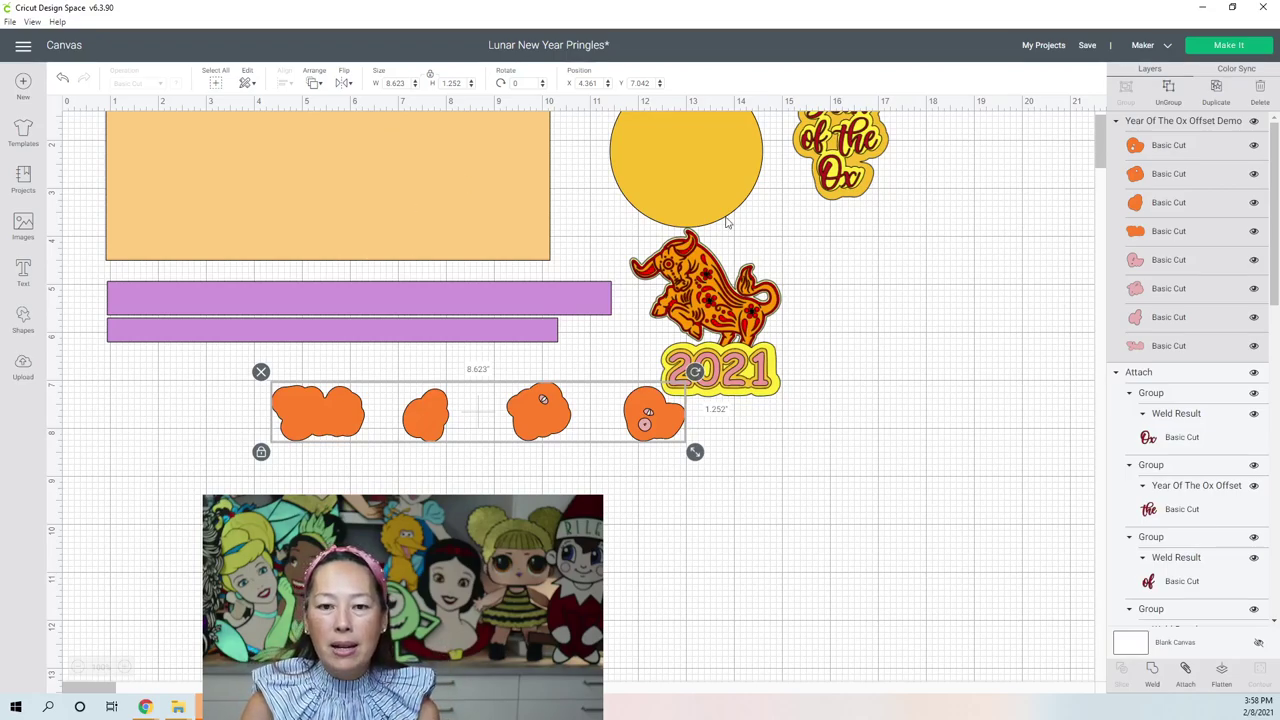
left_click_drag(696, 452, 988, 494)
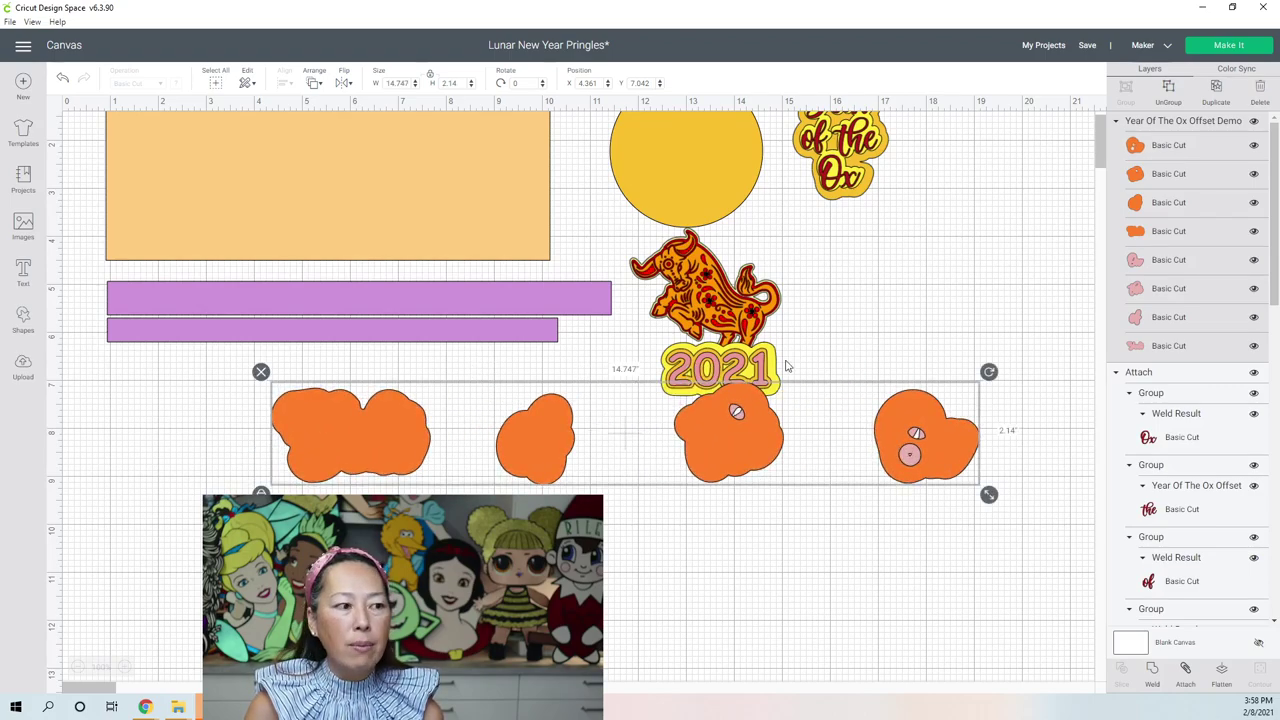
Step: Ungroup the image and pull three orange clouds down off their pink layers
left_click(1168, 92)
left_click_drag(383, 407, 399, 484)
left_click_drag(529, 442, 530, 518)
left_click_drag(733, 436, 726, 545)
Step: Hide the inner contours of the orange clouds, including the heart shape pulled off its pink layer
left_click(1262, 680)
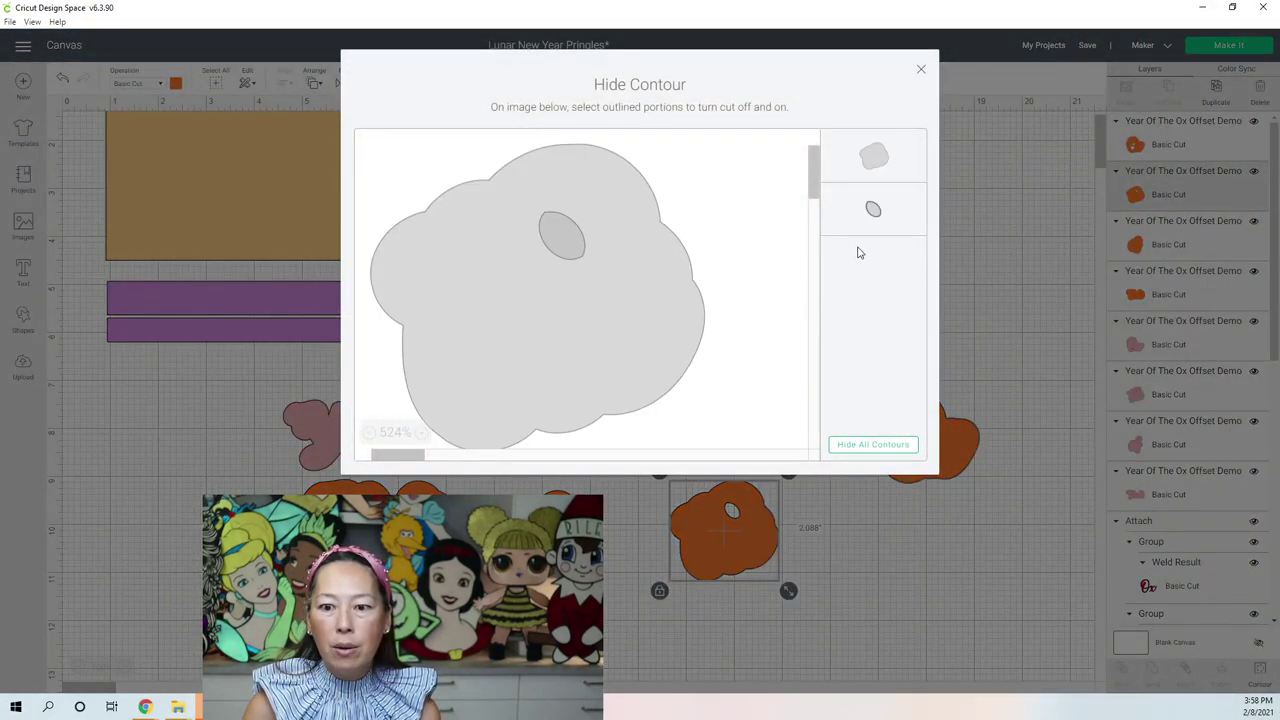
left_click(870, 213)
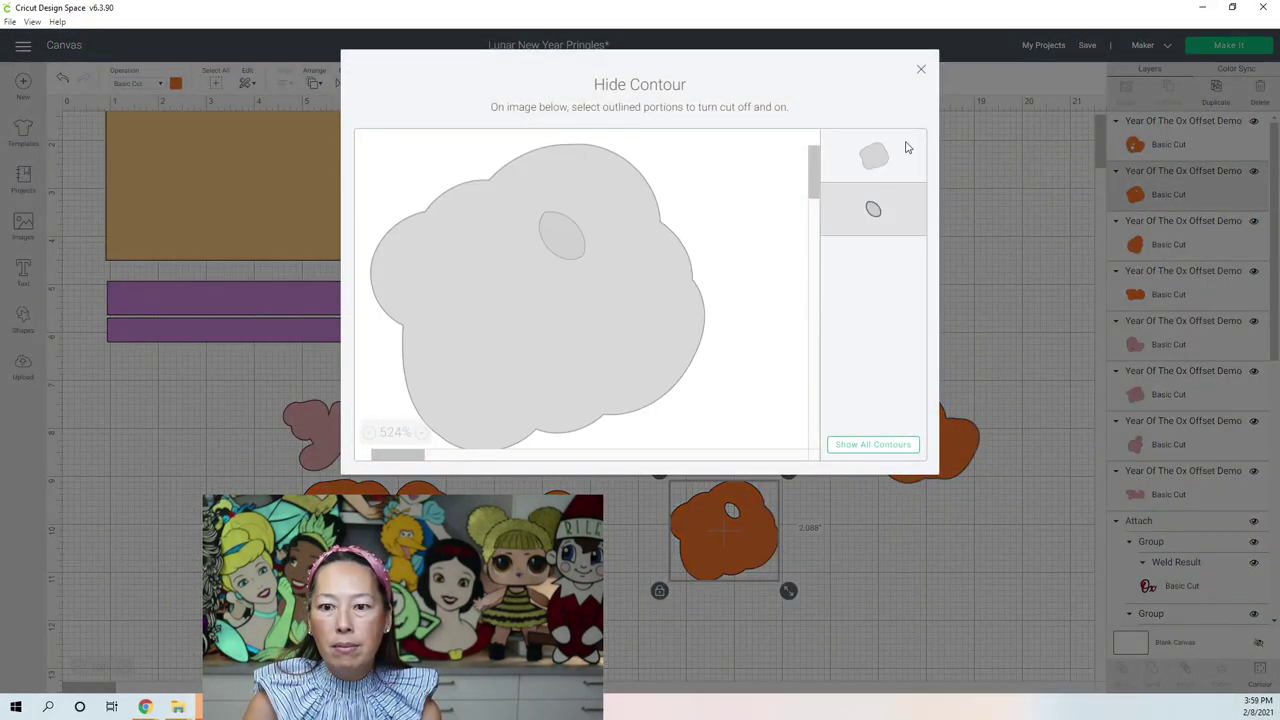
left_click(921, 69)
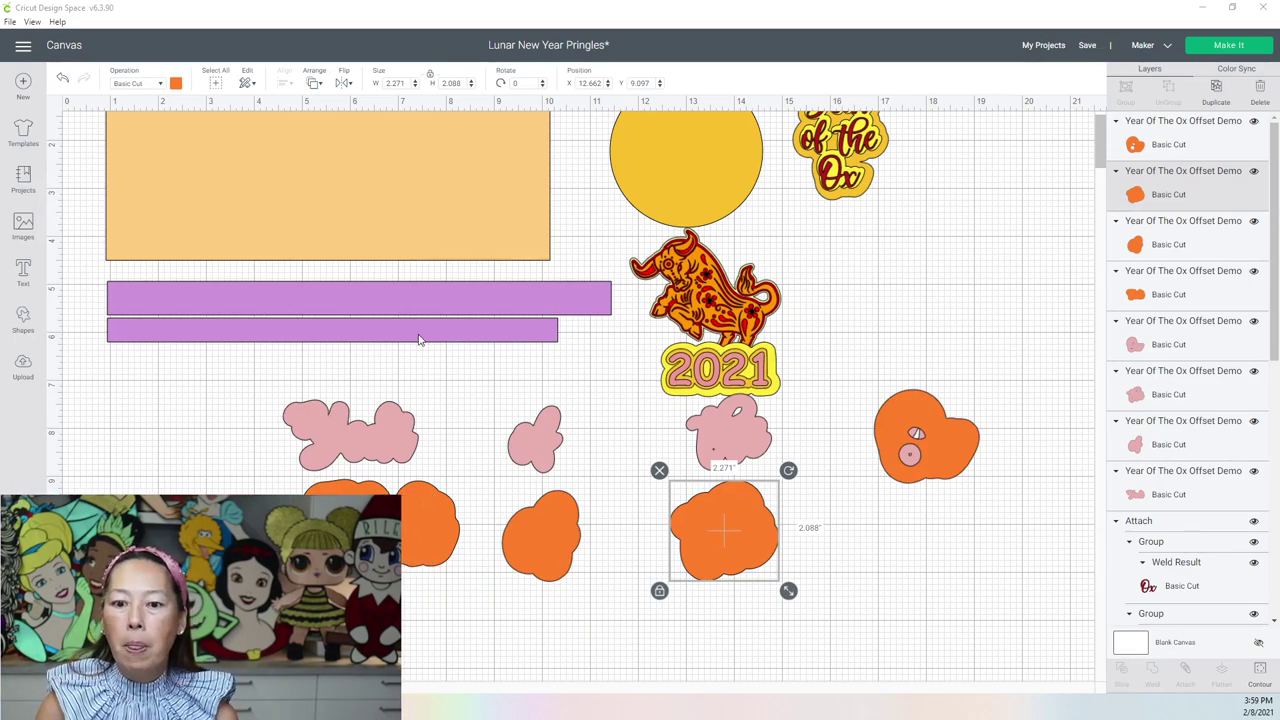
left_click(978, 452)
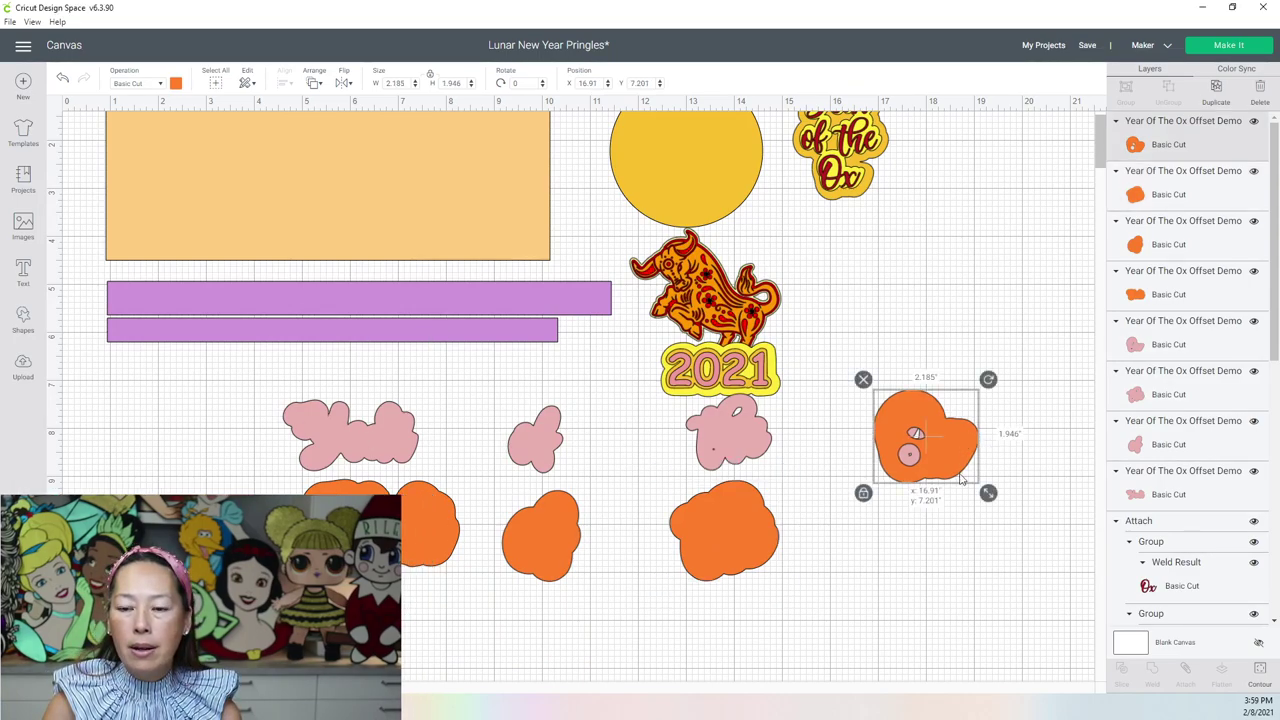
left_click_drag(964, 446, 943, 527)
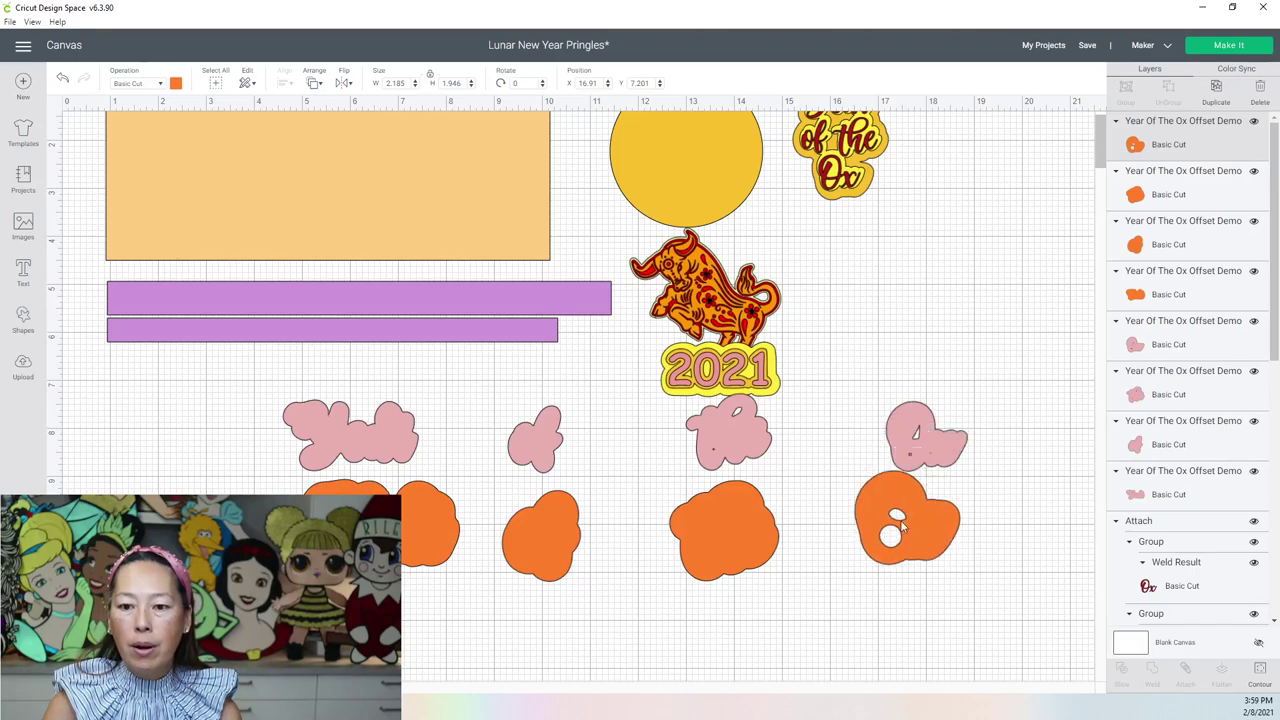
left_click(1258, 670)
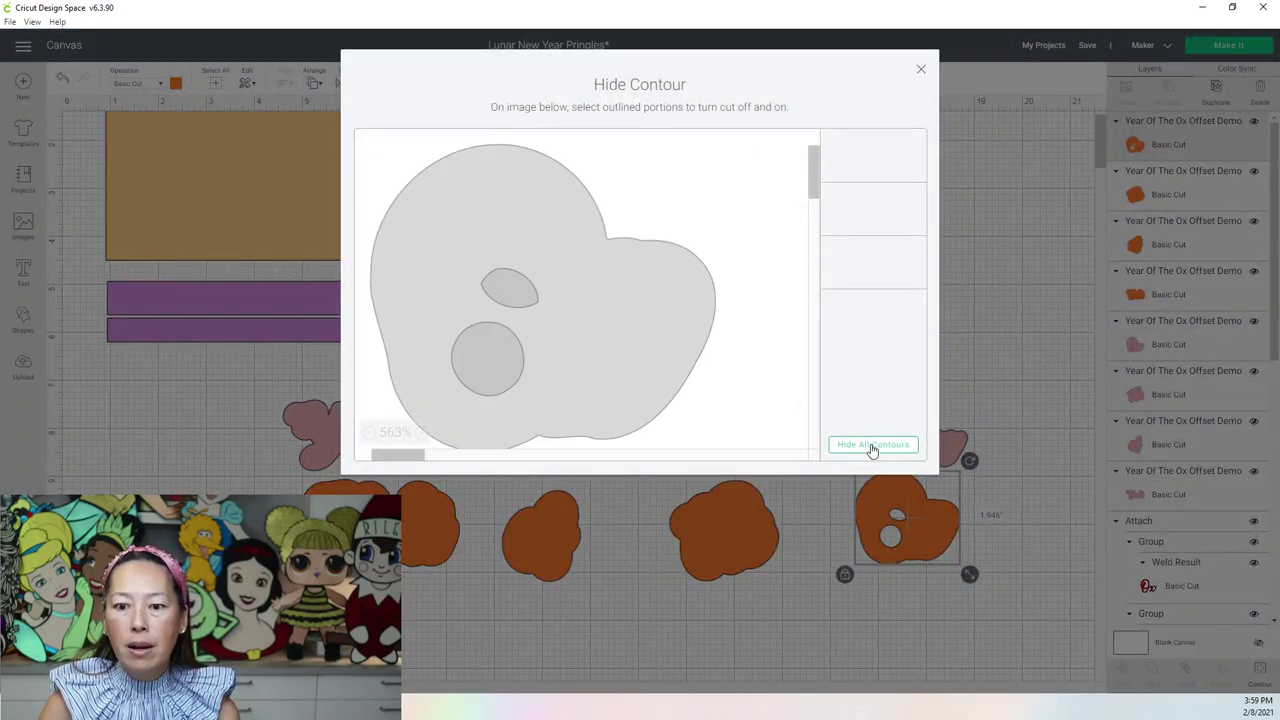
left_click(872, 446)
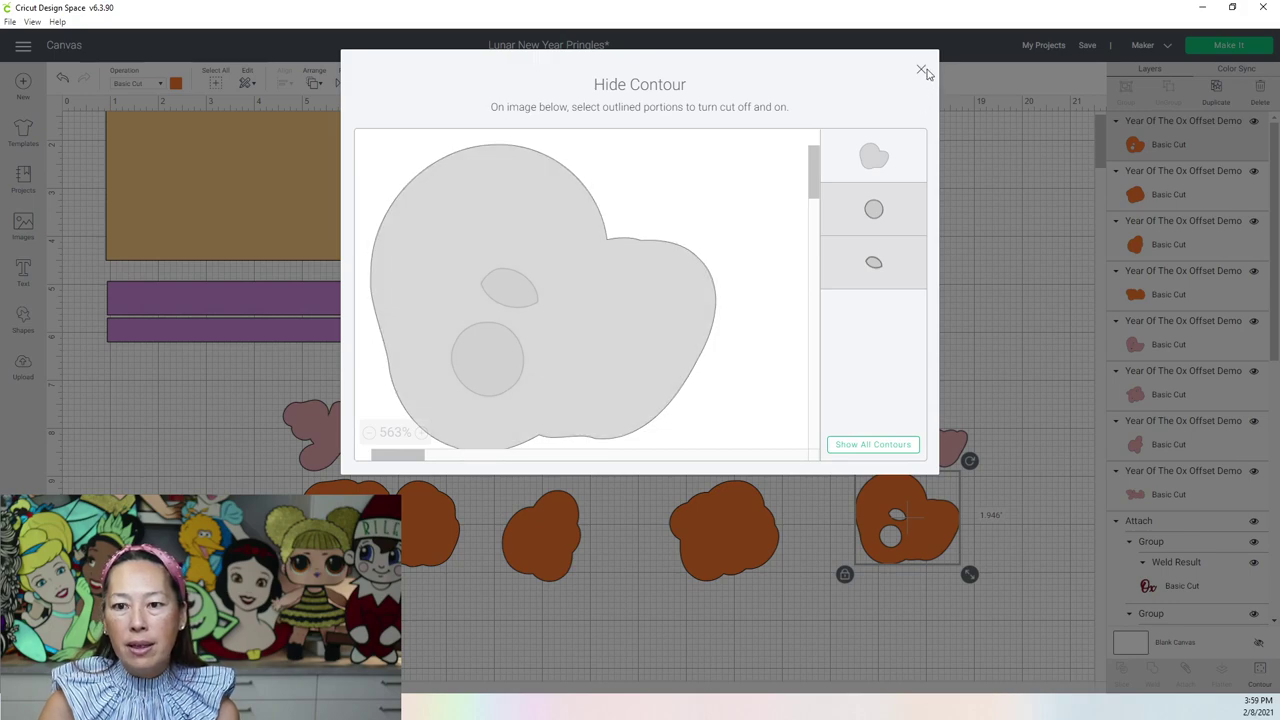
left_click(922, 72)
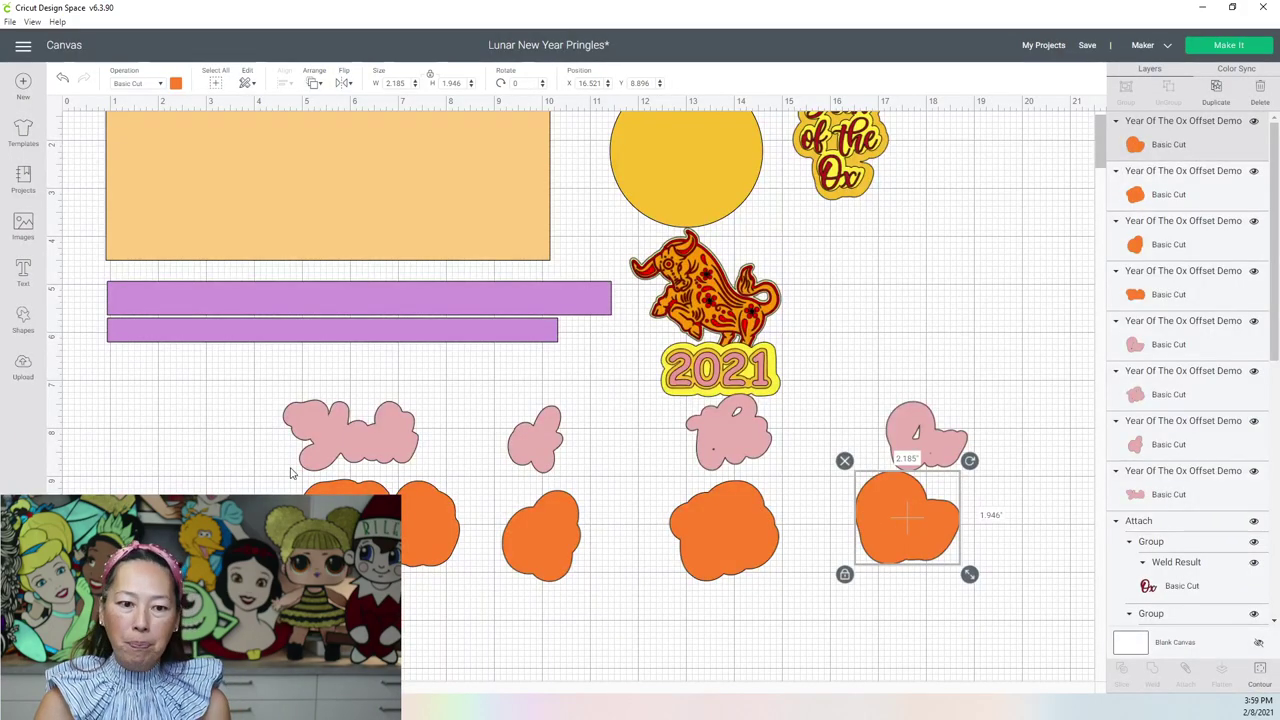
Step: Select all four orange clouds and send them to the back
left_click(360, 450)
left_click_drag(290, 525, 968, 585)
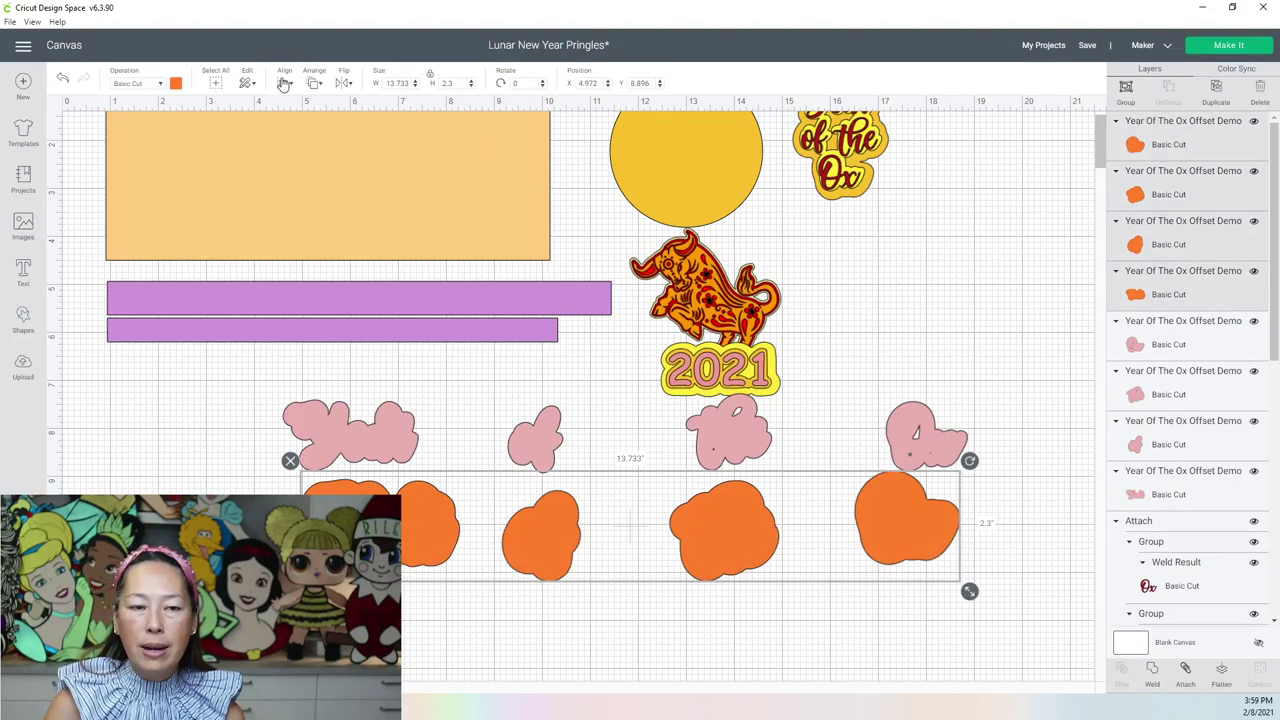
left_click(315, 84)
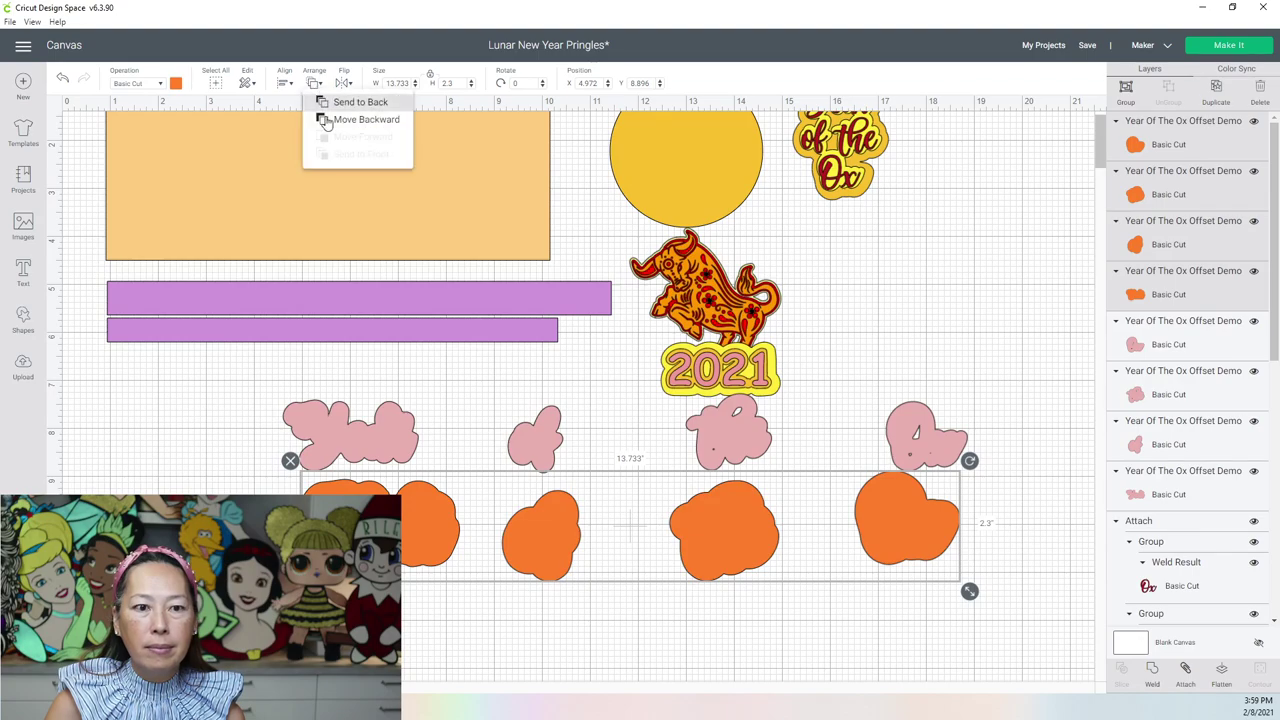
left_click(335, 101)
Step: Nudge the pink Year shape and the other pink shapes closer to their orange clouds
left_click(403, 445)
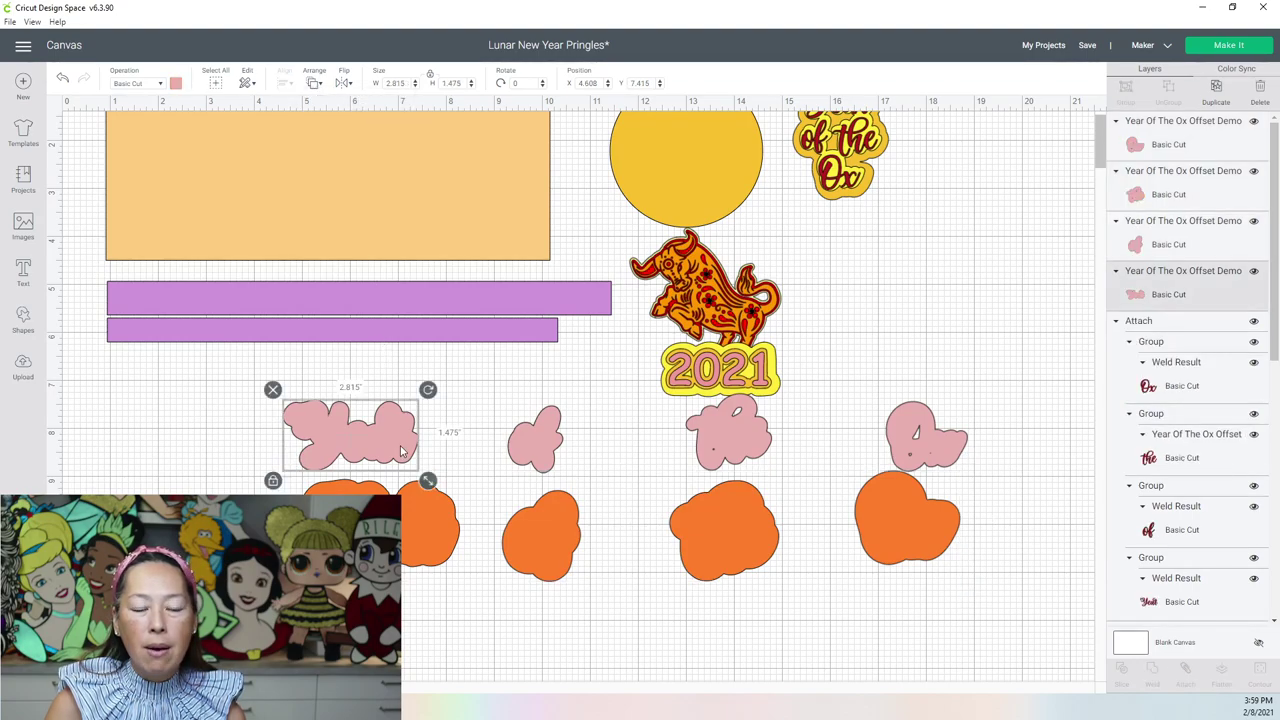
left_click_drag(406, 461, 437, 451)
mouse_move(553, 440)
left_mouse_down()
mouse_move(627, 440)
mouse_move(572, 440)
left_mouse_up()
mouse_move(727, 430)
left_mouse_down()
mouse_move(650, 432)
mouse_move(702, 435)
left_mouse_up()
Step: In Inkscape, move the orange shape down and place the Year of the Ox text group above the orange shapes
key("alt+Tab")
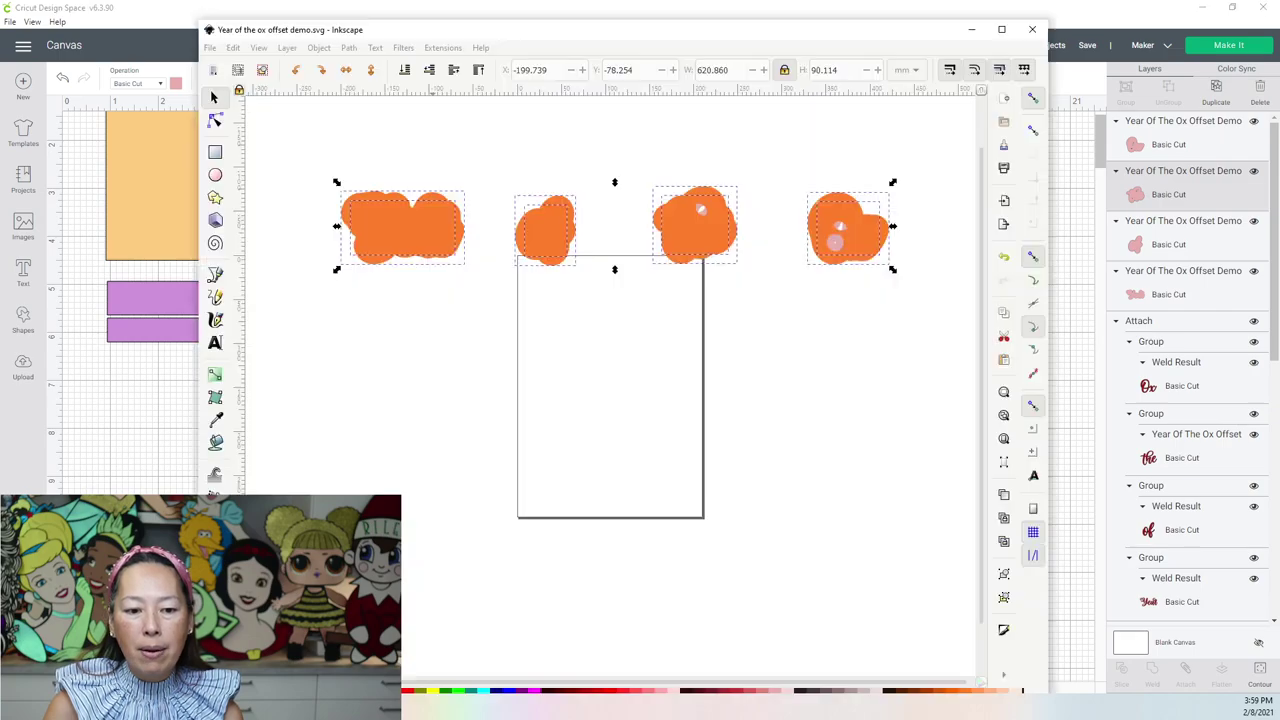
left_click(263, 129)
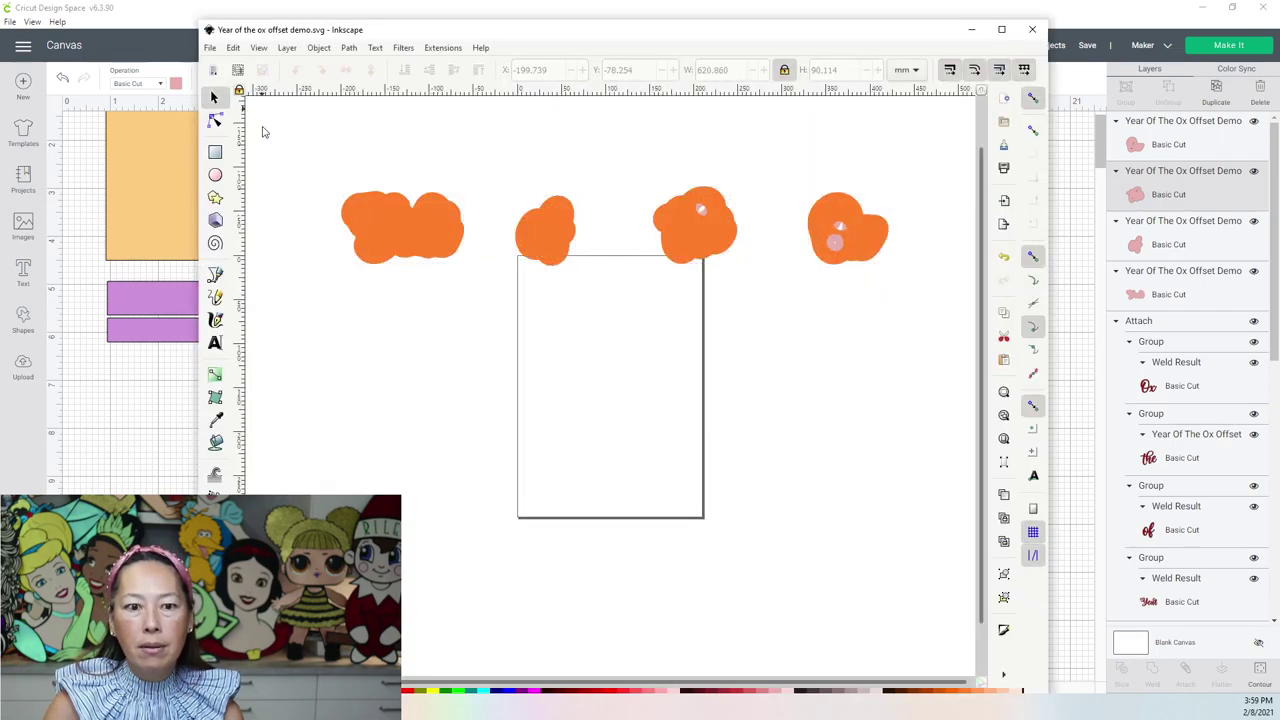
left_click_drag(272, 138, 928, 332)
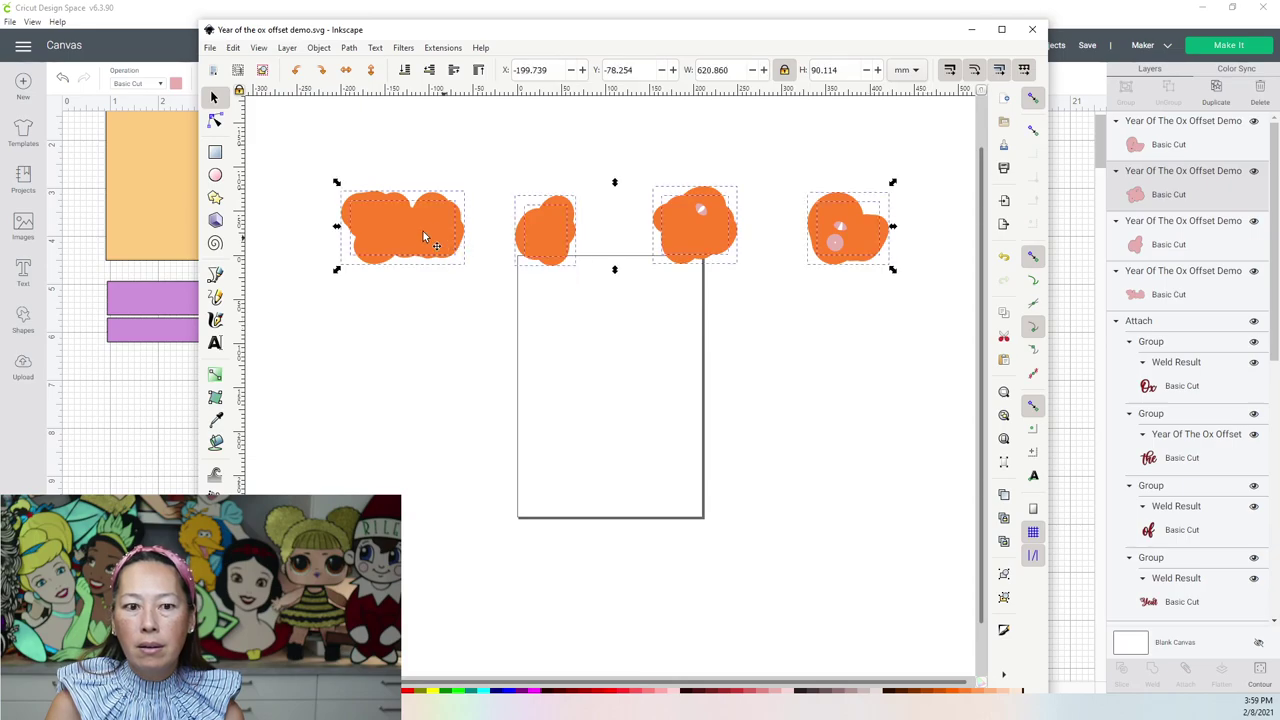
left_click(474, 166)
left_click_drag(395, 228, 428, 349)
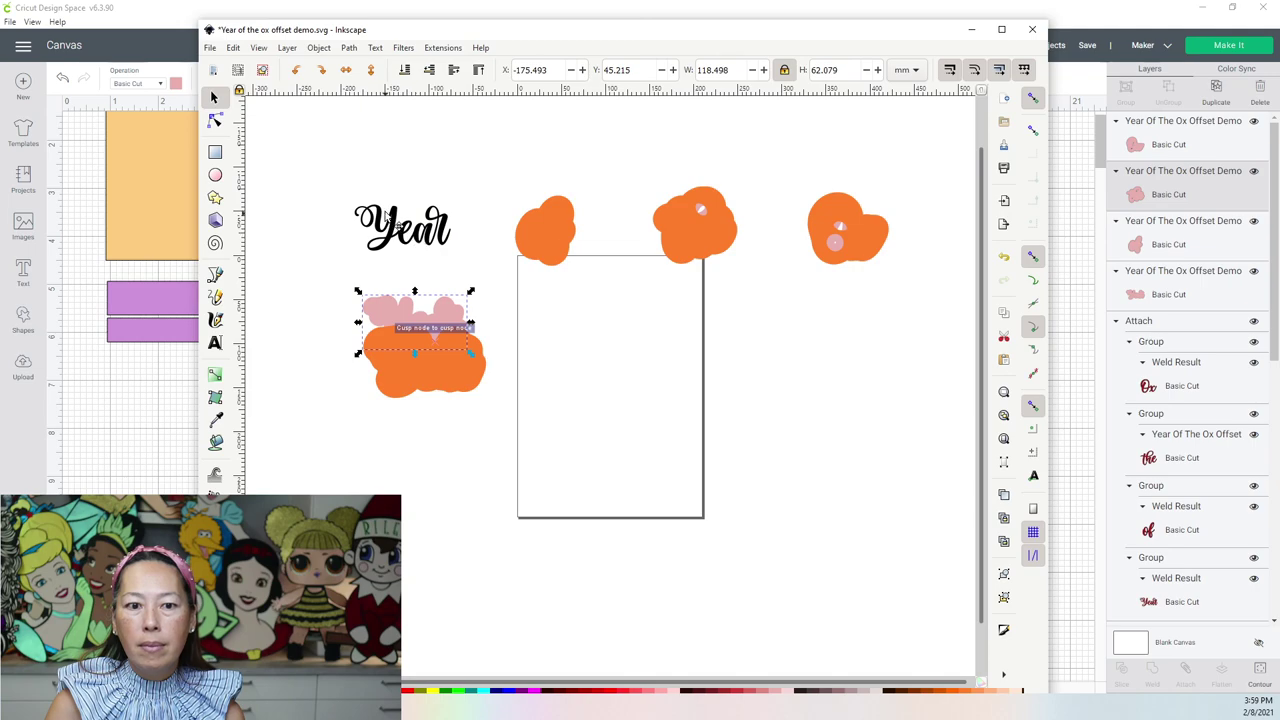
left_click(398, 229)
left_click_drag(370, 147, 372, 149)
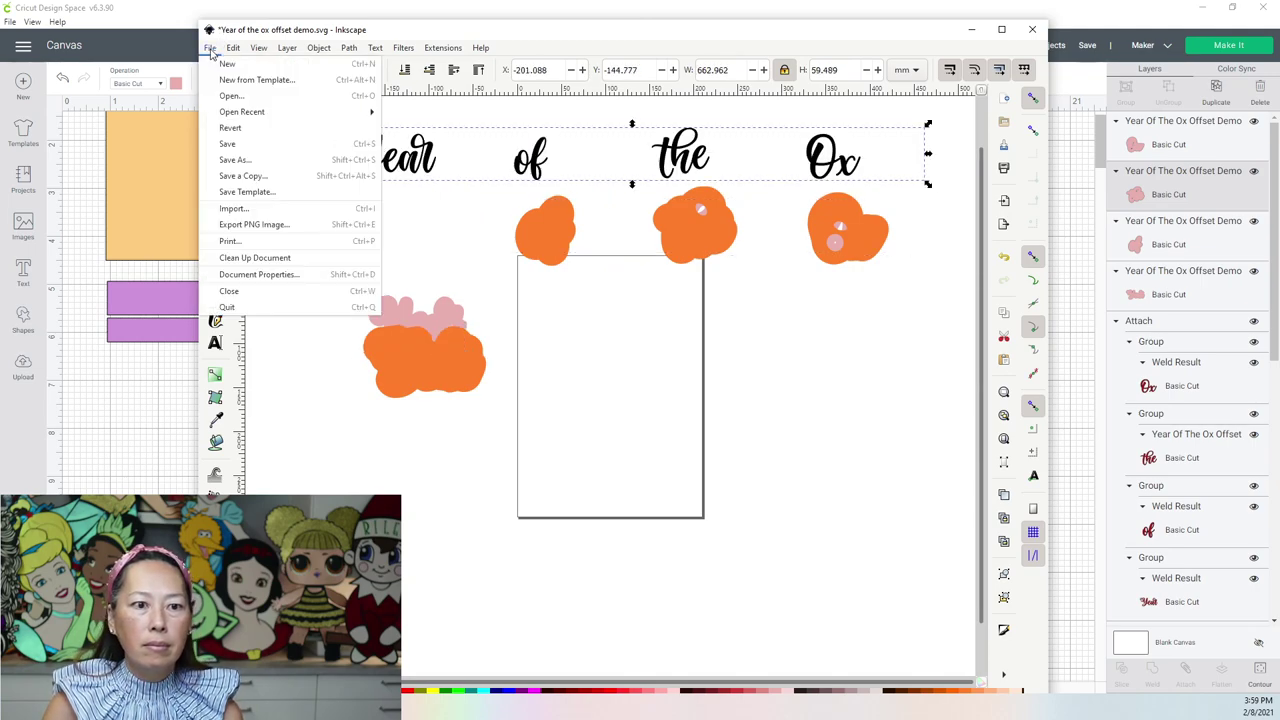
Step: Save the drawing as 'Year of the ox offset demo 2.svg'
left_click(240, 160)
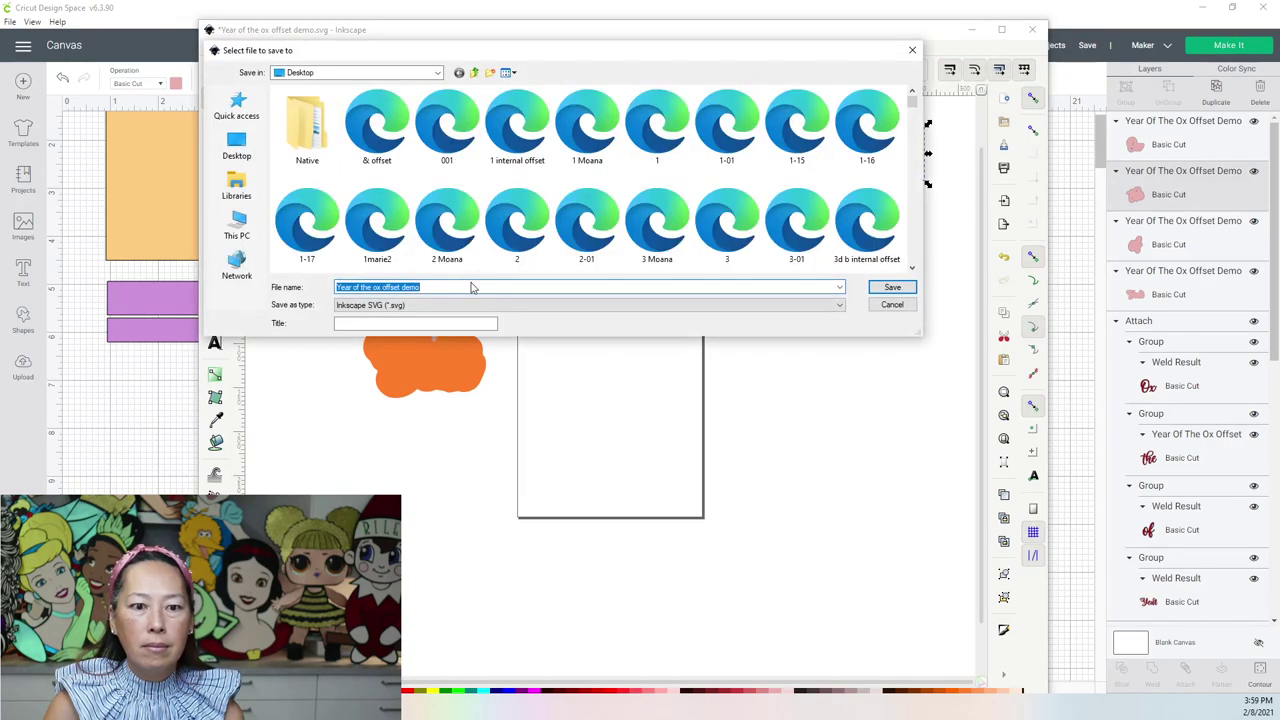
left_click(461, 287)
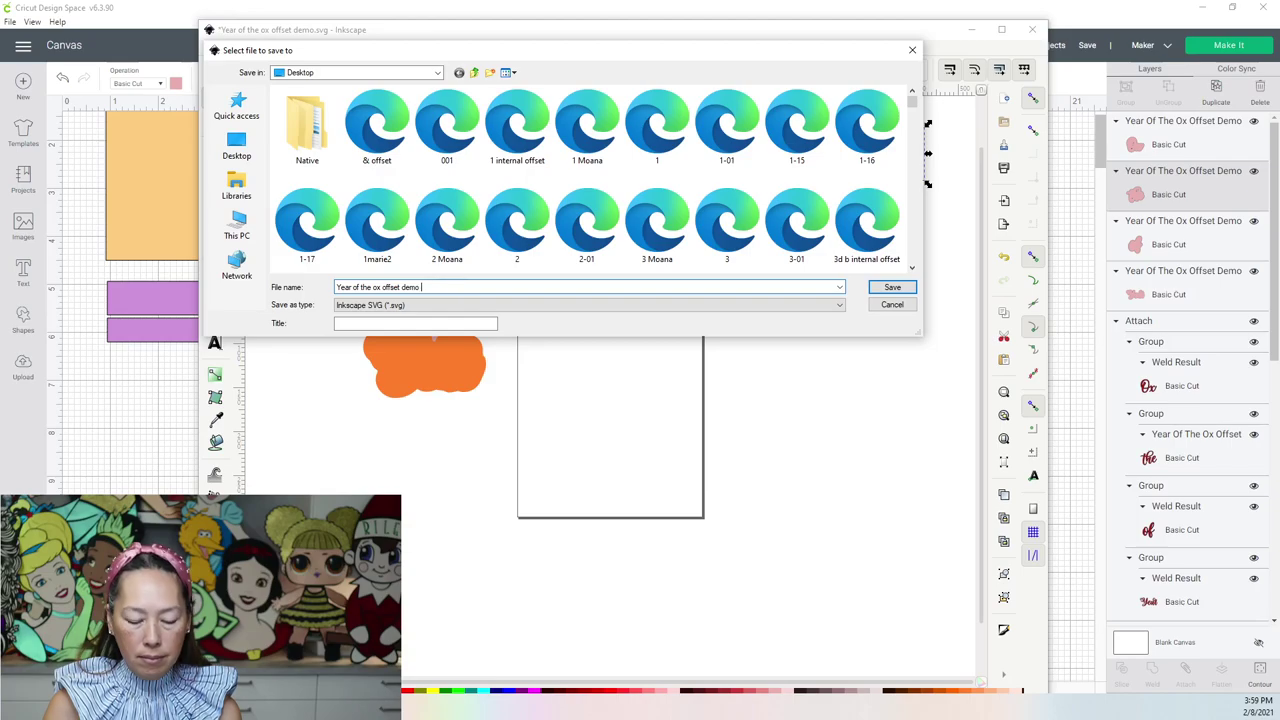
left_click(890, 287)
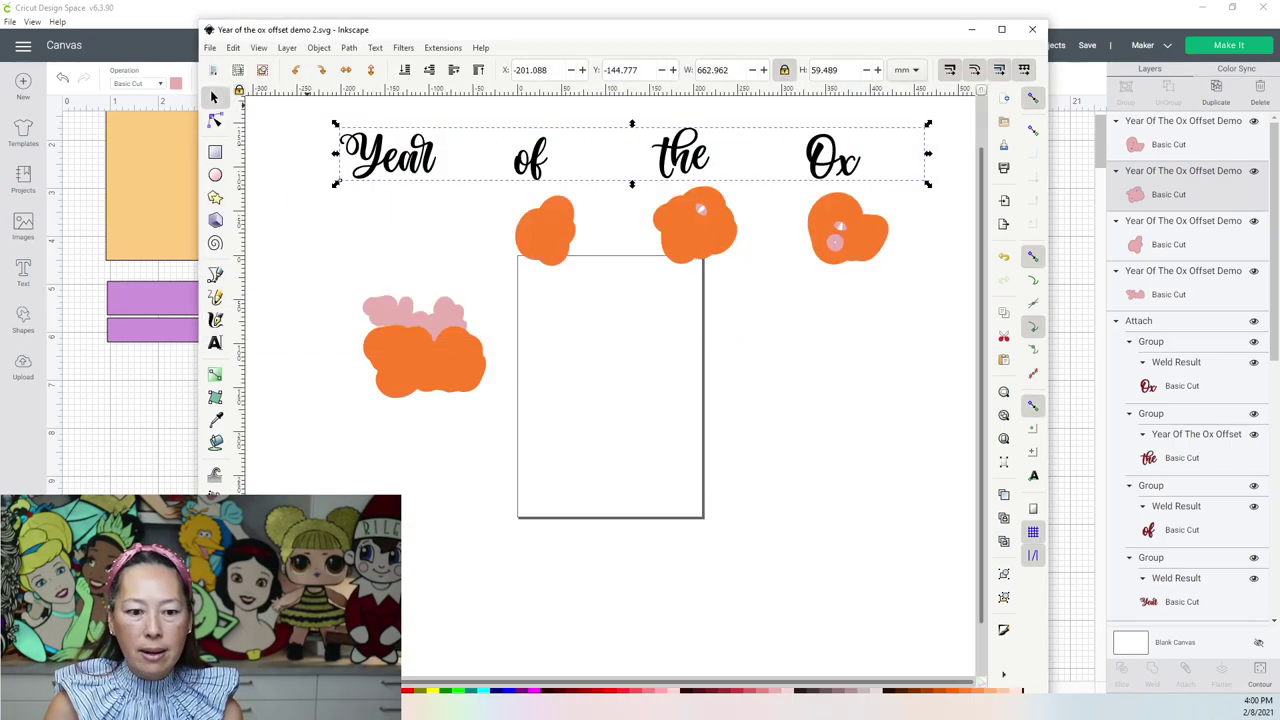
Step: Back in Cricut Design Space, select the welded Ox group on the canvas
left_click(47, 331)
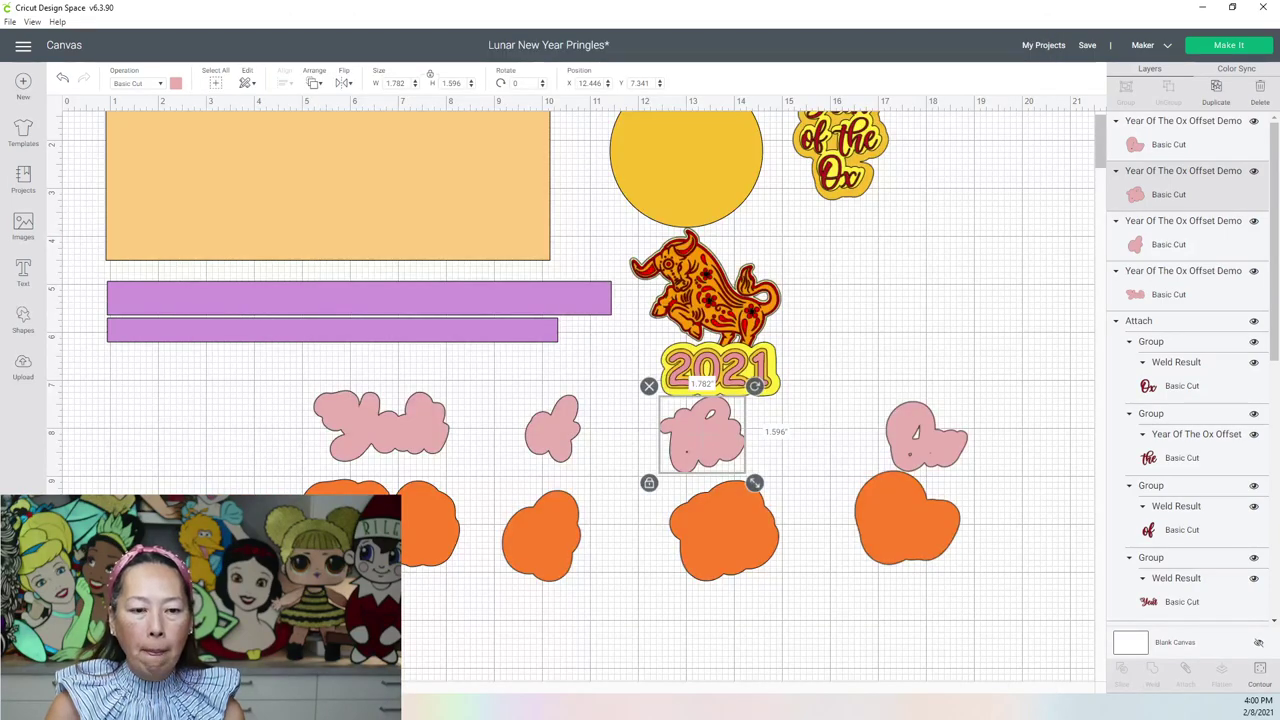
left_click(22, 366)
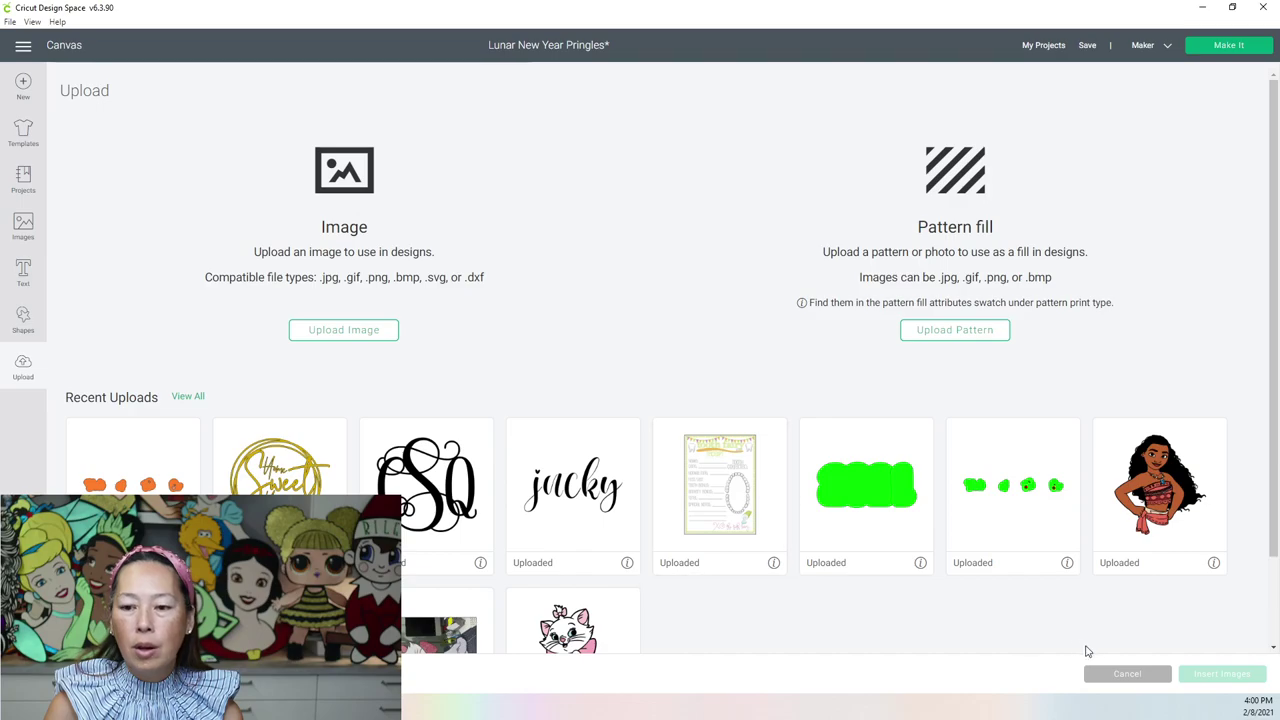
left_click(1120, 677)
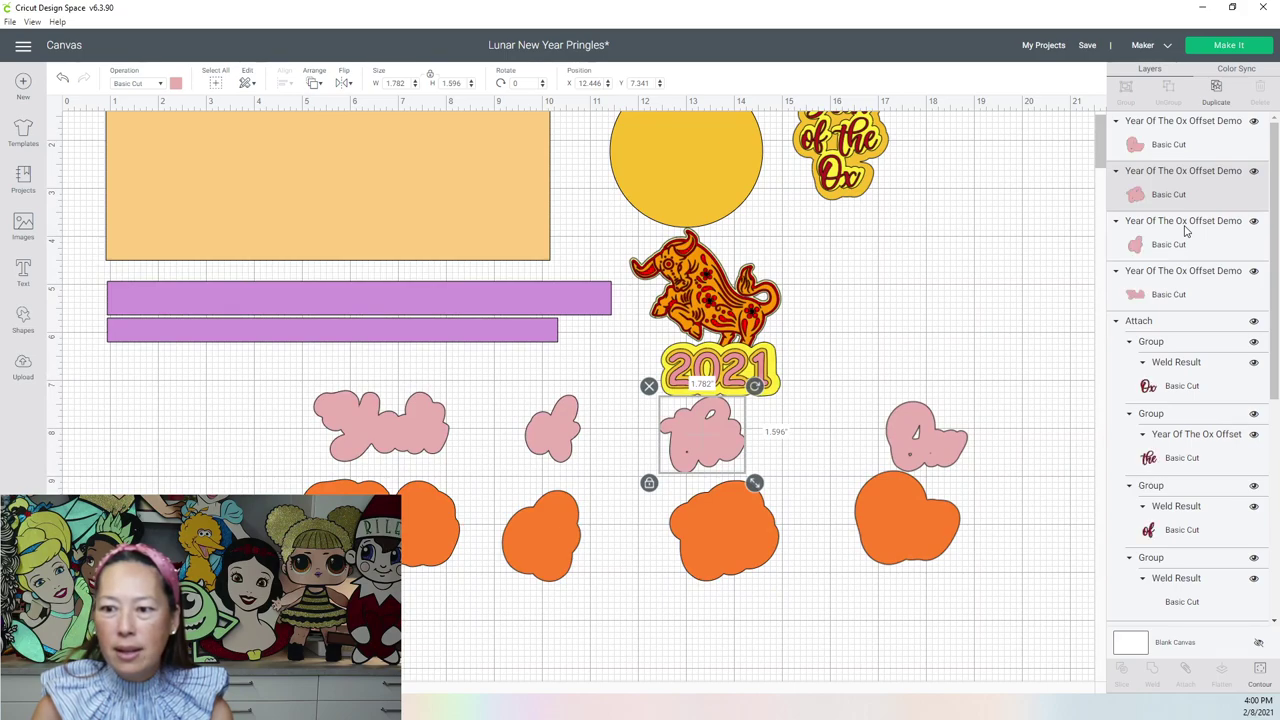
scroll(1234, 414, "down", 3)
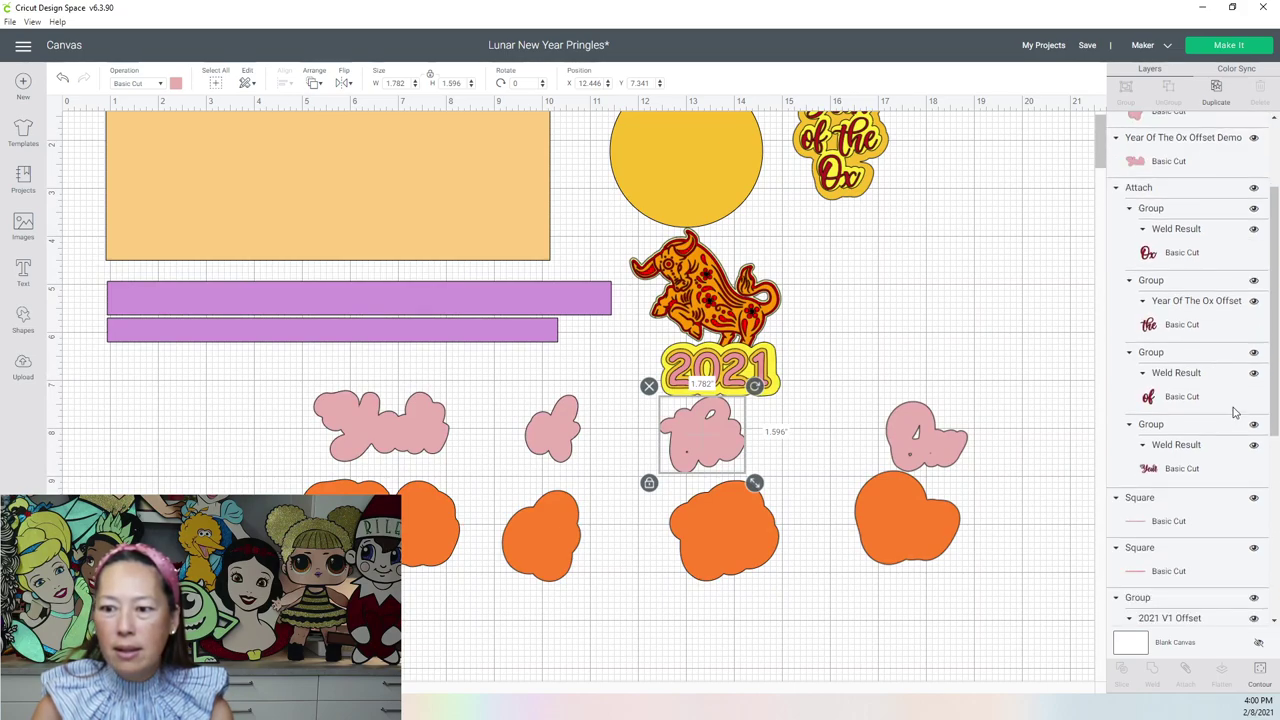
left_click(1172, 254)
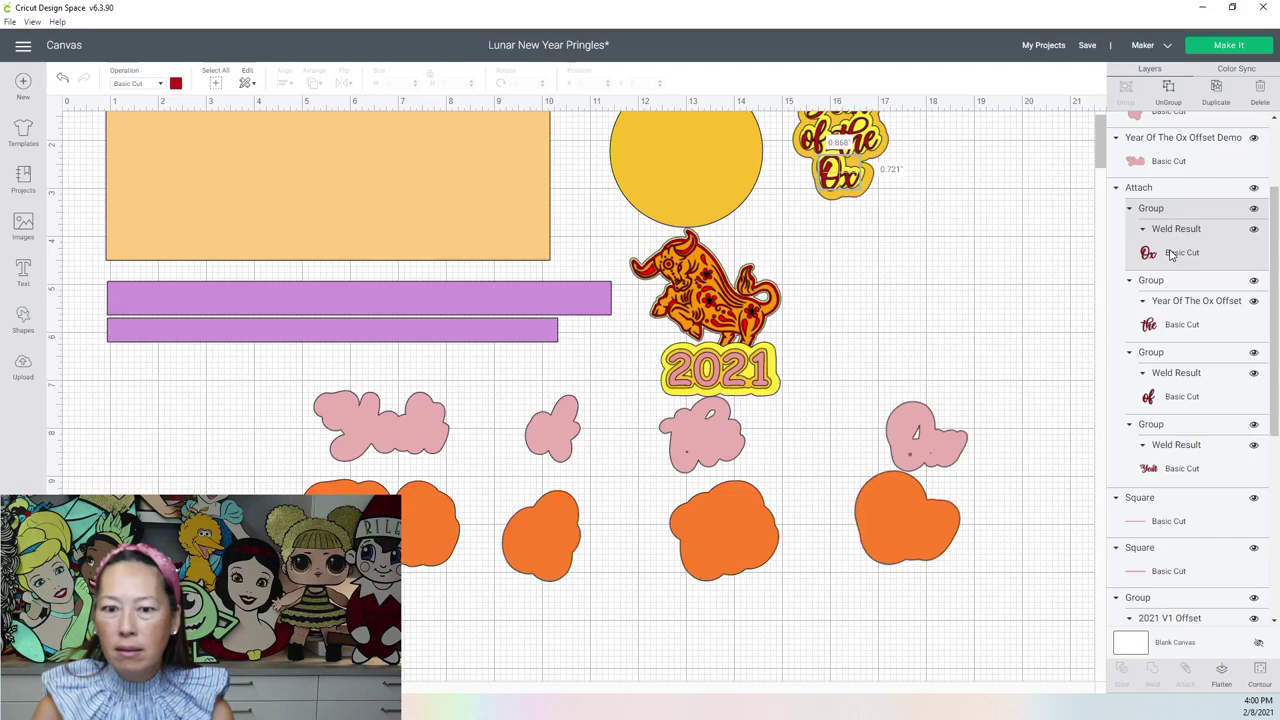
scroll(1165, 255, "up", 3)
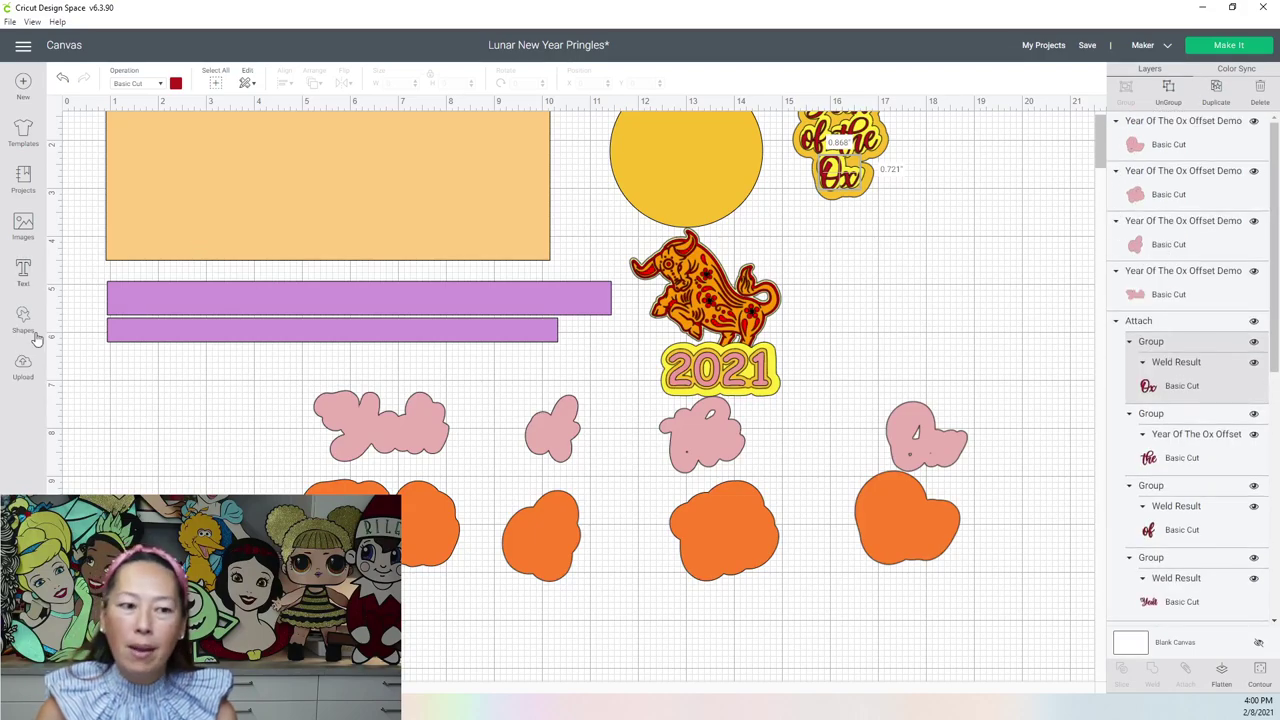
Step: Start a new image upload and pick 'Year of the ox offset demo 2' from the Desktop
left_click(24, 366)
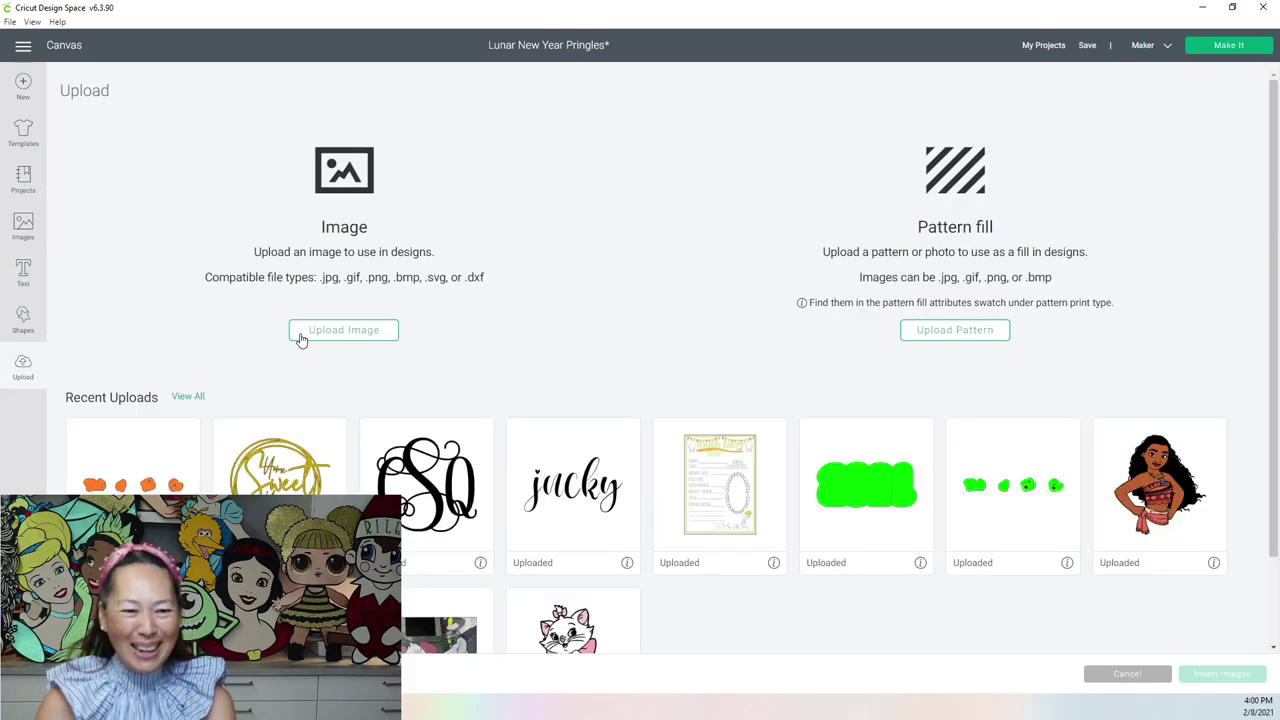
left_click(362, 334)
left_click(680, 364)
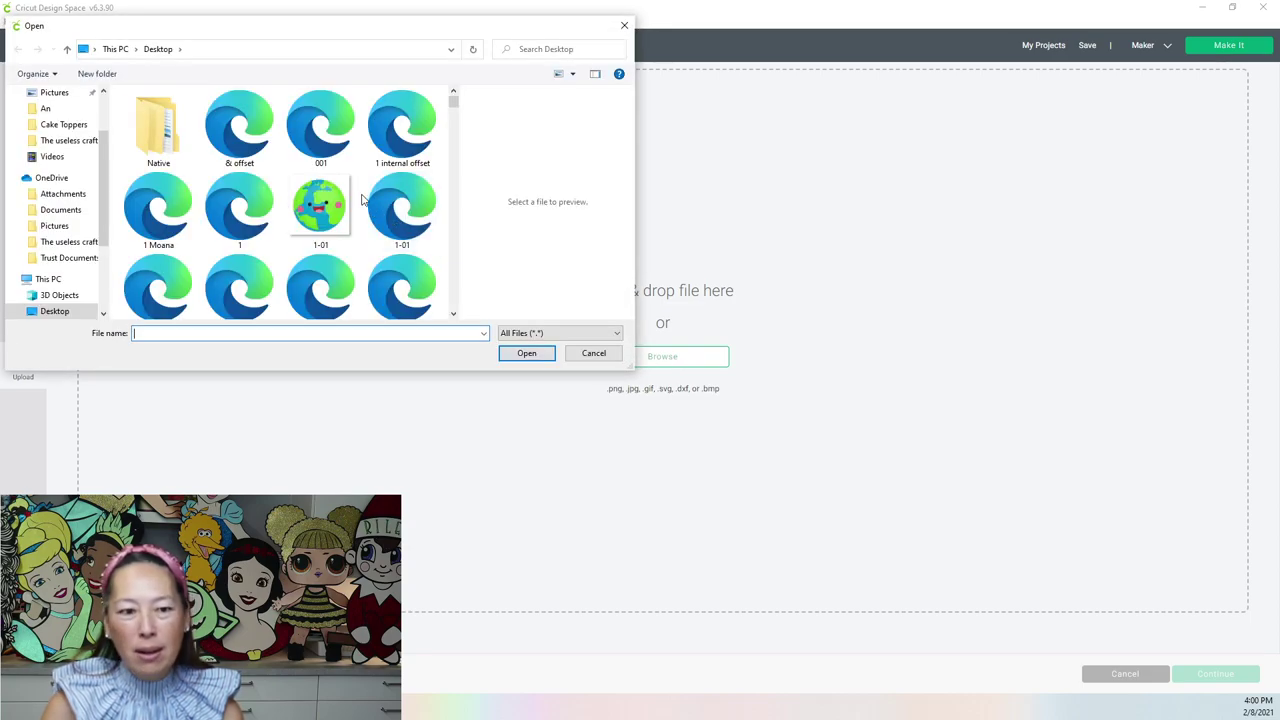
scroll(328, 230, "down", 2)
scroll(328, 230, "down", 3)
scroll(455, 119, "down", 3)
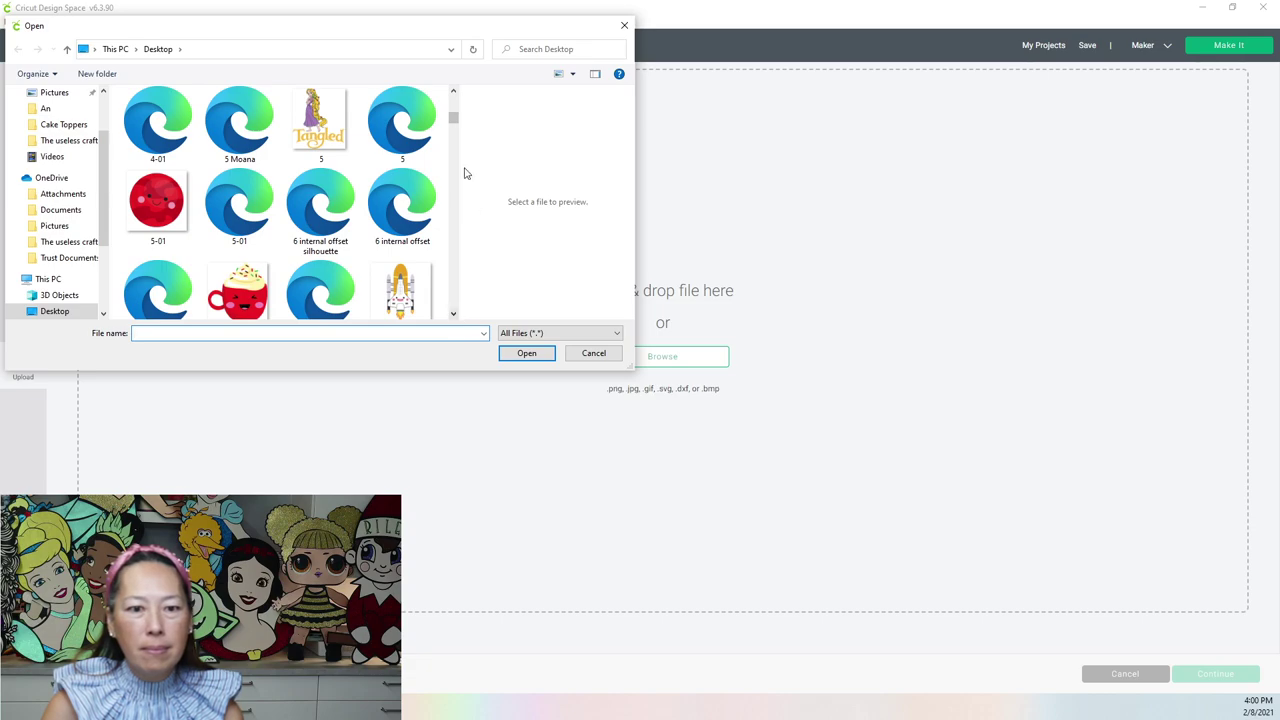
left_click_drag(451, 121, 443, 331)
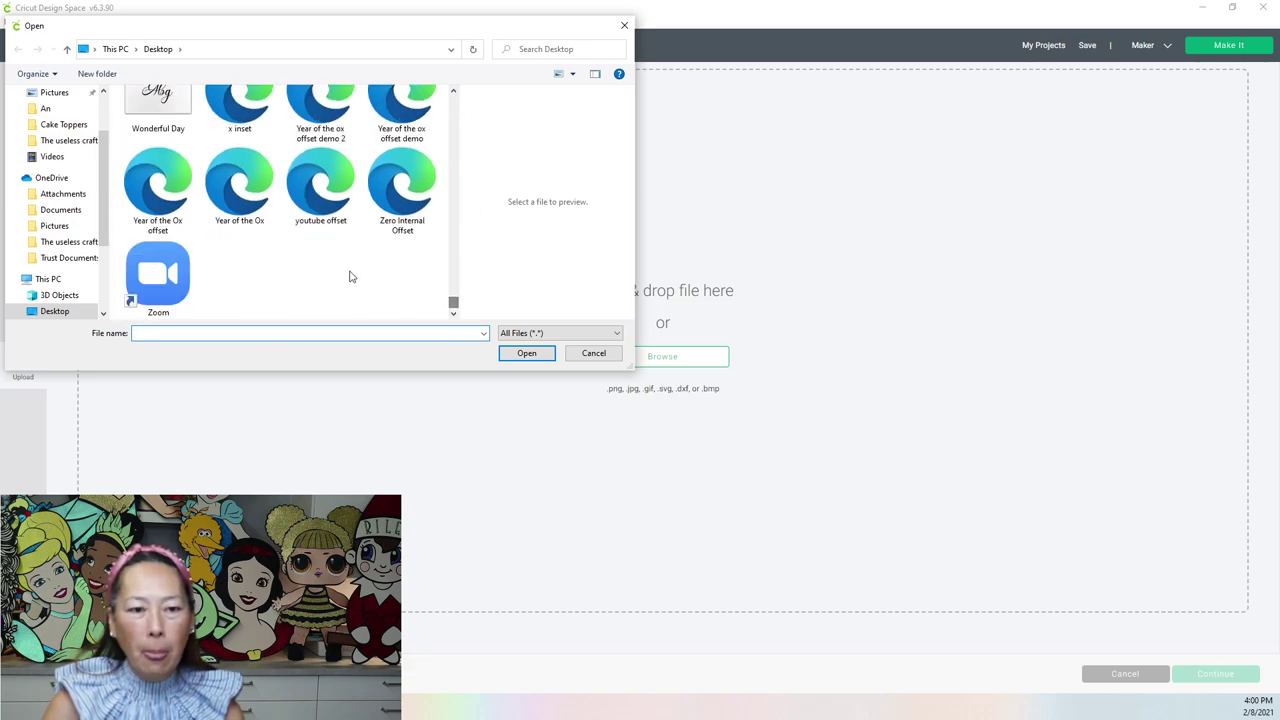
double_click(320, 110)
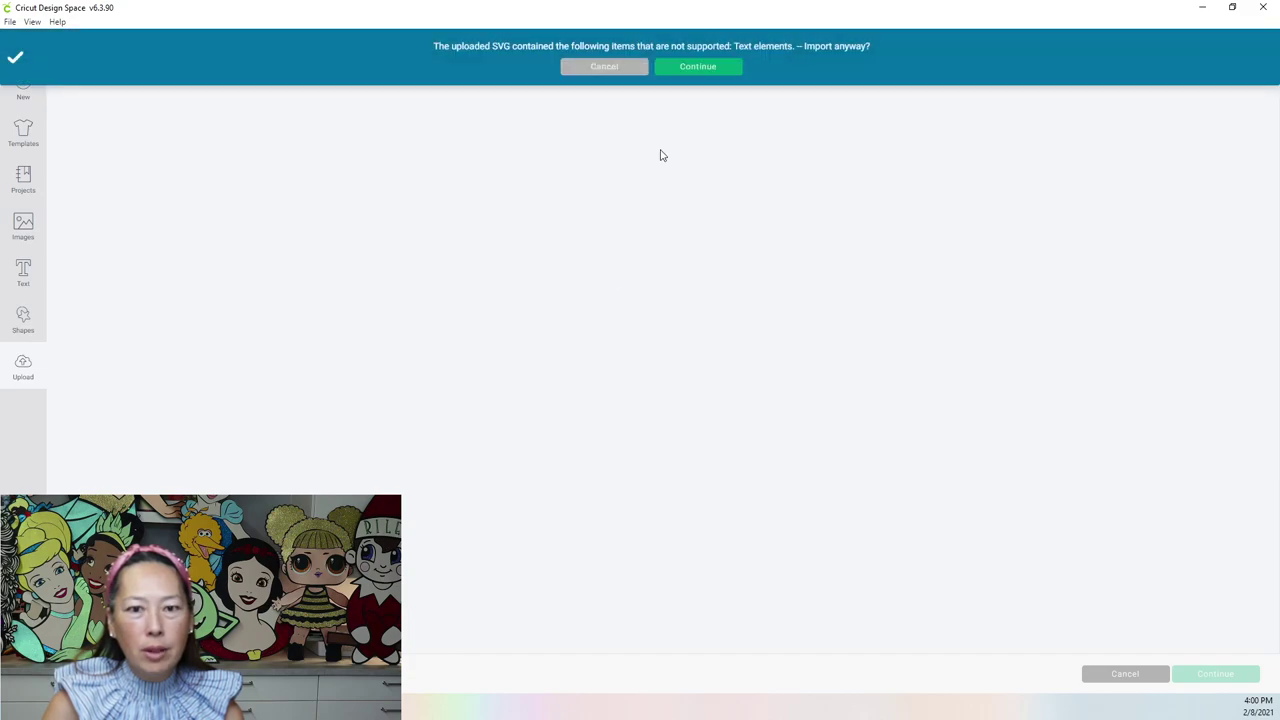
Step: Import the 'Year of the ox offset demo 2' SVG despite unsupported text, save it, and return to the canvas
left_click(704, 70)
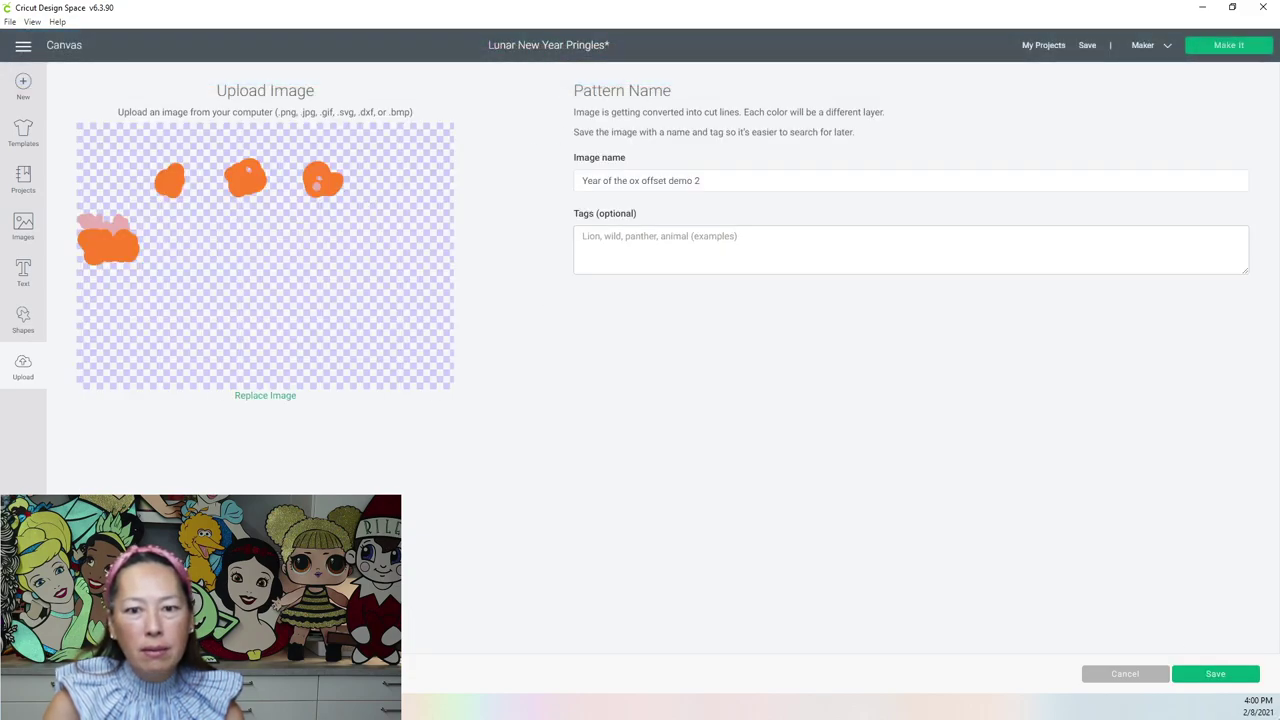
left_click(1213, 675)
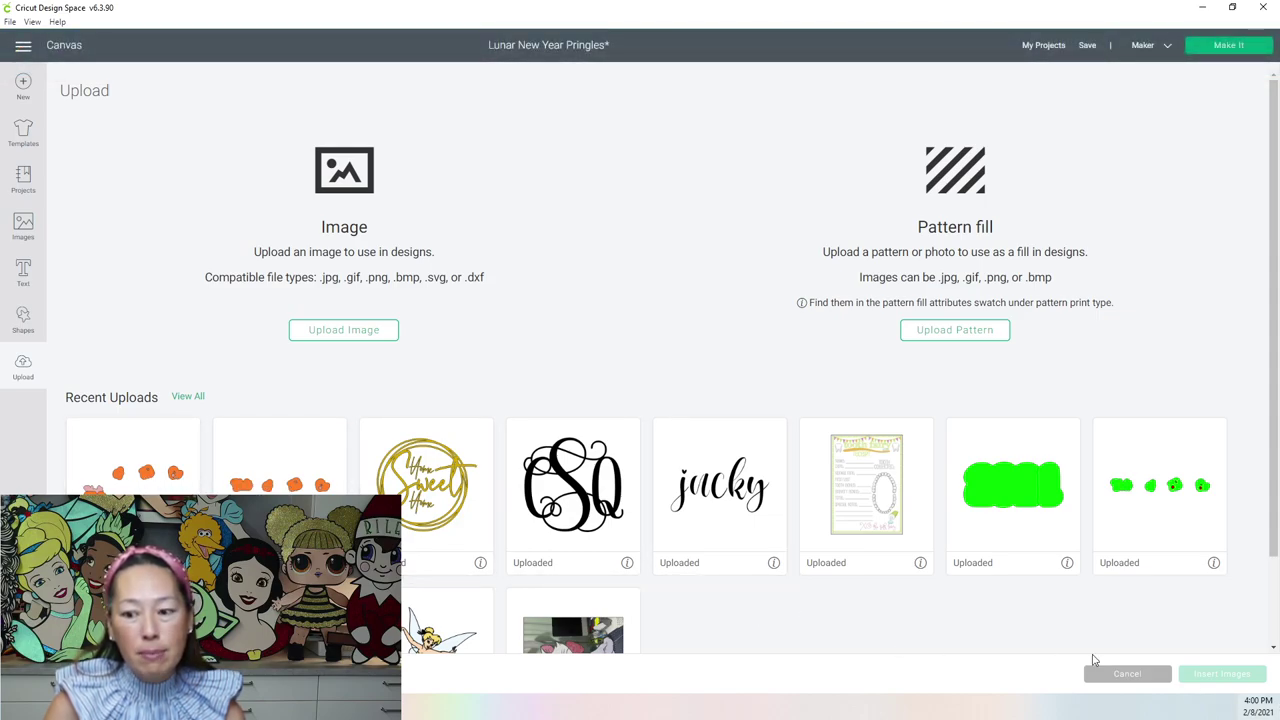
left_click(1126, 678)
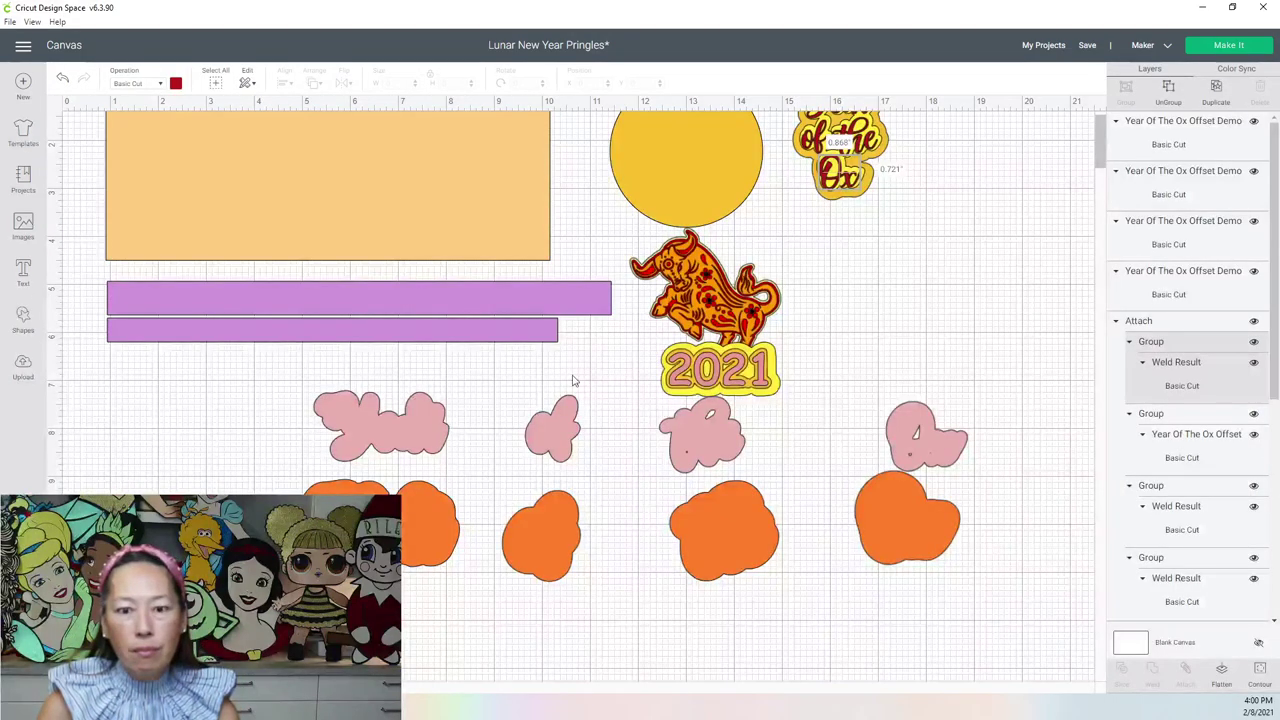
scroll(590, 393, "up", 1)
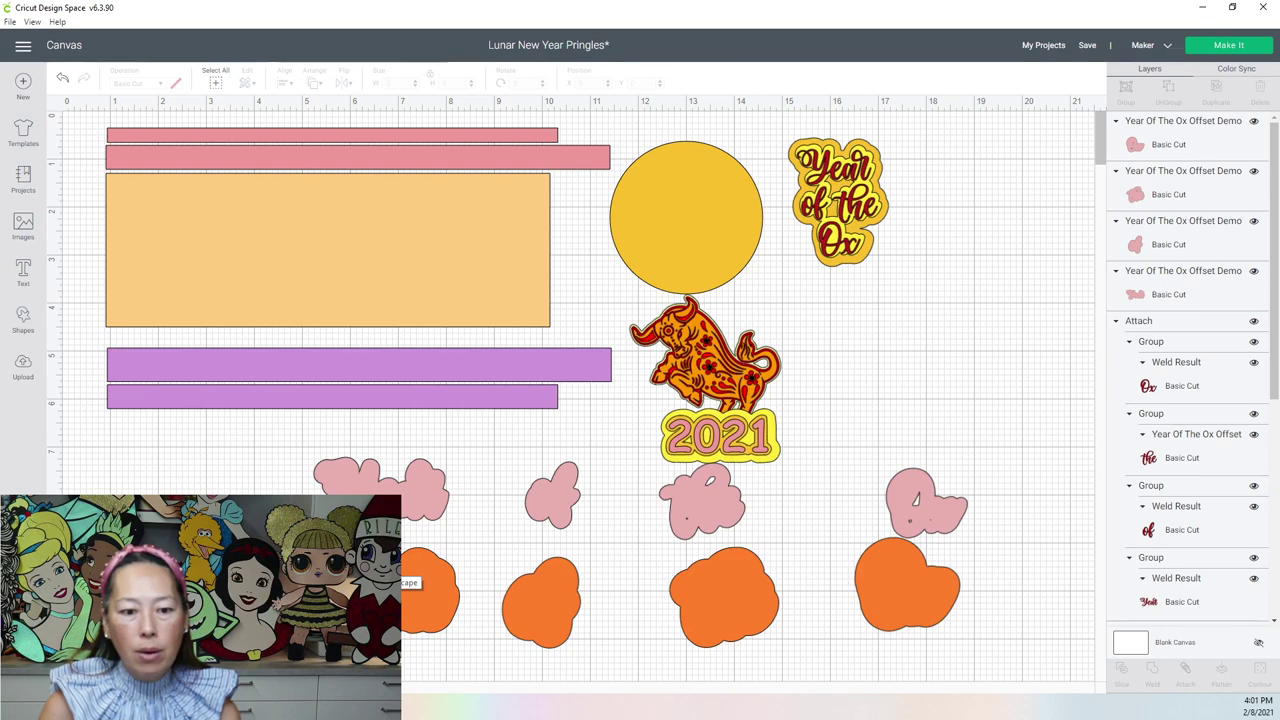
Step: In FontLab Pad, capitalize the Y and O so the phrase reads 'Year of the Ox'
key("alt+Tab")
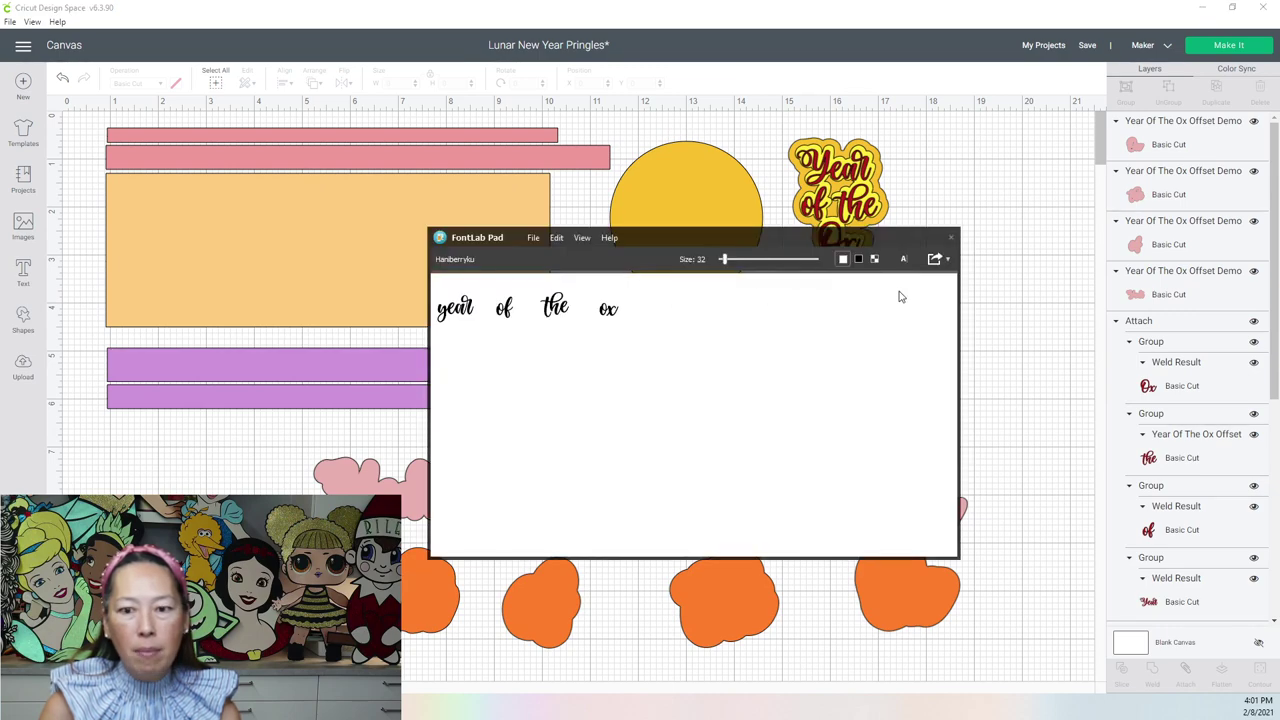
left_click(449, 314)
key("BackSpace")
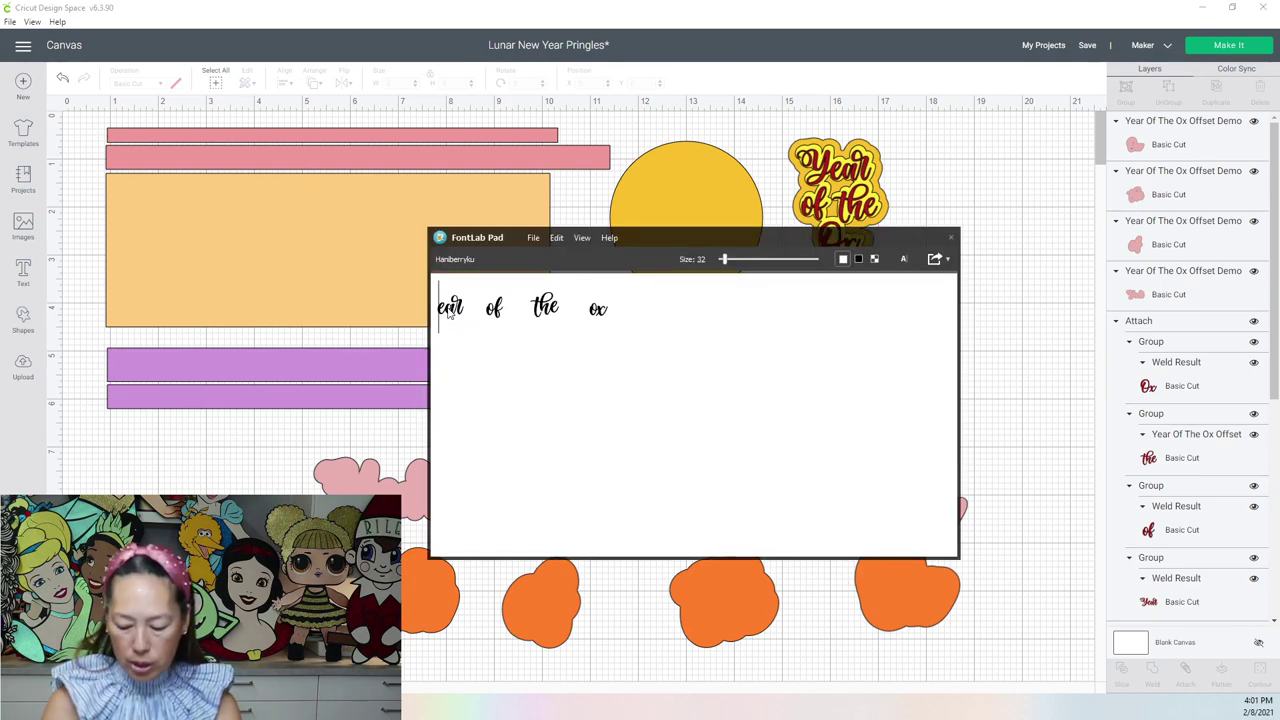
type("Y")
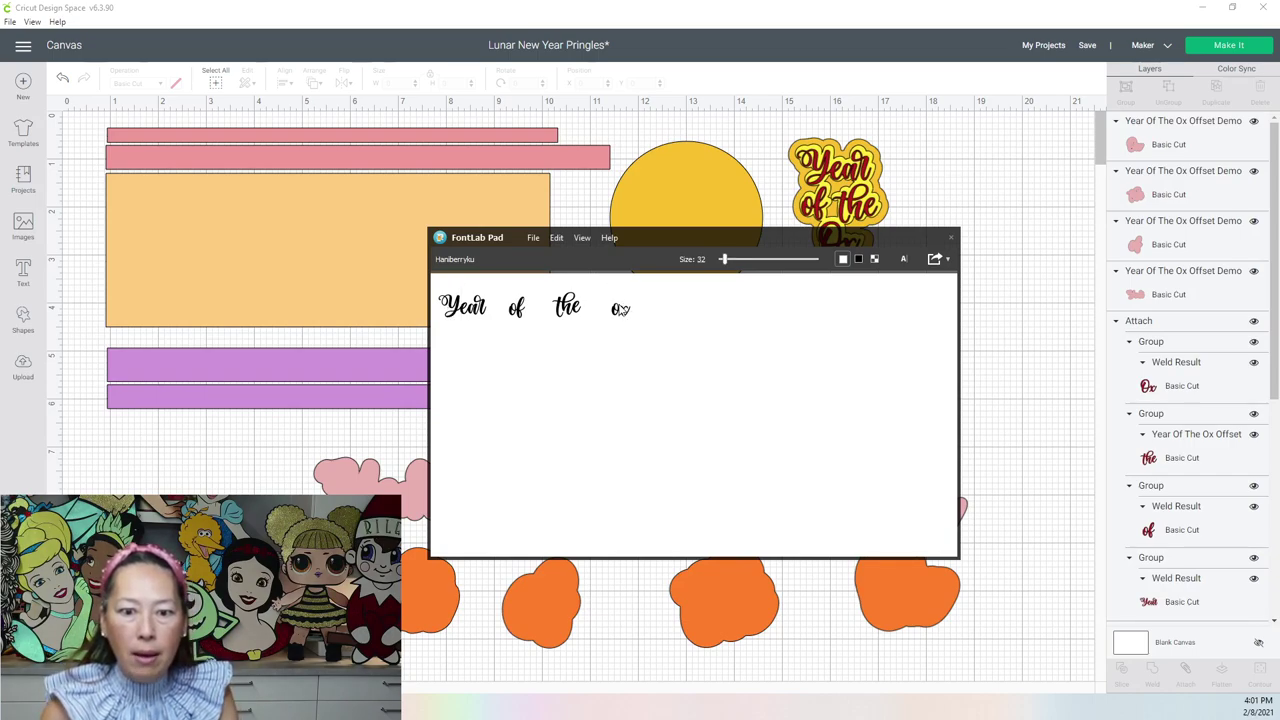
type("O")
Step: Export the text as an SVG to the Desktop with 'year of the' appended to the file name
left_click(950, 260)
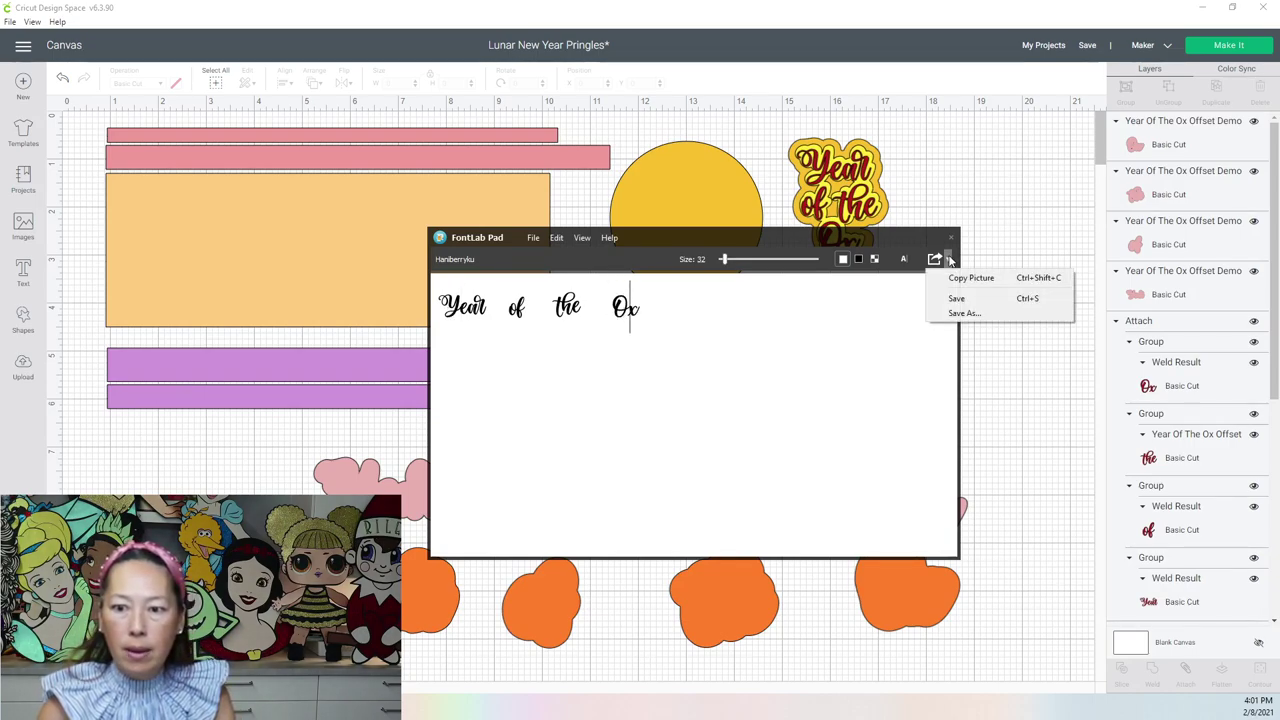
left_click(955, 313)
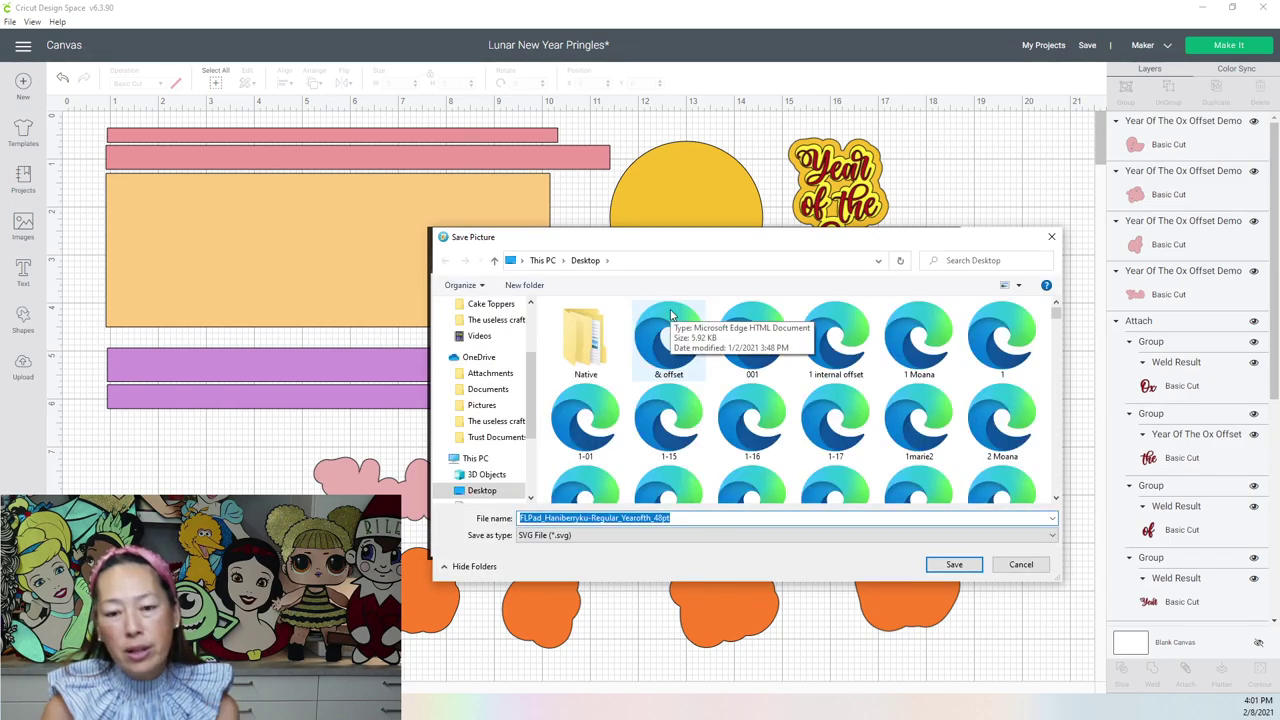
left_click(684, 517)
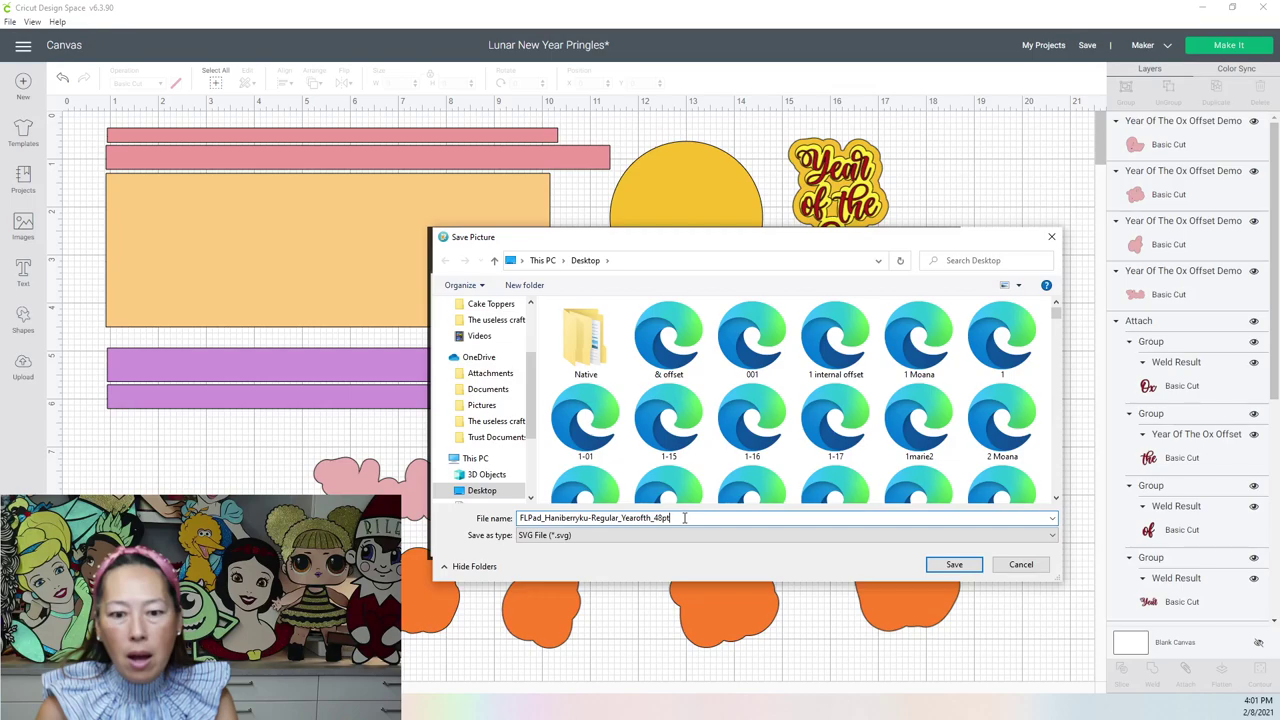
type("year of the ox")
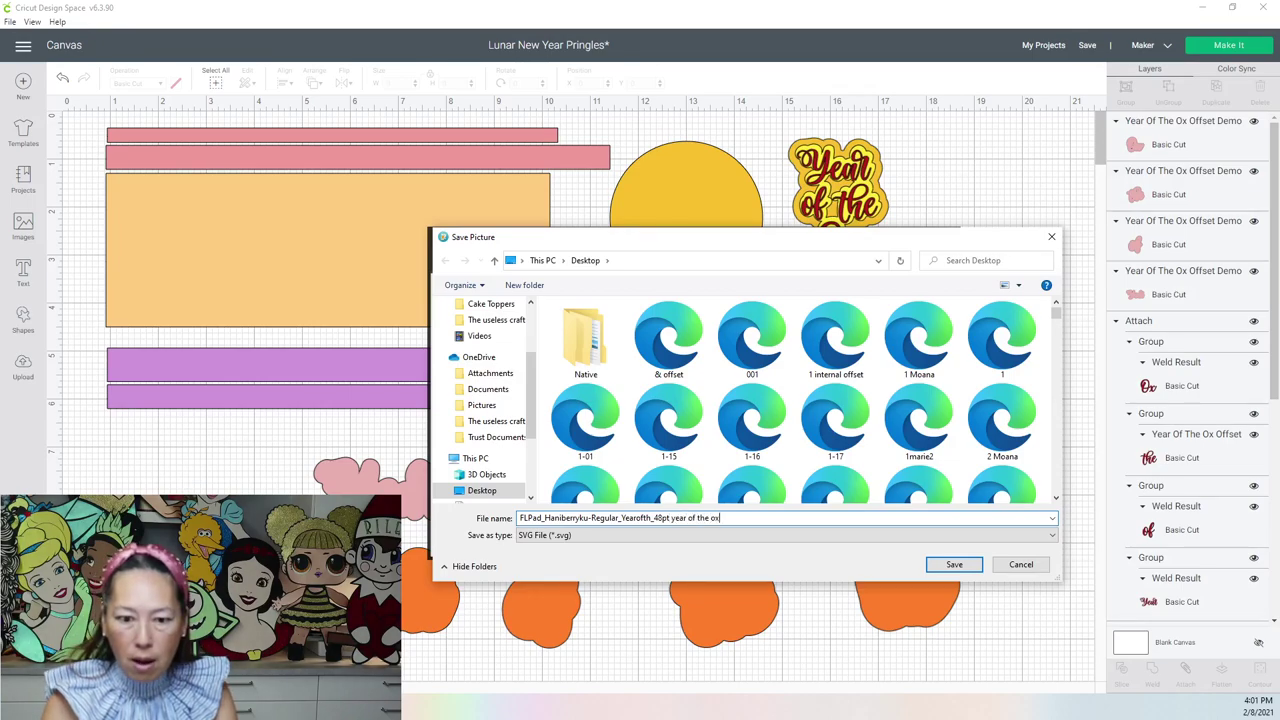
key("Return")
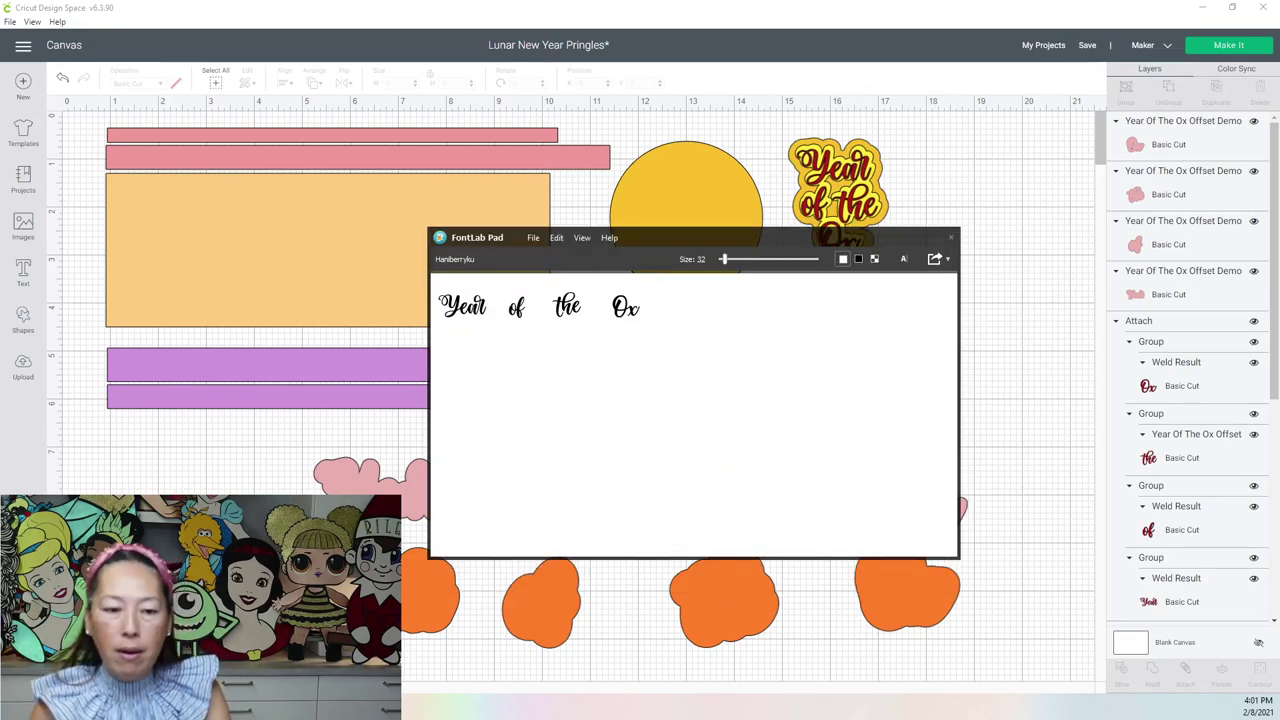
key("alt+Tab")
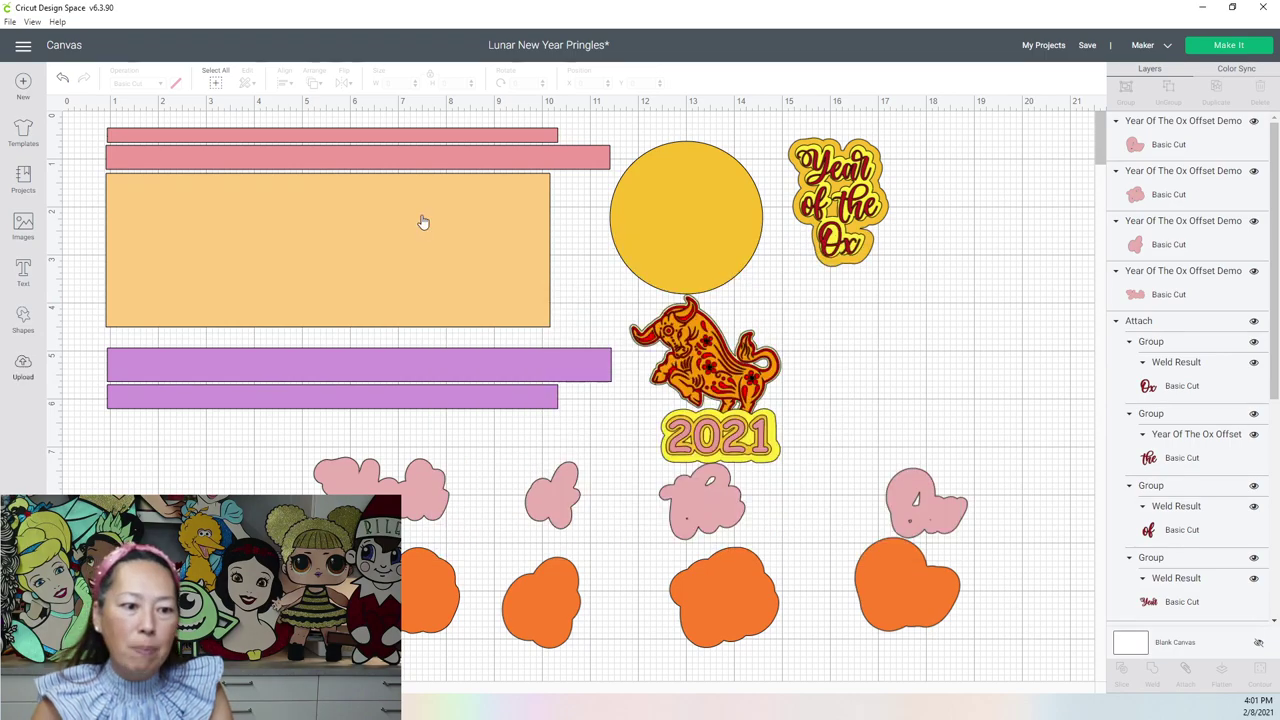
Step: Upload the FLPad Year of the Ox SVG and insert it onto the canvas at 4.187 × 0.538 in
left_click(23, 367)
left_click(345, 331)
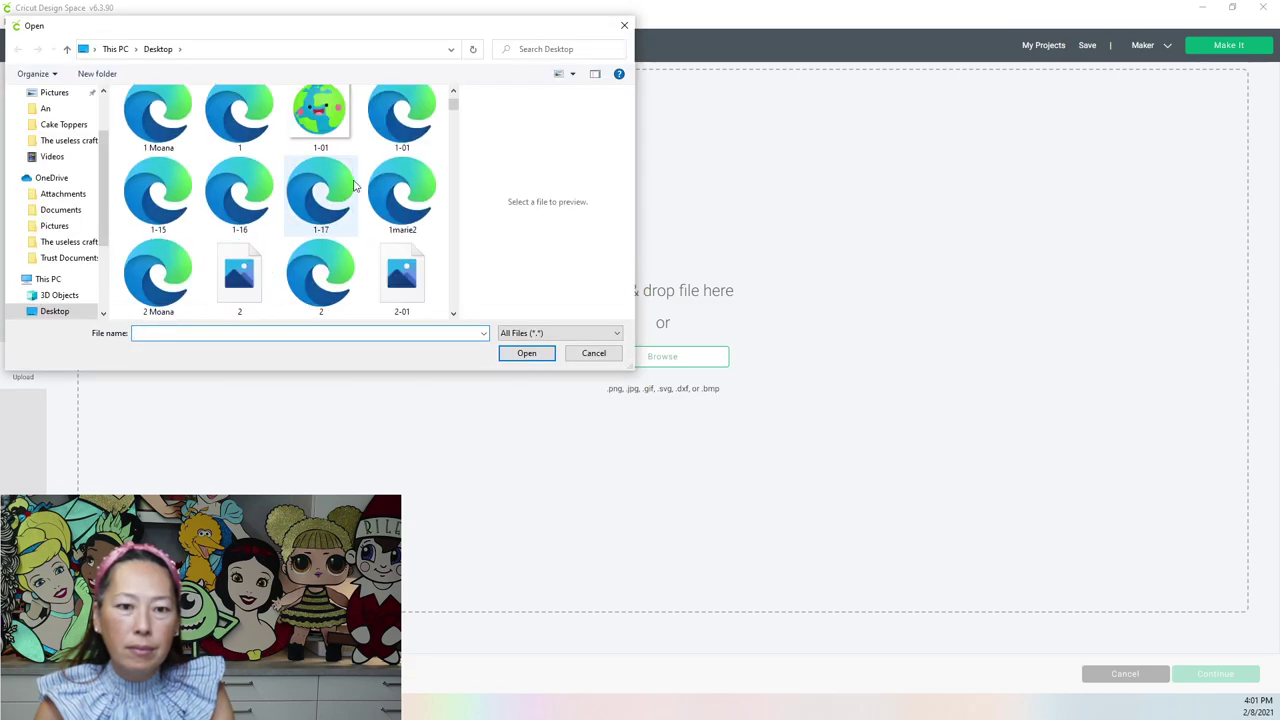
scroll(353, 185, "down", 10)
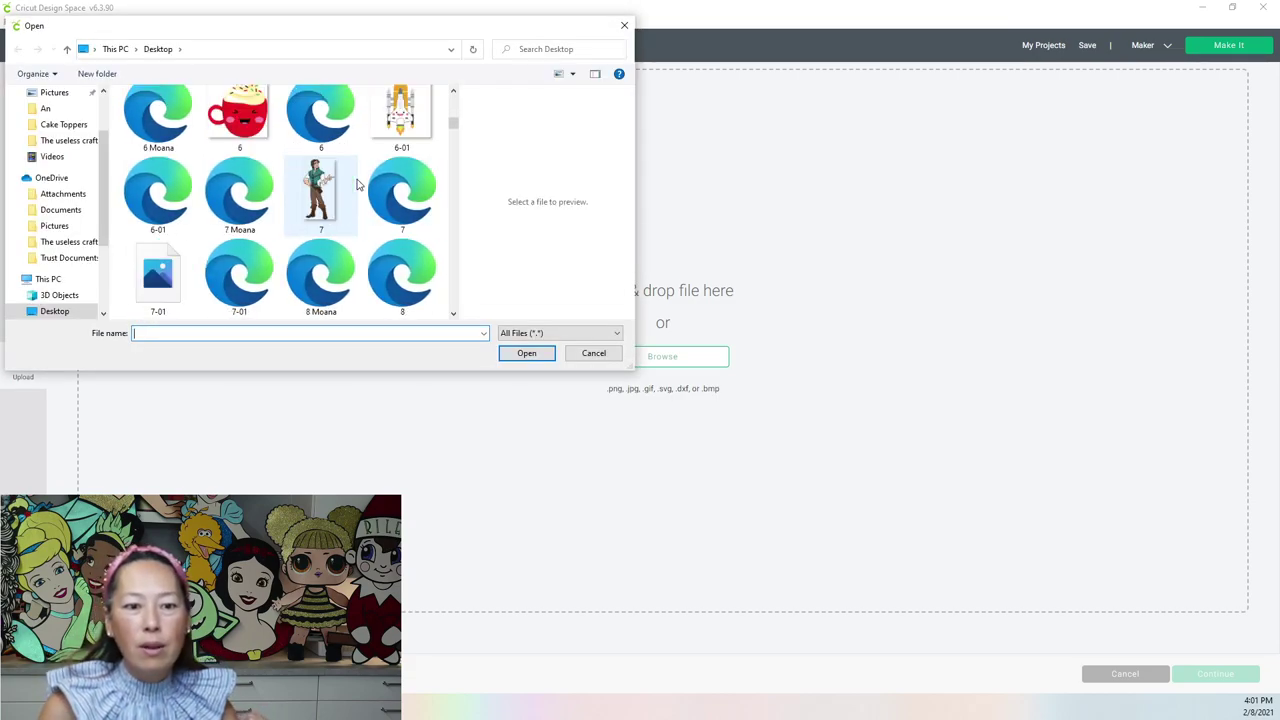
scroll(358, 185, "down", 12)
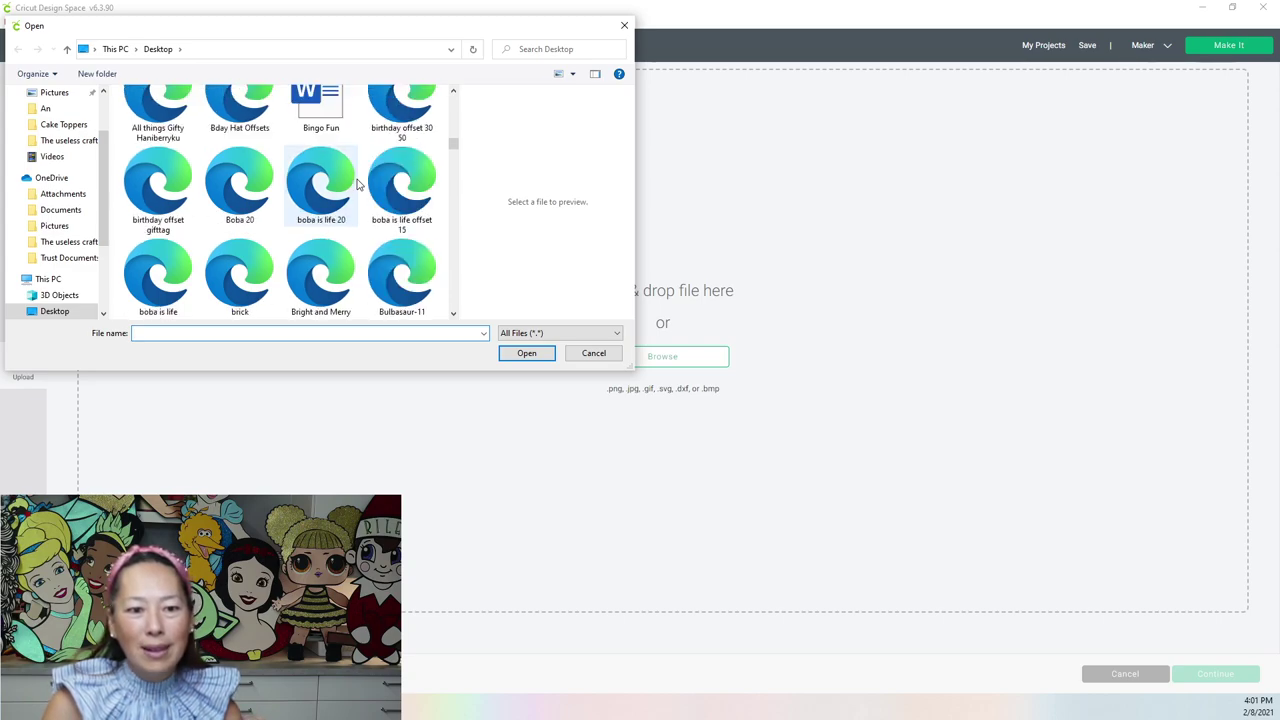
scroll(358, 185, "down", 12)
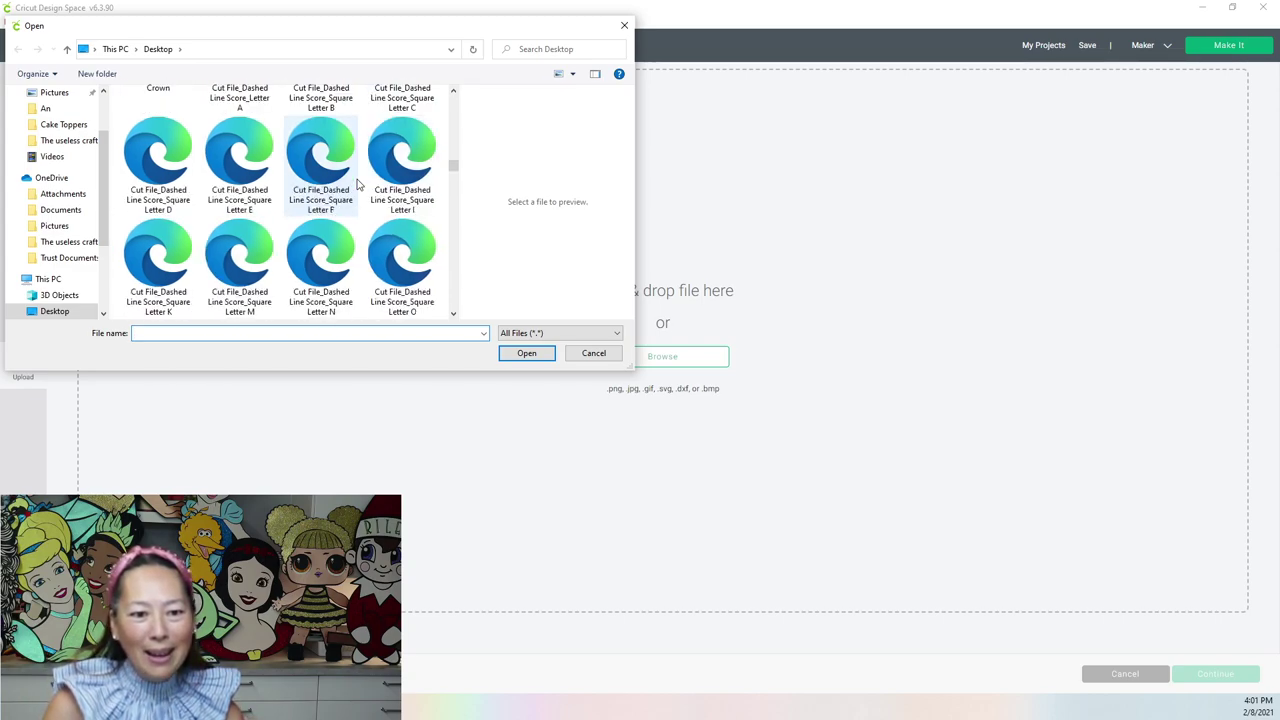
scroll(358, 185, "down", 12)
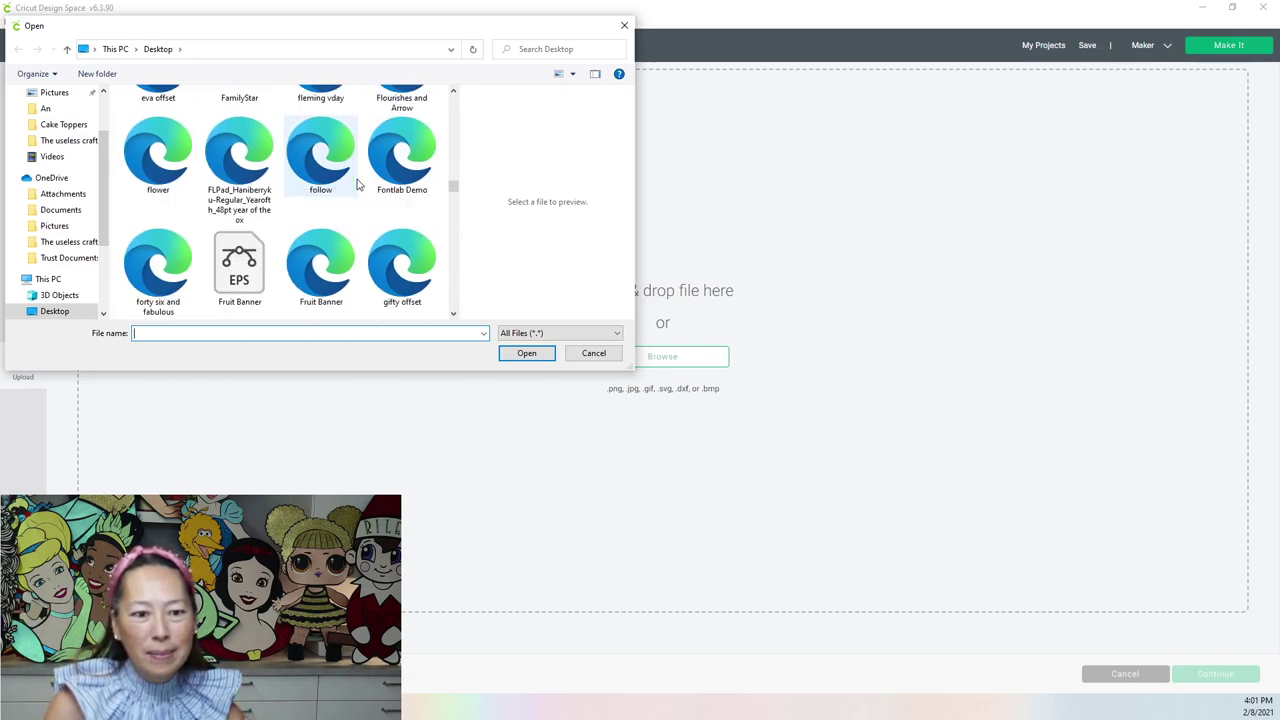
double_click(239, 160)
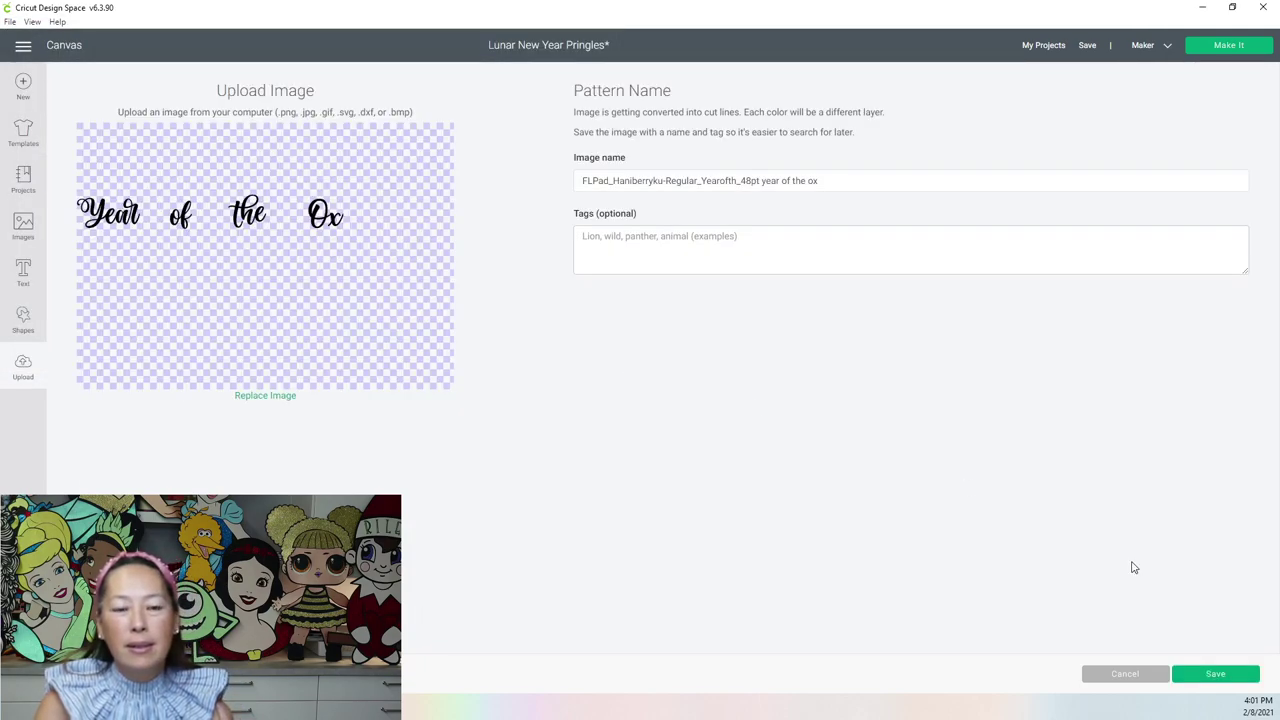
left_click(1216, 672)
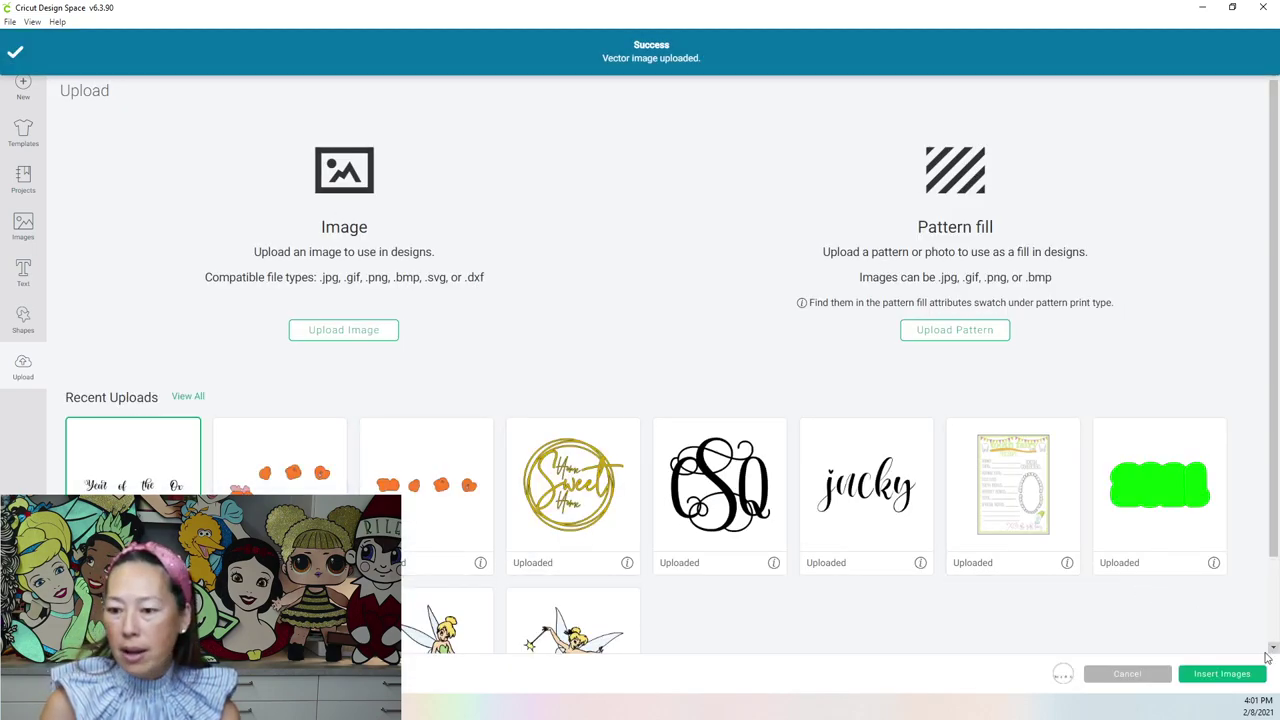
left_click(1215, 674)
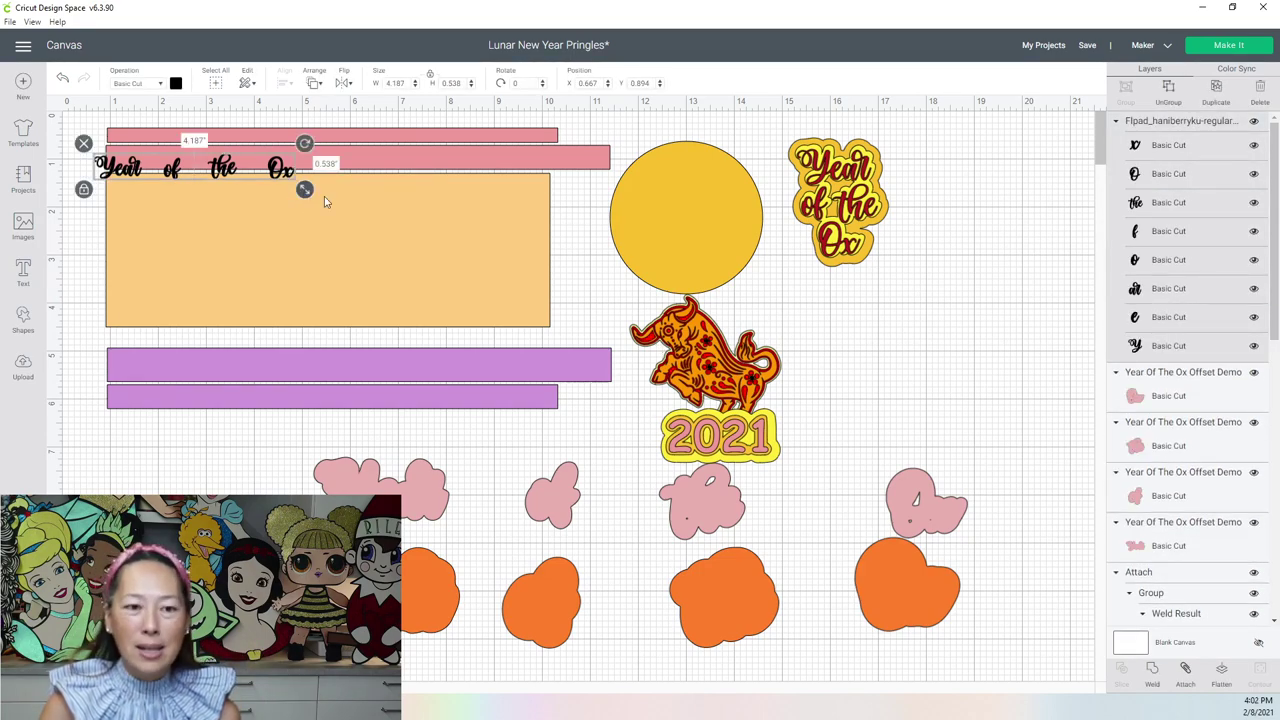
Step: Enlarge the Year of the Ox text to about 9.37 × 1.205 in and place it below the orange blobs
left_click_drag(304, 189, 666, 542)
scroll(654, 467, "down", 3)
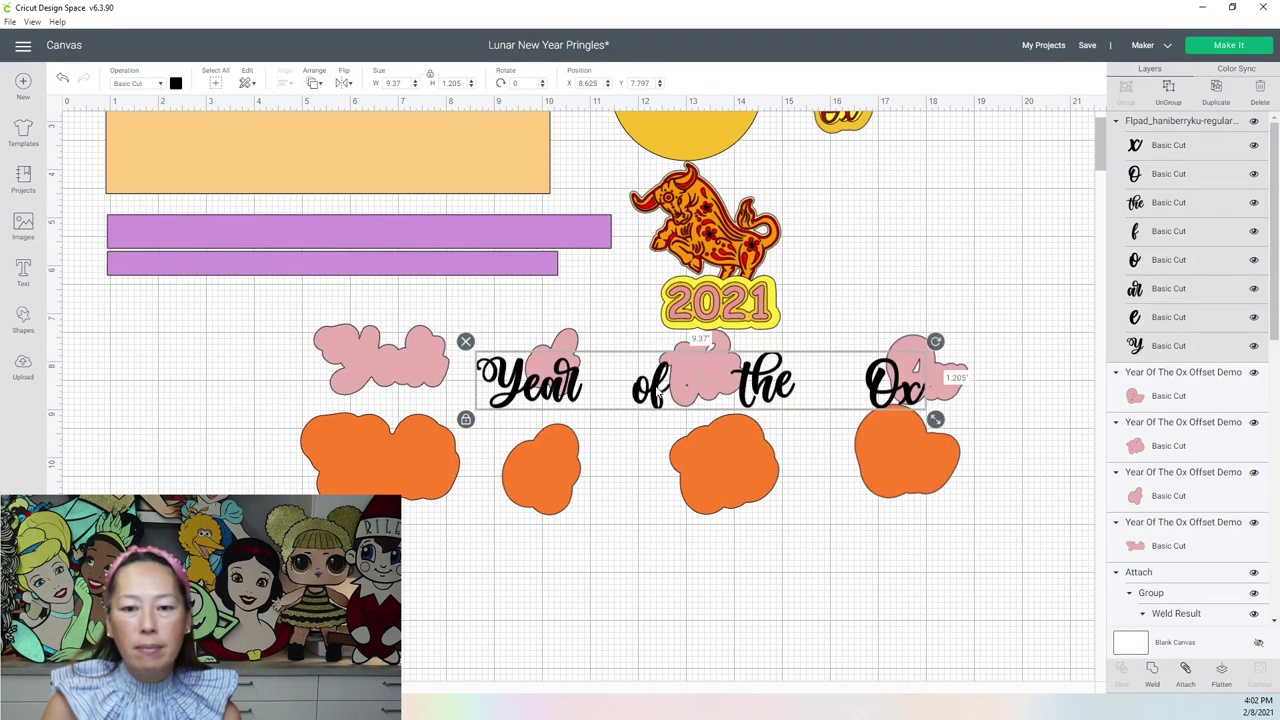
left_click_drag(658, 398, 662, 585)
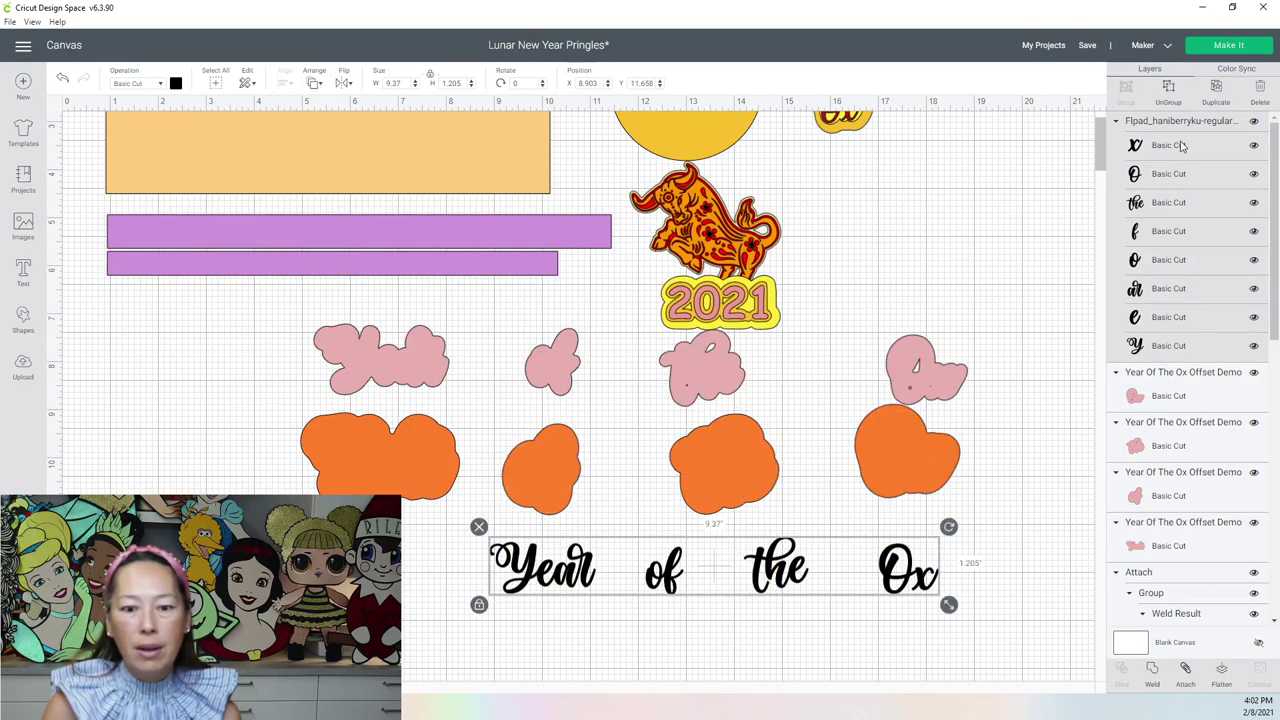
Step: Ungroup the text into separate letters and select the letters of Year
left_click(1168, 90)
left_click(468, 561)
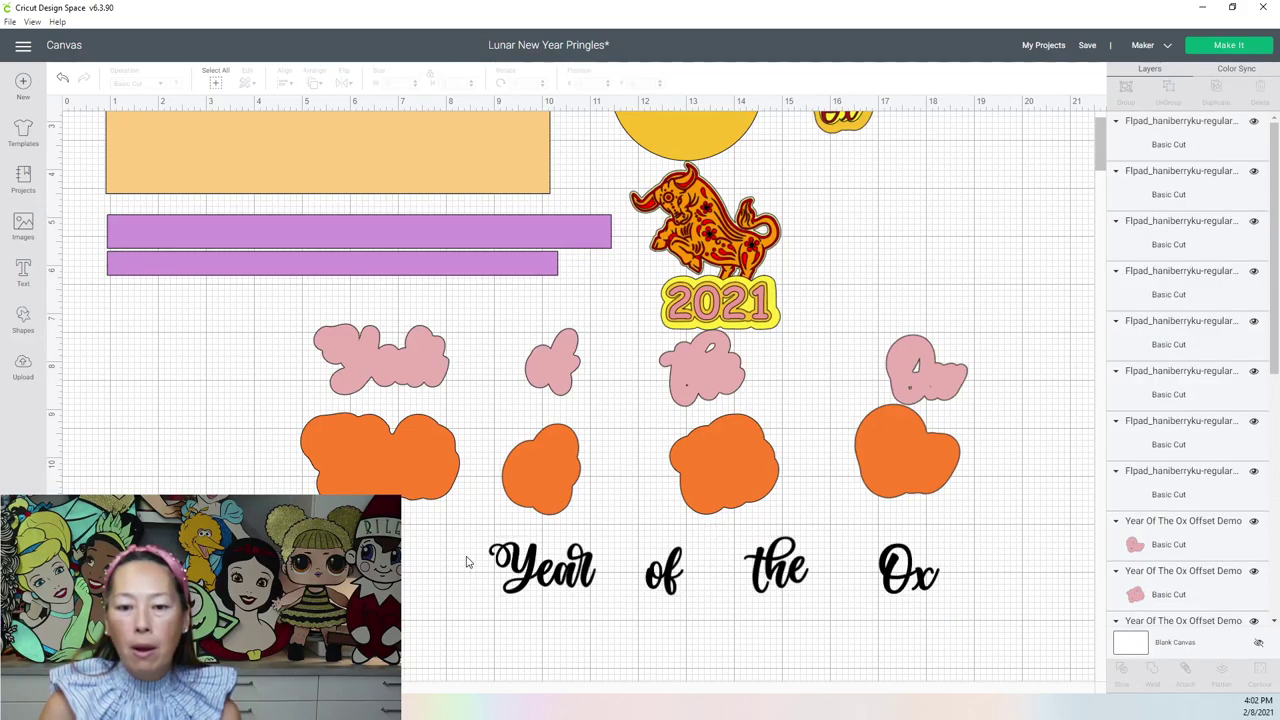
left_click_drag(466, 551, 591, 606)
Step: Weld the Year letters into one piece, set it on the pink cloud and enlarge it slightly
left_click(673, 613)
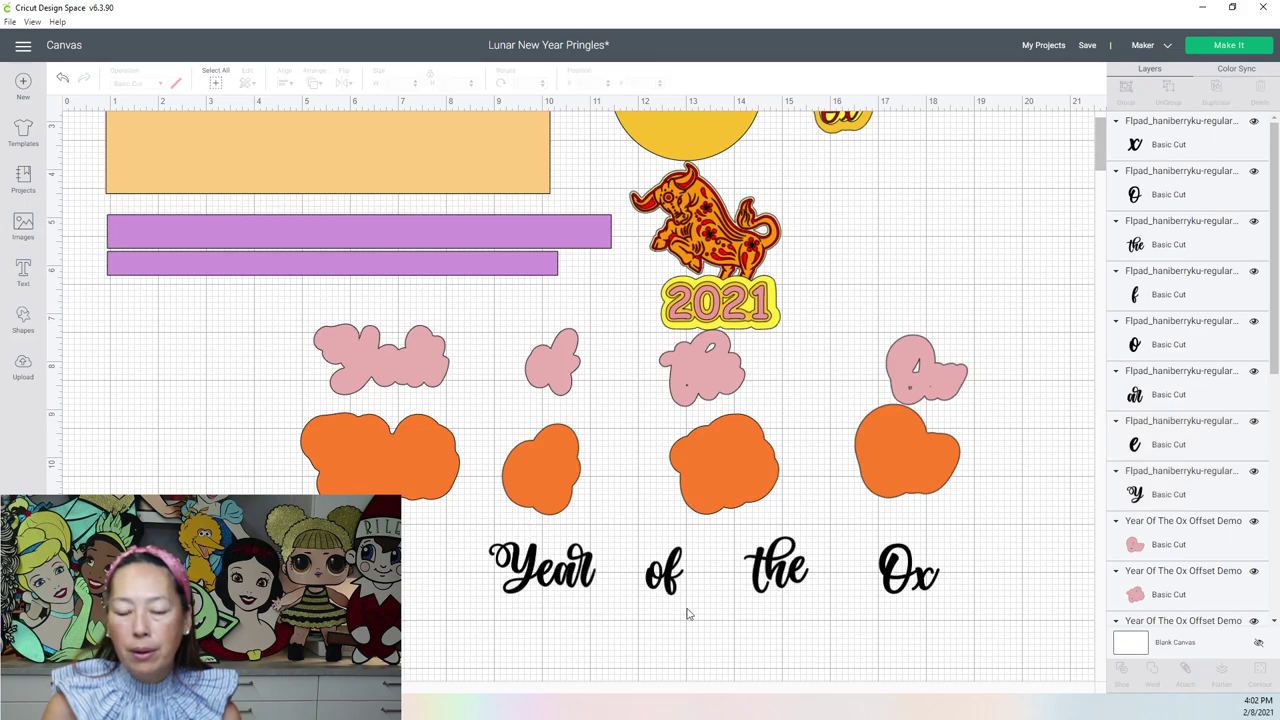
key("ctrl+y")
left_click_drag(570, 577, 453, 401)
left_click_drag(422, 361, 459, 403)
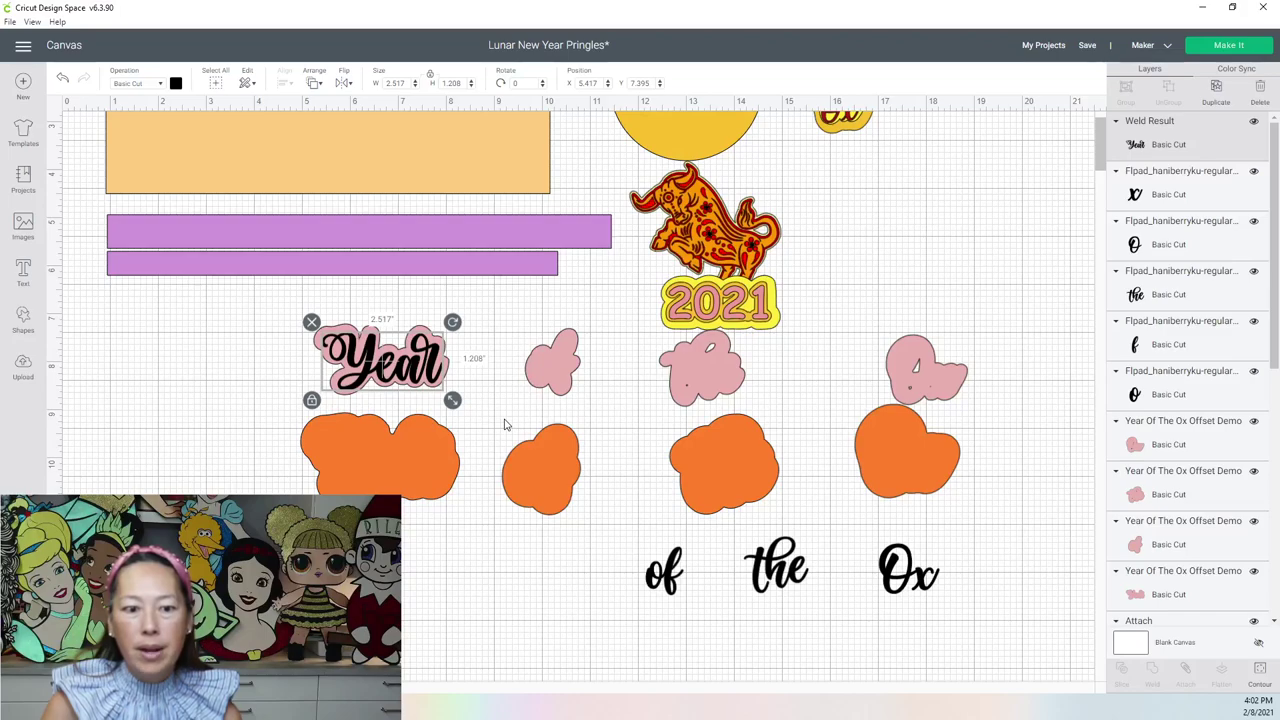
Step: Weld the letters of 'of' and of 'Ox' into single pieces
left_click(535, 452)
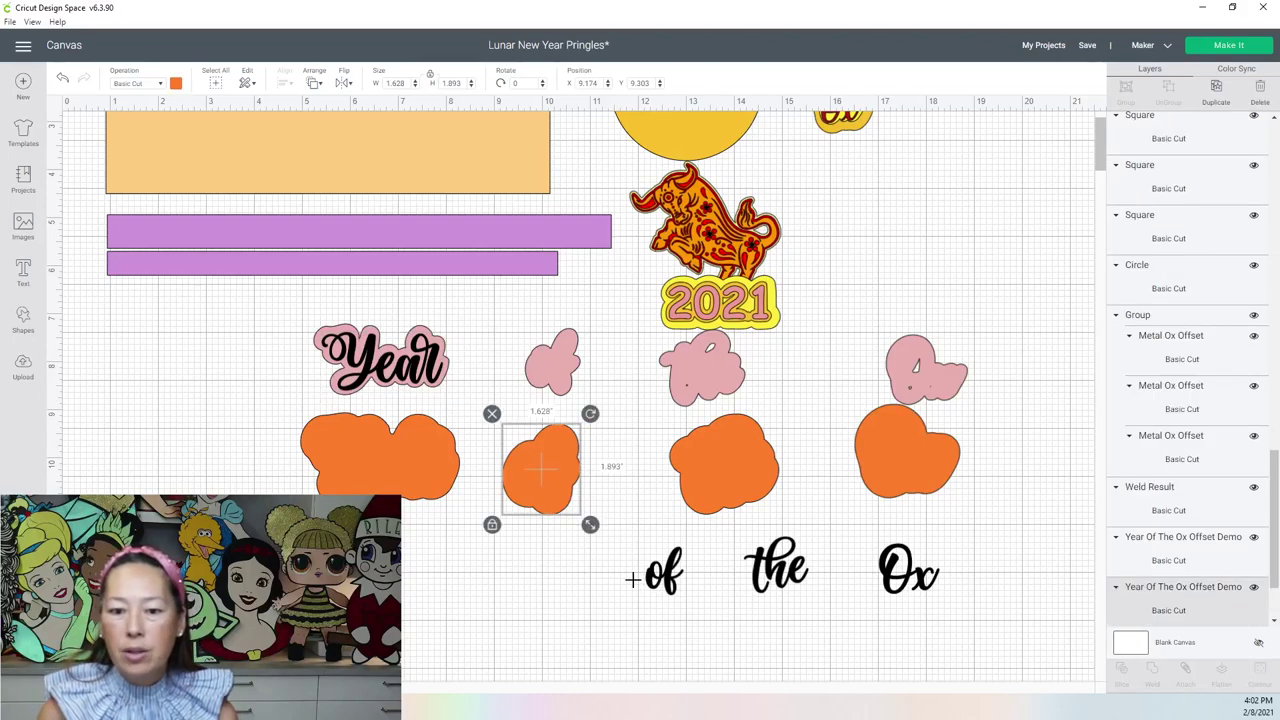
left_click_drag(600, 556, 691, 601)
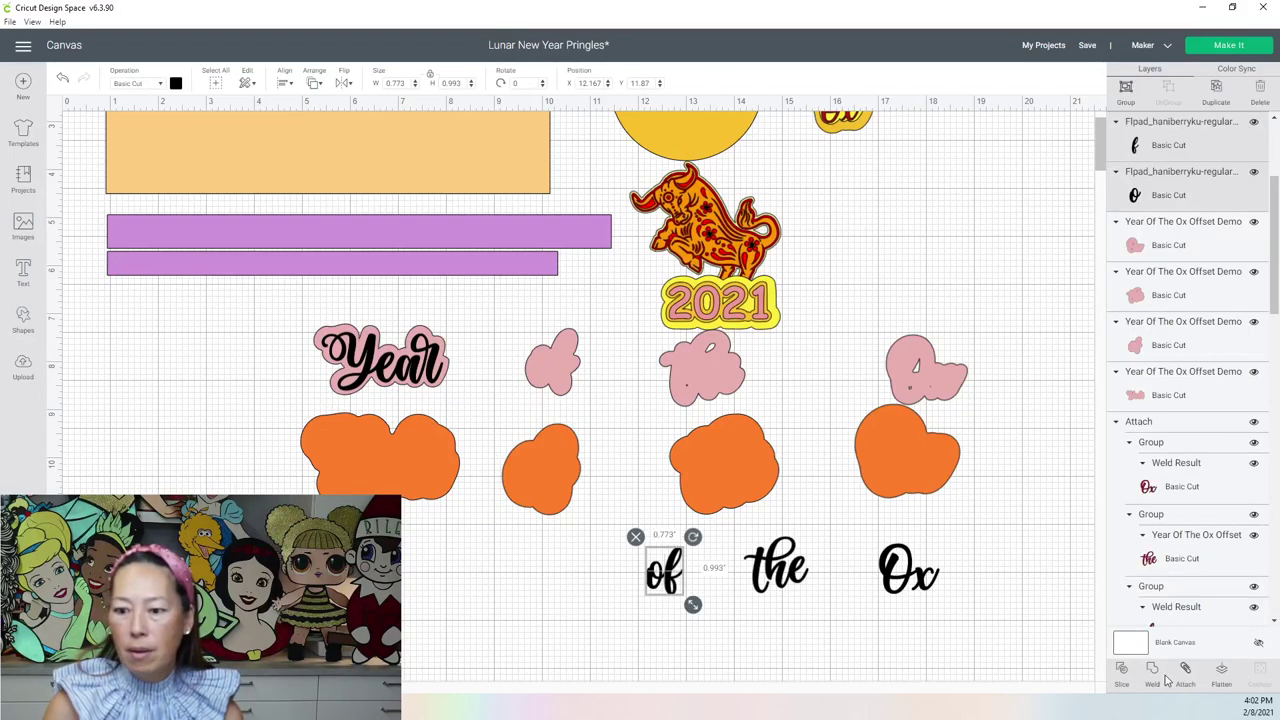
left_click(1155, 678)
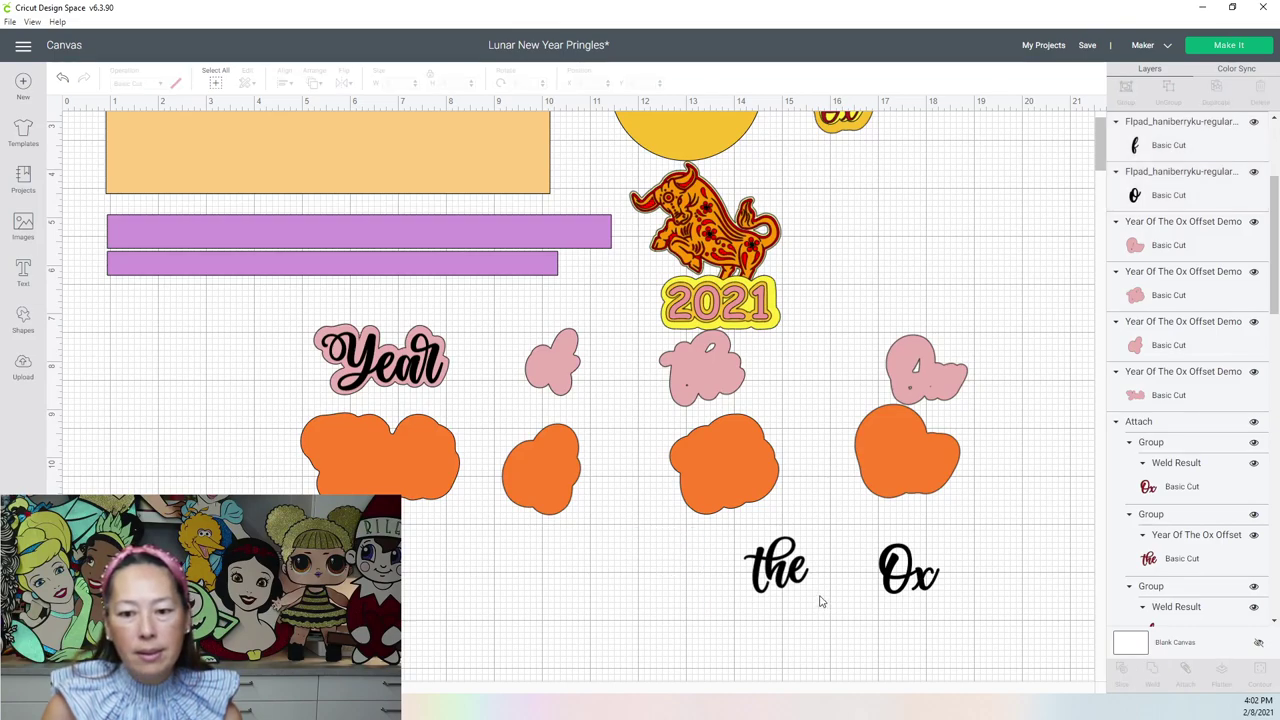
left_click(775, 570)
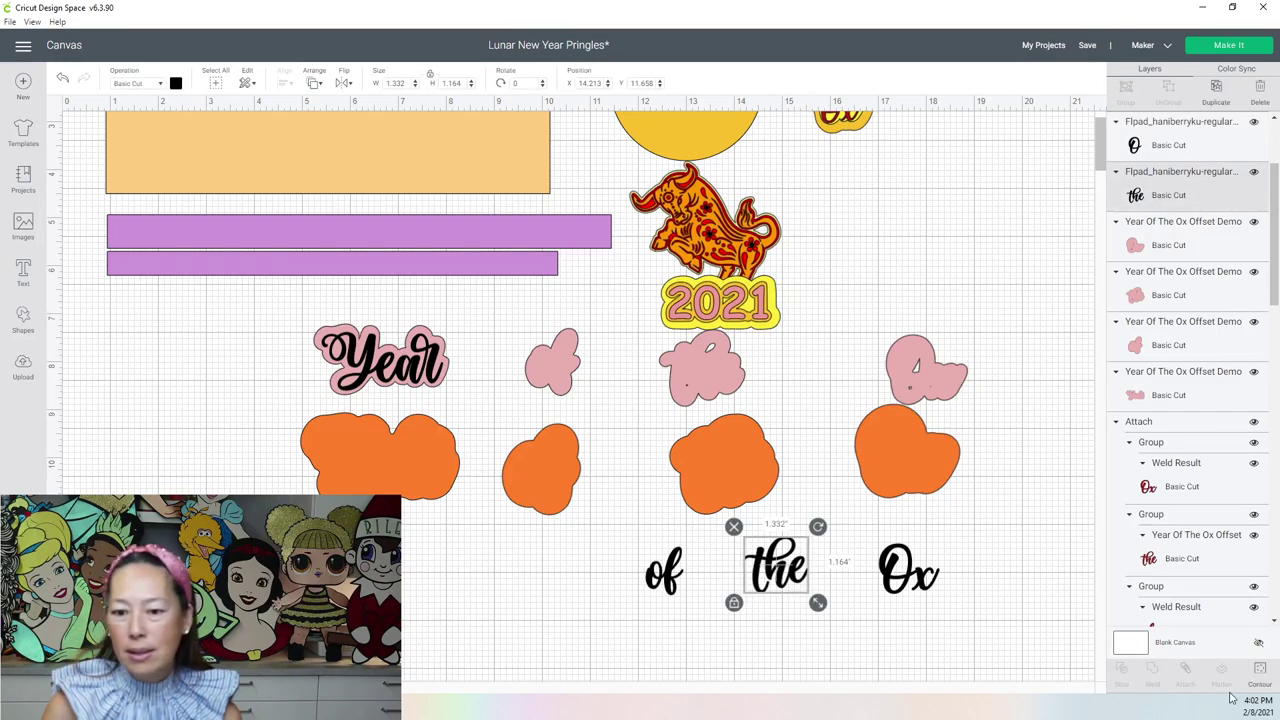
left_click(772, 612)
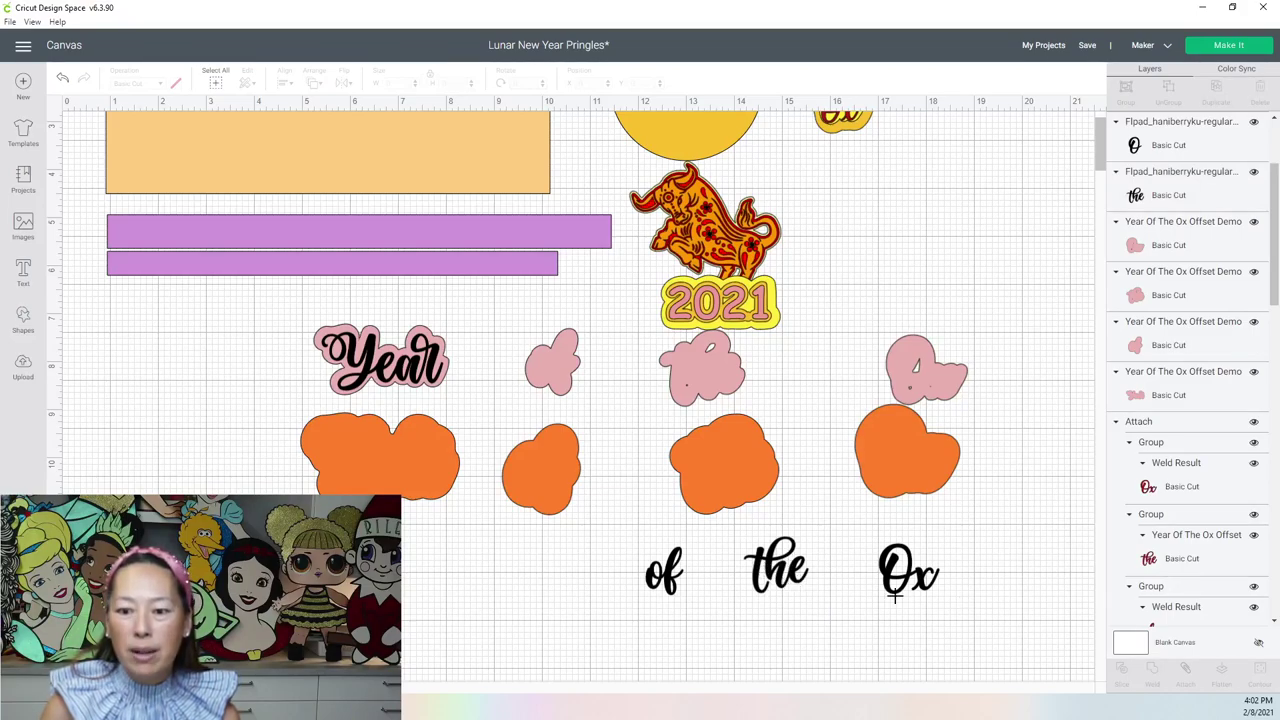
left_click_drag(864, 556, 957, 612)
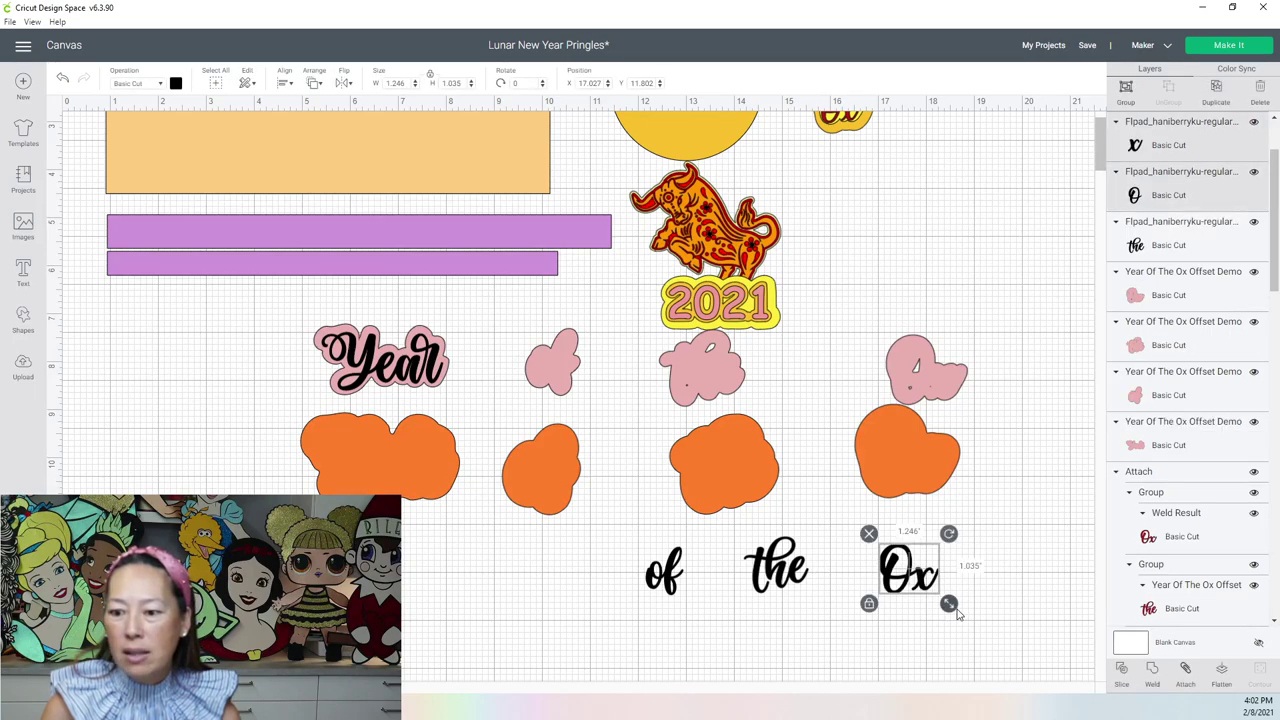
left_click(1153, 675)
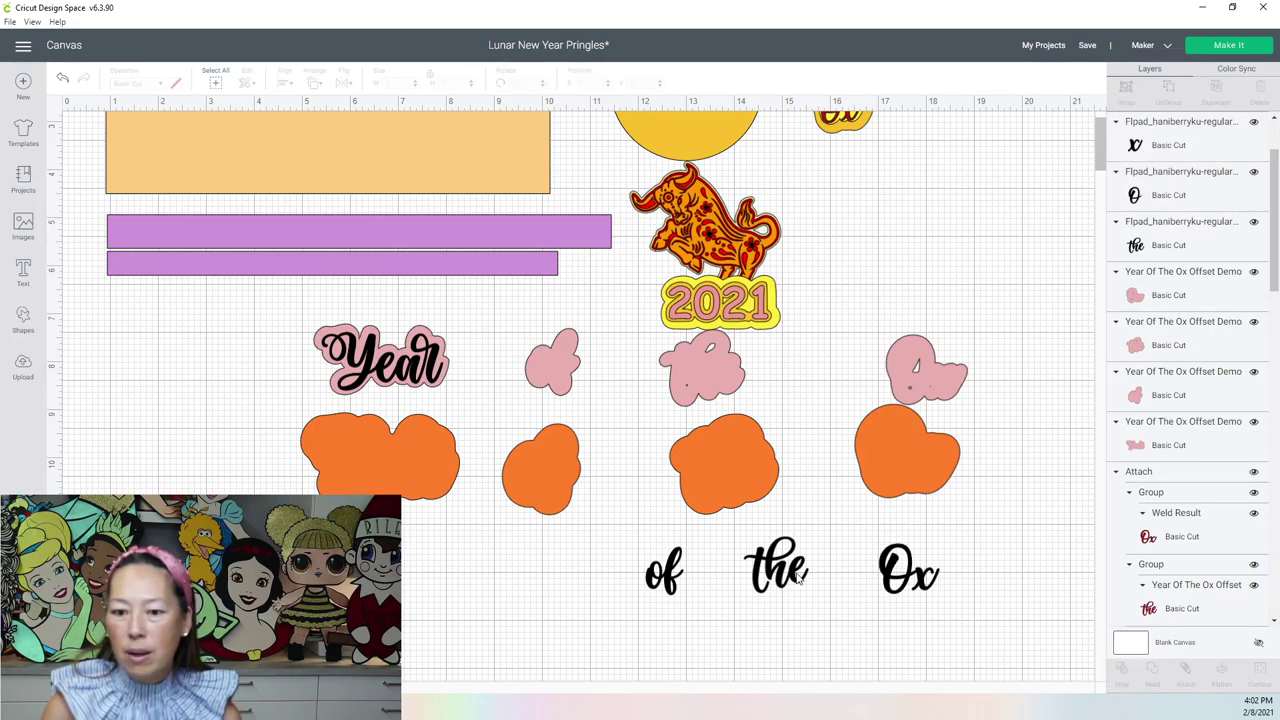
Step: Move 'of' onto the small pink offset and set 'the' aside on the orange blob
left_click(800, 574)
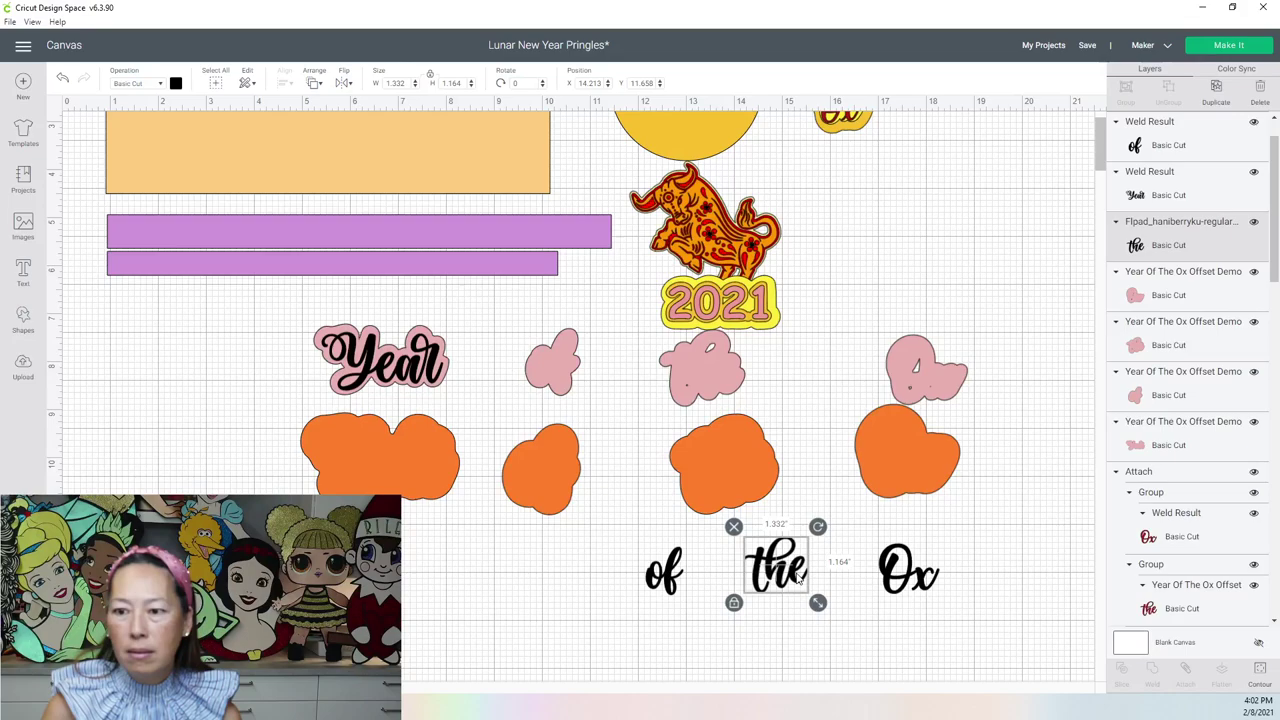
left_click_drag(667, 570, 585, 401)
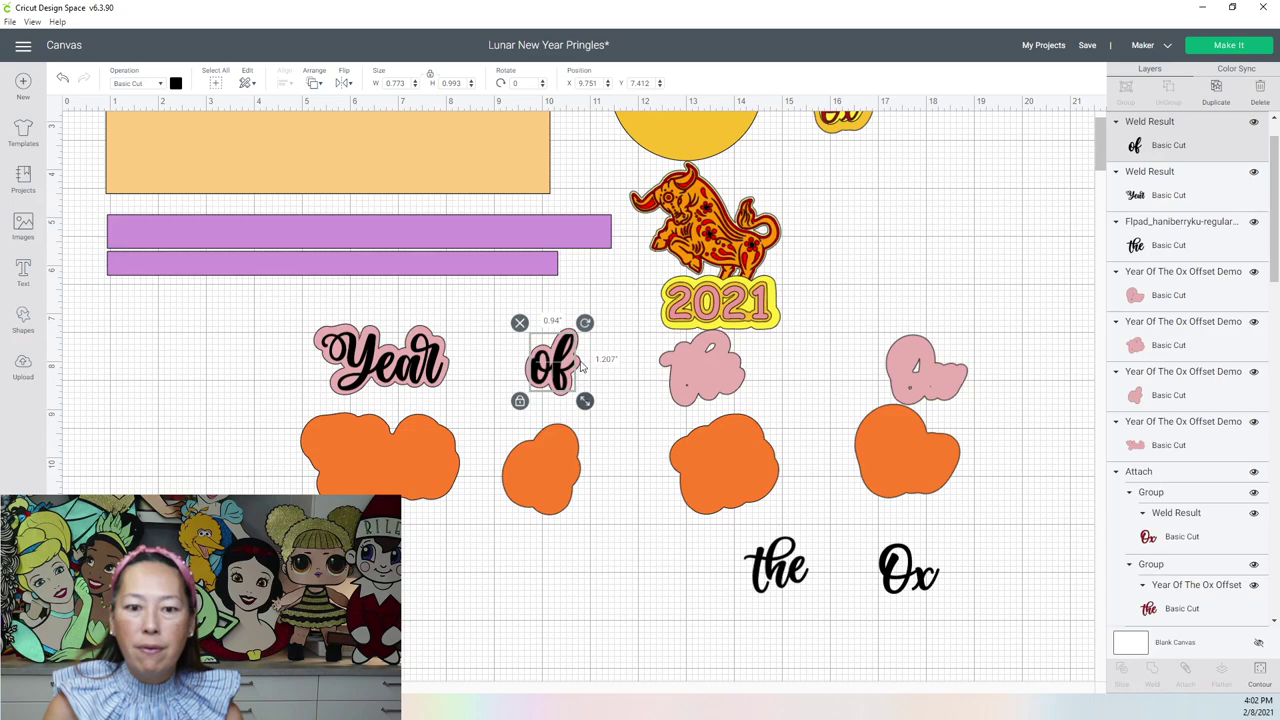
left_click(782, 588)
left_click_drag(782, 588, 685, 384)
left_click_drag(648, 441, 635, 512)
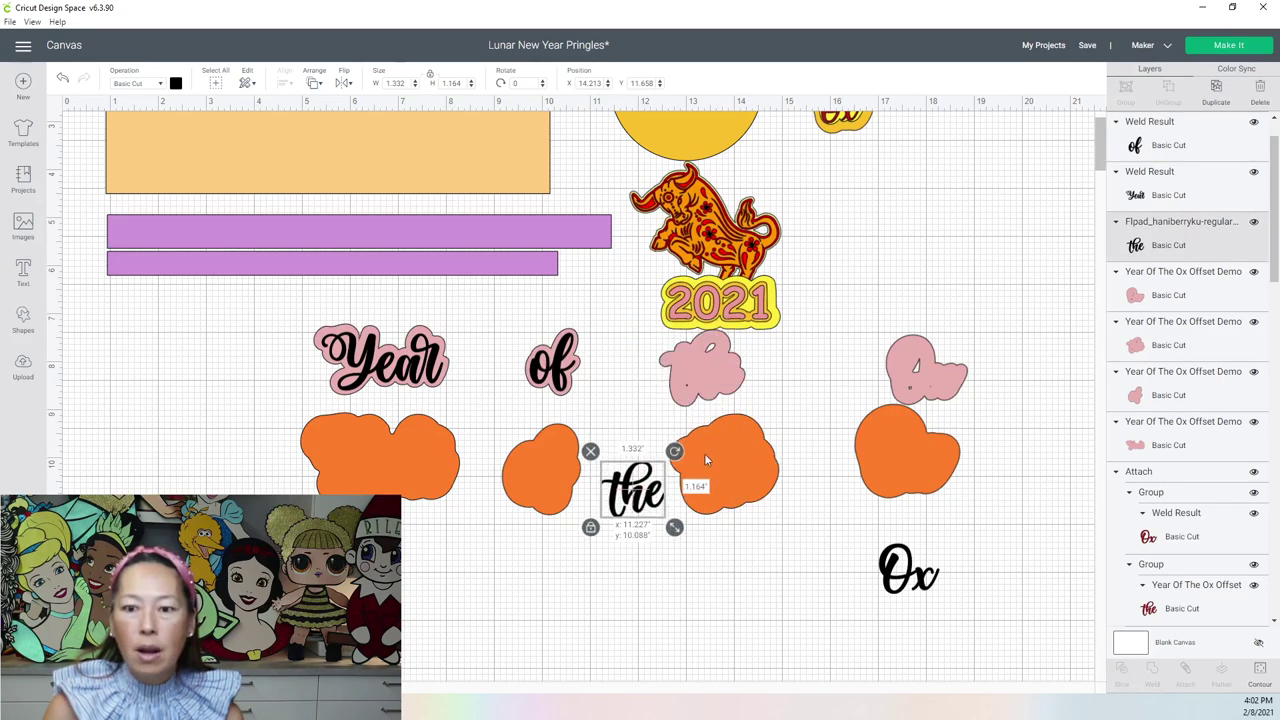
left_click(713, 367)
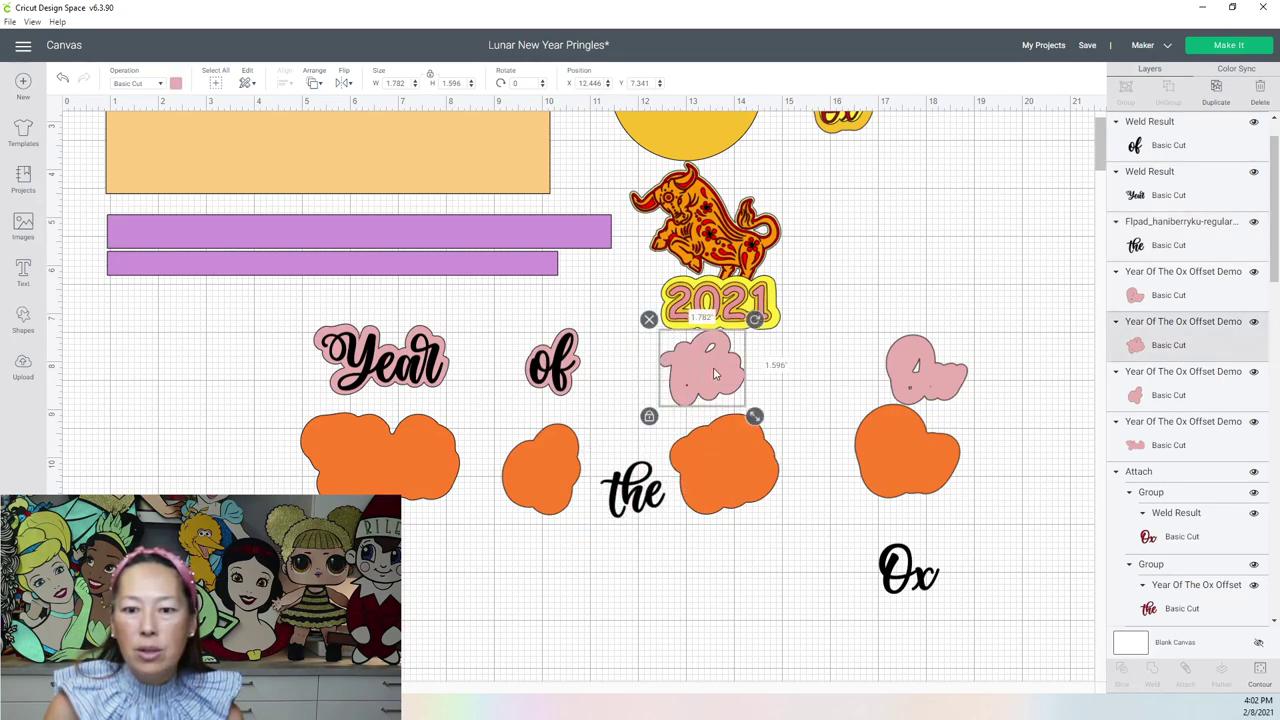
Step: Hide all contours on the pink offset under 2021 and move 'the' onto it
left_click(1263, 670)
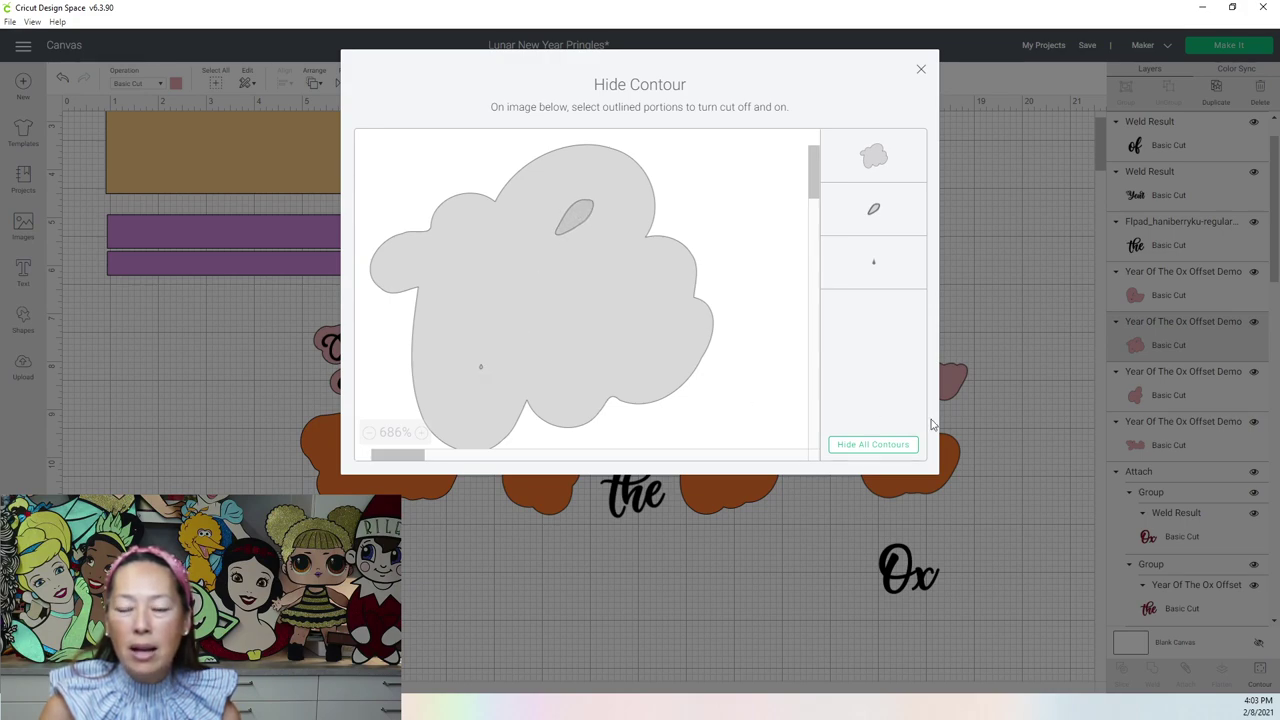
left_click(889, 446)
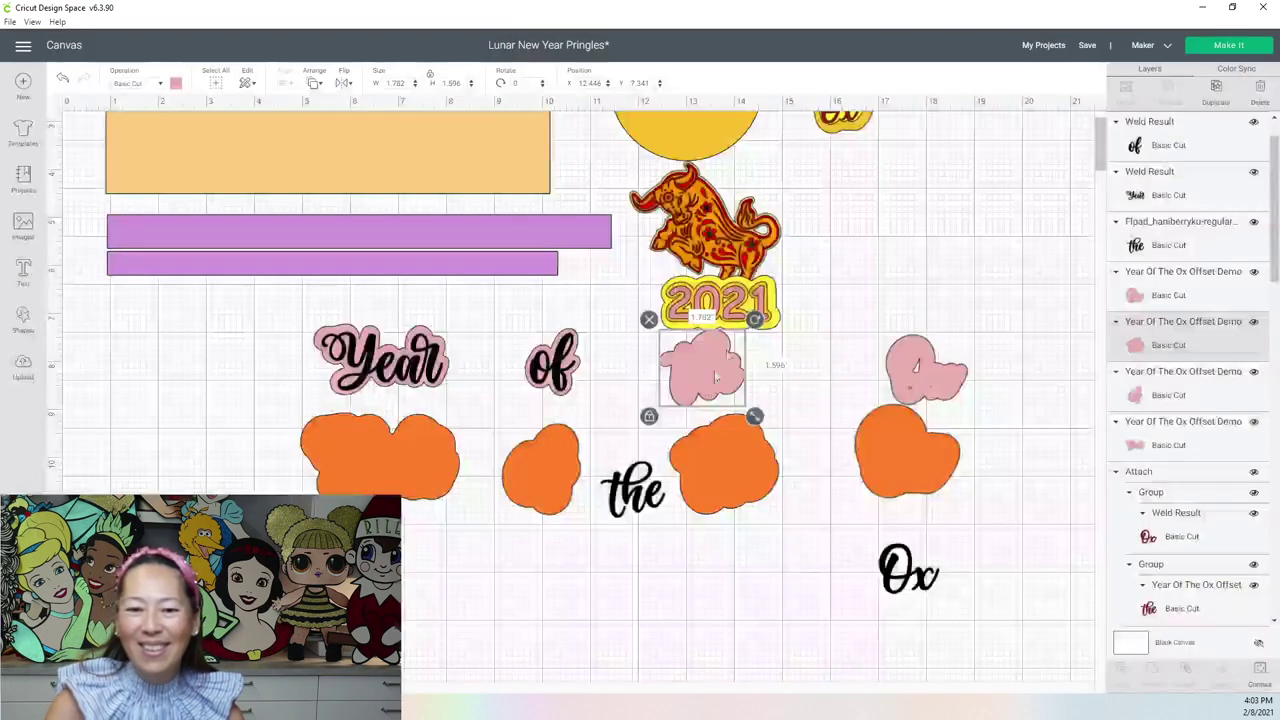
left_click_drag(668, 452, 741, 330)
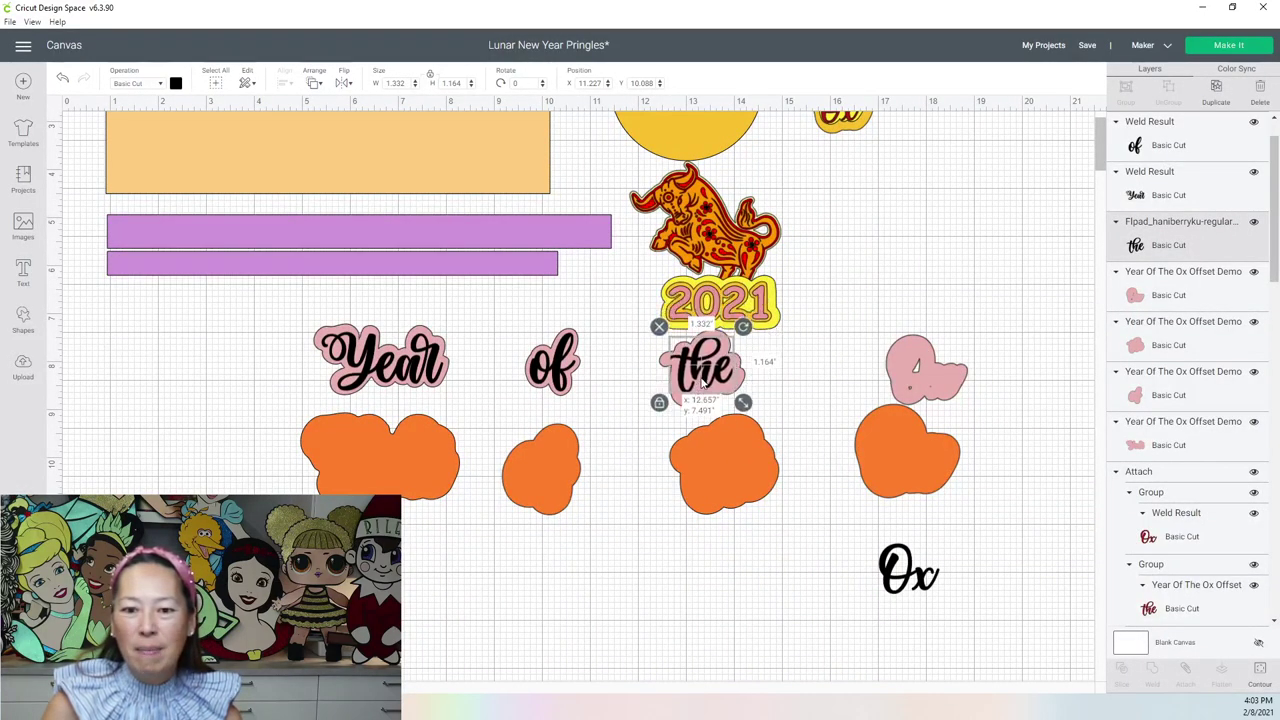
left_click(749, 404)
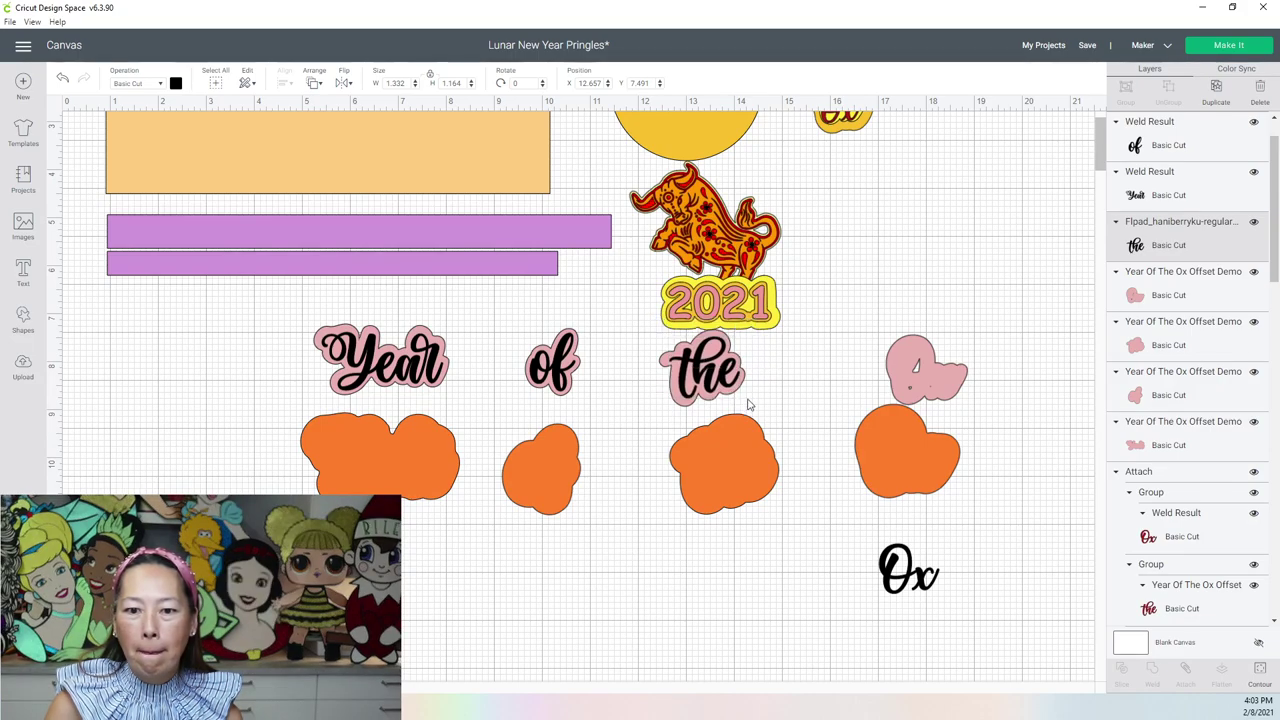
Step: Hide the inner contours of the right pink offset and move 'Ox' onto it
left_click(863, 573)
left_click(960, 368)
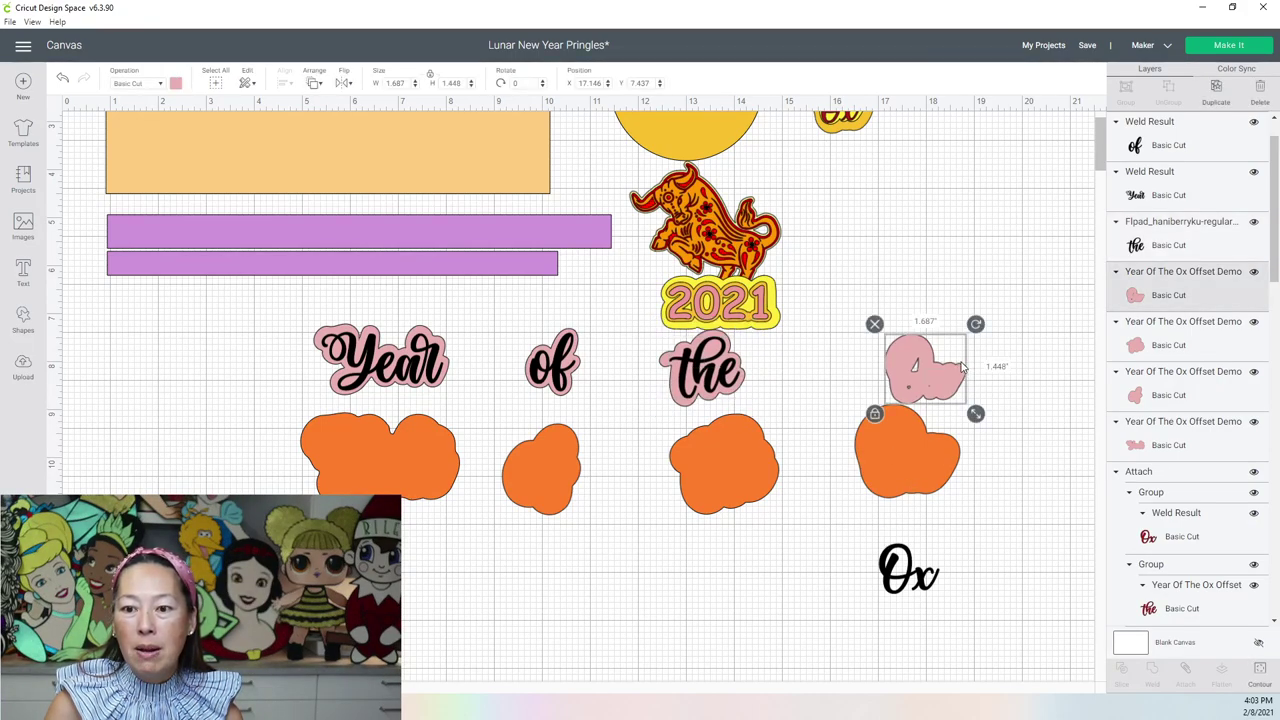
left_click(1260, 672)
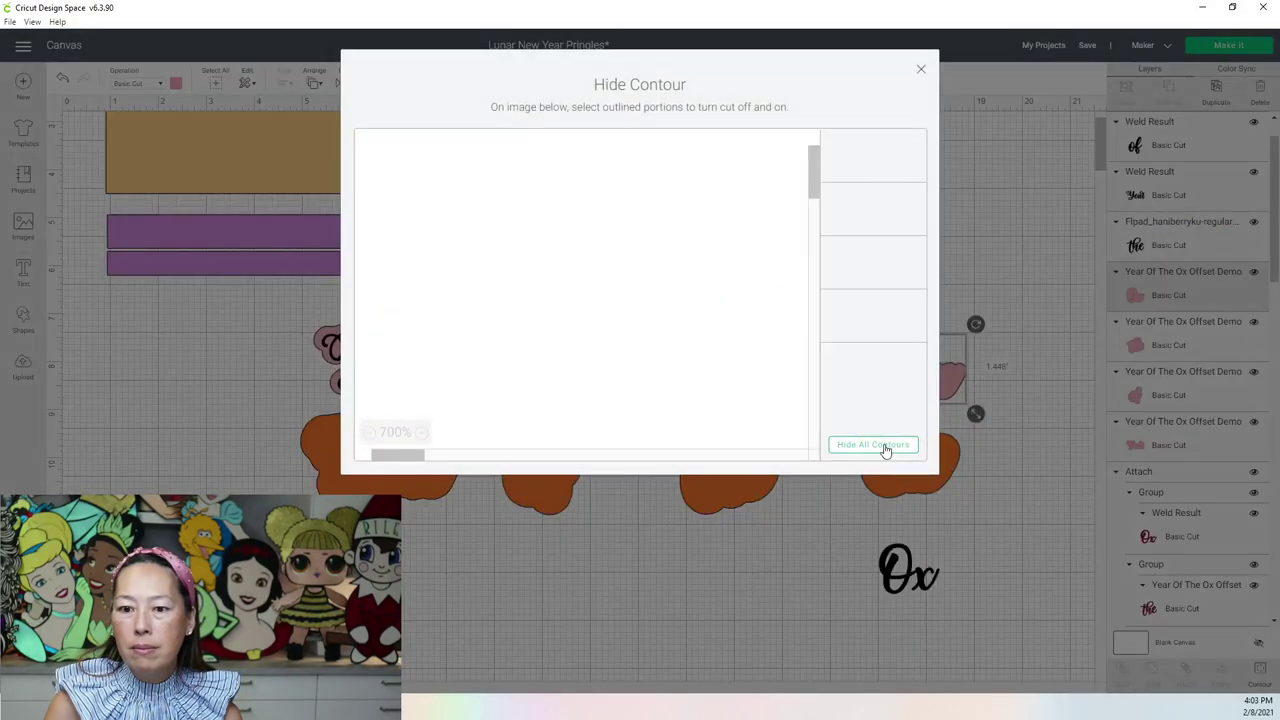
left_click(923, 72)
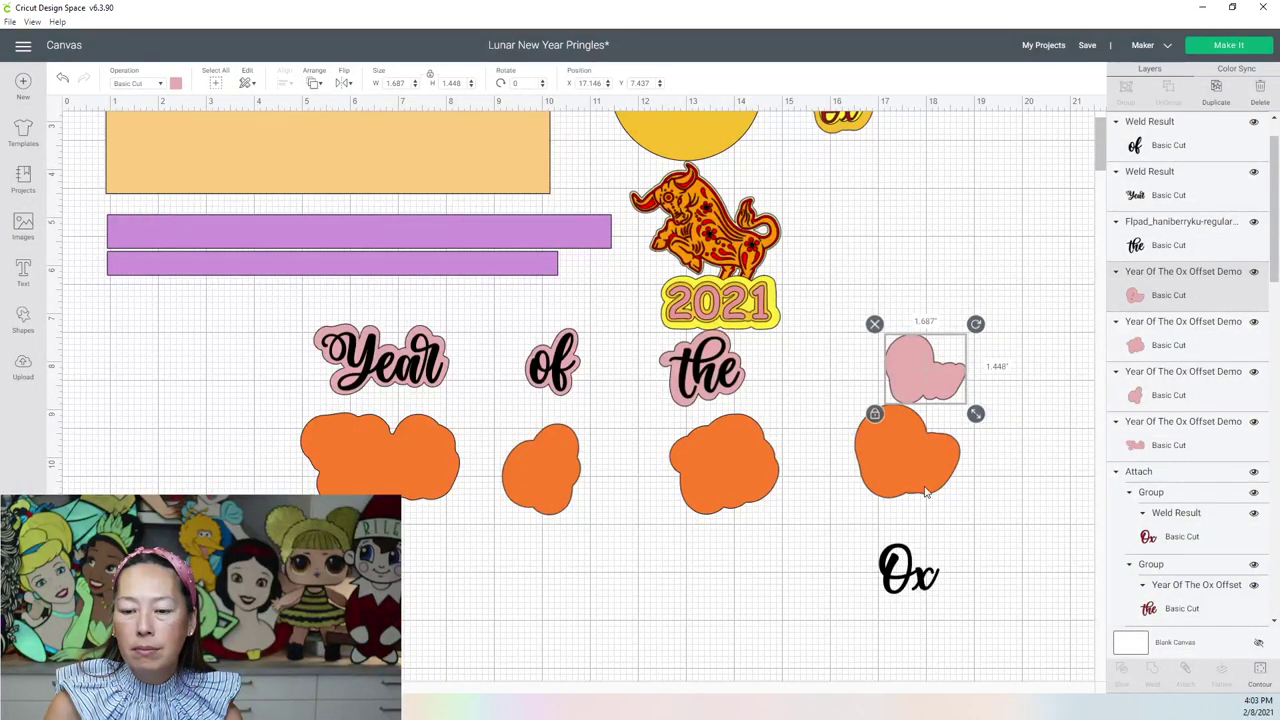
left_click_drag(912, 568, 946, 388)
Step: Center Year on its pink offset and orange blob and group them
left_click(907, 455)
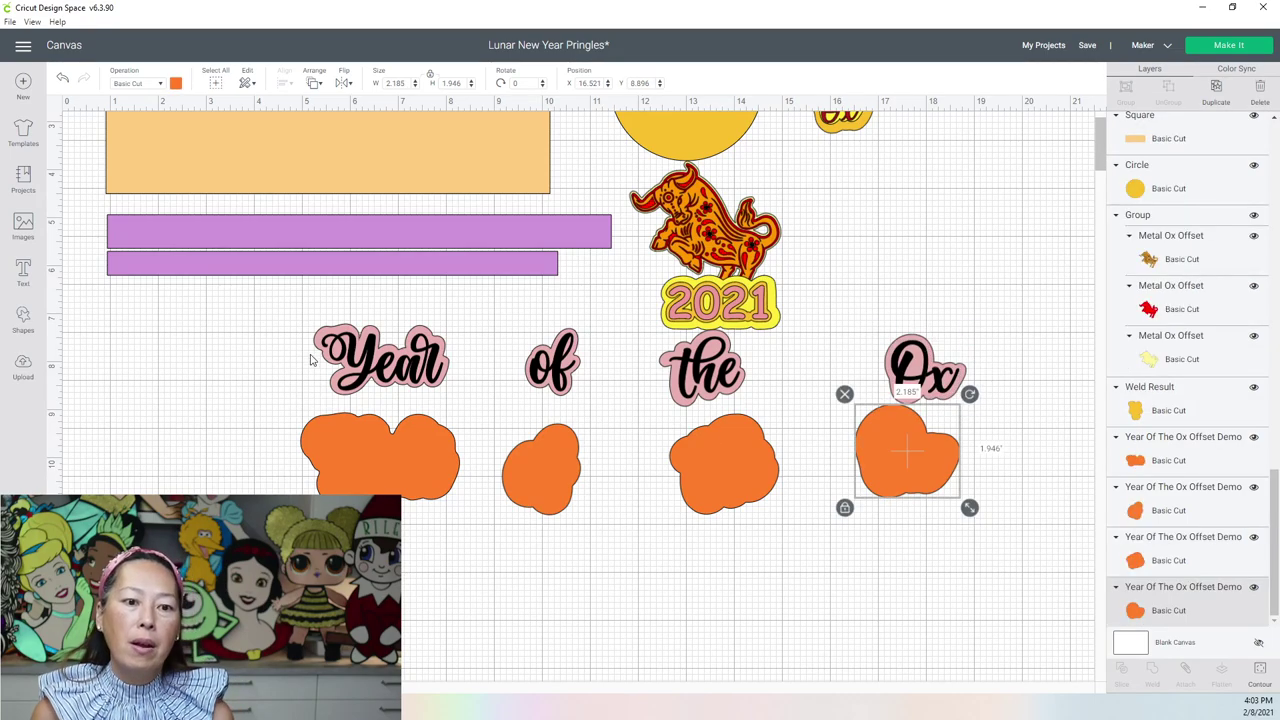
left_click_drag(440, 378, 567, 402)
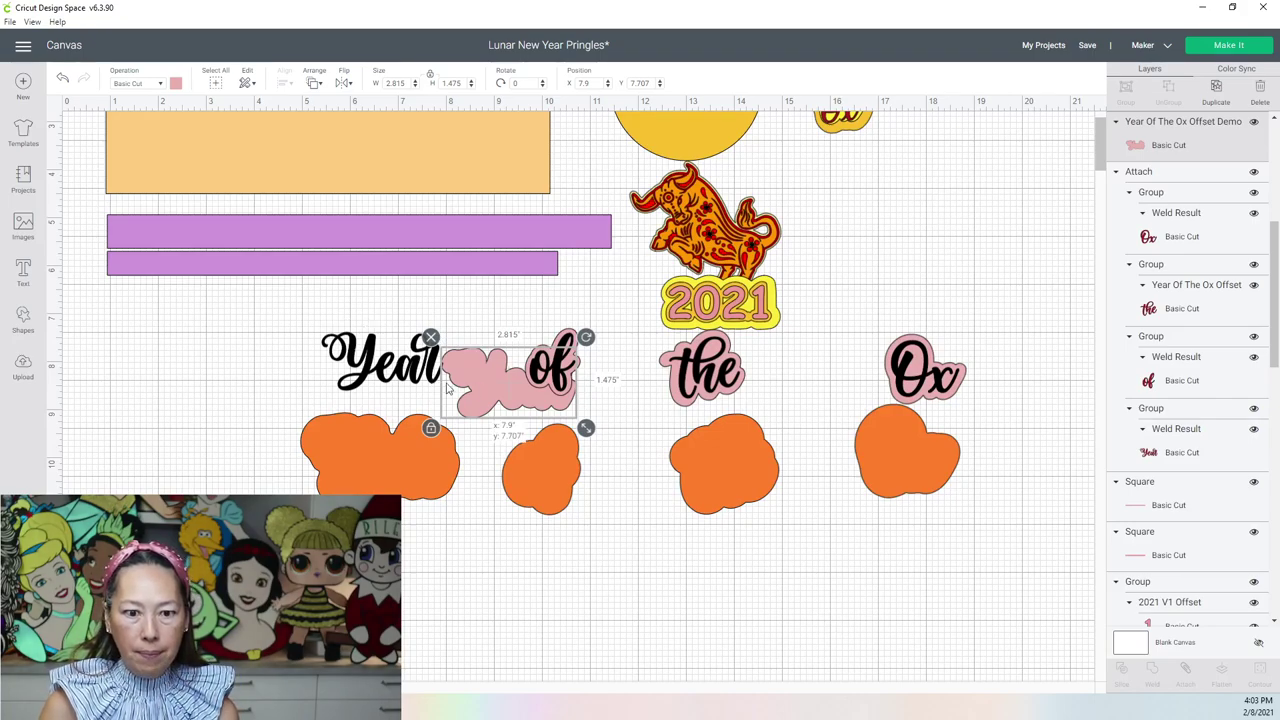
left_click_drag(453, 381, 424, 499)
left_click(253, 352)
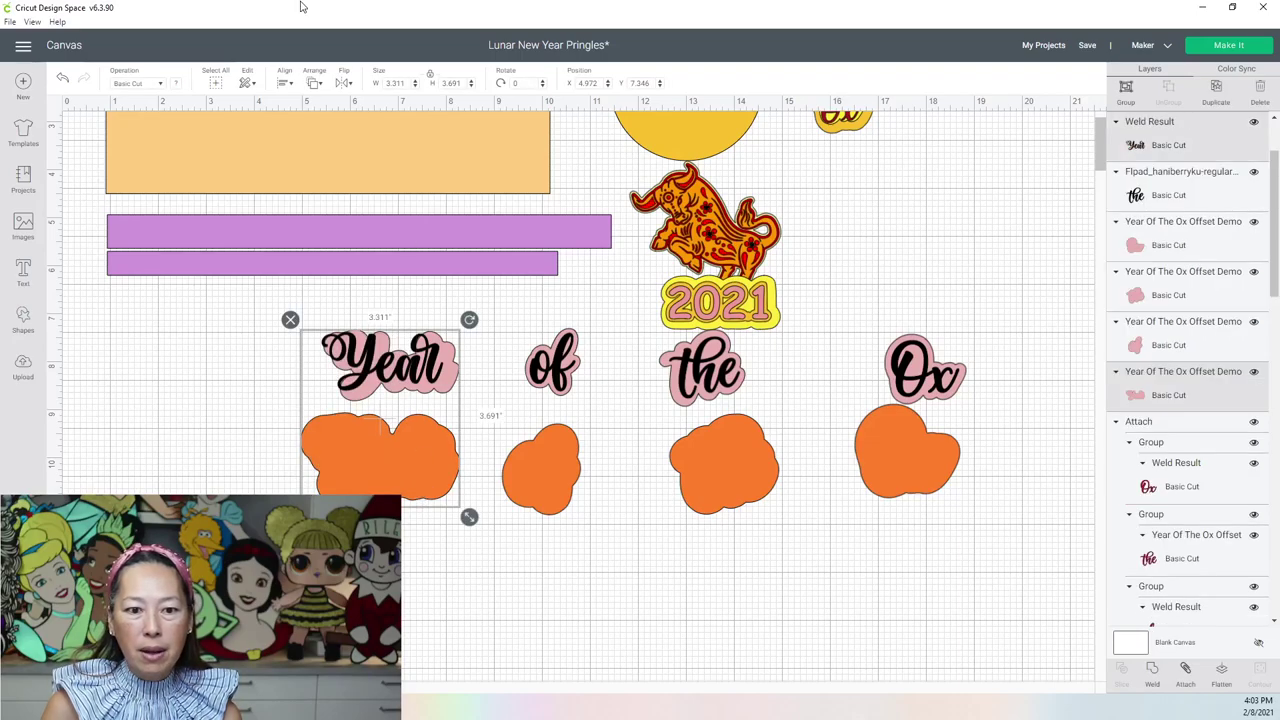
left_click(284, 87)
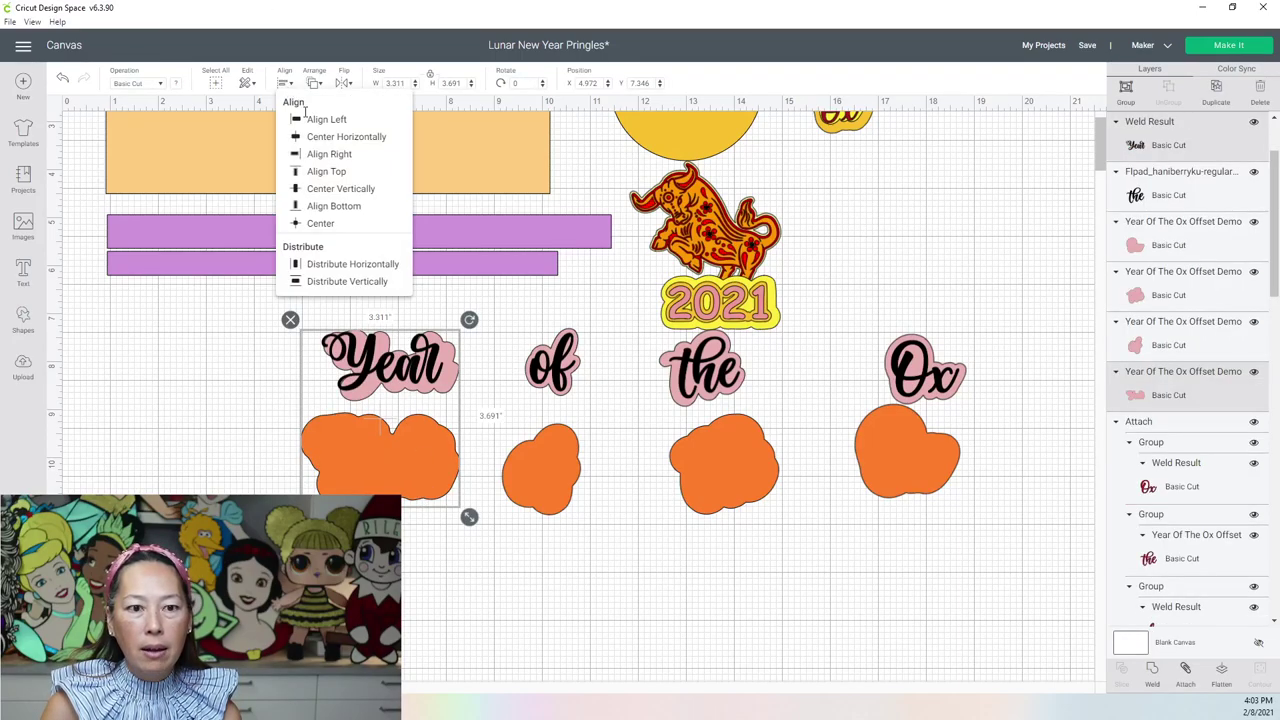
left_click(329, 223)
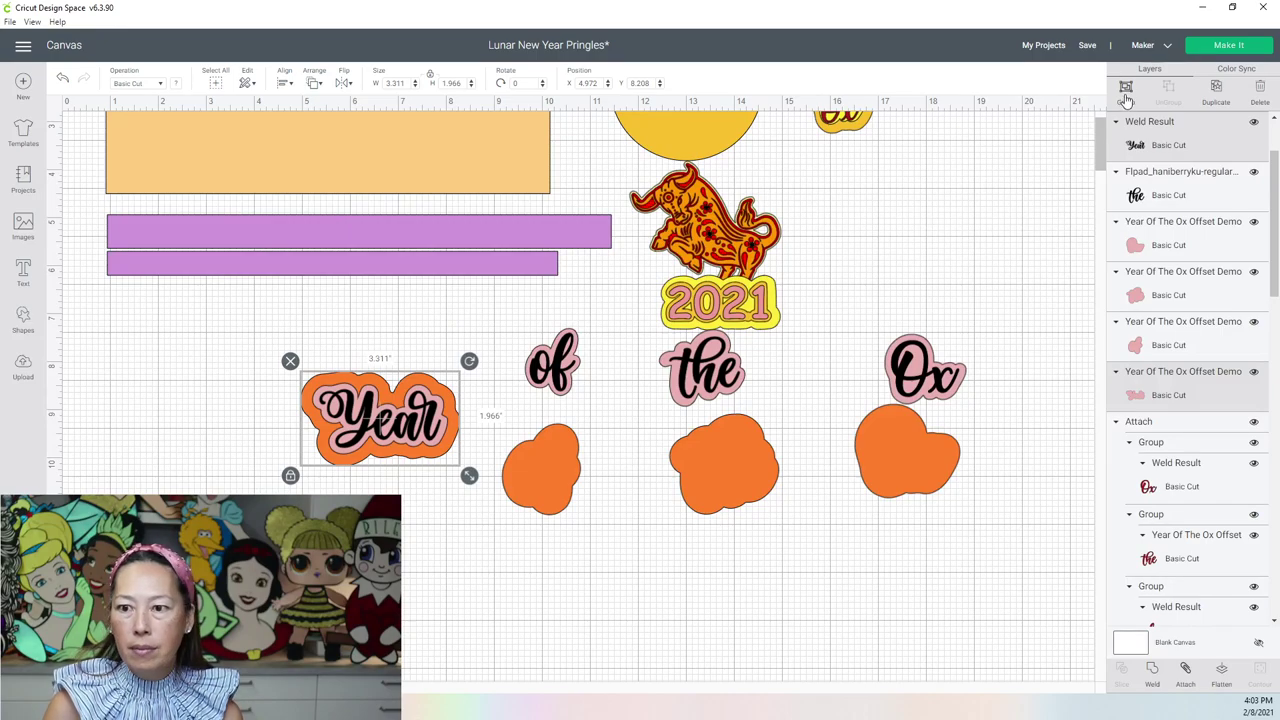
key("ctrl+g")
Step: Center 'of' on its backings, group them and nudge the sticker into place
left_click_drag(513, 321, 557, 490)
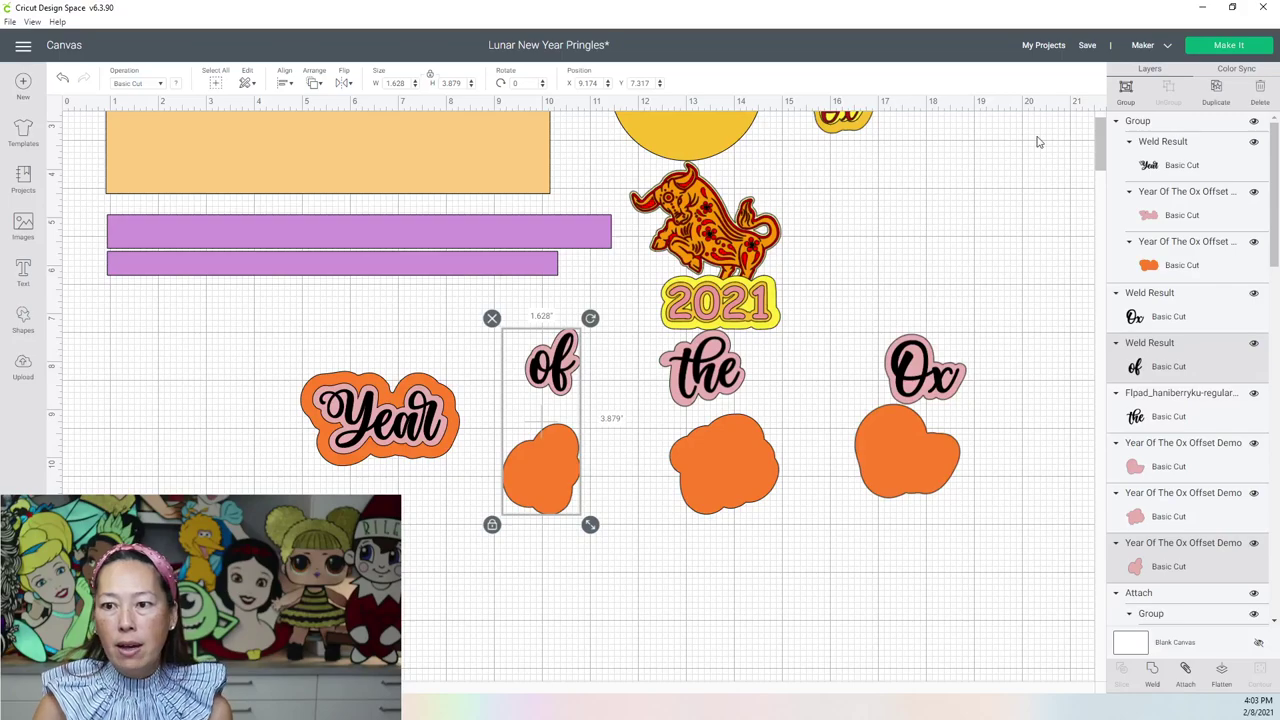
left_click(286, 83)
left_click(318, 225)
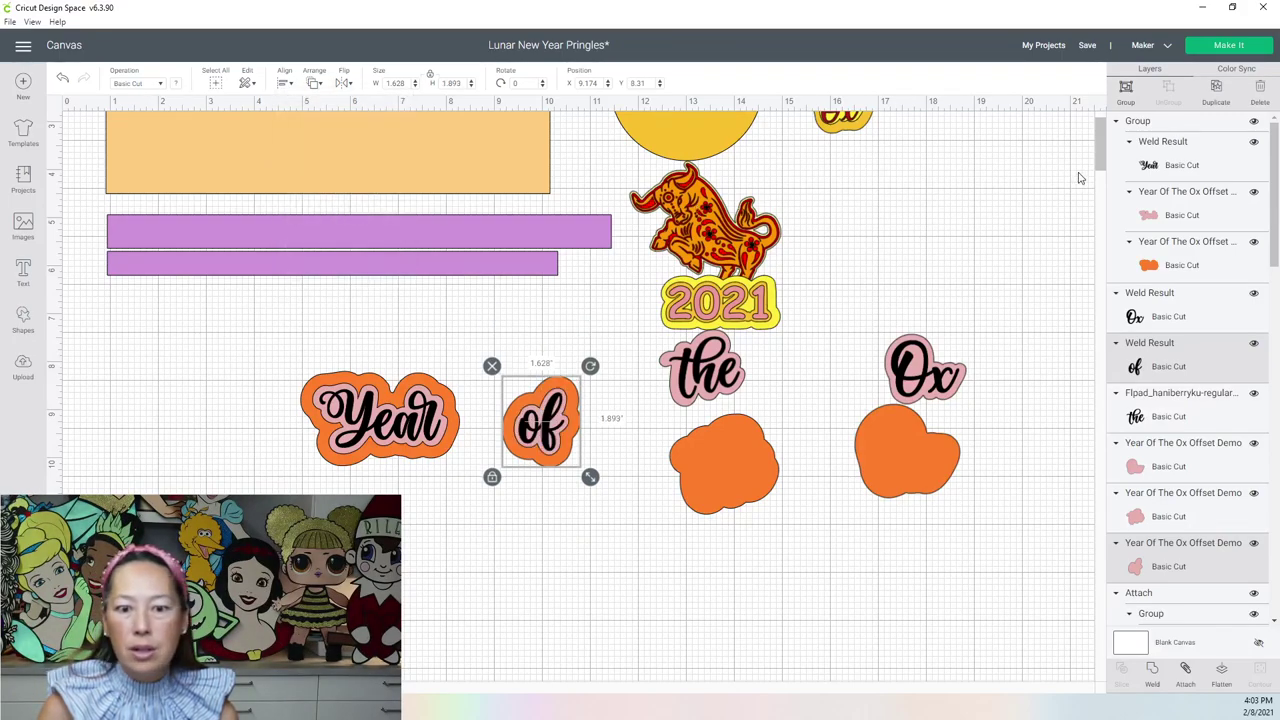
left_click(1125, 92)
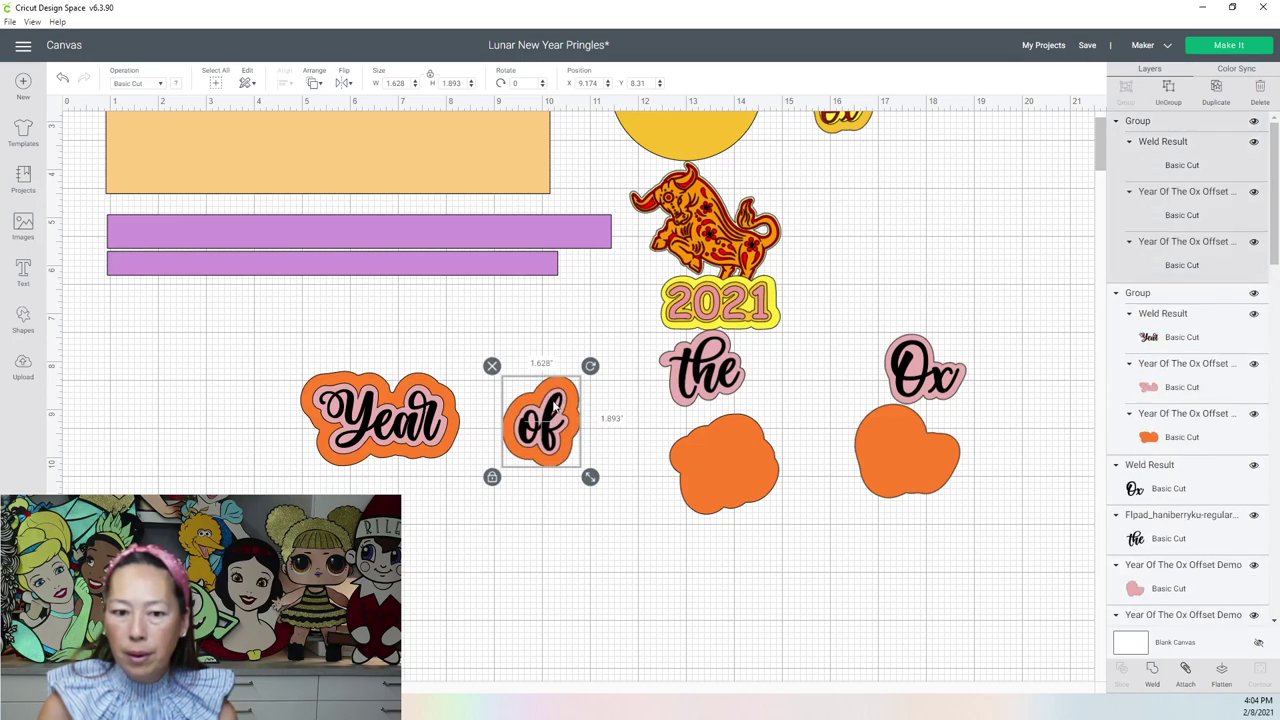
mouse_move(553, 362)
left_mouse_down()
mouse_move(576, 590)
mouse_move(577, 360)
mouse_move(550, 470)
mouse_move(529, 370)
left_mouse_up()
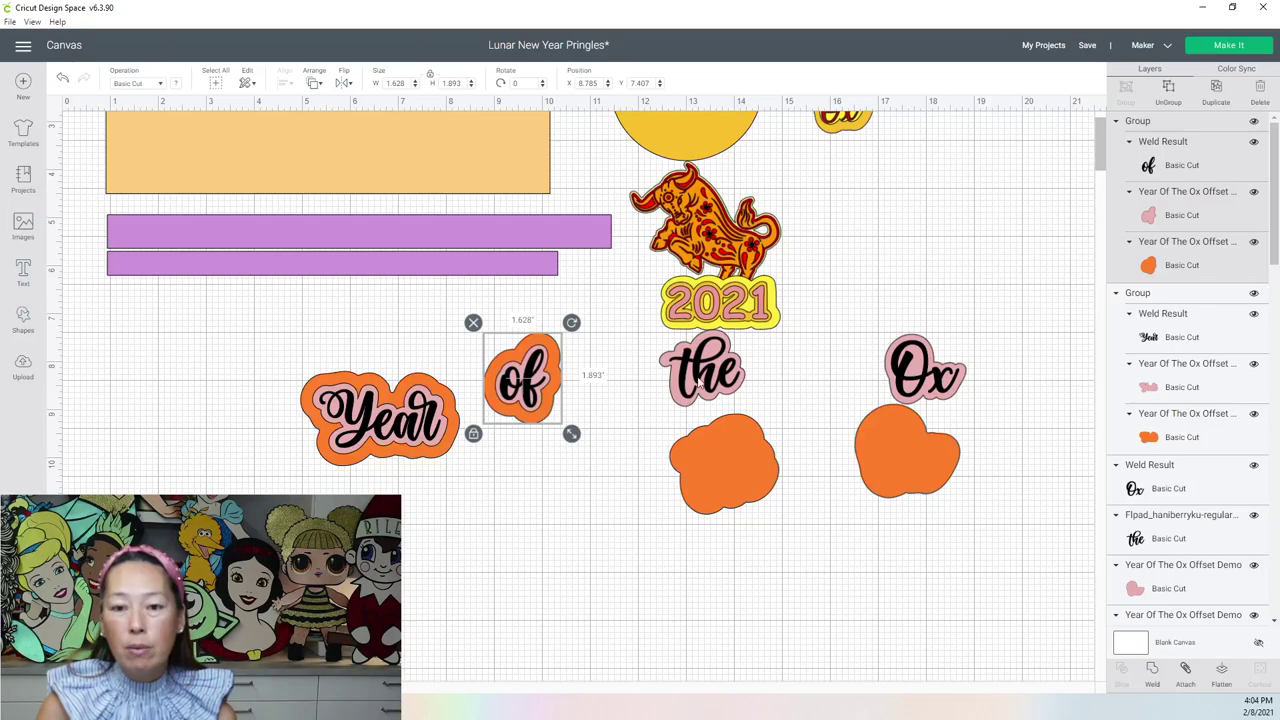
Step: Move 'the' onto its orange backing, center the layers and group them
left_click(648, 385)
left_click(720, 383)
left_click_drag(720, 383, 656, 442)
left_click(646, 523)
left_click(730, 460)
left_click(673, 472)
left_click(289, 88)
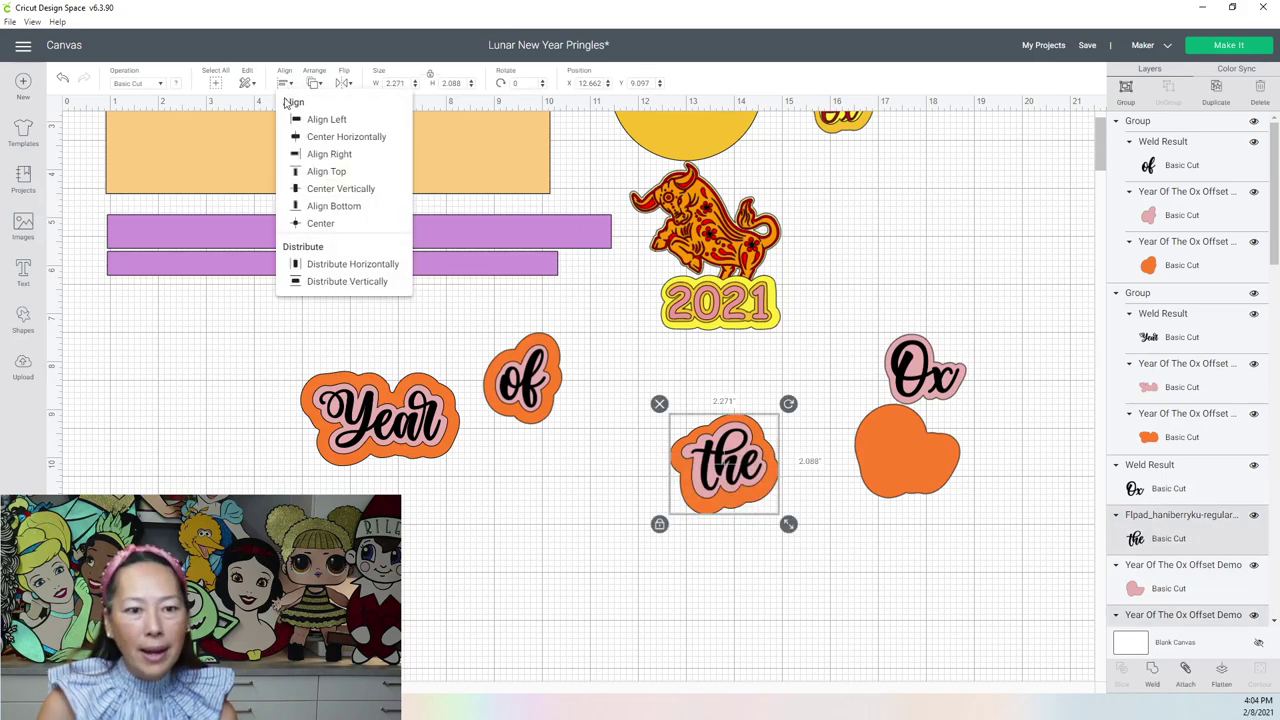
left_click(298, 220)
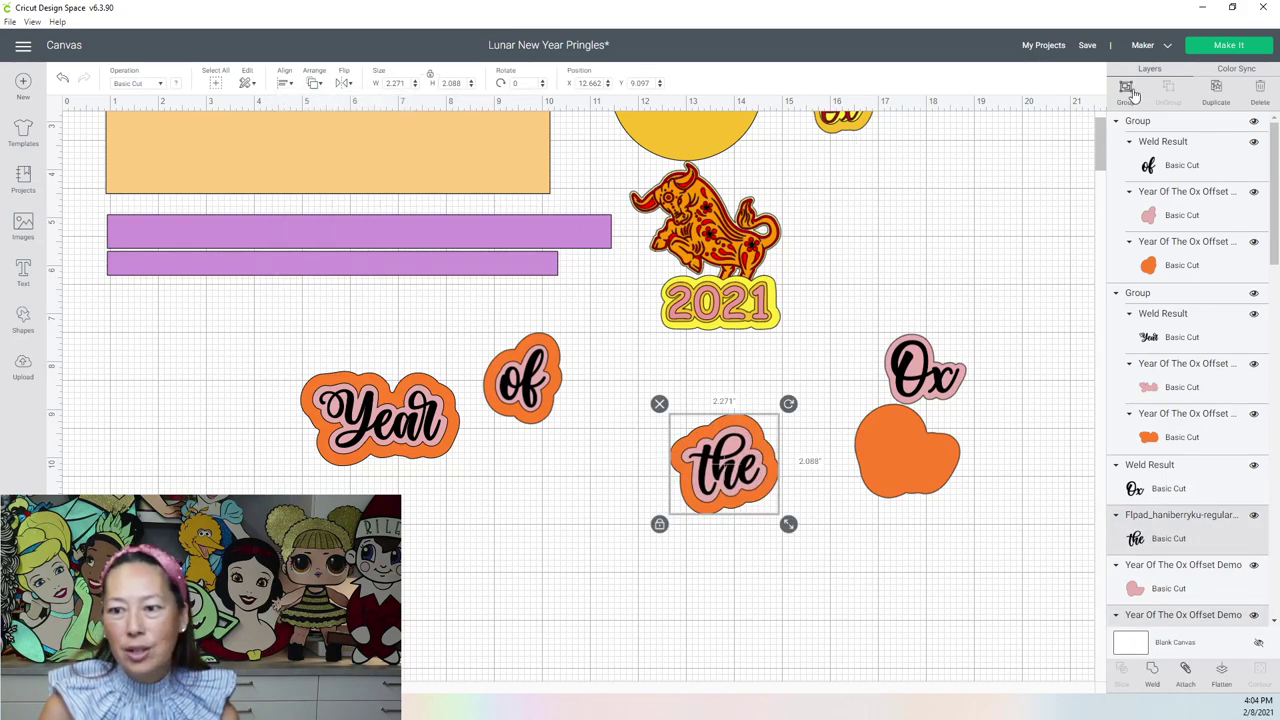
left_click(1126, 90)
Step: Center 'Ox' on its pink and orange backings and group them
left_click_drag(912, 290, 933, 532)
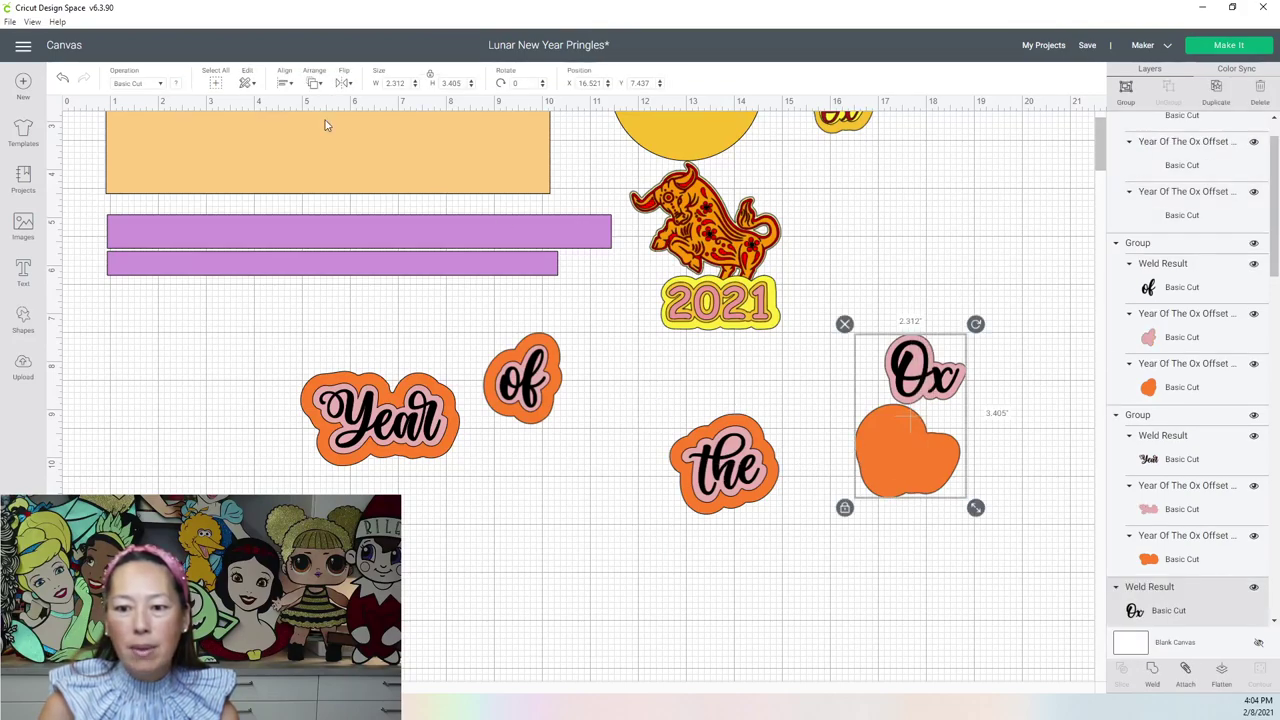
left_click(287, 86)
left_click(316, 223)
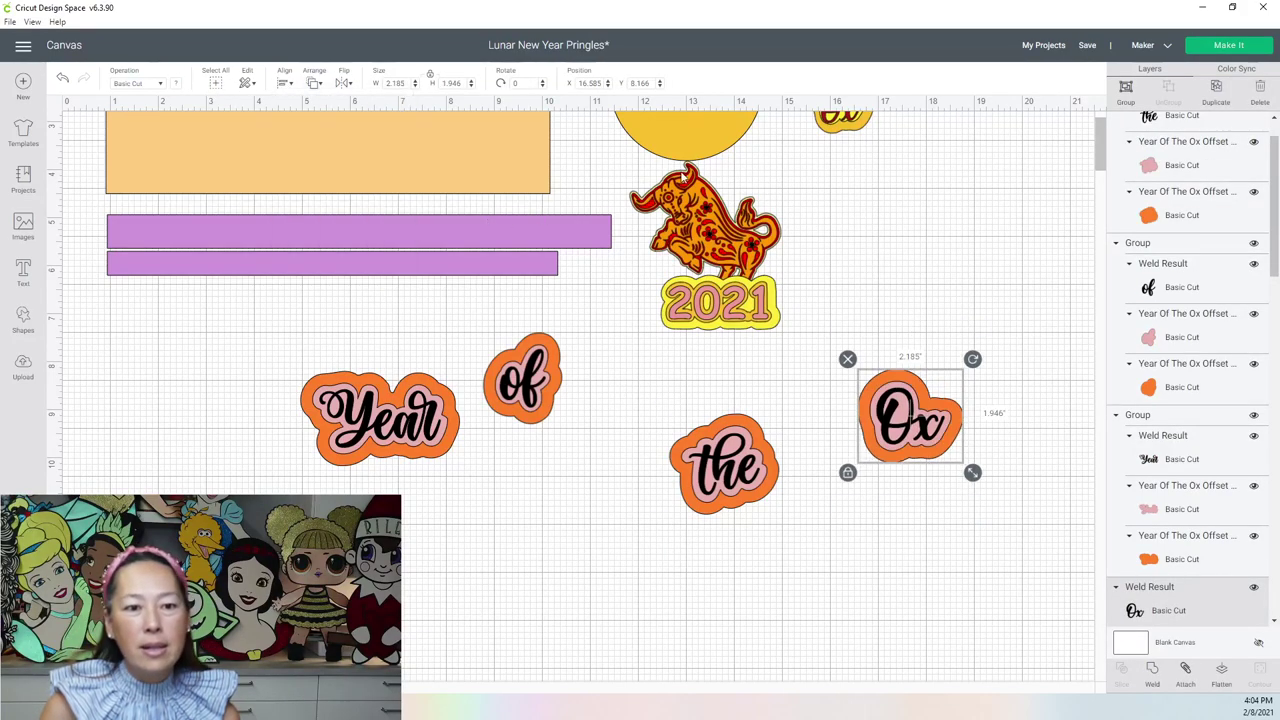
left_click(1127, 91)
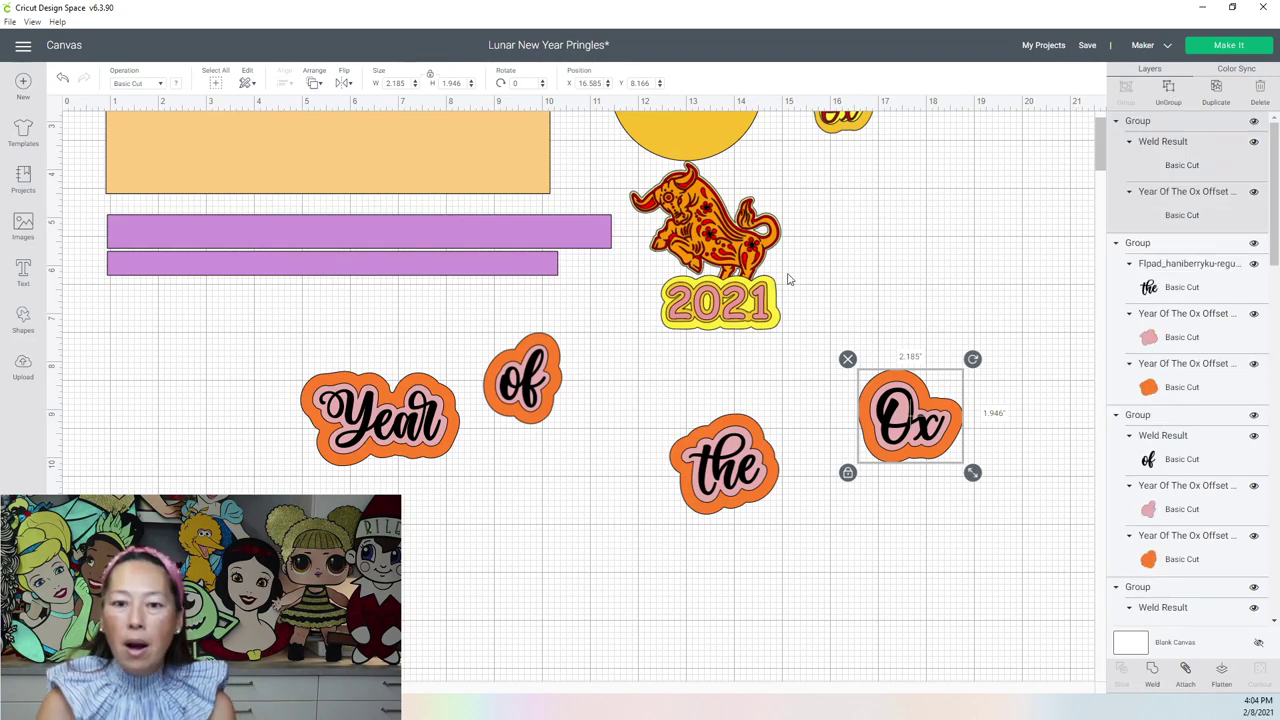
Step: Stack the of, the and Ox stickers in an overlapping column under the Year sticker
scroll(792, 274, "up", 3)
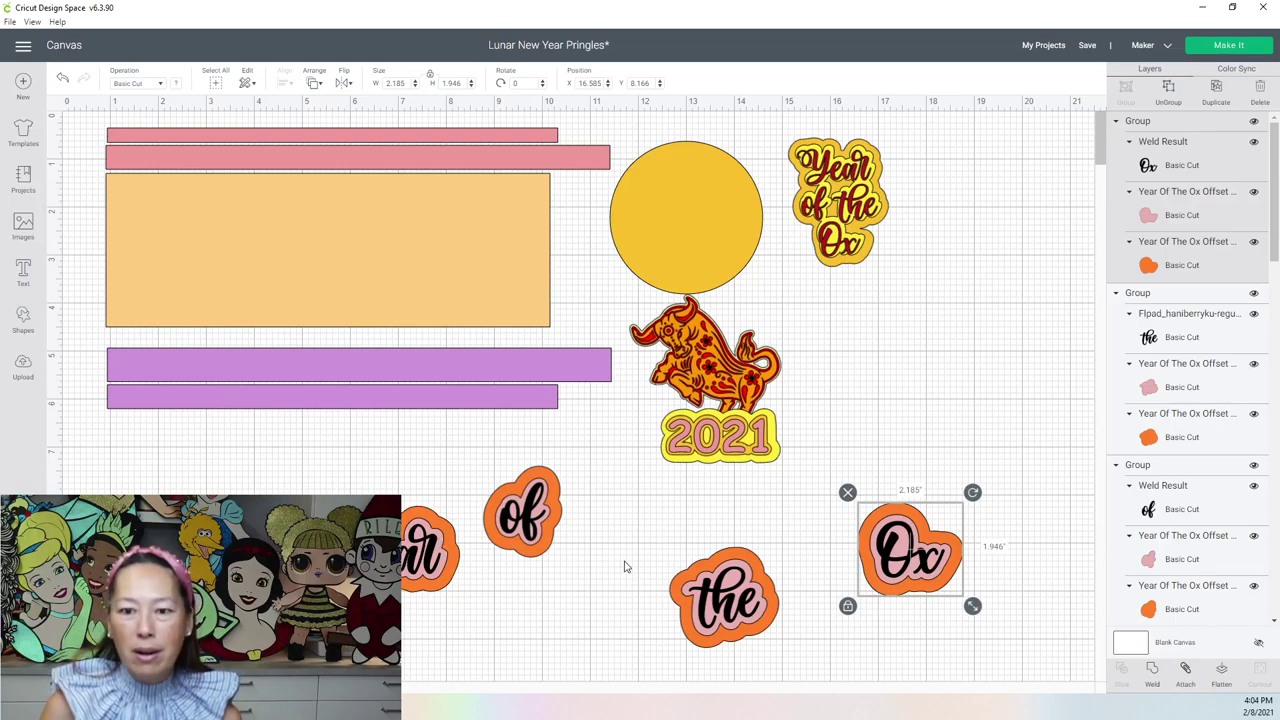
scroll(441, 503, "down", 1)
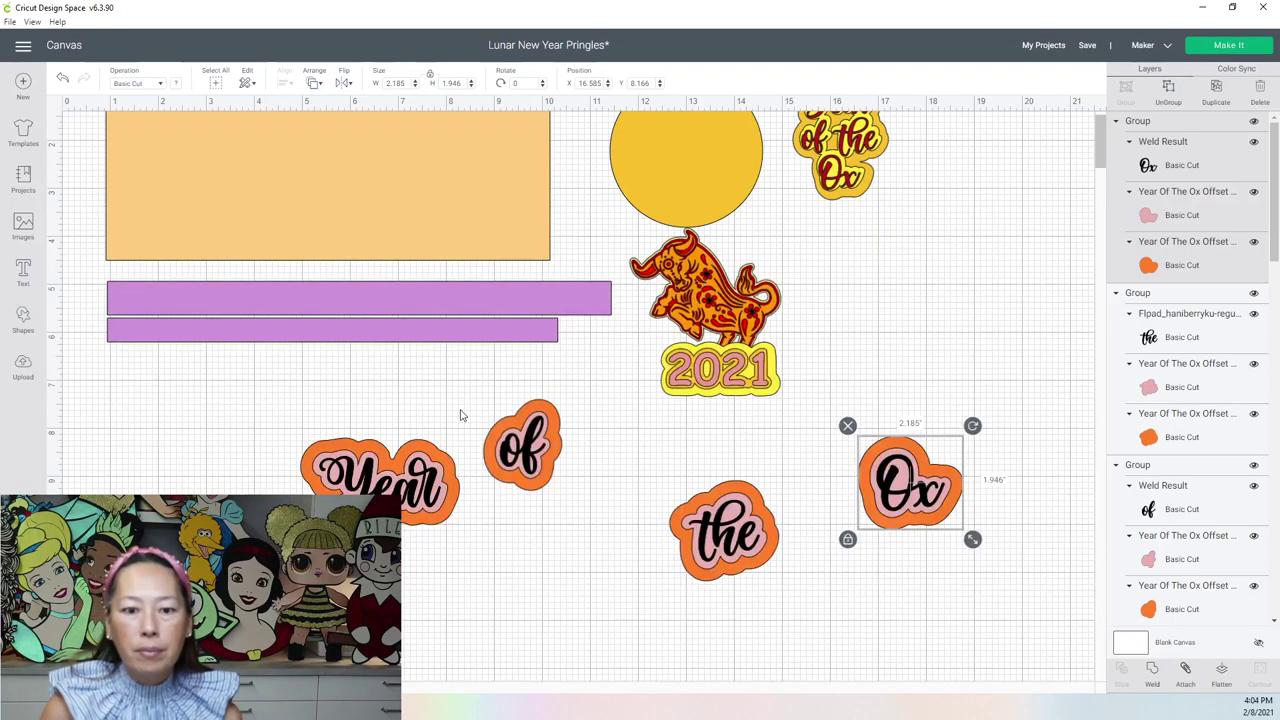
left_click_drag(461, 415, 266, 570)
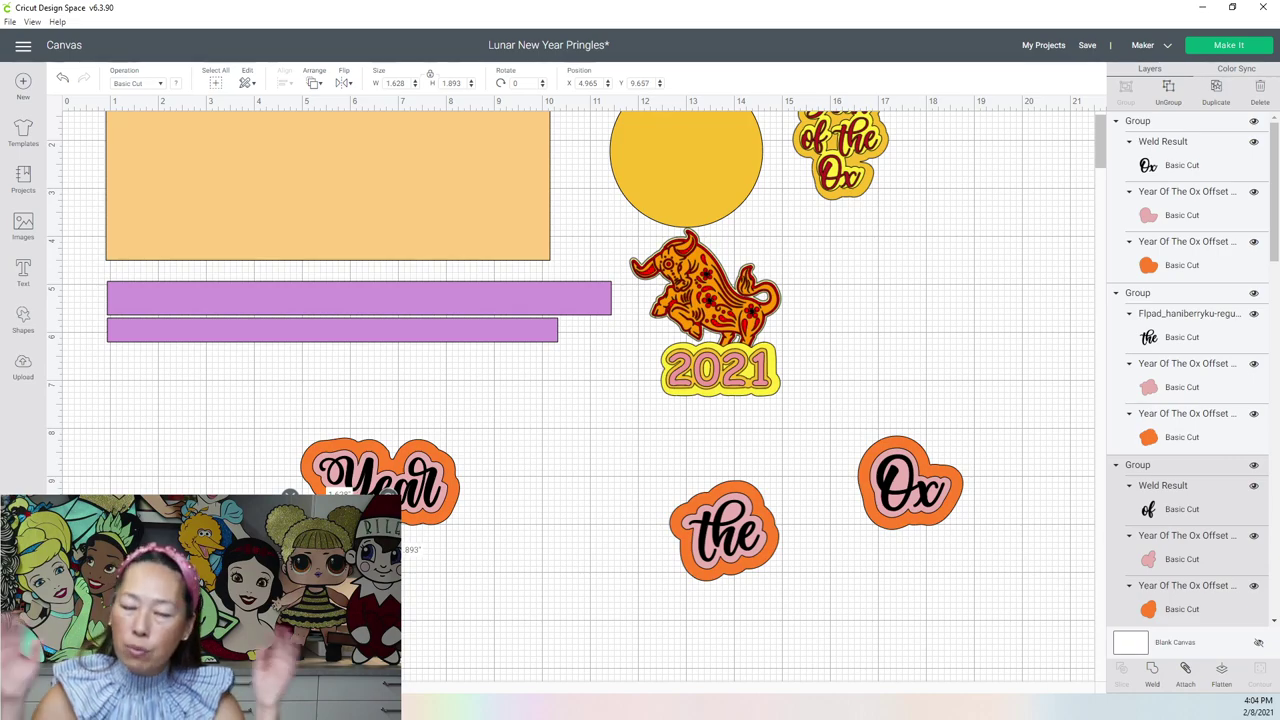
left_click_drag(752, 532, 436, 548)
left_click_drag(912, 480, 443, 668)
key("Escape")
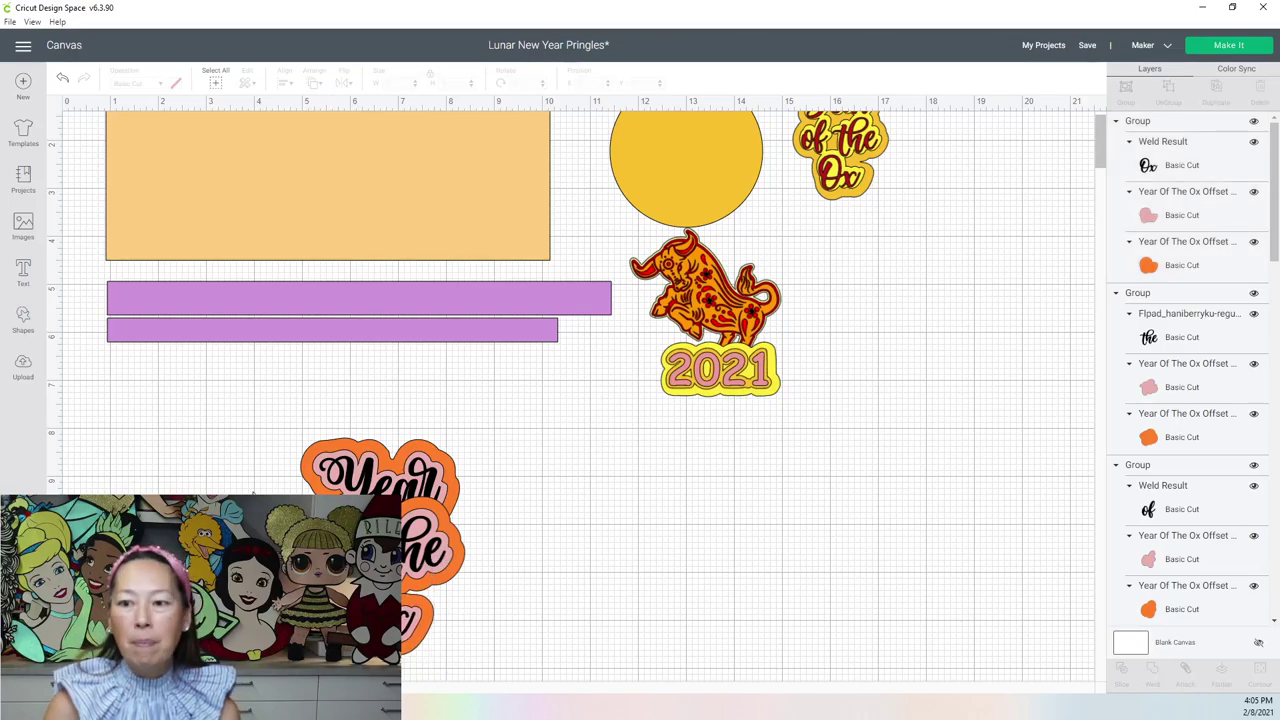
Step: Weld the orange backings of the Ox, the and of stickers into one shape
left_click(1203, 267)
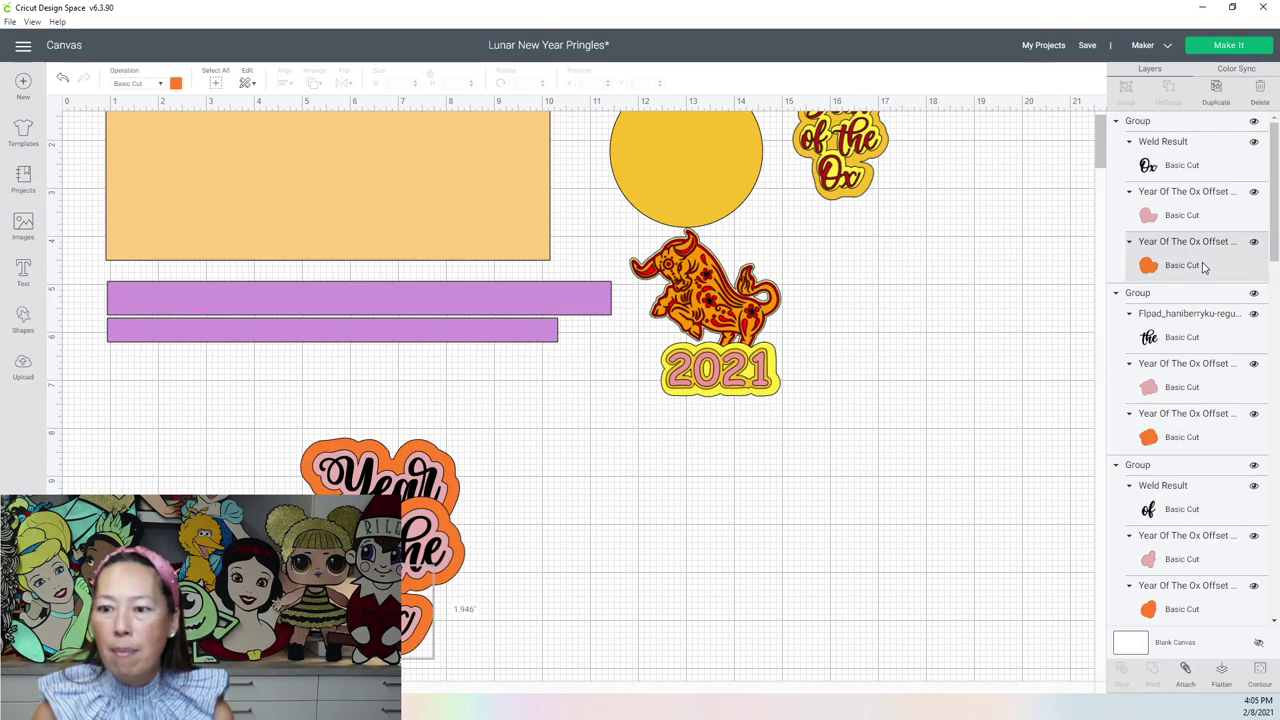
left_click(1192, 433, "shift")
left_click(1159, 589, "shift")
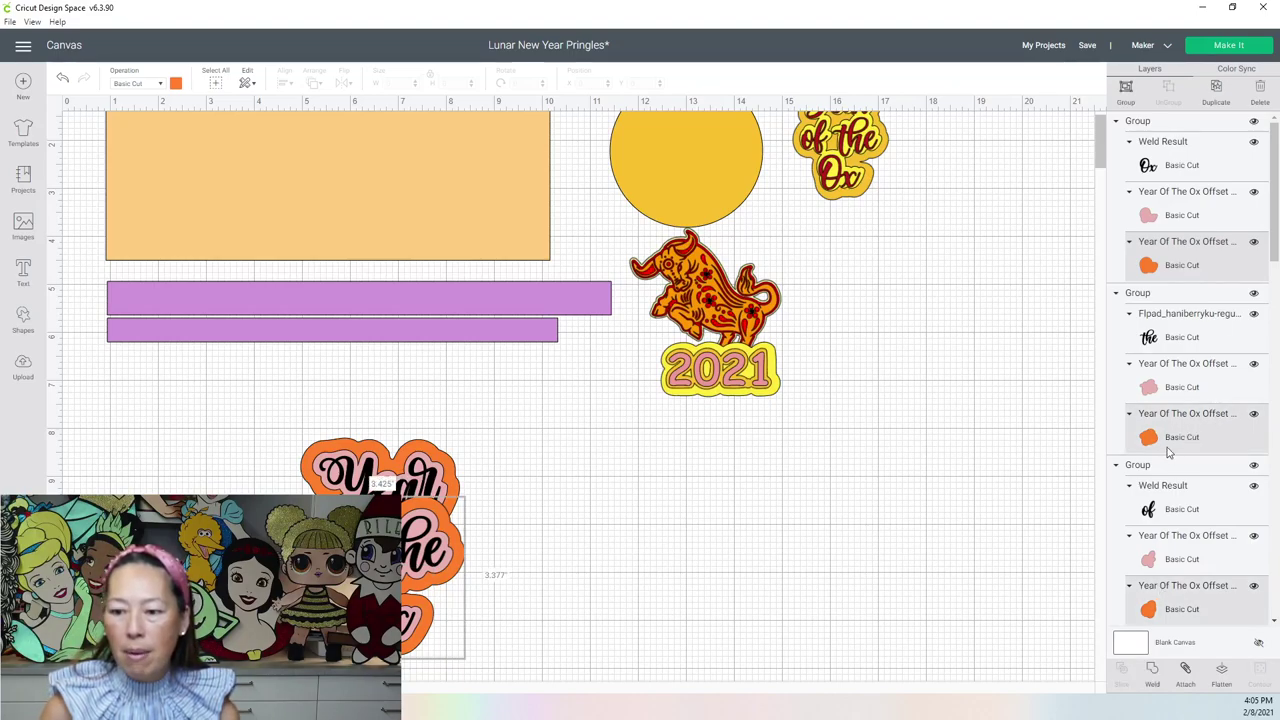
scroll(1168, 452, "down", 5)
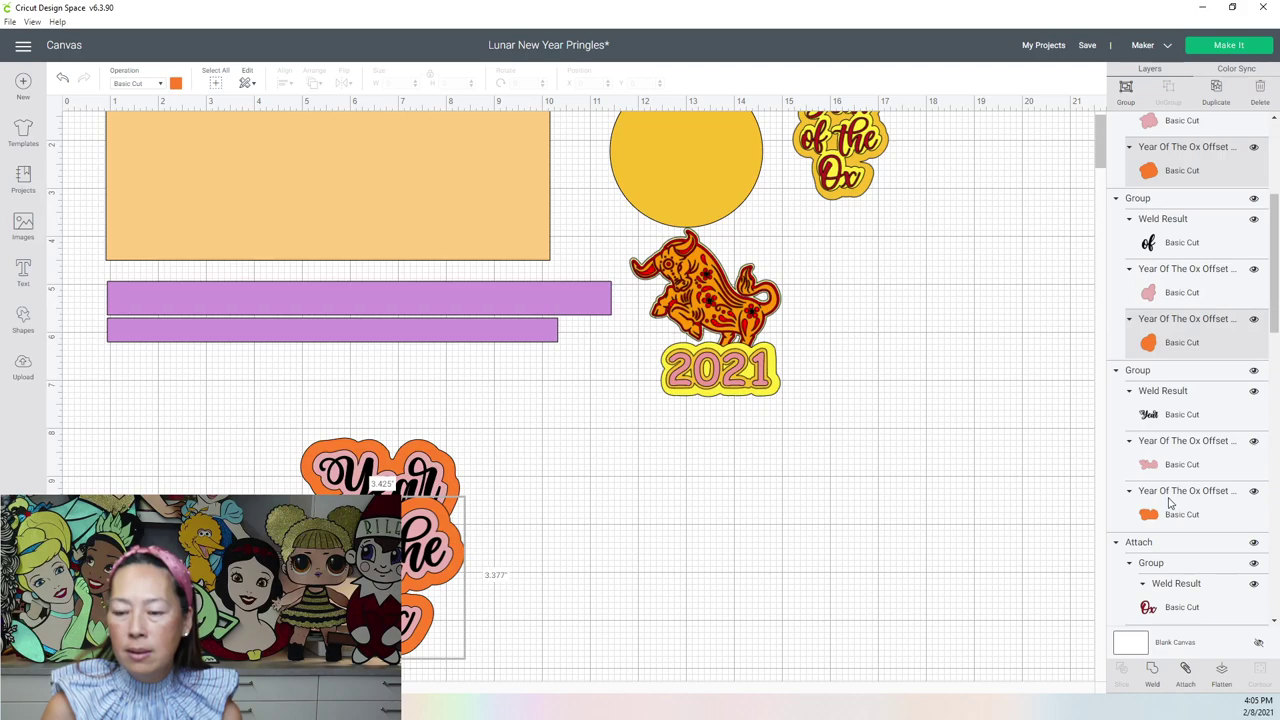
scroll(1170, 503, "up", 3)
left_click(760, 514)
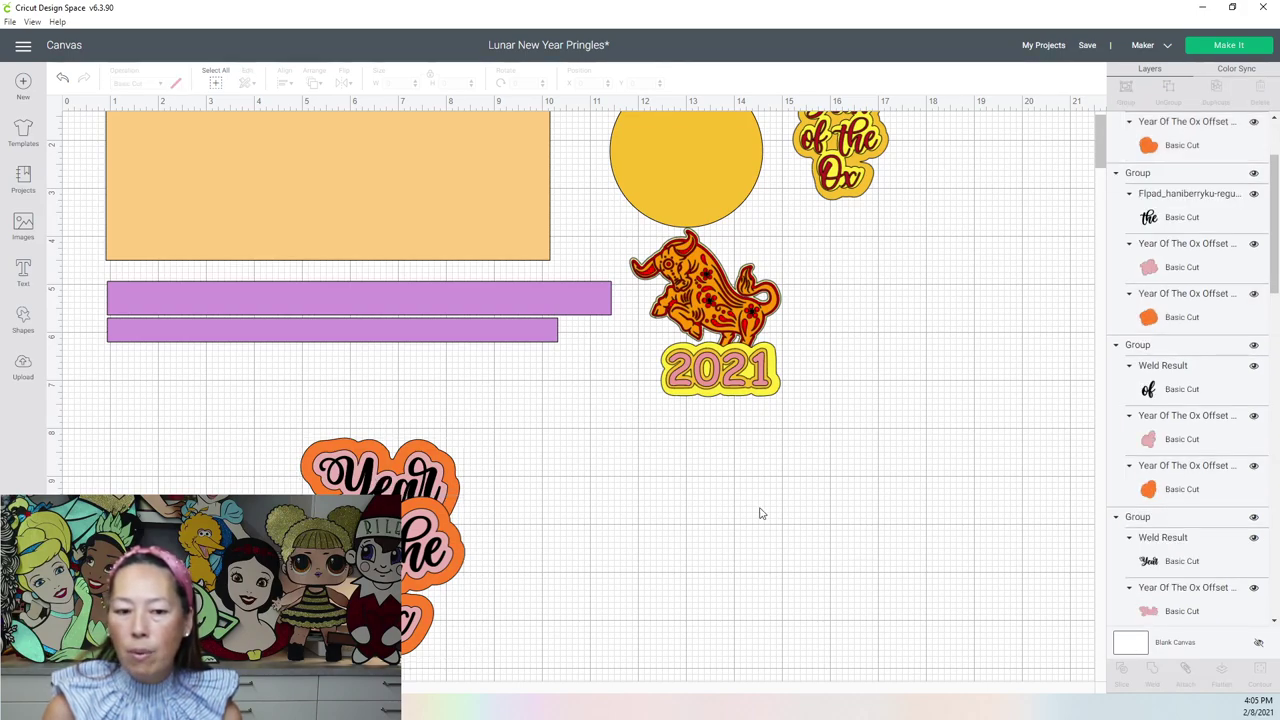
key("ctrl+z")
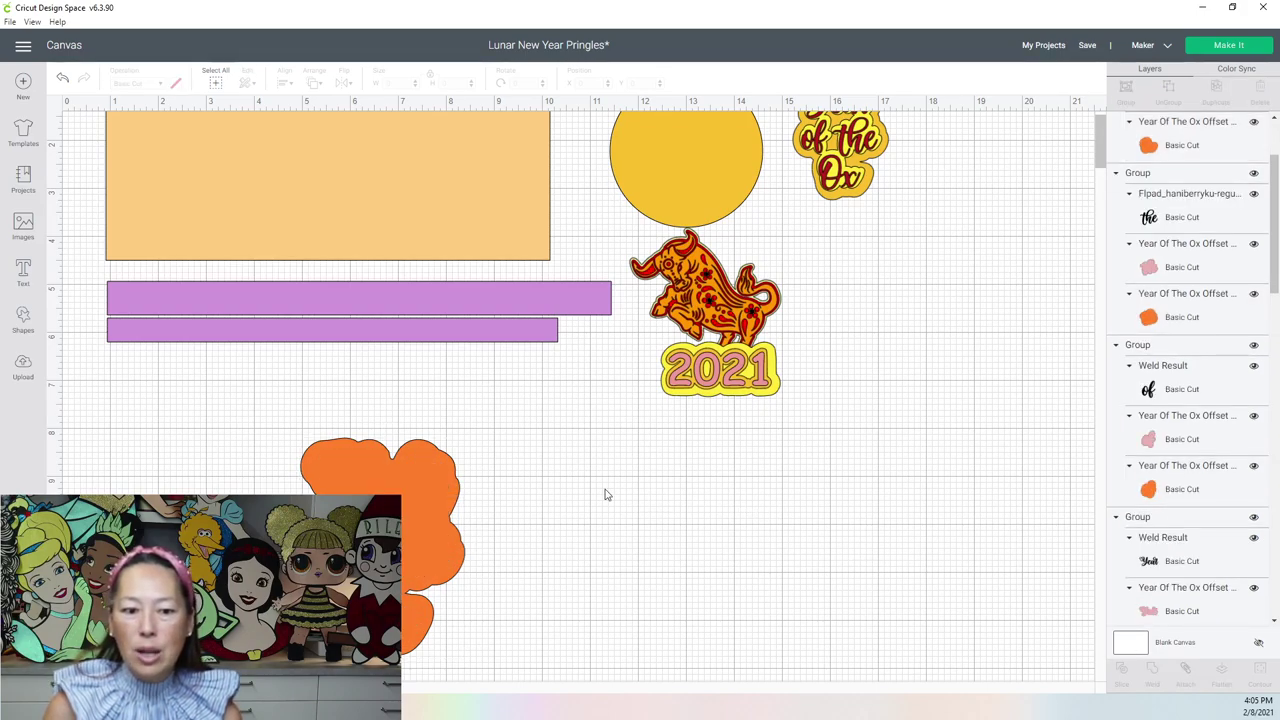
Step: Send the 3.425 × 4.599 in orange welded backing to the back
left_click(451, 497)
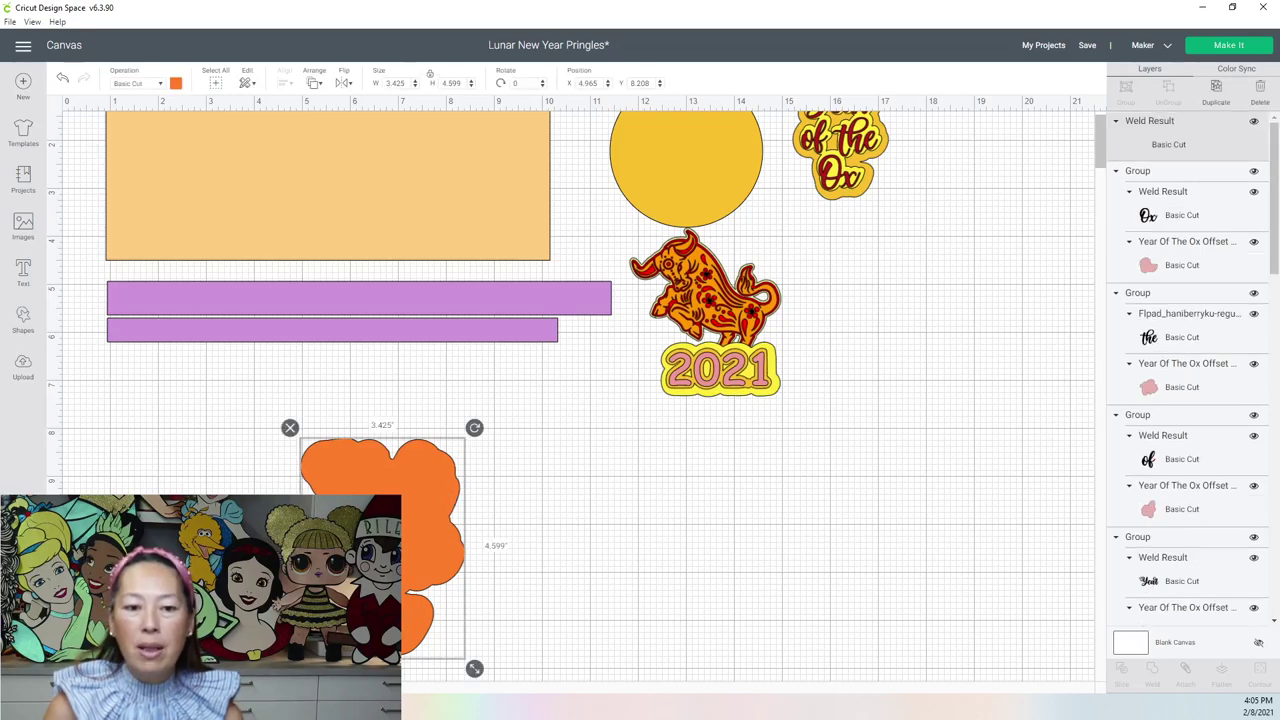
left_click(322, 86)
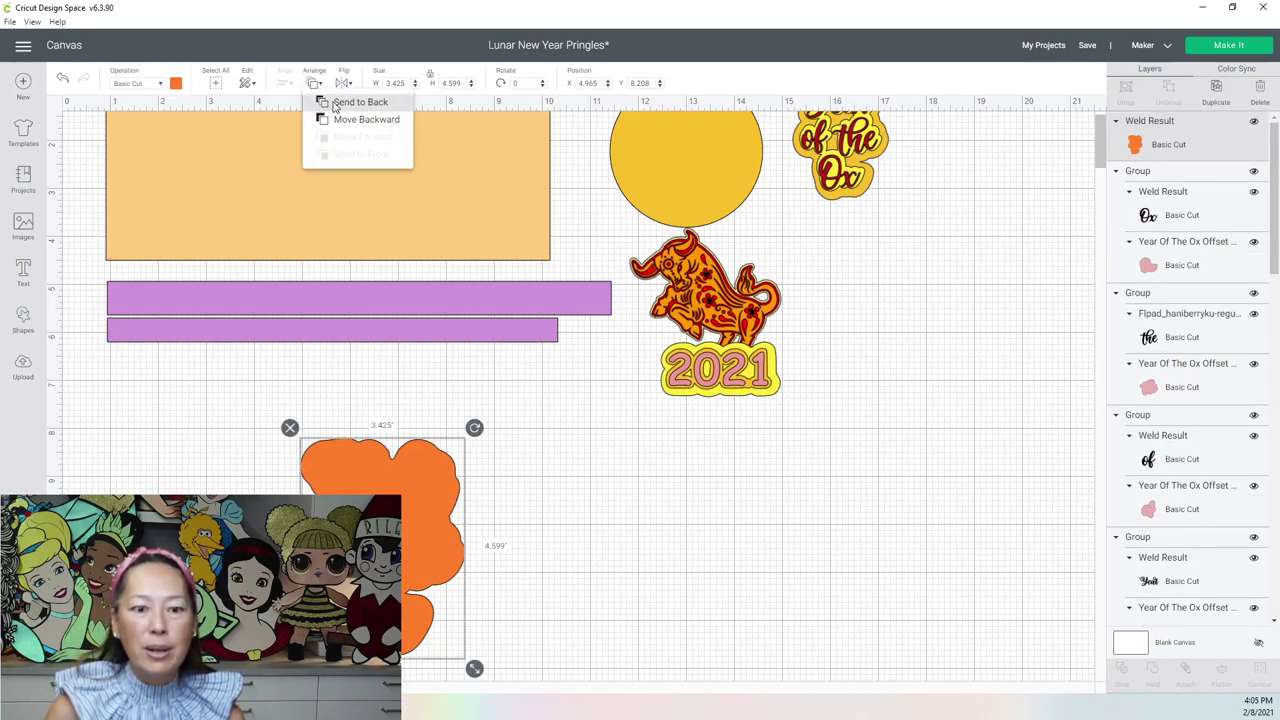
left_click(336, 103)
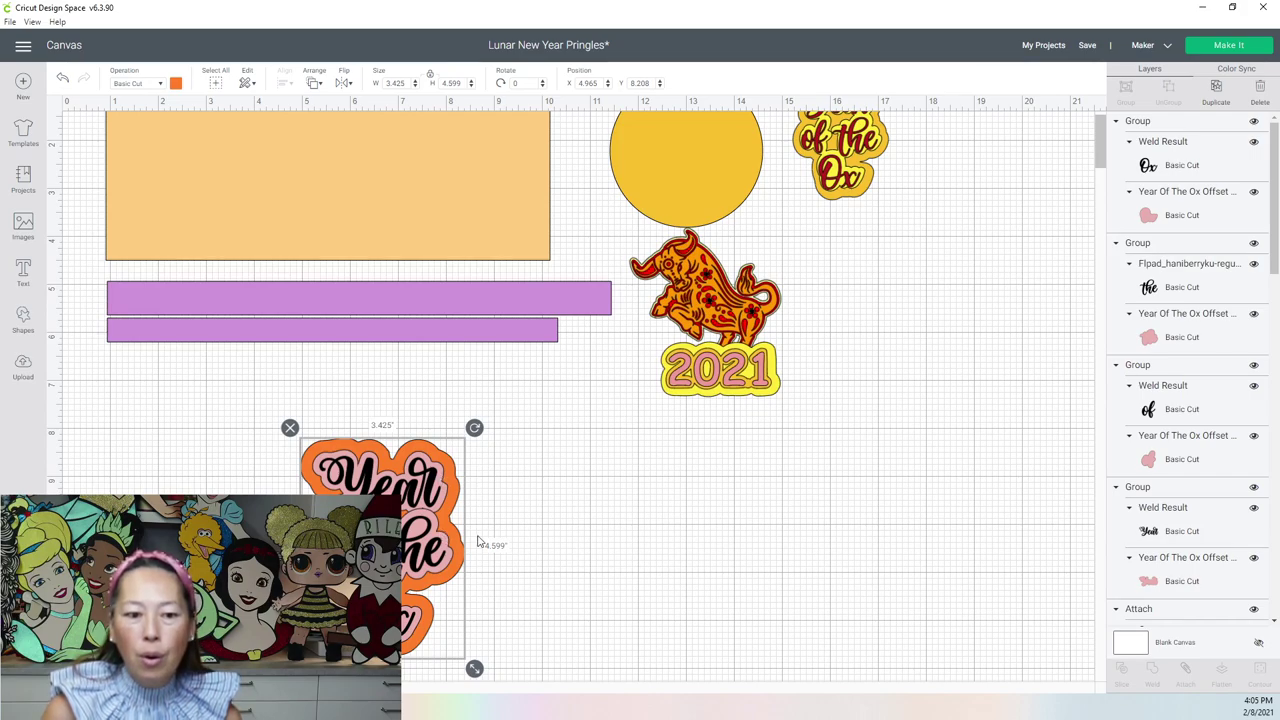
Step: Undo the orange weld three times and redo once to restore separate orange backings
left_click(64, 79)
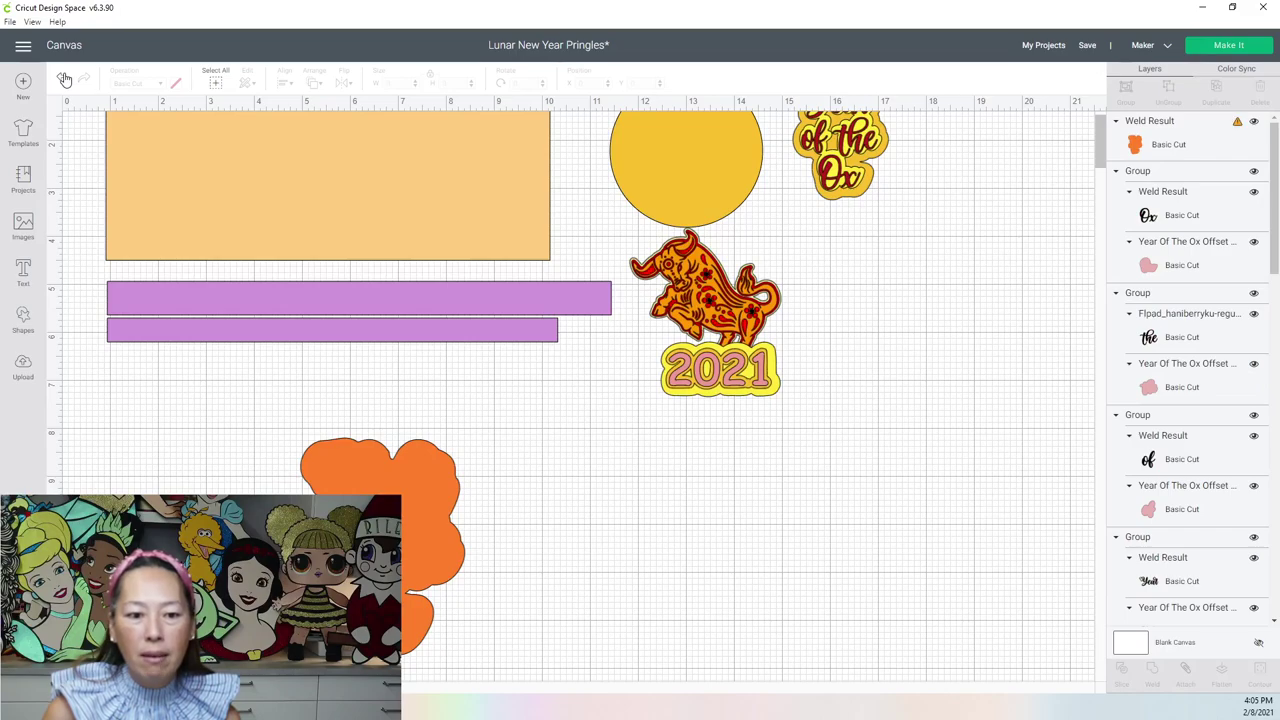
left_click(64, 79)
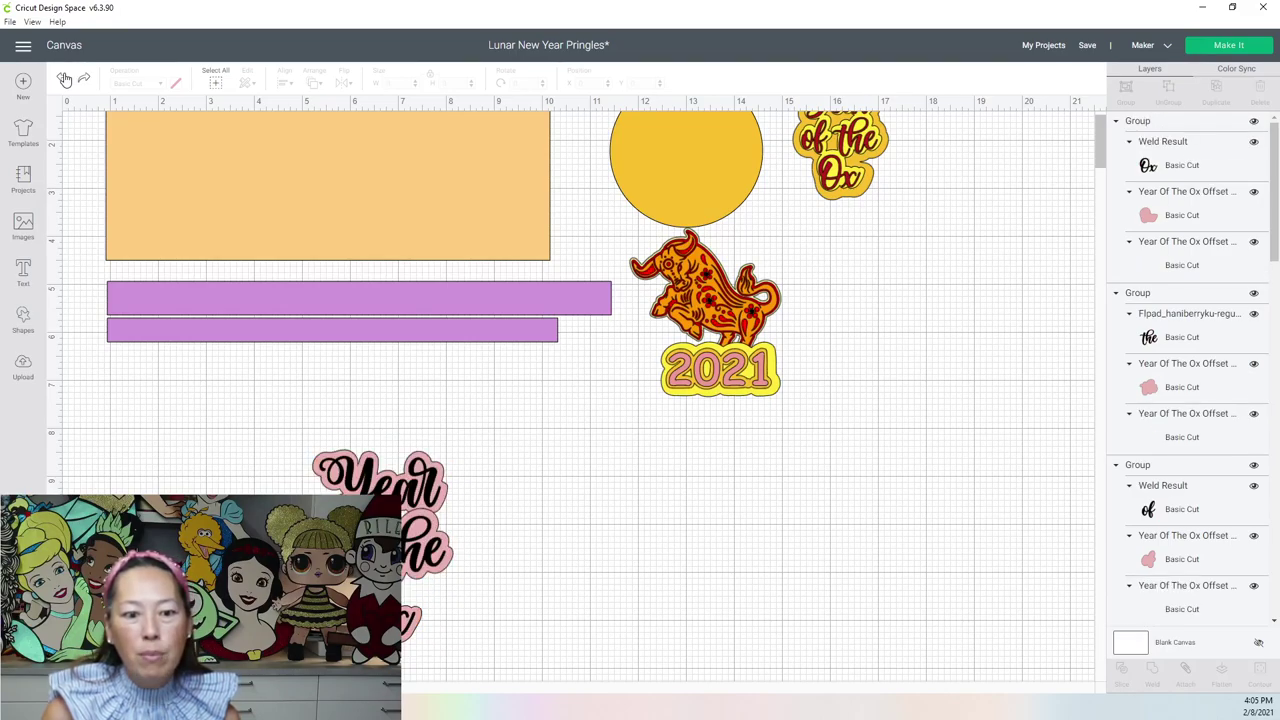
left_click(64, 79)
left_click(63, 78)
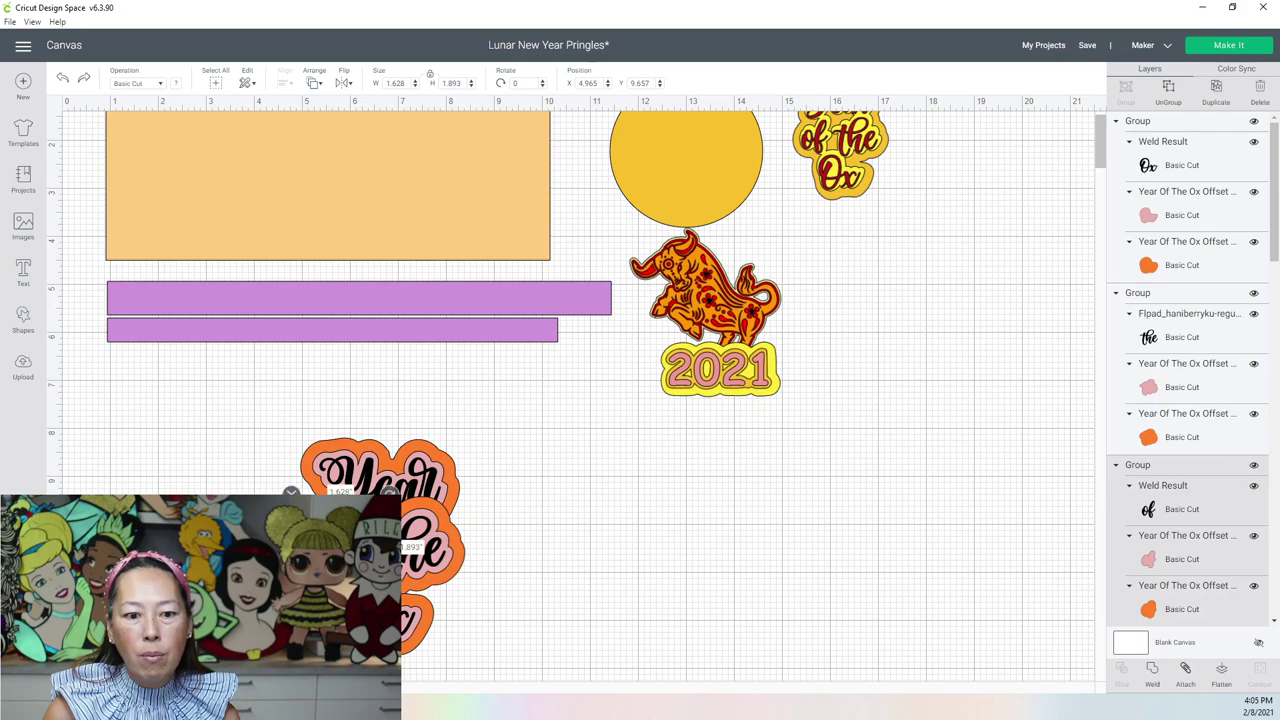
left_click(84, 78)
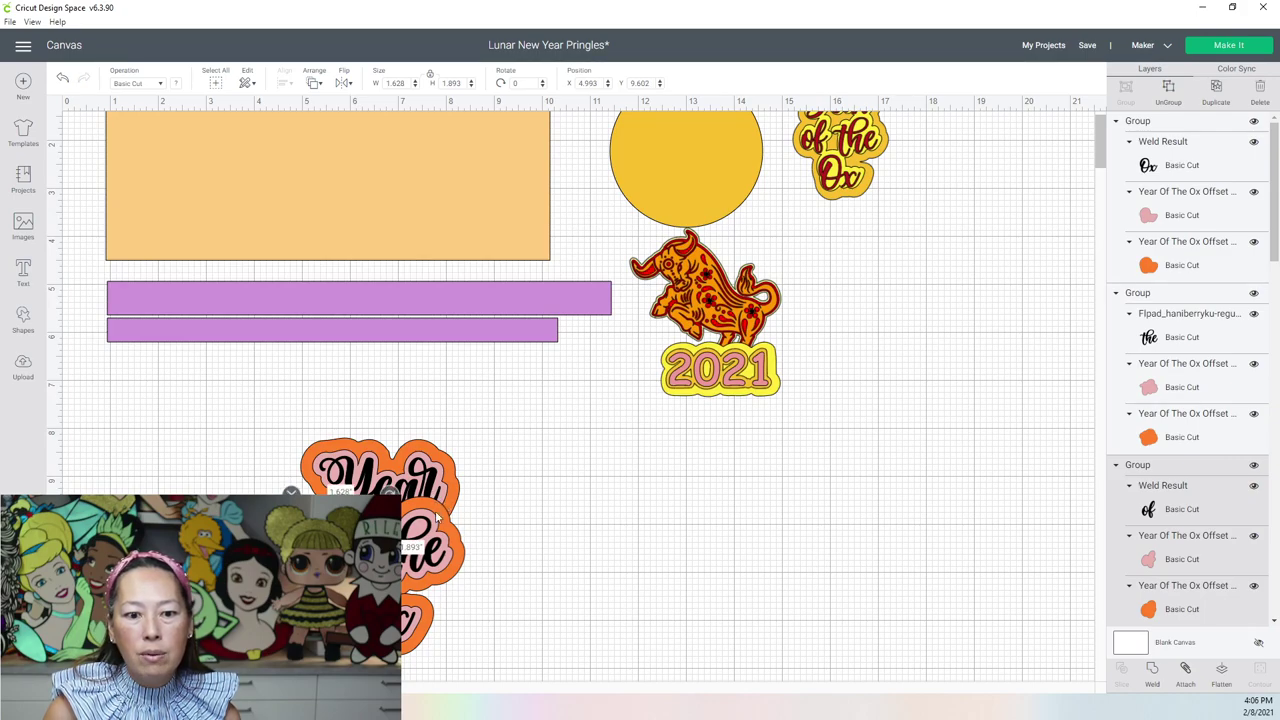
Step: Enlarge the Ox sticker slightly
left_click(432, 536)
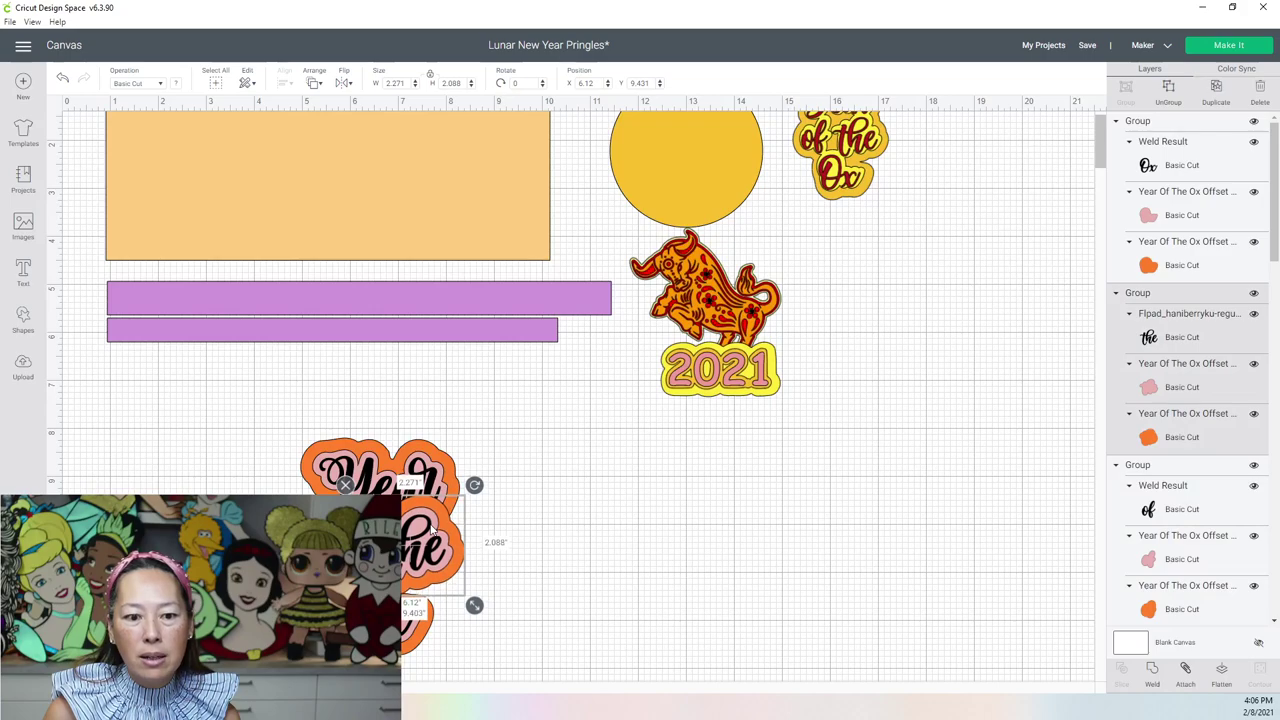
left_click(420, 618)
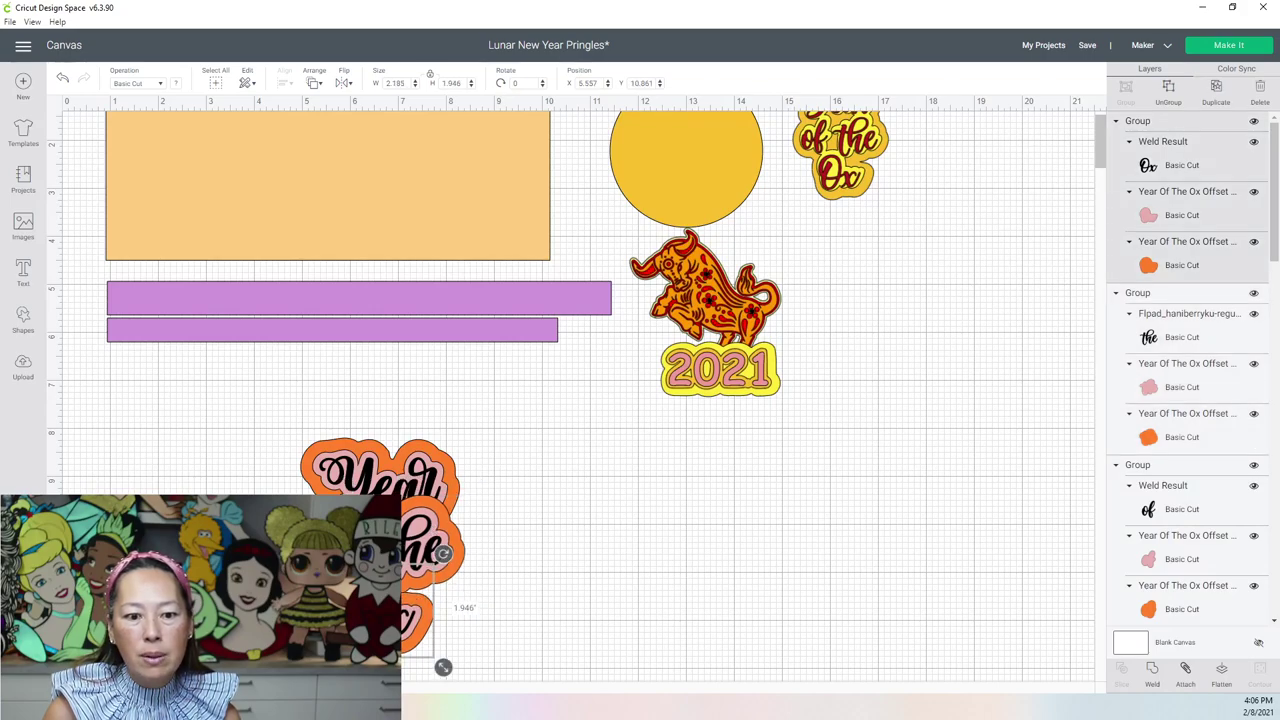
left_click_drag(443, 667, 446, 664)
left_click(780, 500)
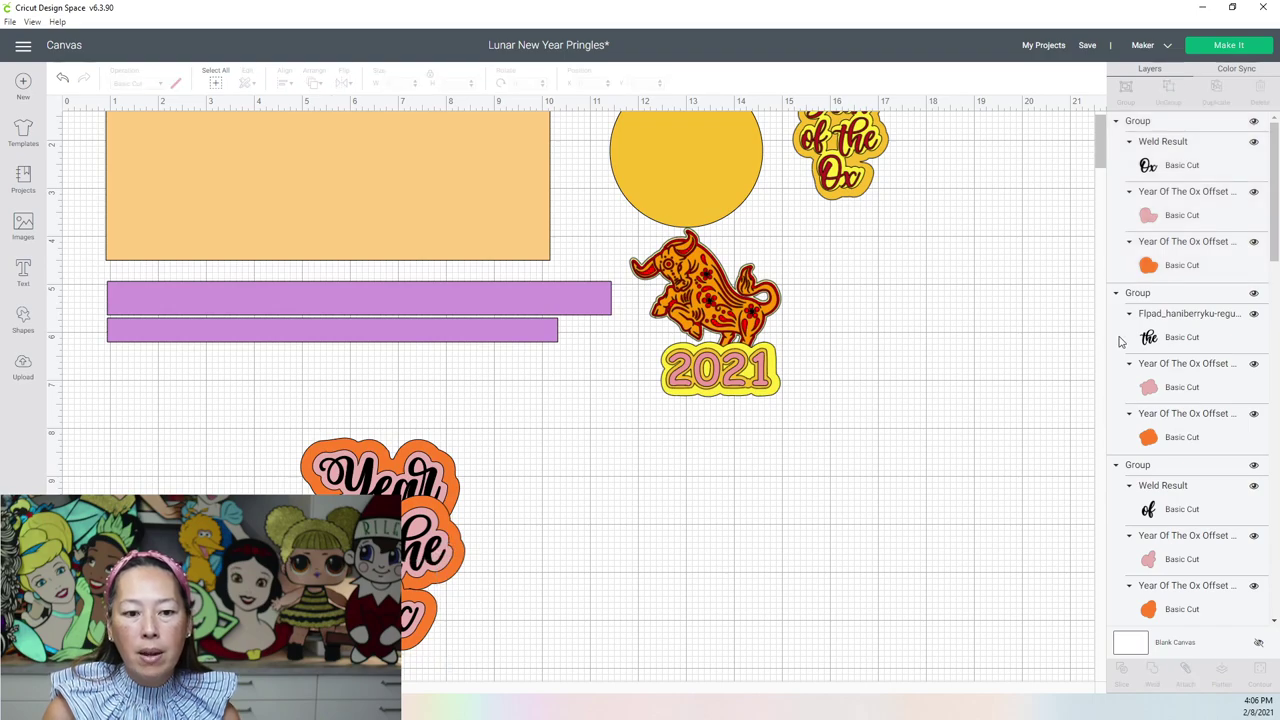
Step: Send the 3.418 × 4.502 in welded orange backing behind the Year of the Ox lettering
left_click(1162, 259)
left_click(1168, 452, "shift")
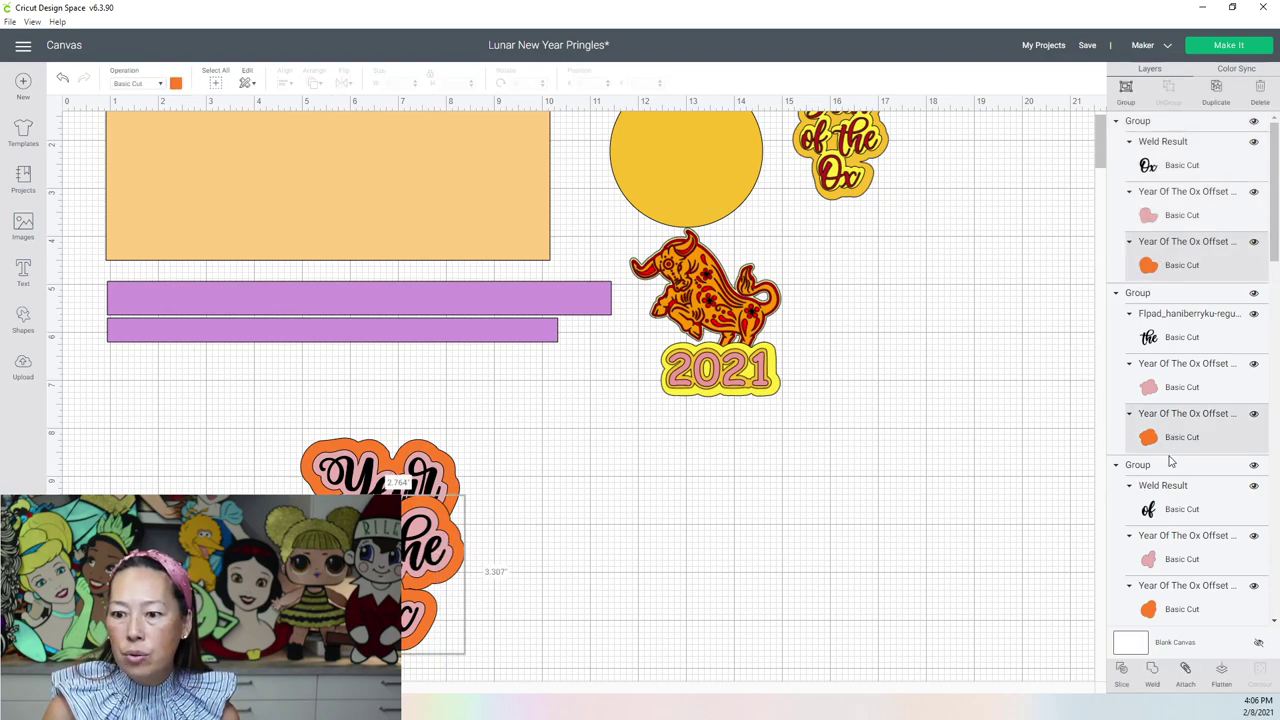
left_click(1172, 600, "shift")
scroll(1172, 522, "down", 4)
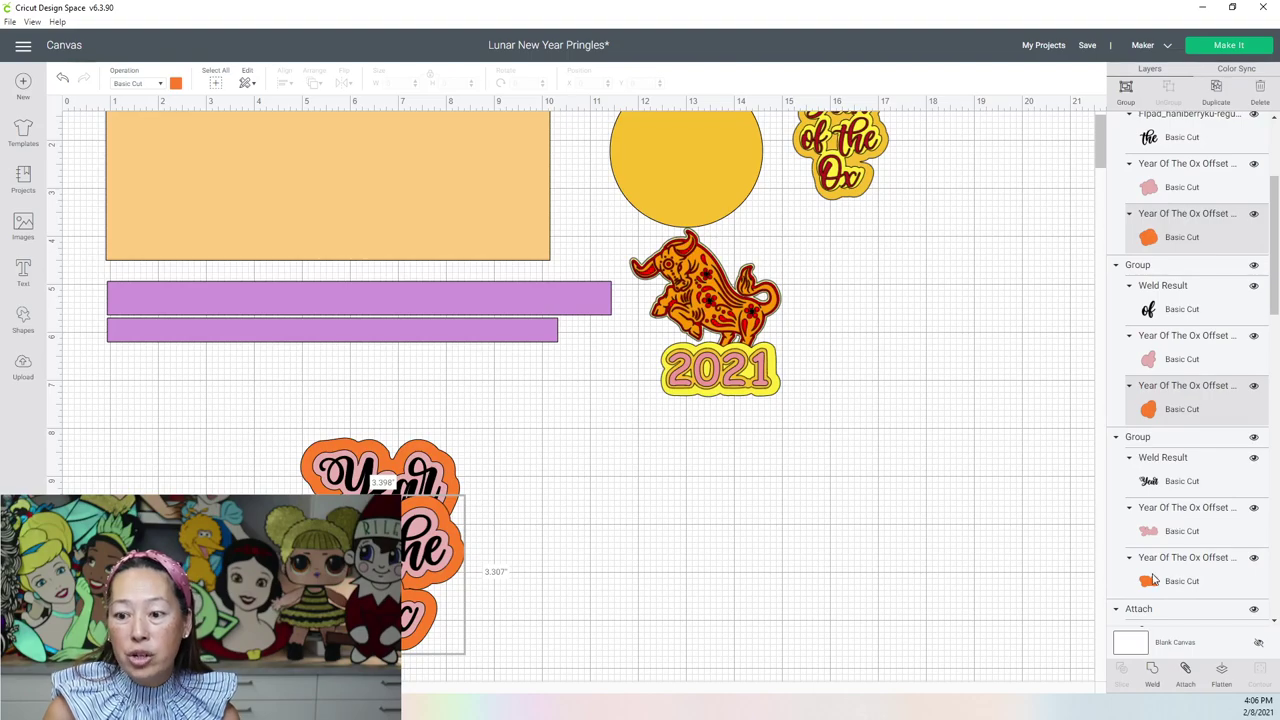
scroll(1153, 580, "up", 2)
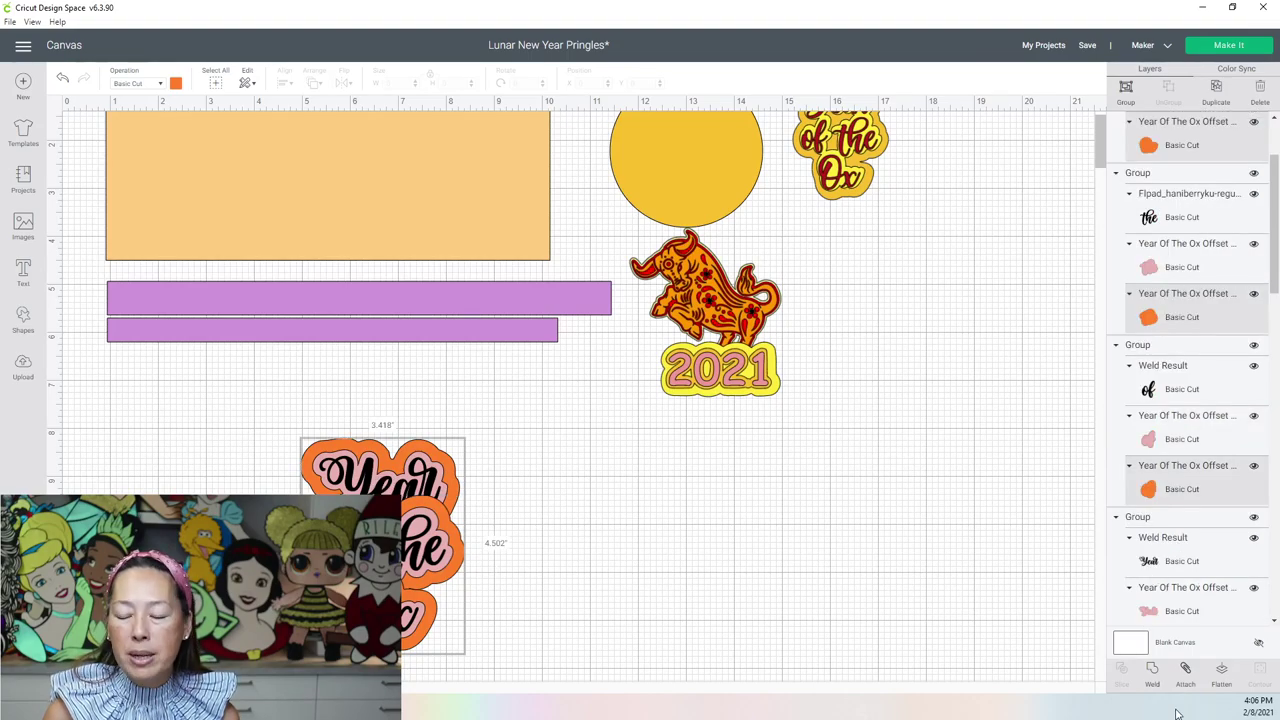
left_click(872, 548)
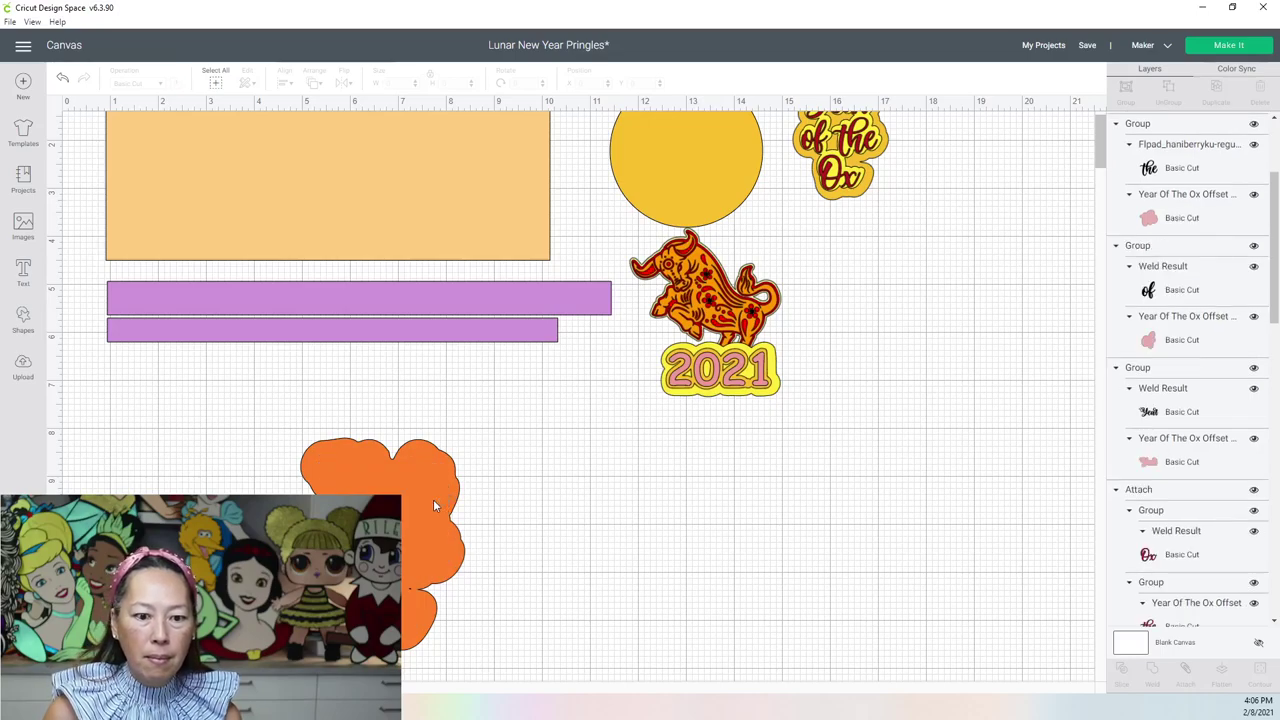
left_click(416, 562)
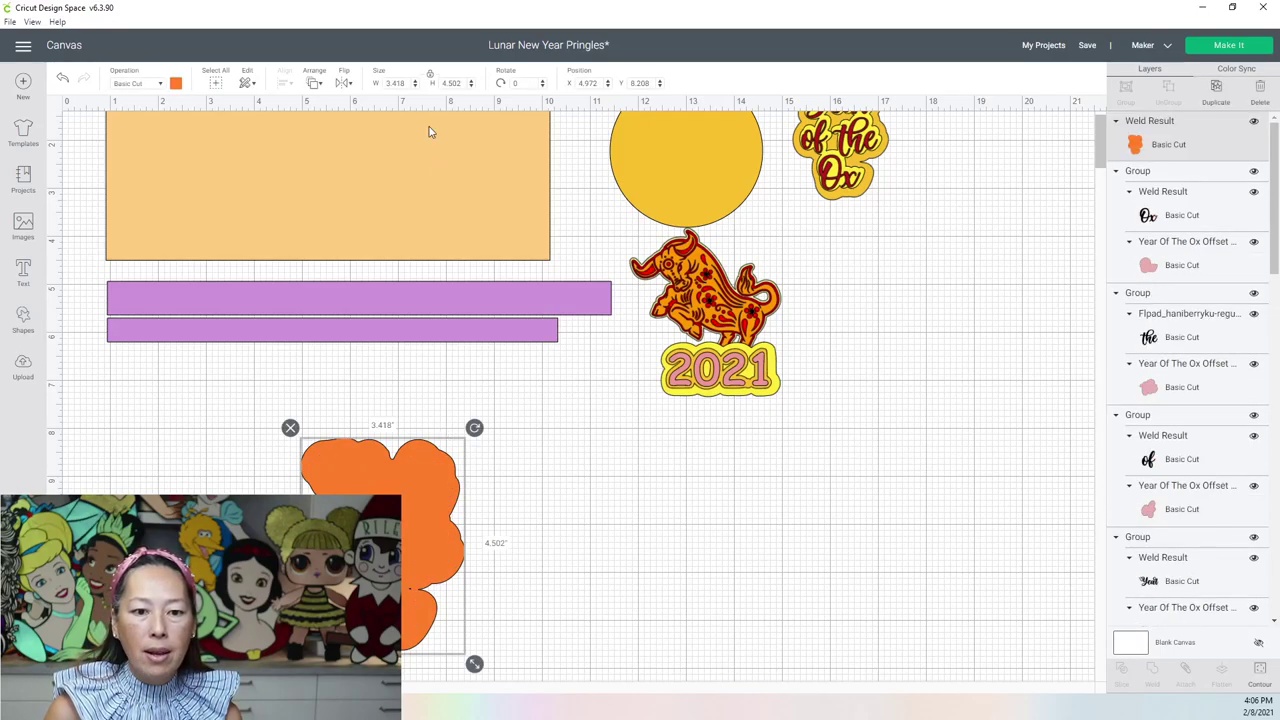
left_click(315, 84)
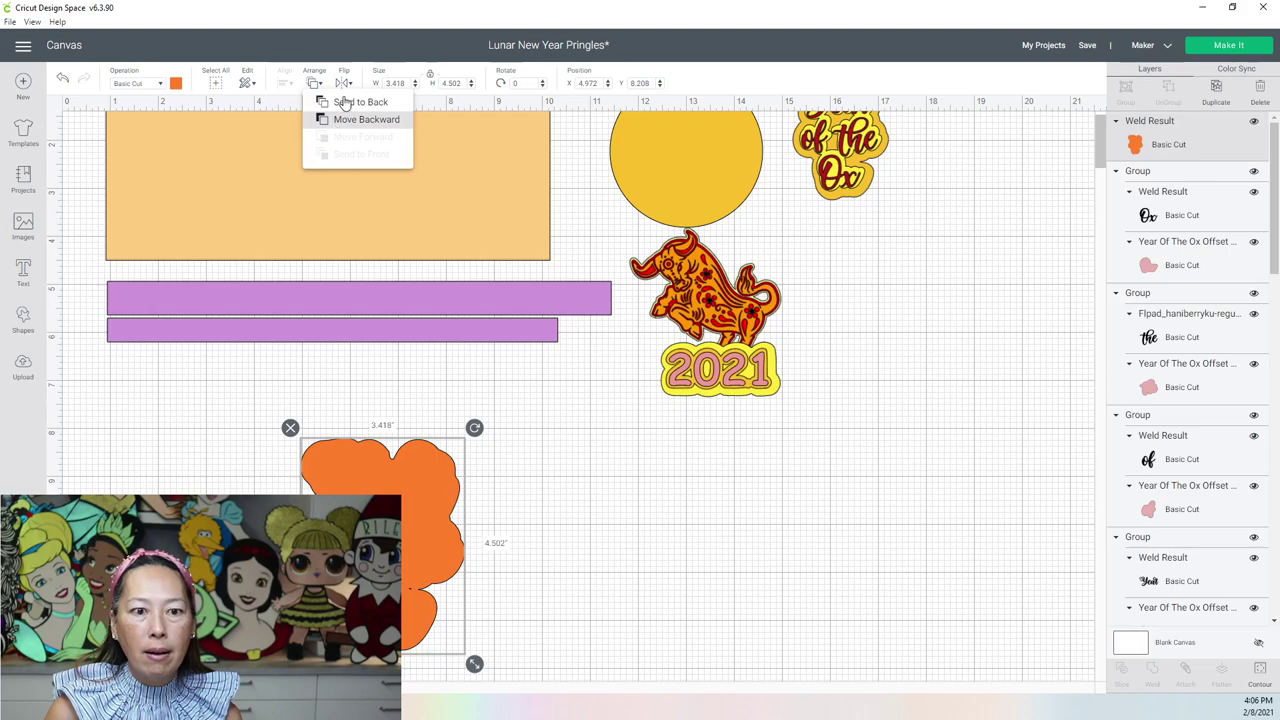
left_click(352, 102)
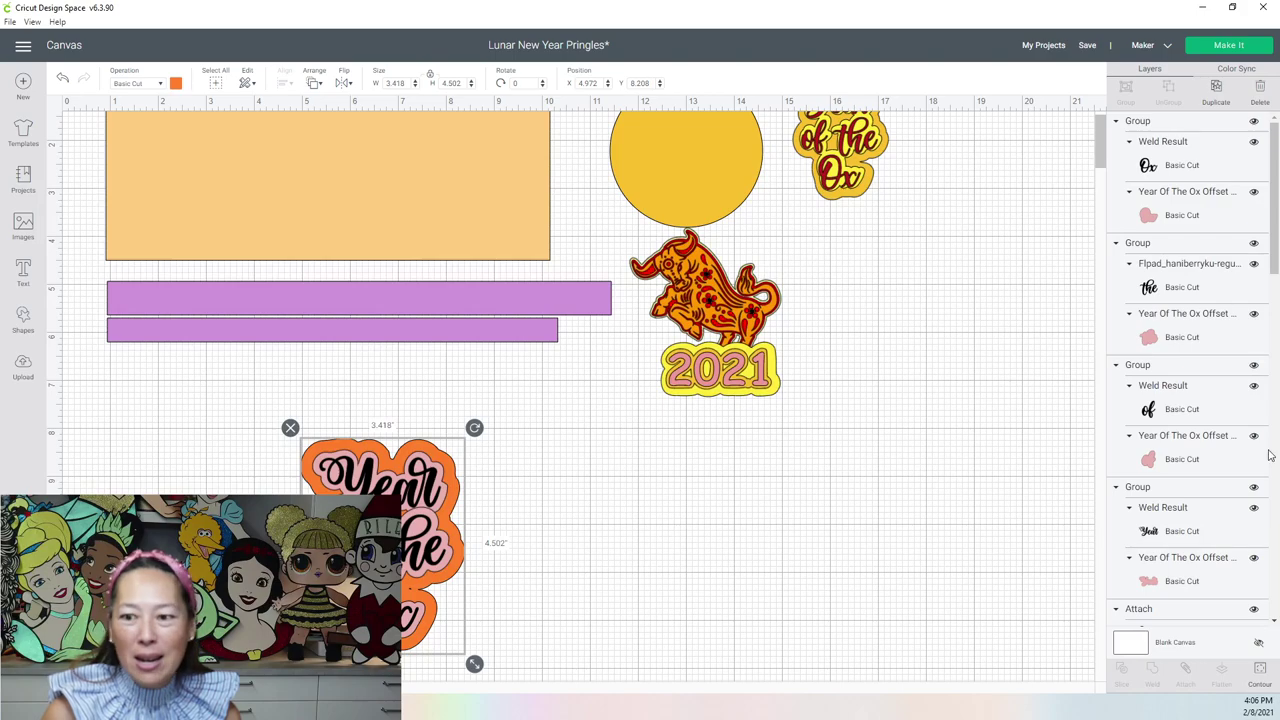
Step: Weld the four pink offsets into one 2.926 × 4.007 in shape and open its Contour window
left_click(1166, 217)
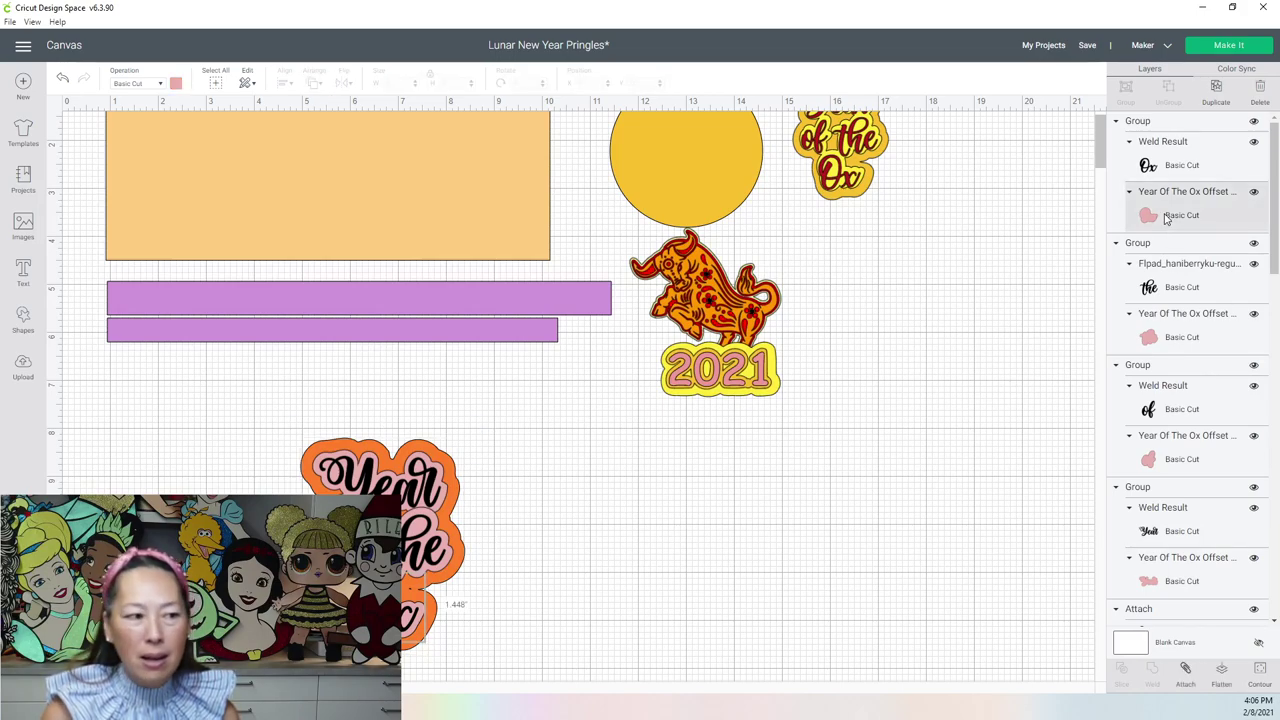
left_click(1179, 338)
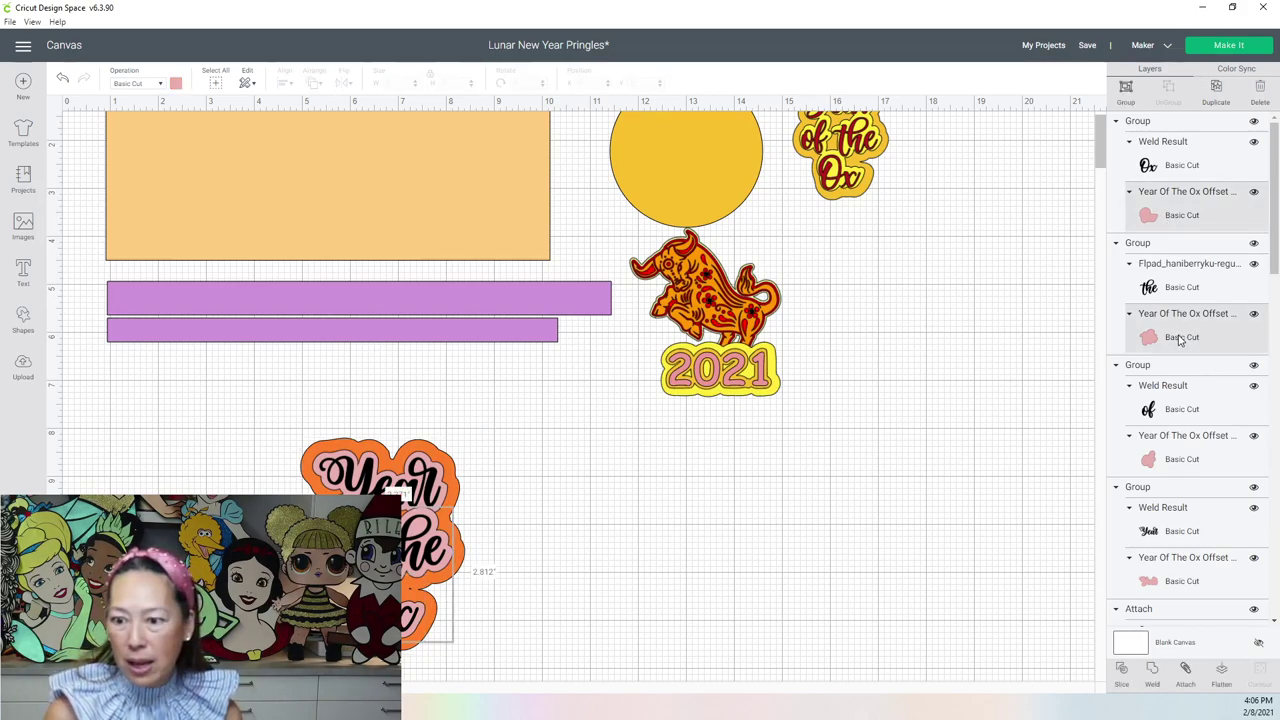
left_click(1175, 455, "shift")
left_click(1166, 580, "shift")
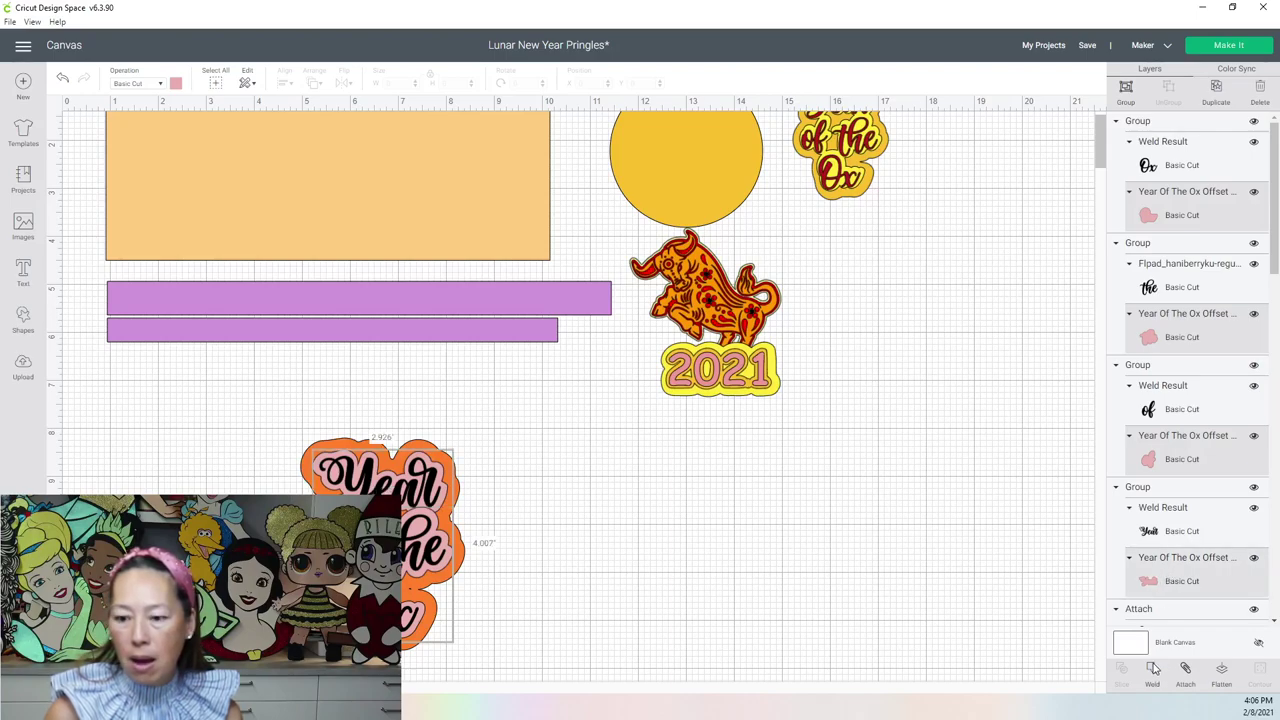
left_click(1153, 668)
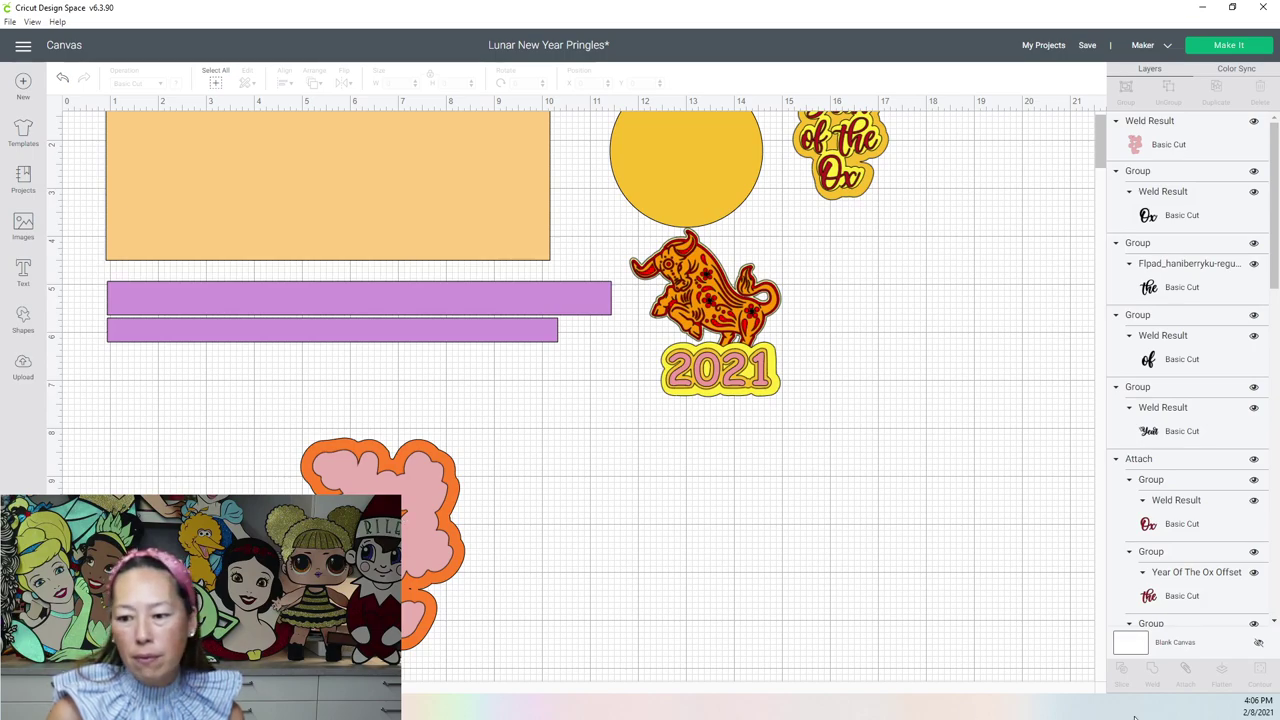
left_click(405, 497)
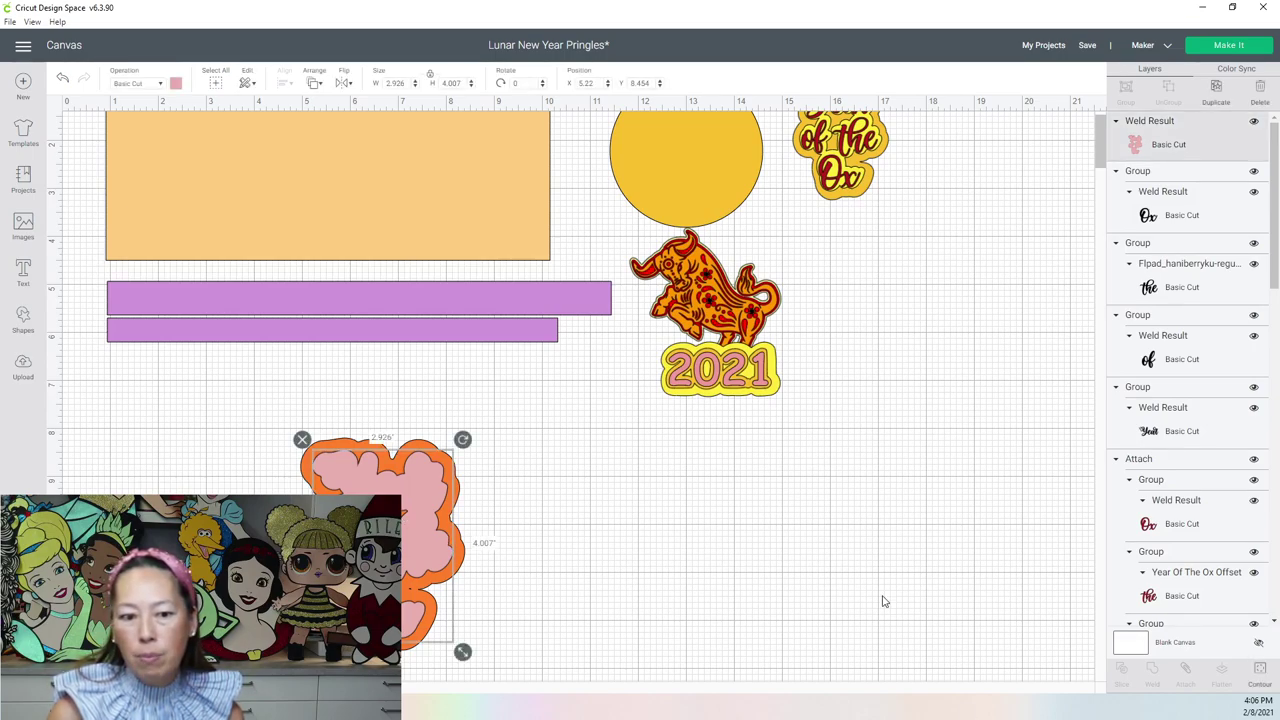
left_click(1261, 671)
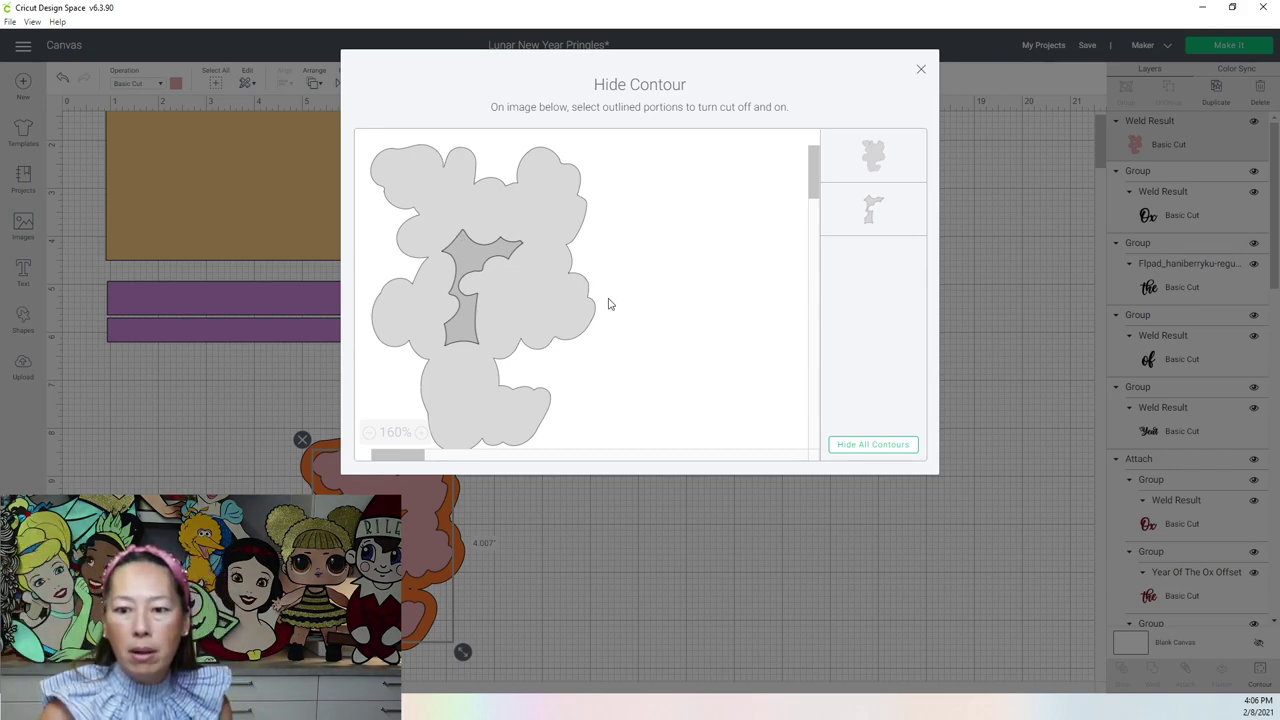
Step: Close the Hide Contour dialog and move the pink cloud with its orange backing up and right
left_click(920, 70)
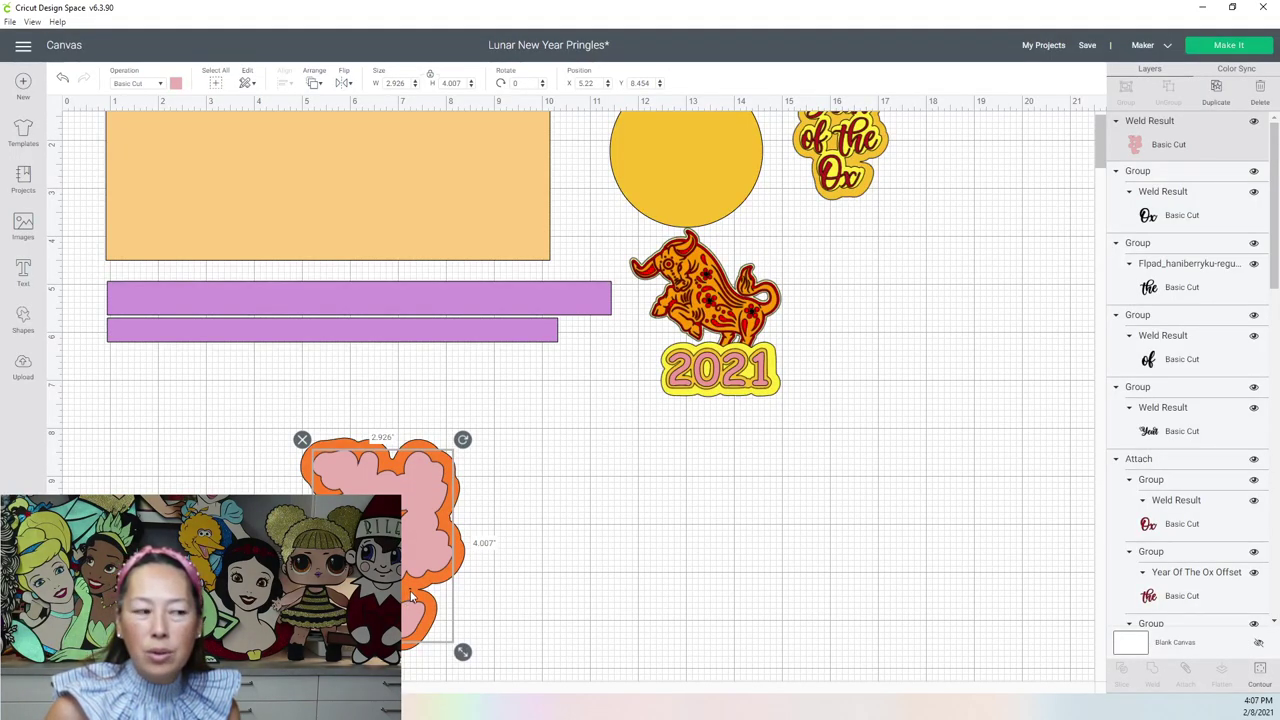
left_click(1258, 672)
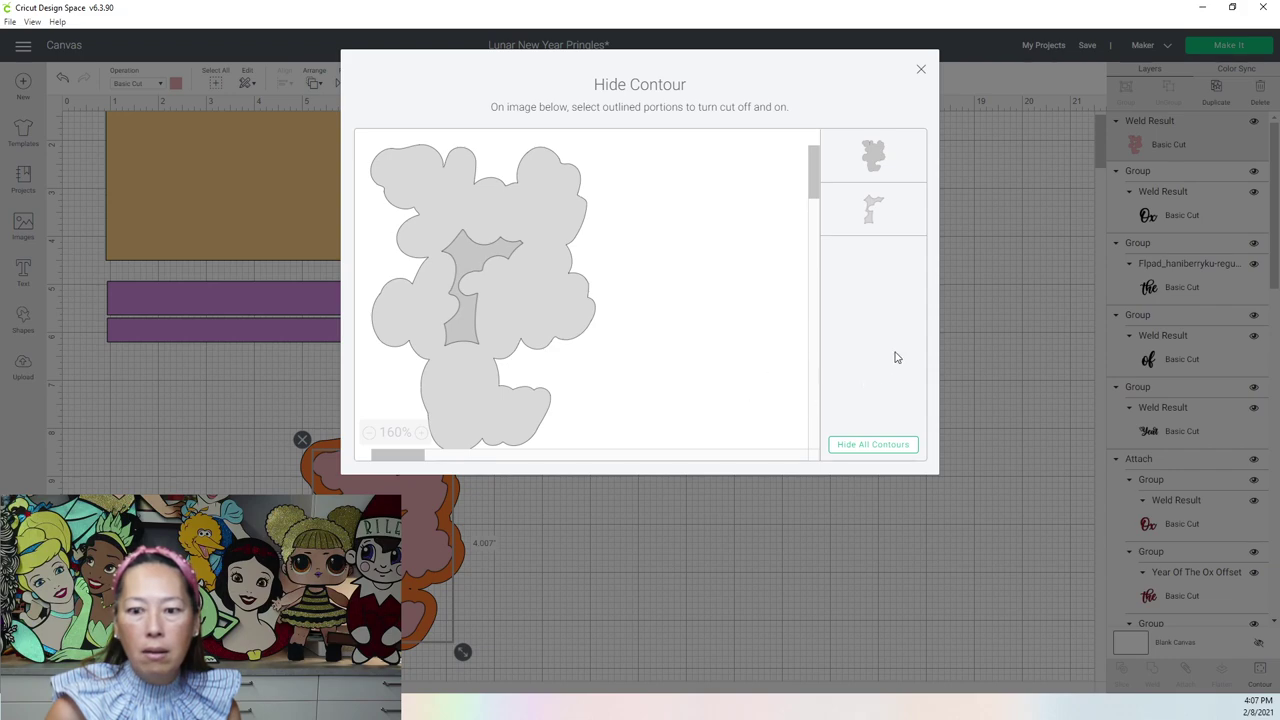
left_click(921, 72)
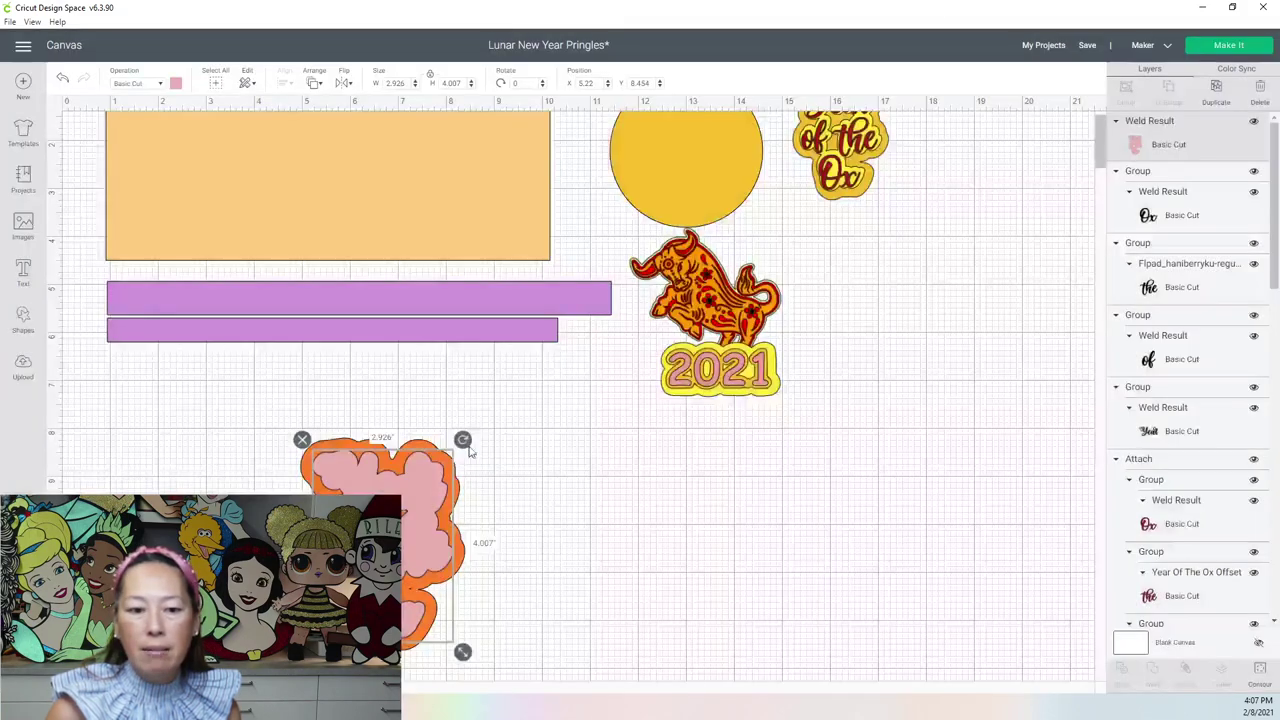
left_click_drag(253, 463, 414, 566)
mouse_move(432, 518)
left_mouse_down()
mouse_move(608, 477)
mouse_move(500, 522)
mouse_move(452, 516)
left_mouse_up()
Step: Undo the move and the pink offset weld, restoring the separate offsets in their letter groups
left_click(63, 78)
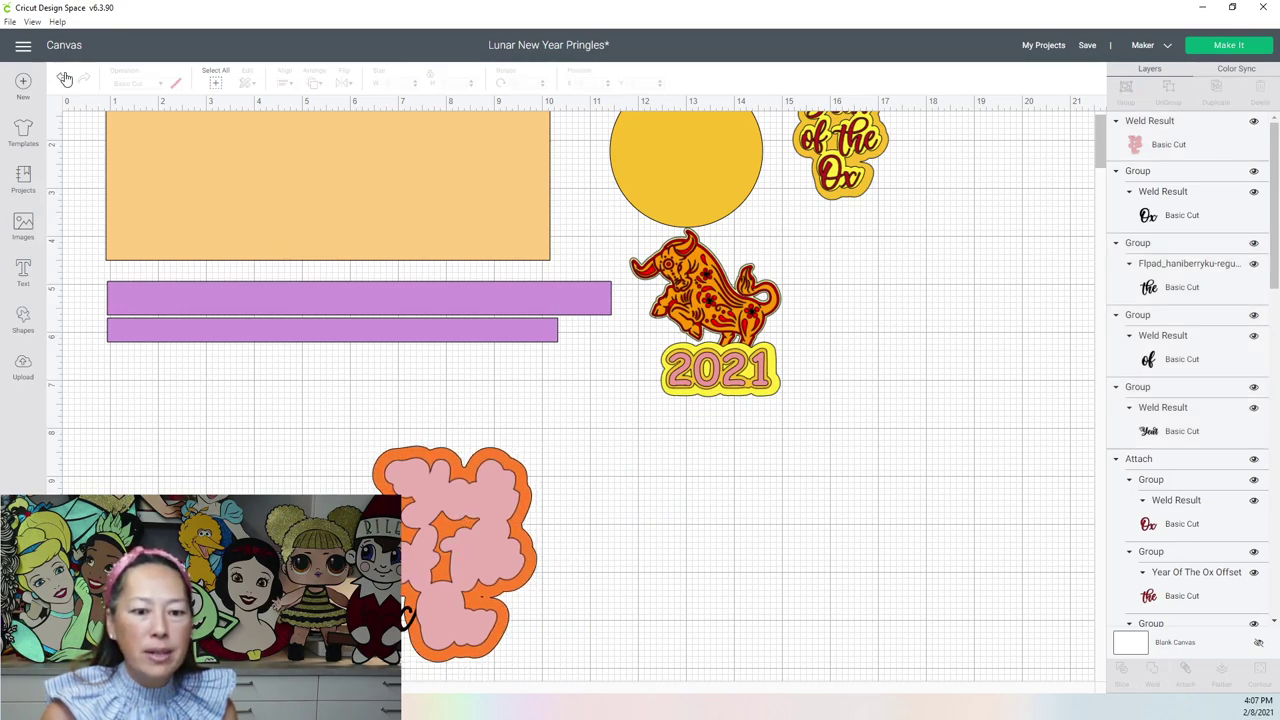
left_click(65, 78)
left_click(65, 78)
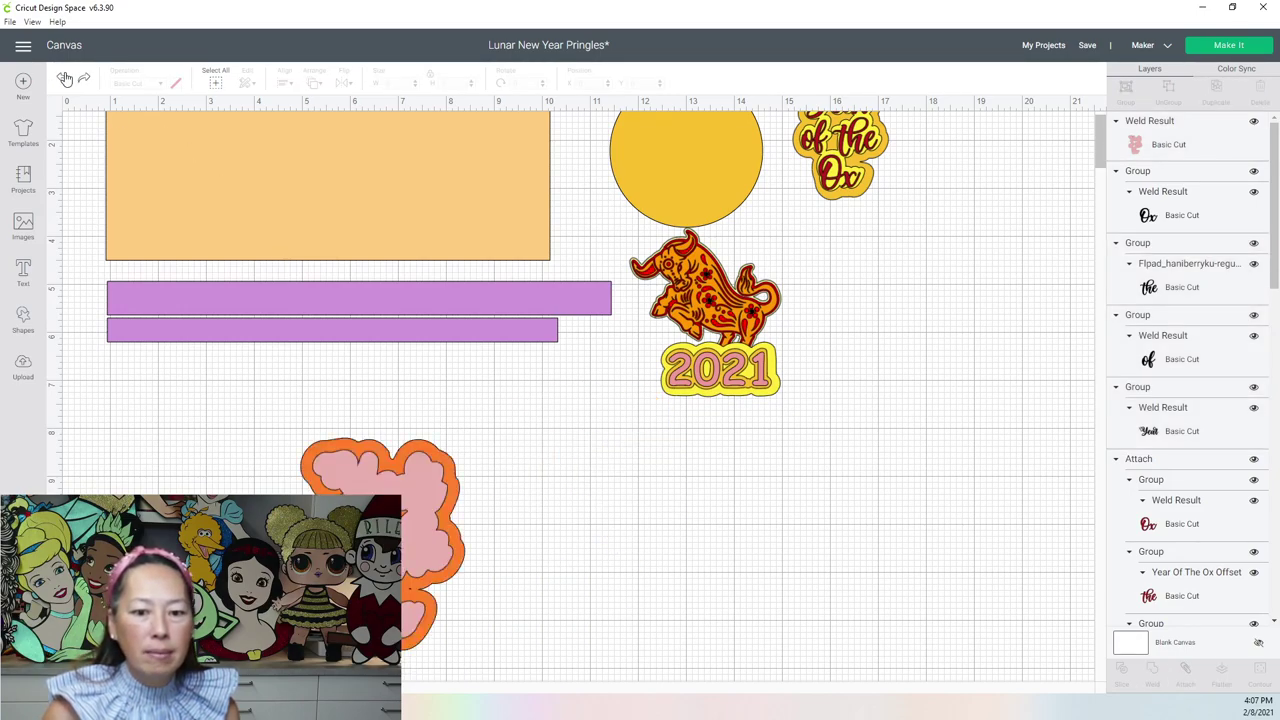
left_click(65, 78)
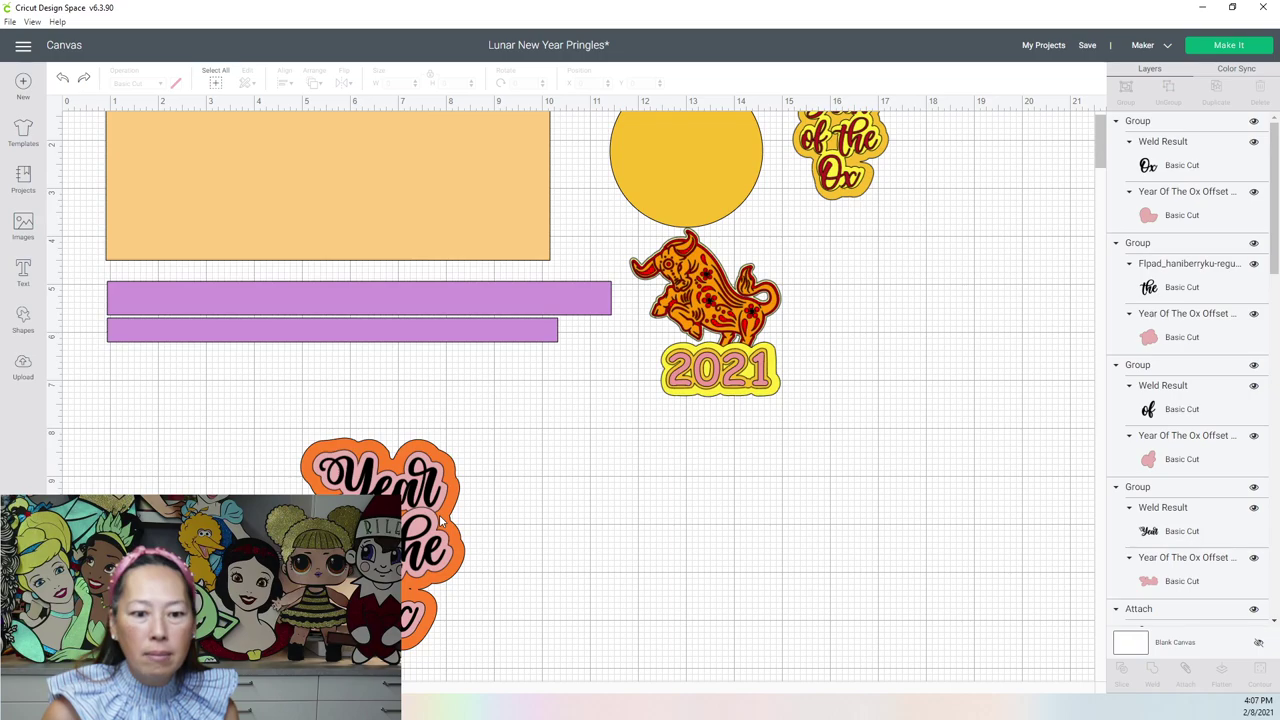
Step: Reweld the four pink offsets into a single shape with Redo (Ctrl+Y)
left_click(1200, 220)
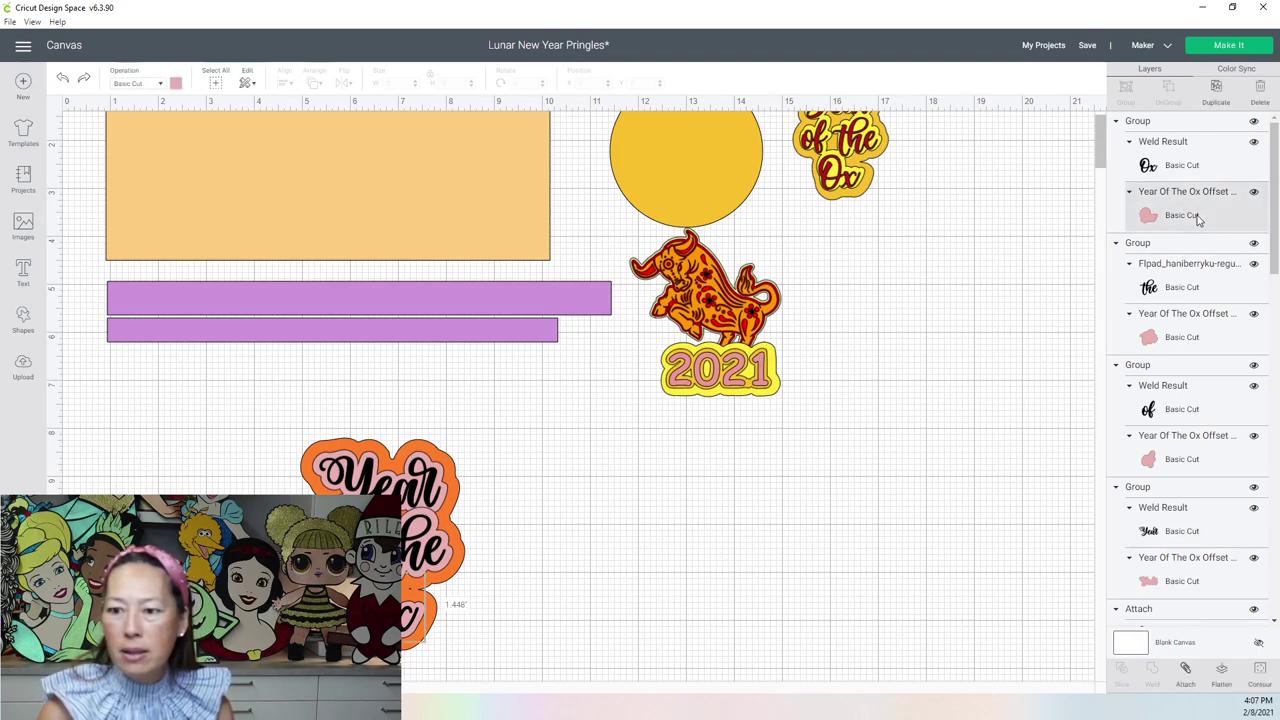
left_click(1199, 339, "shift")
left_click(1197, 460, "shift")
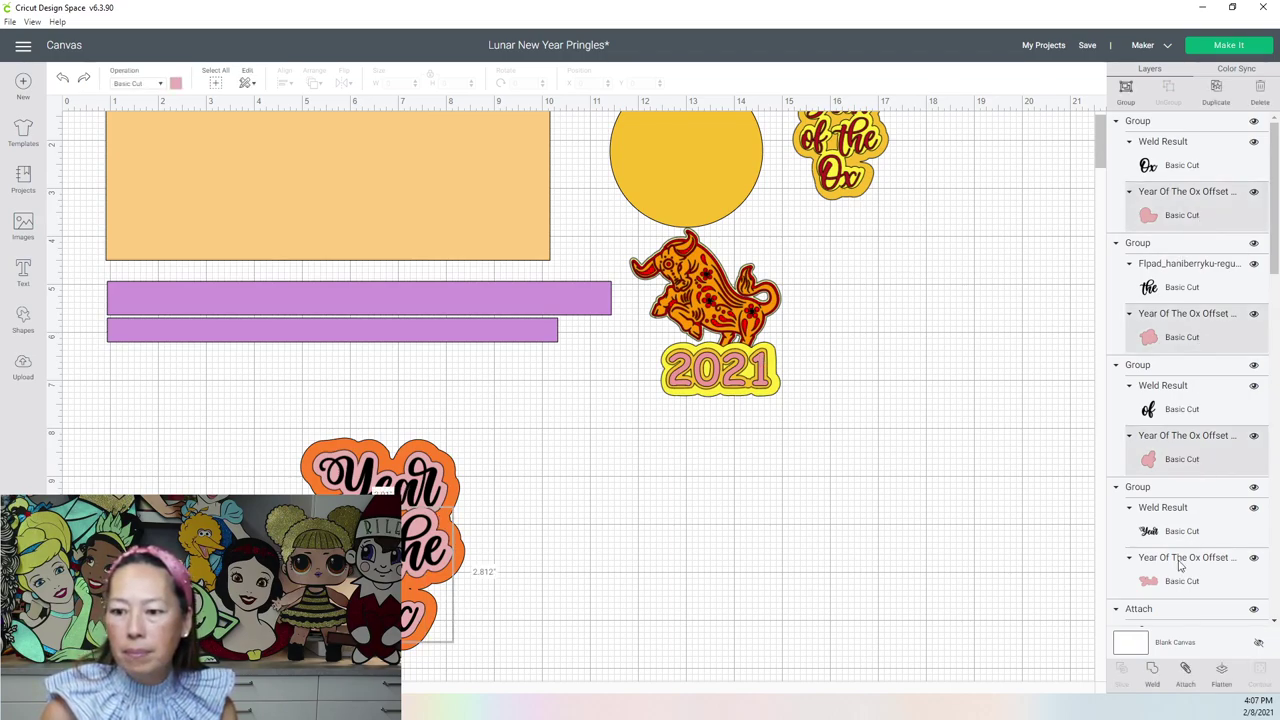
left_click(1180, 578, "shift")
scroll(1180, 568, "down", 4)
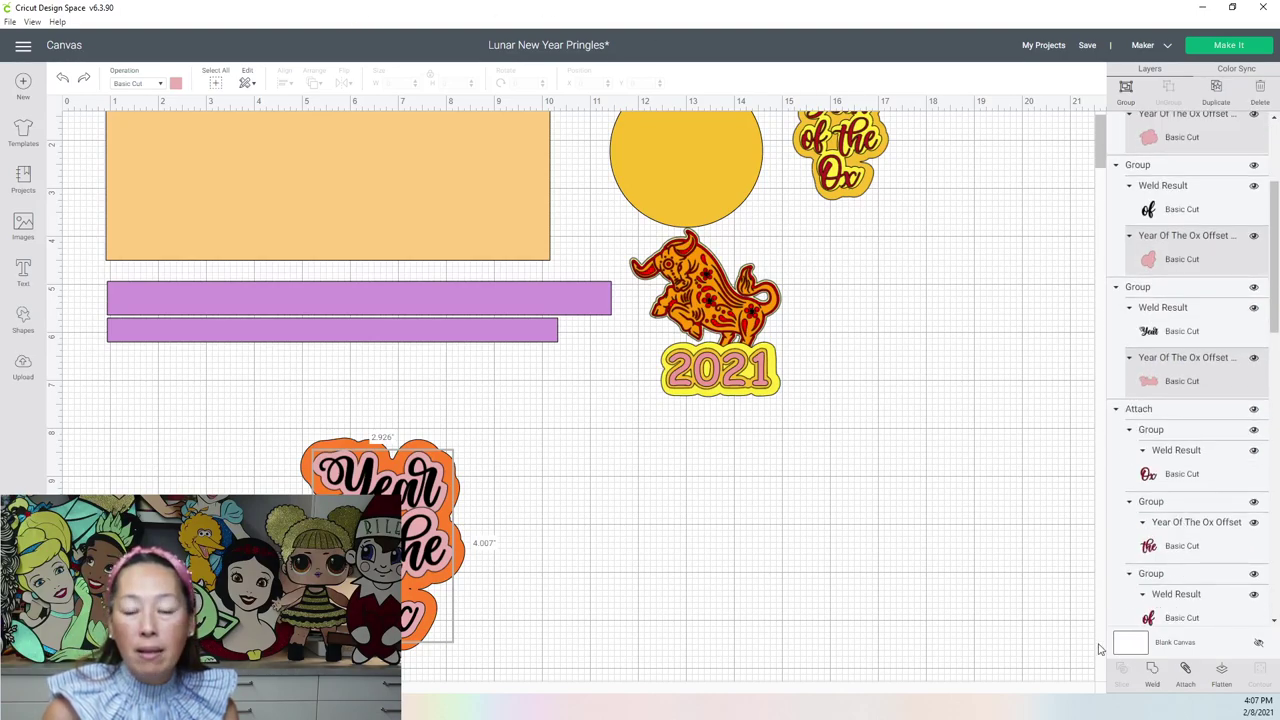
left_click(1045, 618)
key("ctrl+y")
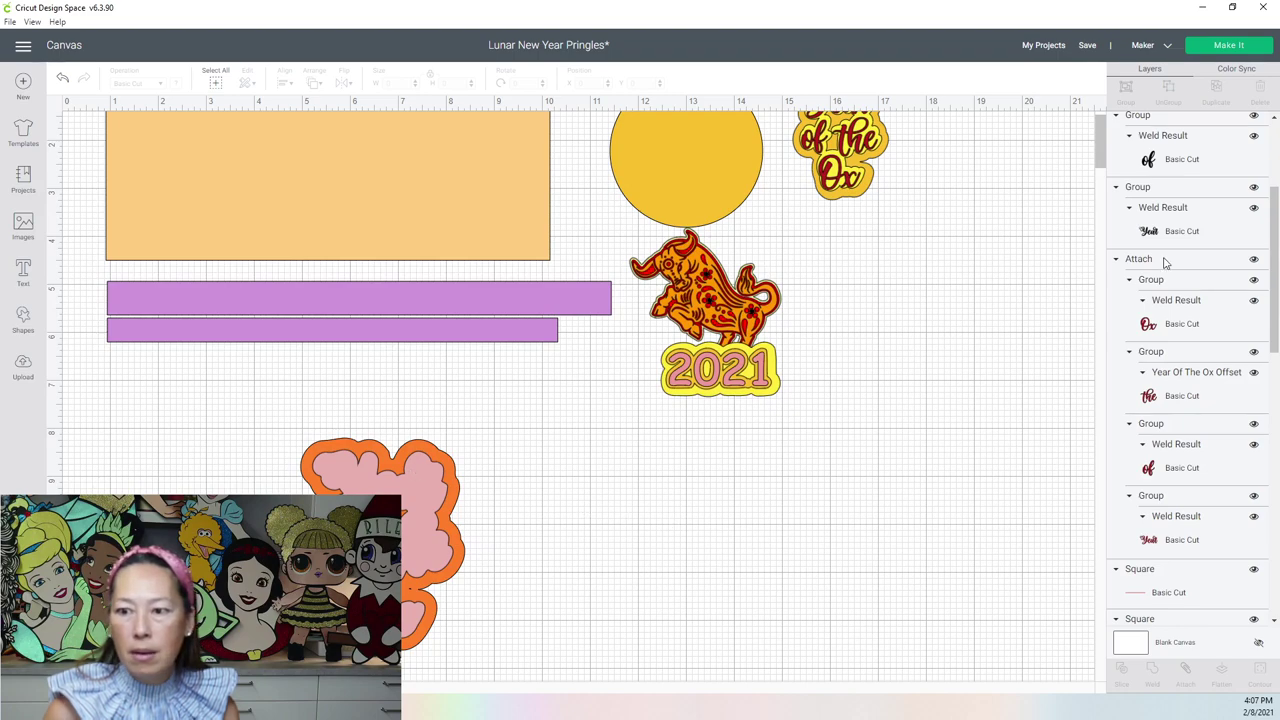
Step: Bring the Ox, the, of and Year lettering groups to the front, above the pink shape
scroll(1163, 262, "up", 4)
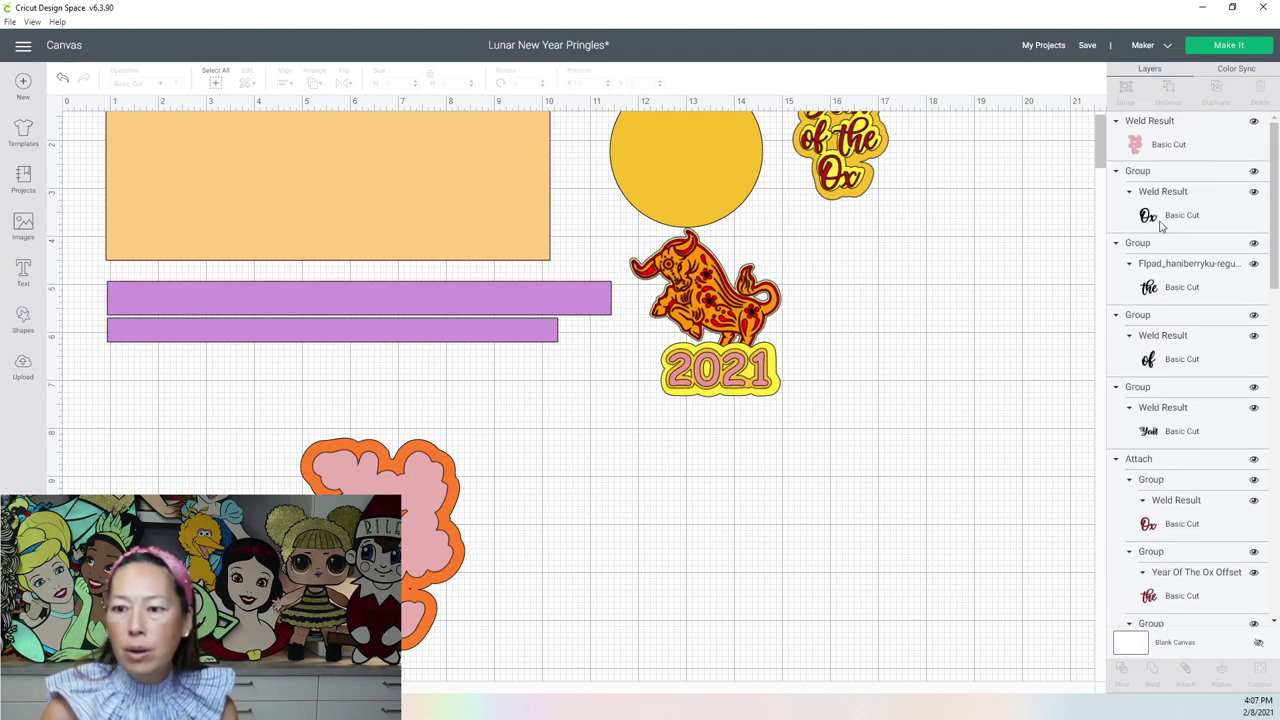
left_click(1157, 212)
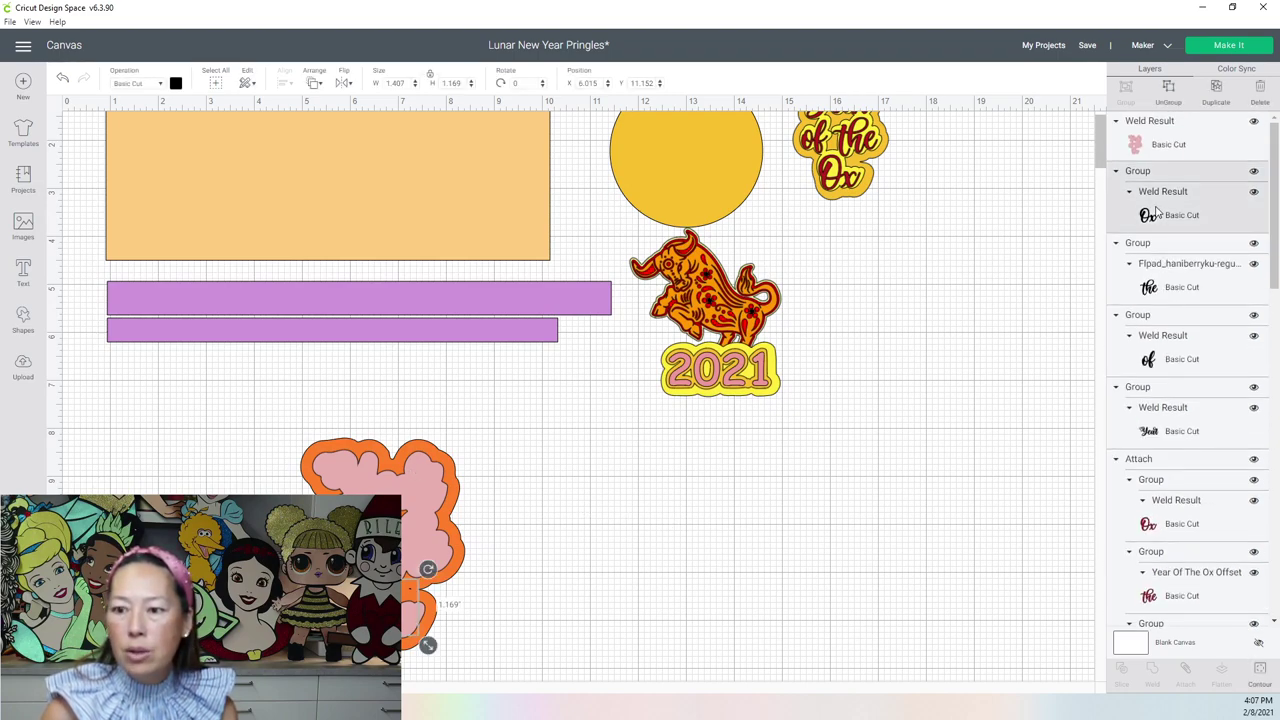
left_click(1160, 286, "shift")
left_click(1178, 366, "shift")
left_click(1162, 432, "shift")
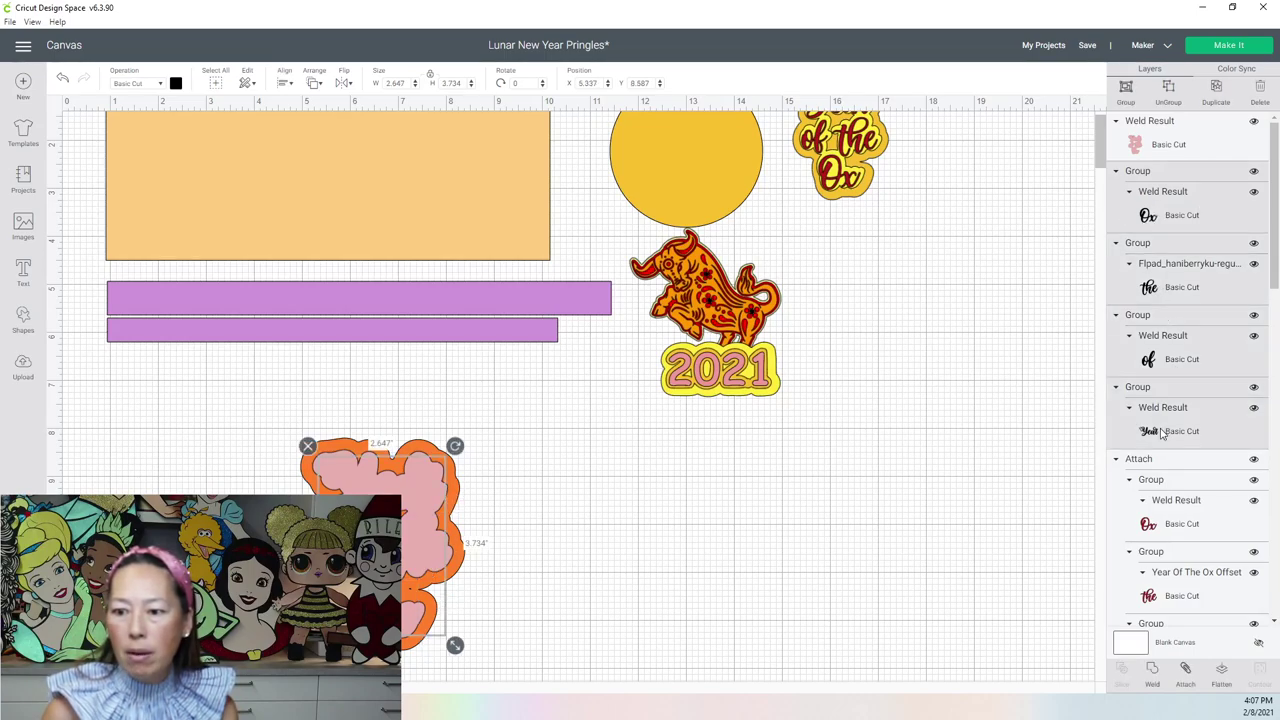
left_click(315, 84)
left_click(347, 155)
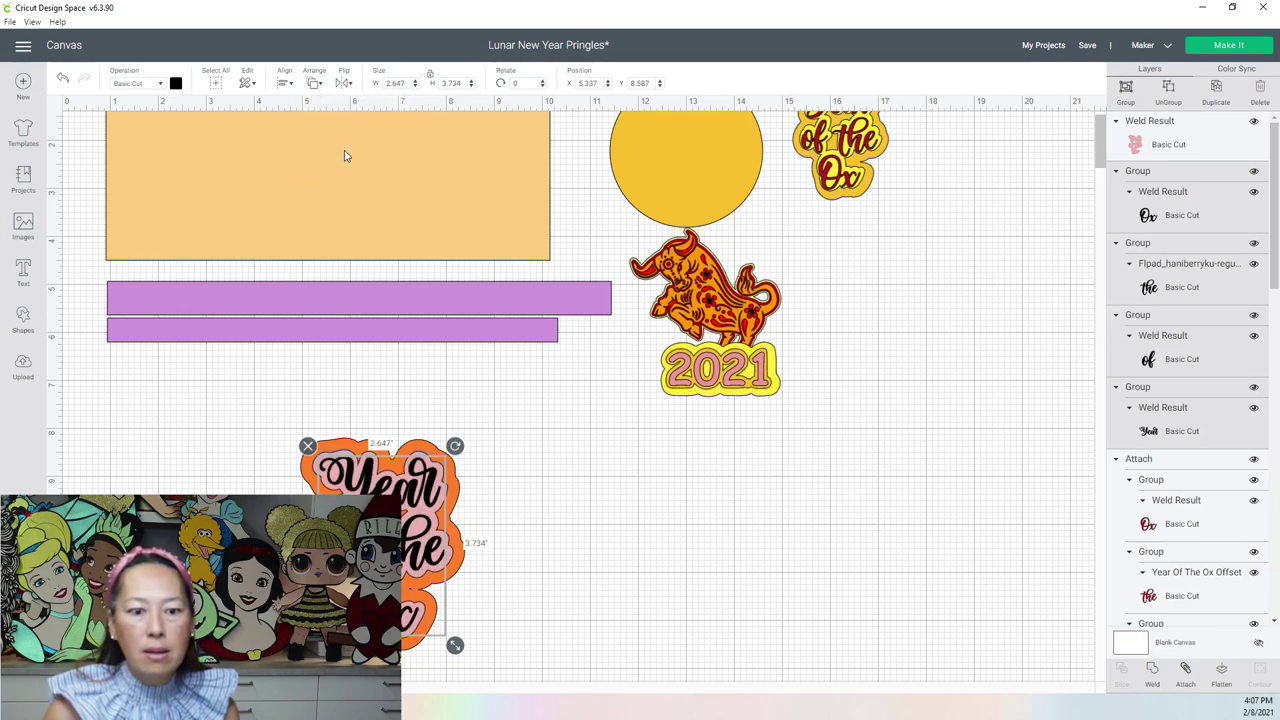
left_click(744, 478)
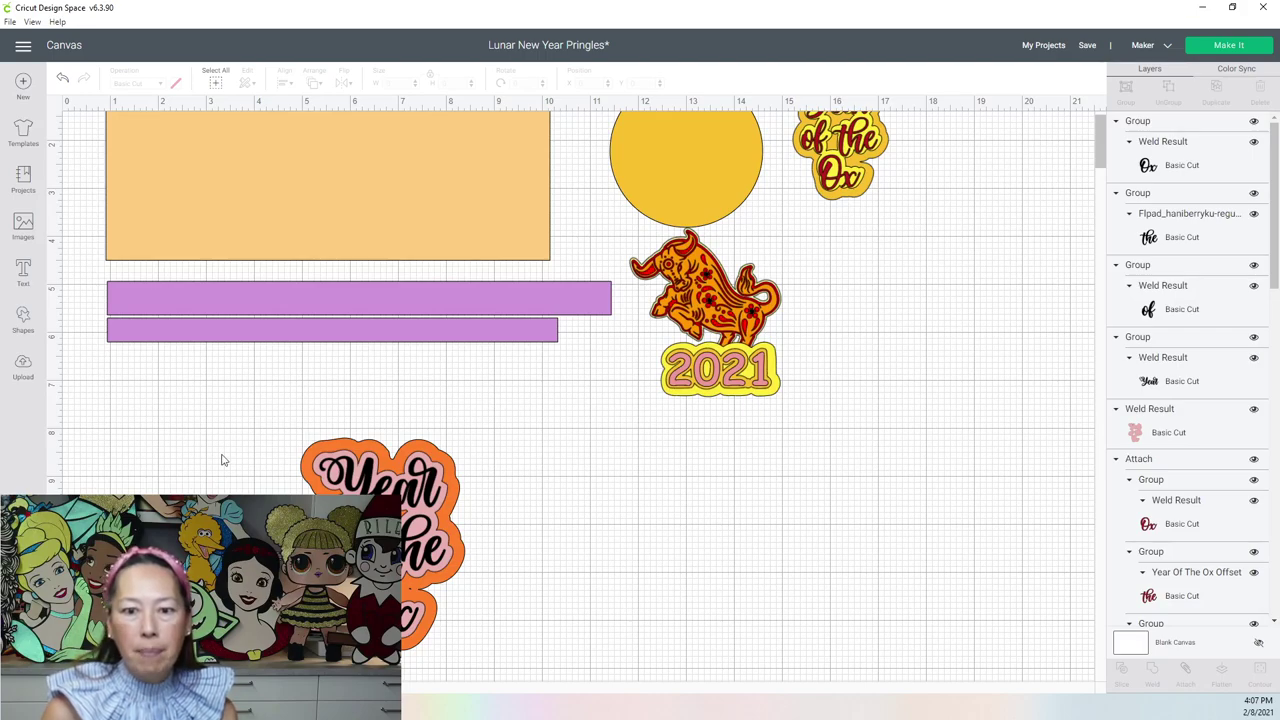
Step: Move the whole Year of the Ox sticker up over the purple bands and group it
left_click_drag(200, 432, 410, 588)
left_click_drag(373, 491, 347, 300)
scroll(347, 300, "up", 1)
left_click_drag(347, 376, 349, 387)
left_click(1126, 88)
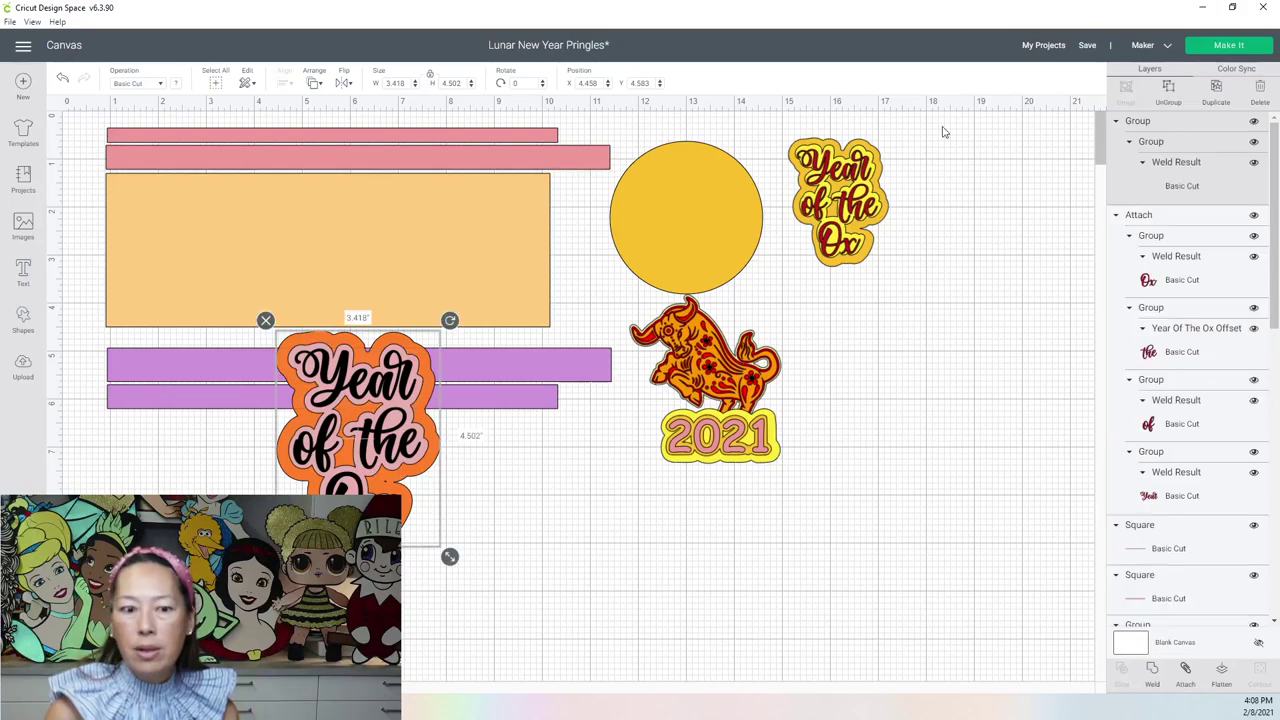
Step: Place the sticker on the orange rectangle and shrink it to 1.835 × 2.417 in
left_click_drag(354, 446, 325, 260)
left_click_drag(420, 370, 323, 230)
left_click_drag(371, 320, 350, 293)
left_click_drag(300, 240, 318, 268)
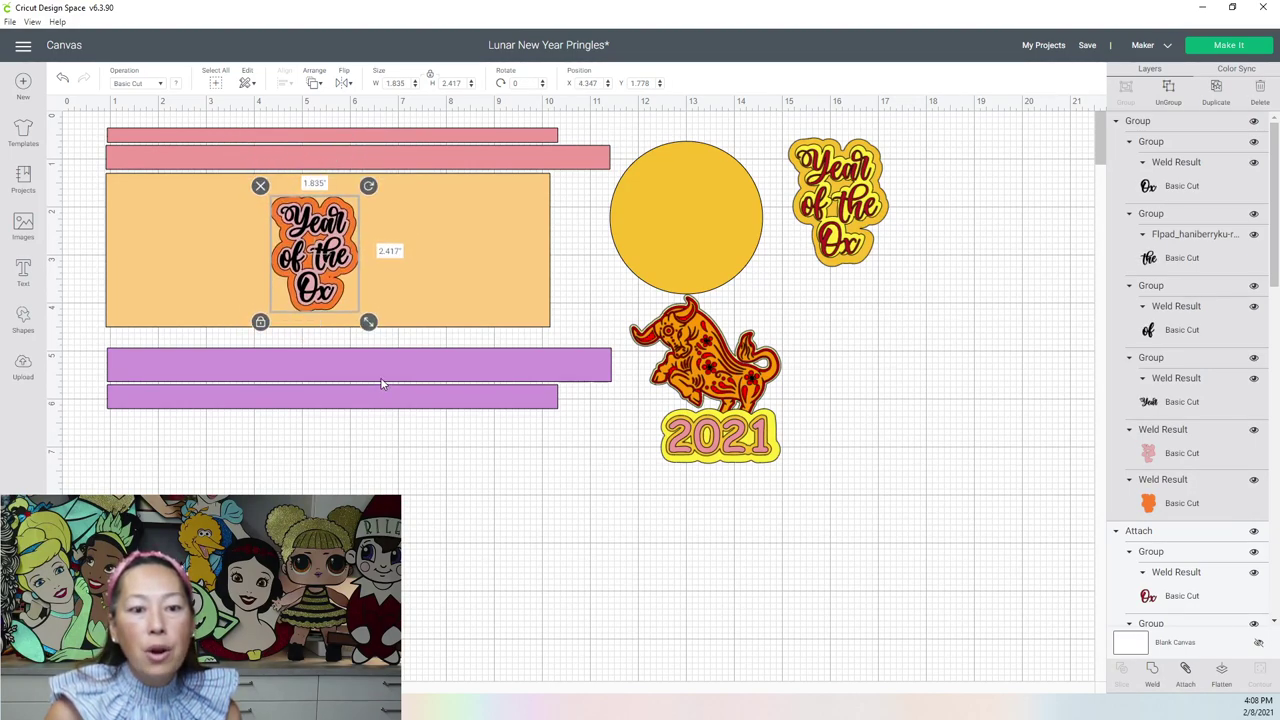
Step: Align the purple bands to the orange rectangle's top and bottom edges and nudge the sticker slightly
left_click_drag(382, 375, 353, 180)
left_click_drag(372, 392, 366, 313)
left_click(337, 229)
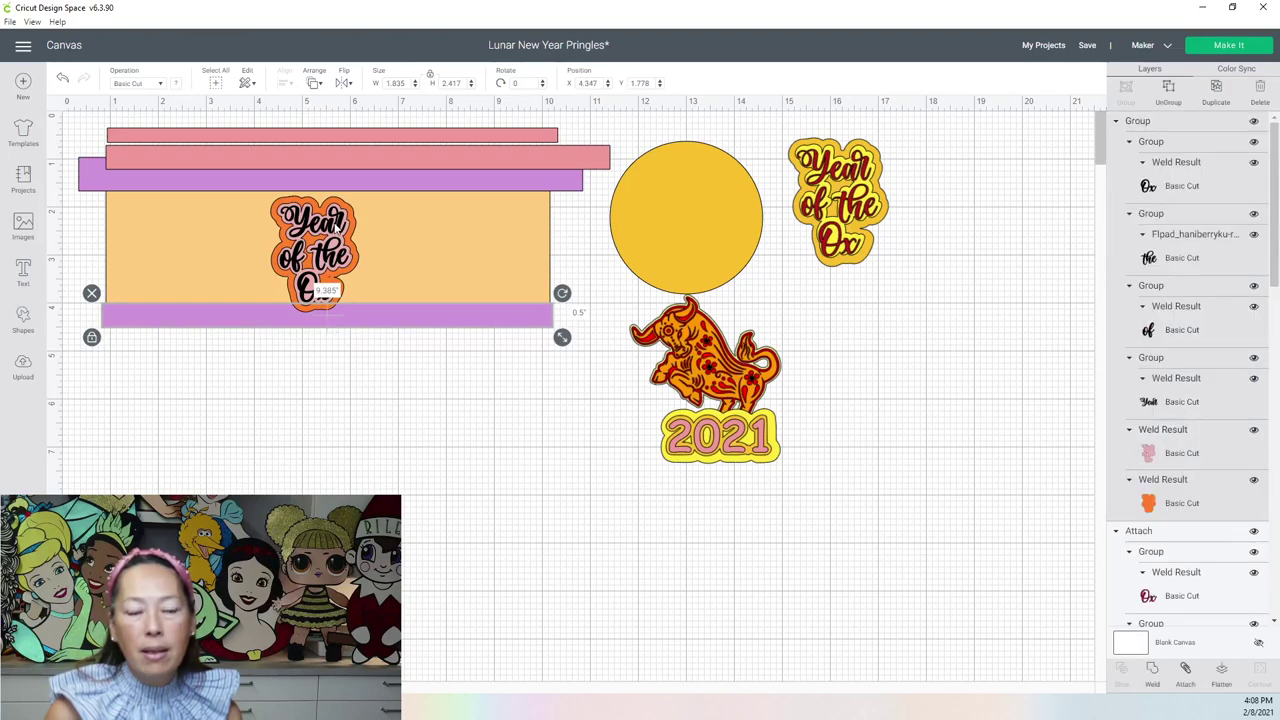
left_click_drag(336, 228, 340, 222)
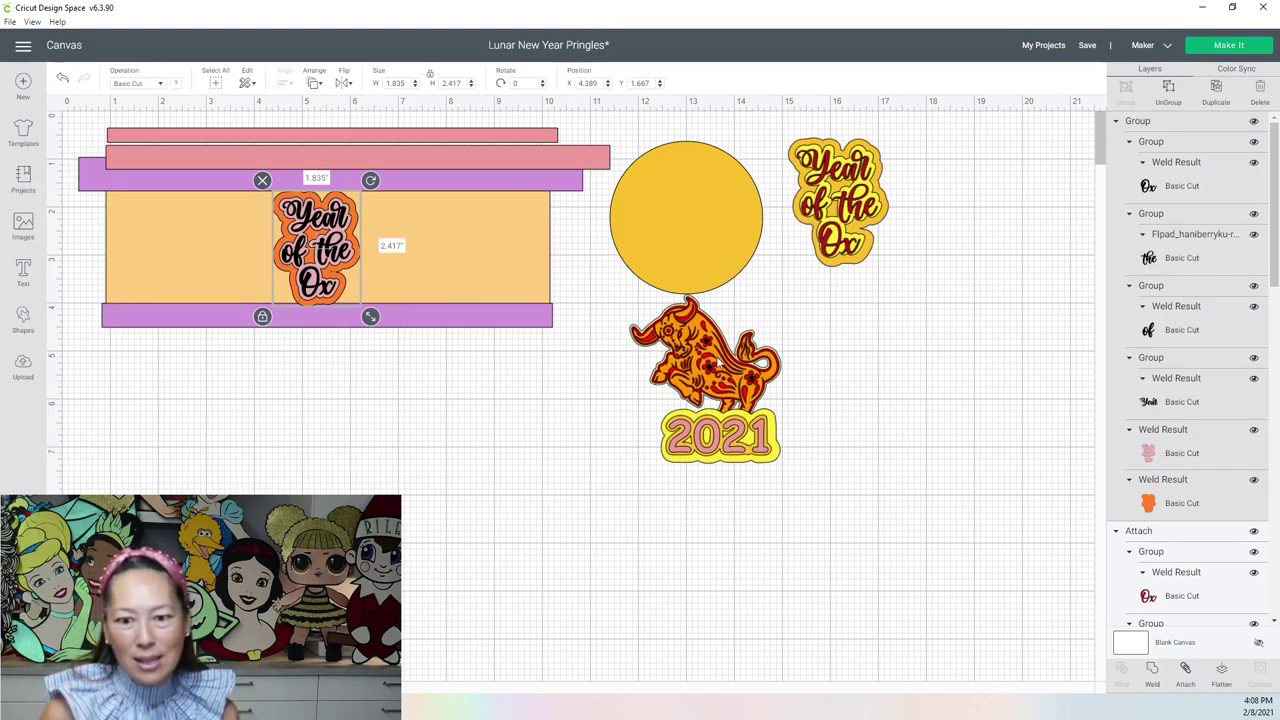
Step: Move the bull graphic right, away from the 2021 badge
left_click(708, 350)
left_click_drag(708, 350, 840, 368)
left_click(727, 418)
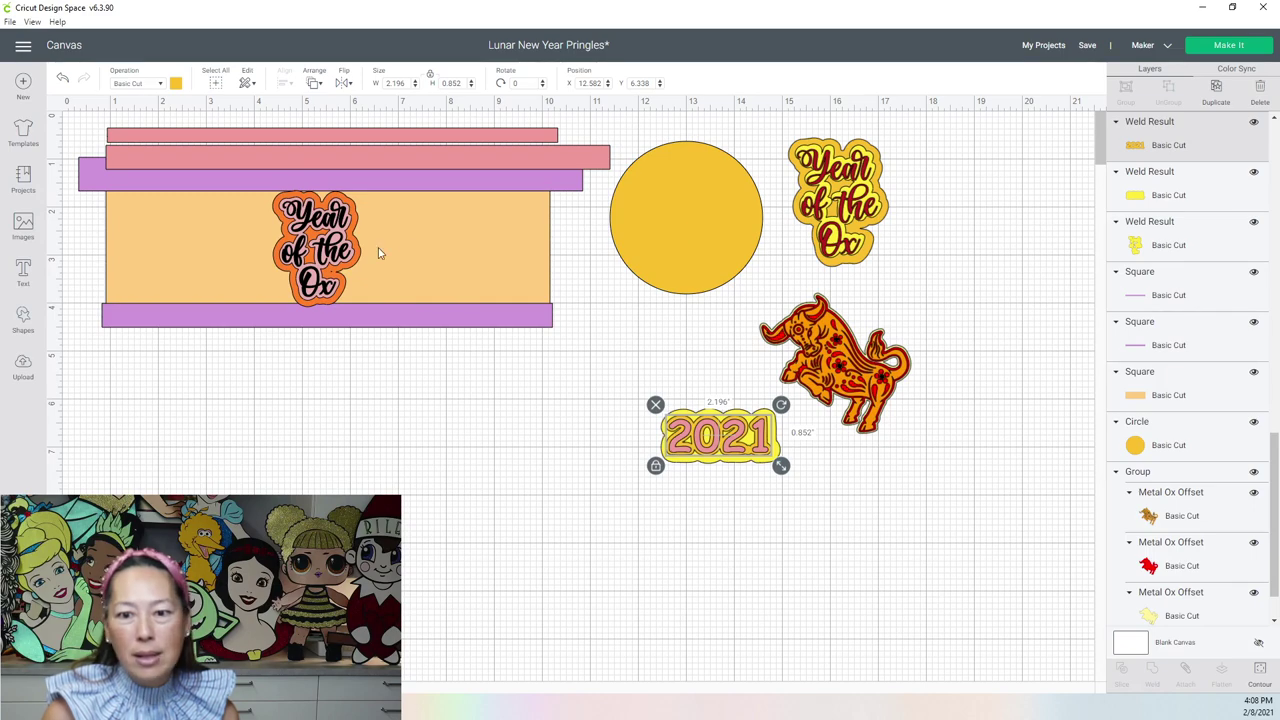
Step: Drag the 1.835 × 2.417 in sticker off the orange wrap onto empty canvas below
left_click_drag(330, 248, 495, 461)
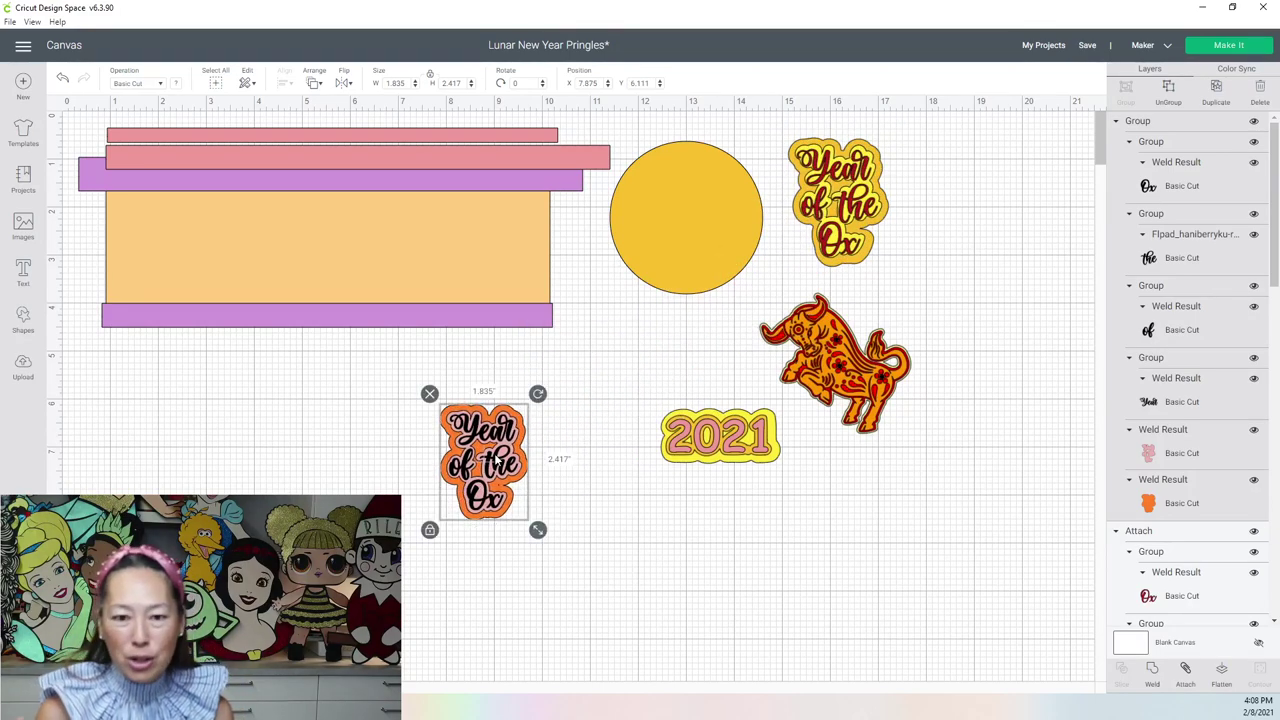